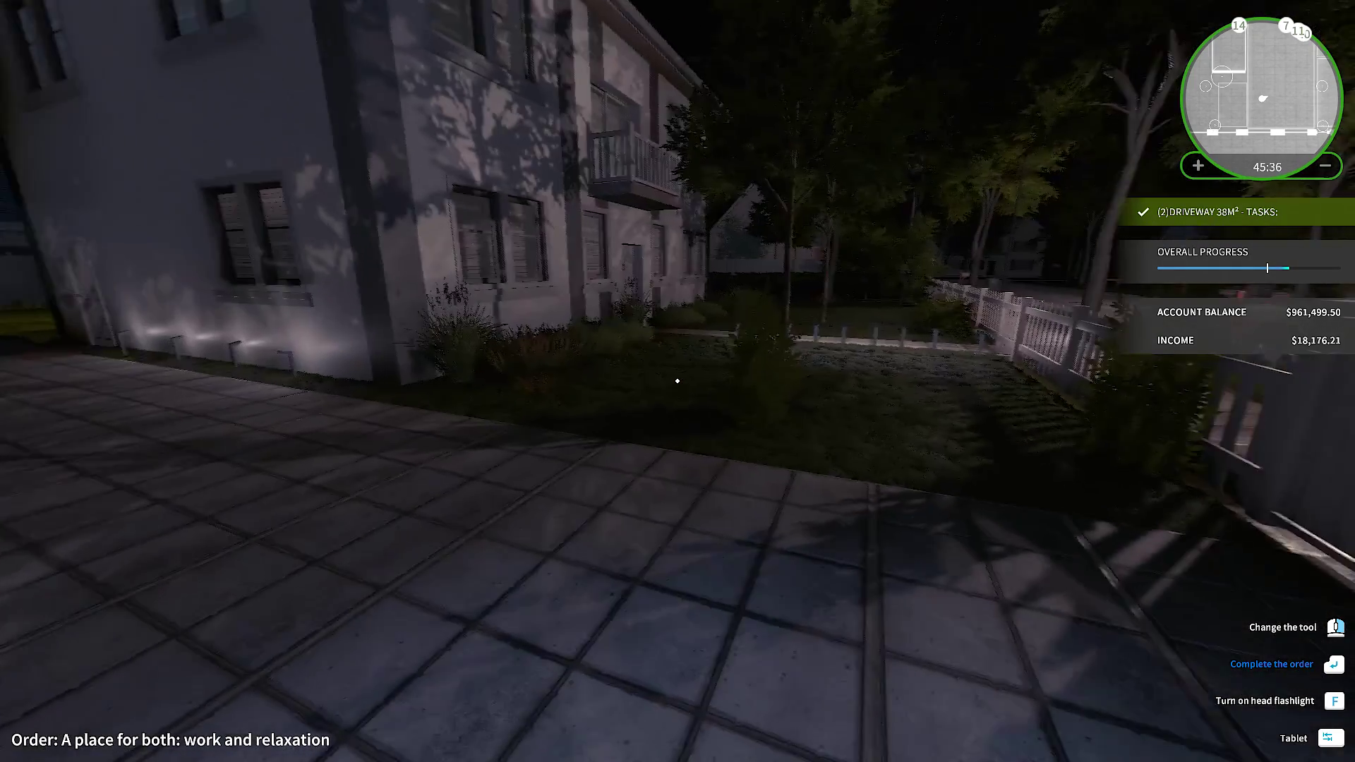
Walk the night-time front yard from the driveway past the house beds to the lawn strip.
key("w")
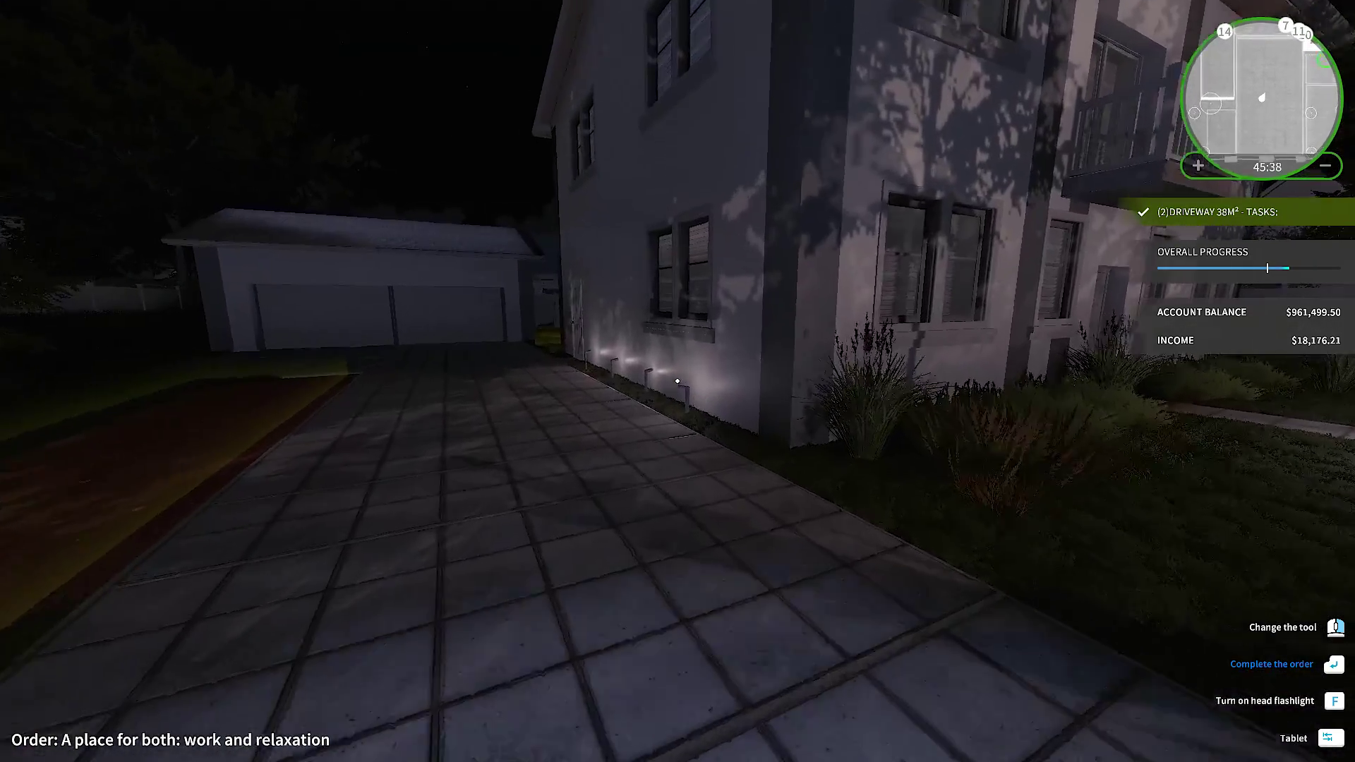
key("w")
key("w")
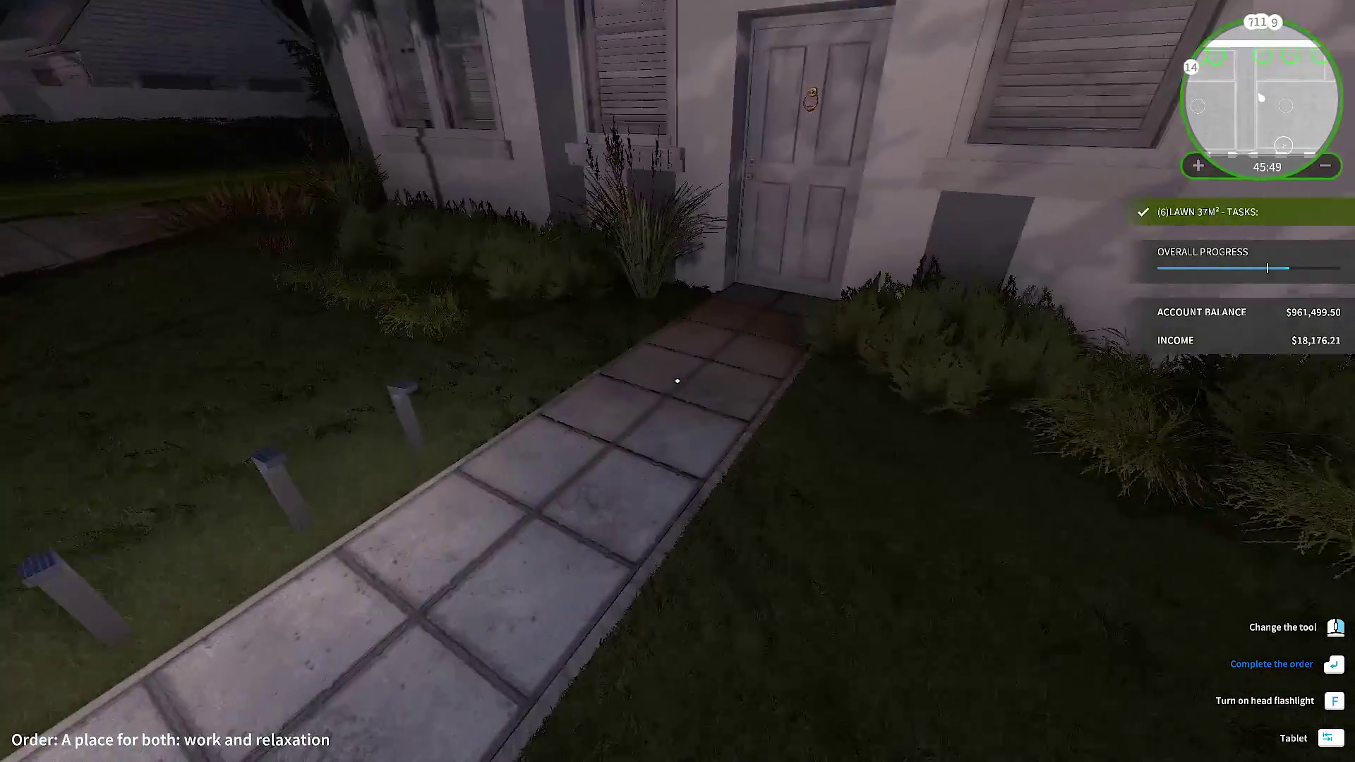
key("w")
key("w")
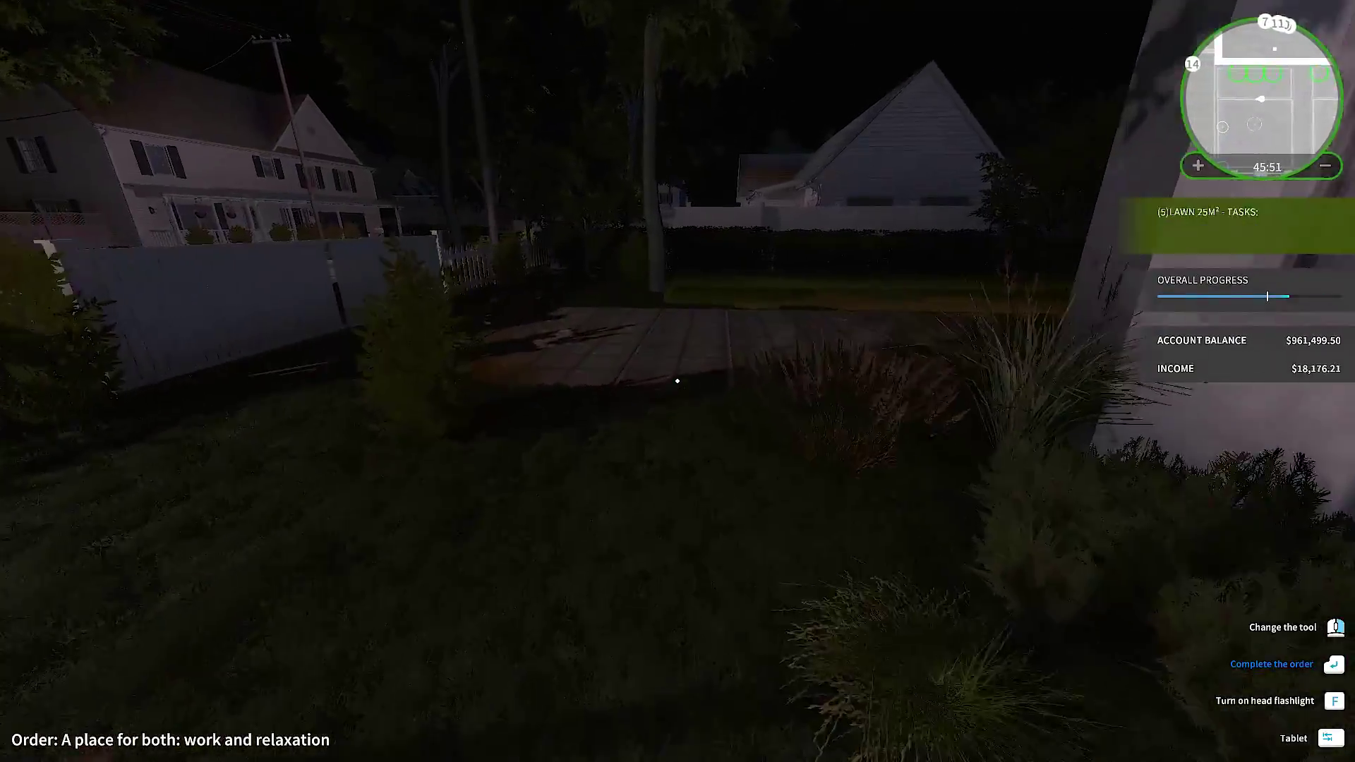
key("w")
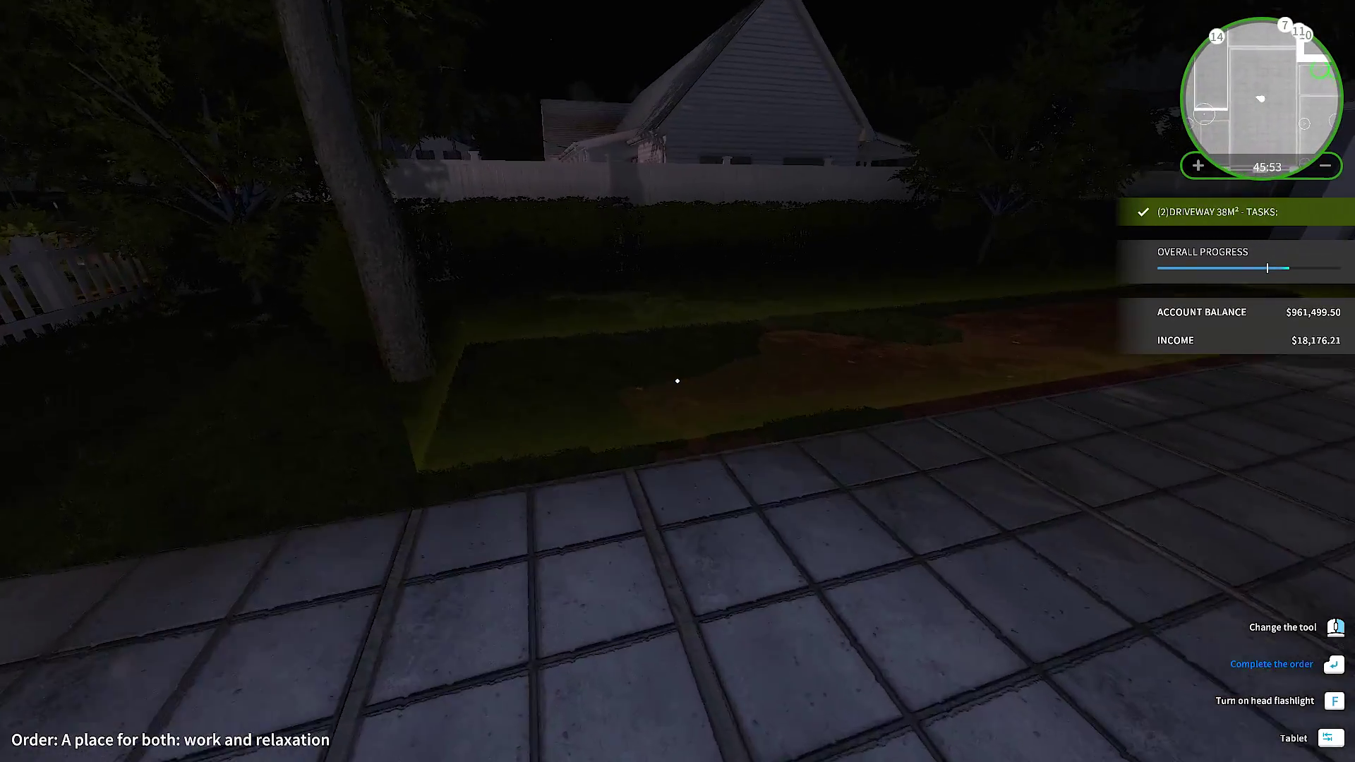
key("w")
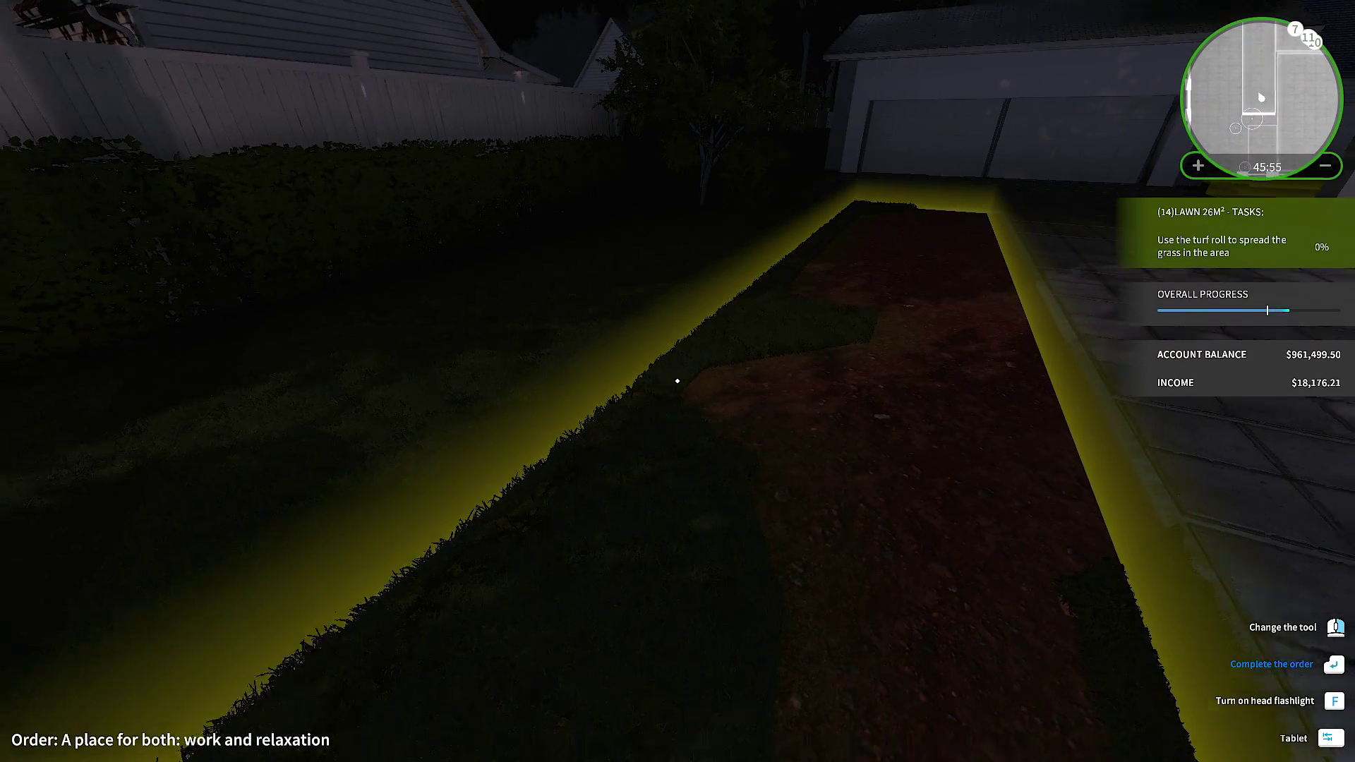
Buy a Big turf roll, set it down and lay it across the lawn strip.
key("Tab")
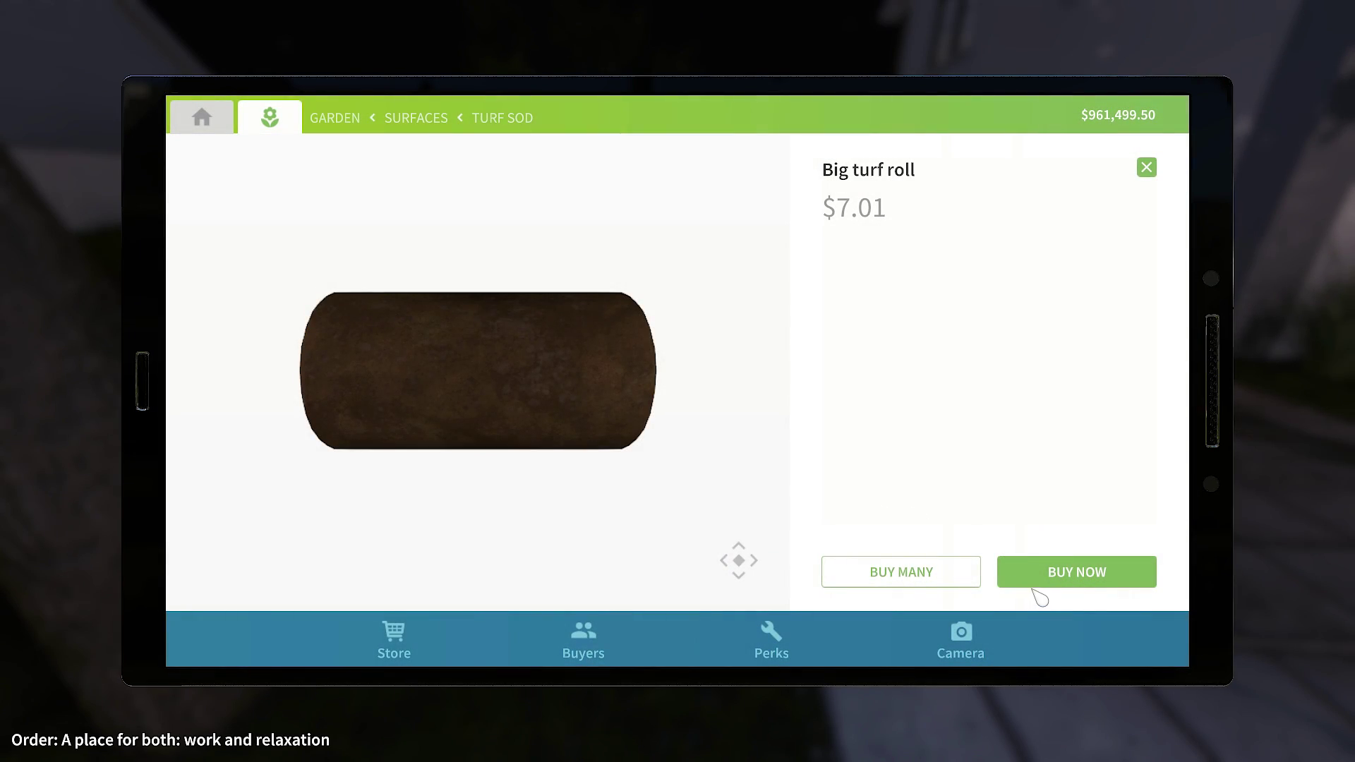
left_click(1041, 598)
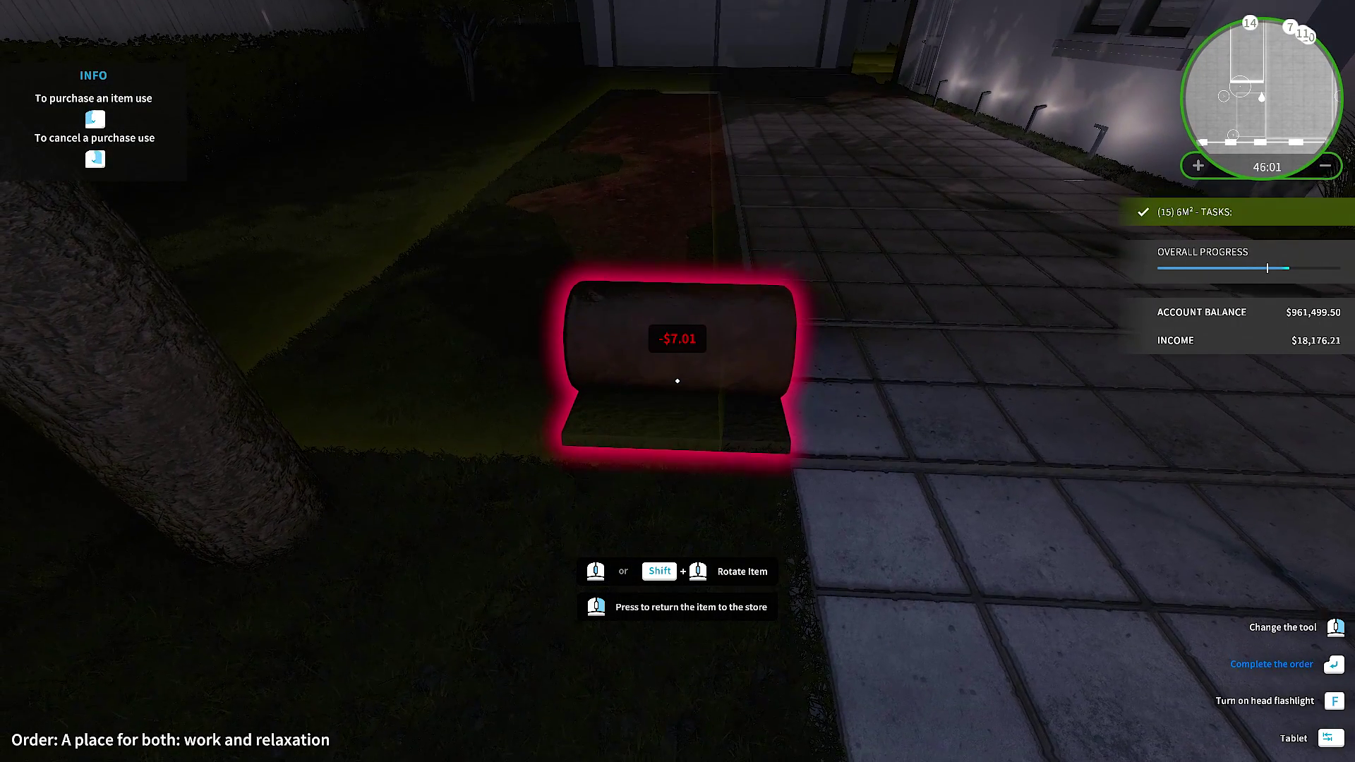
left_click(678, 381)
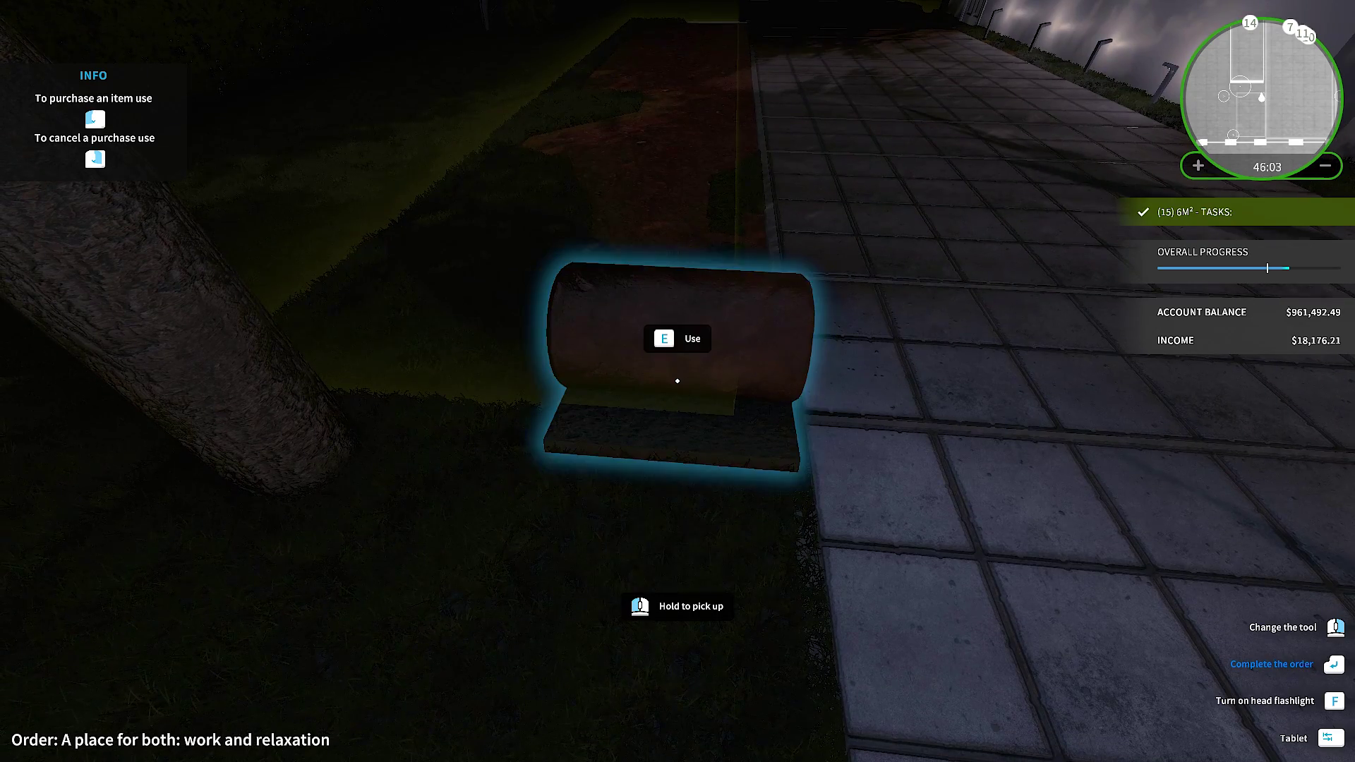
left_click(677, 381)
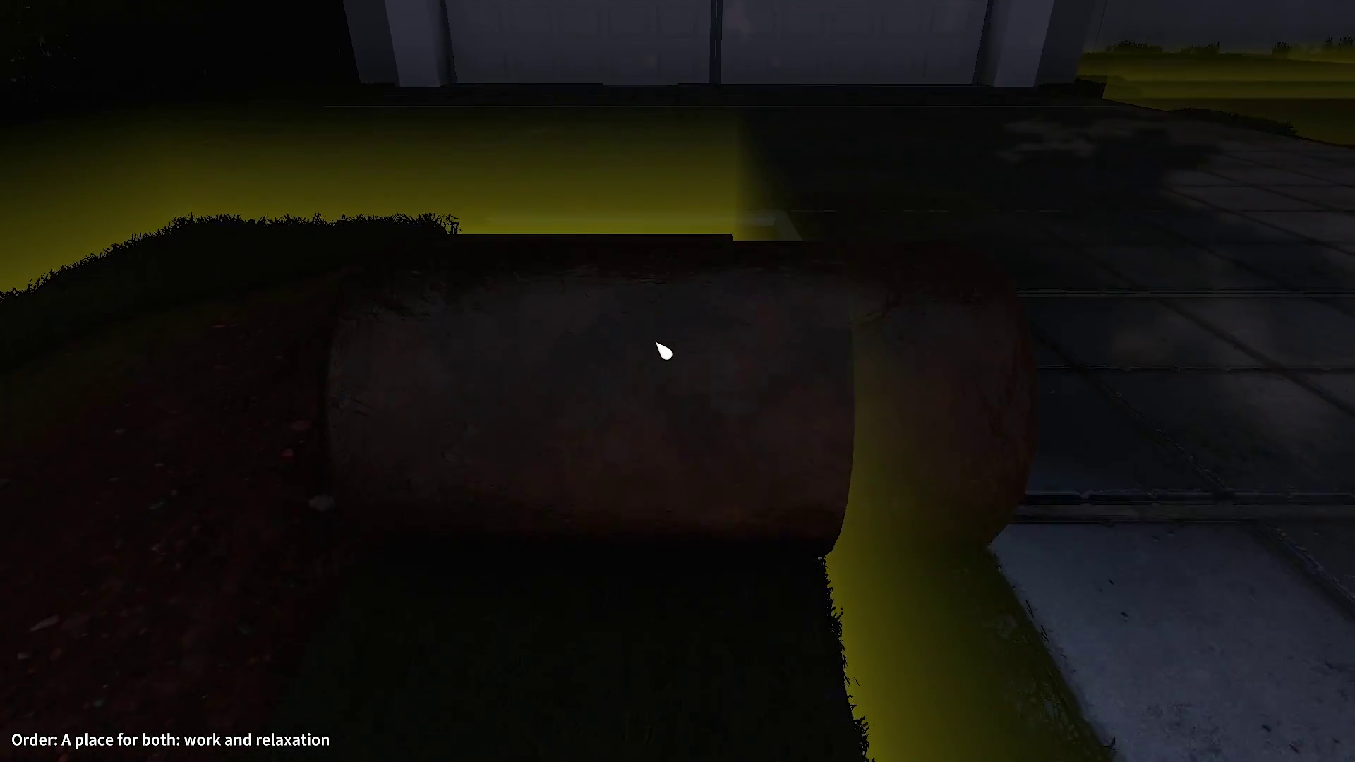
right_click(663, 351)
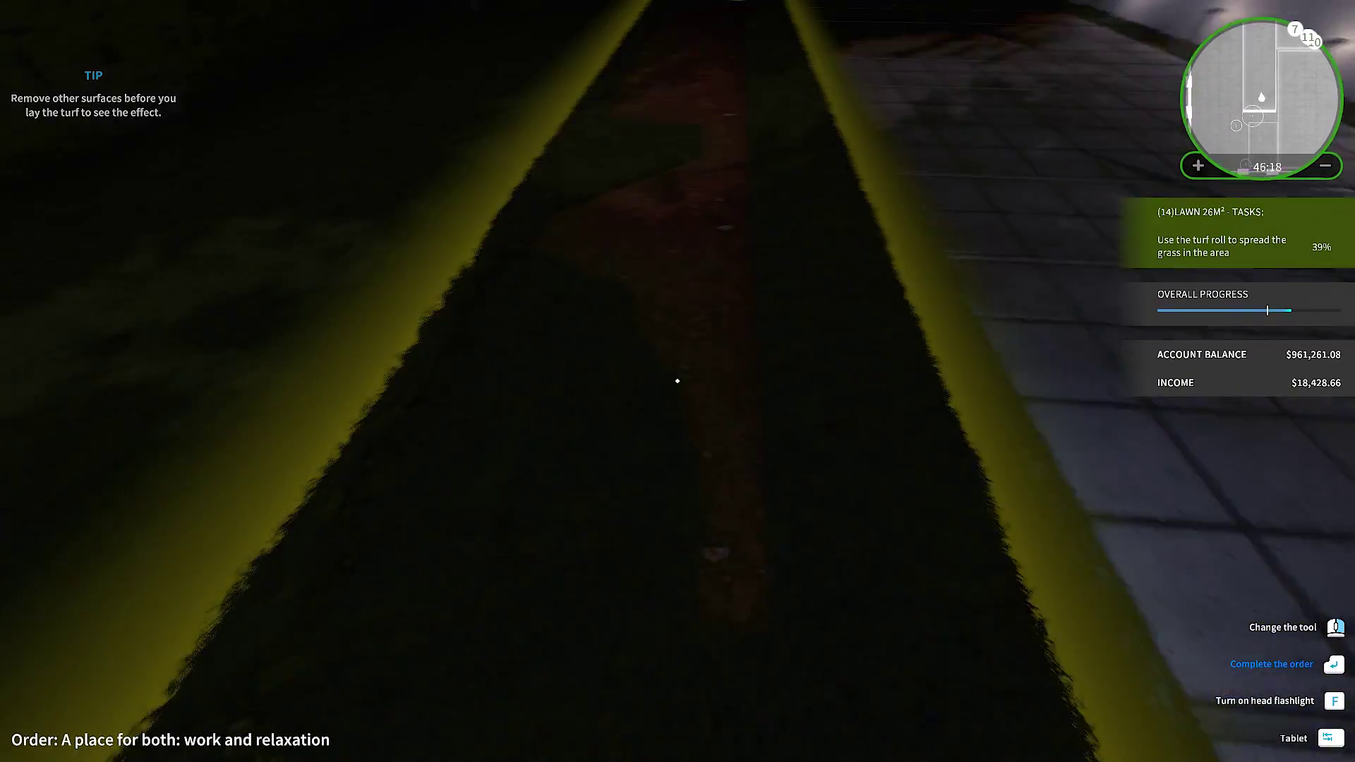
Buy a second Big turf roll and roll it over more bare soil.
key("Tab")
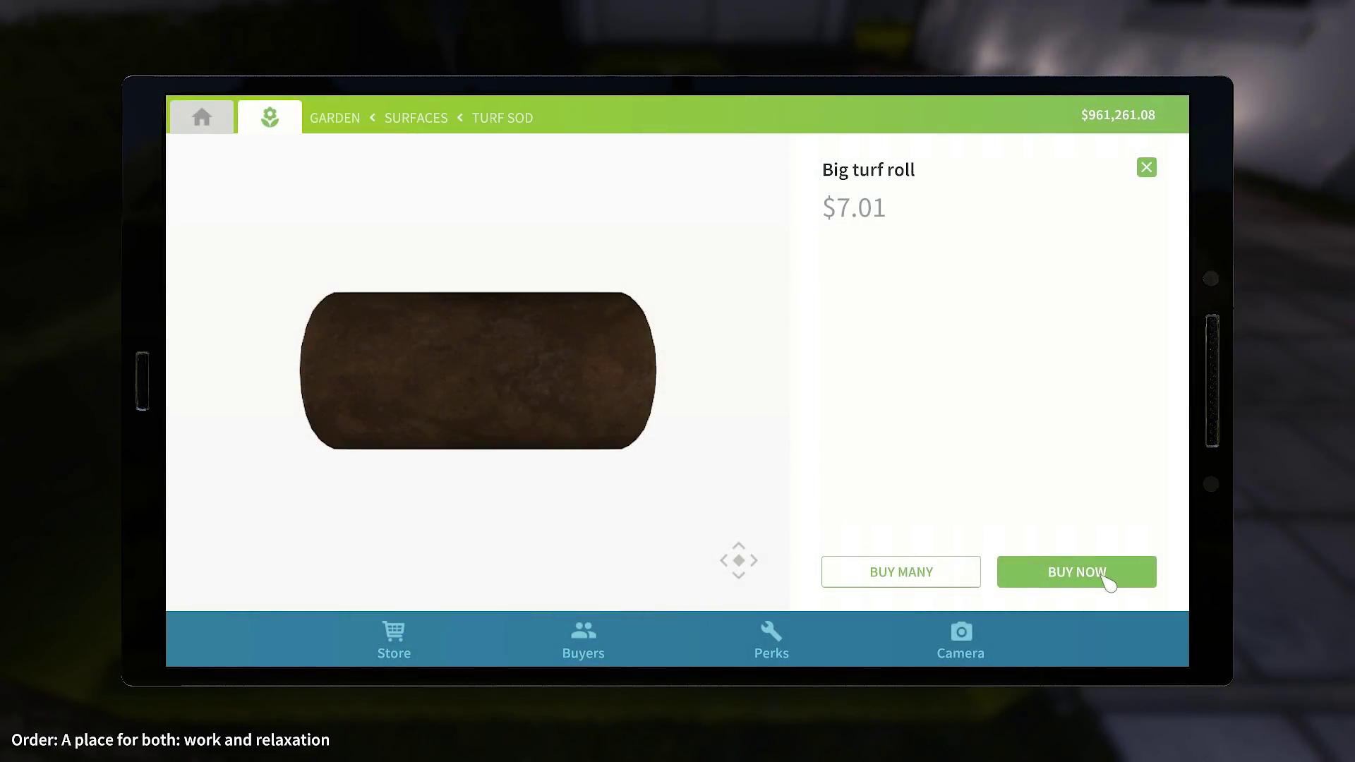
left_click(1107, 581)
left_click(680, 388)
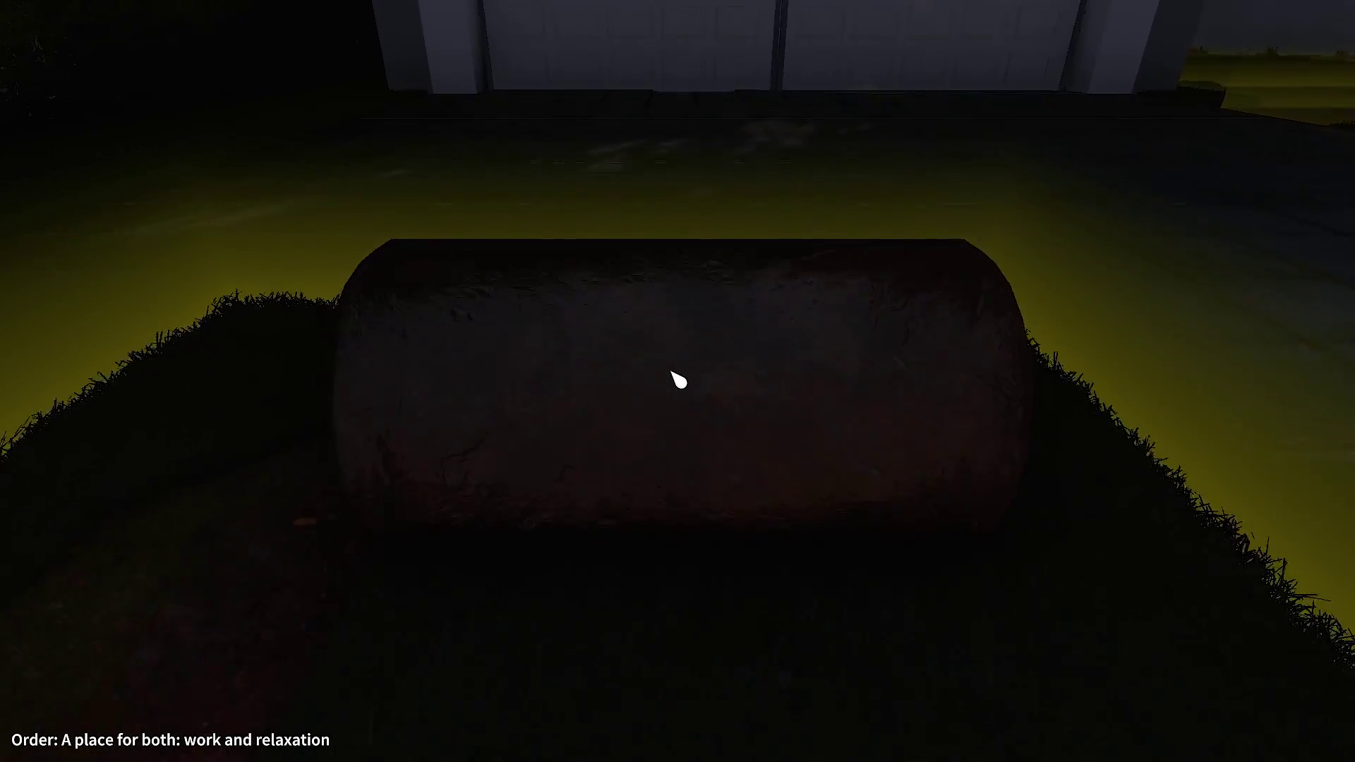
left_click(677, 379)
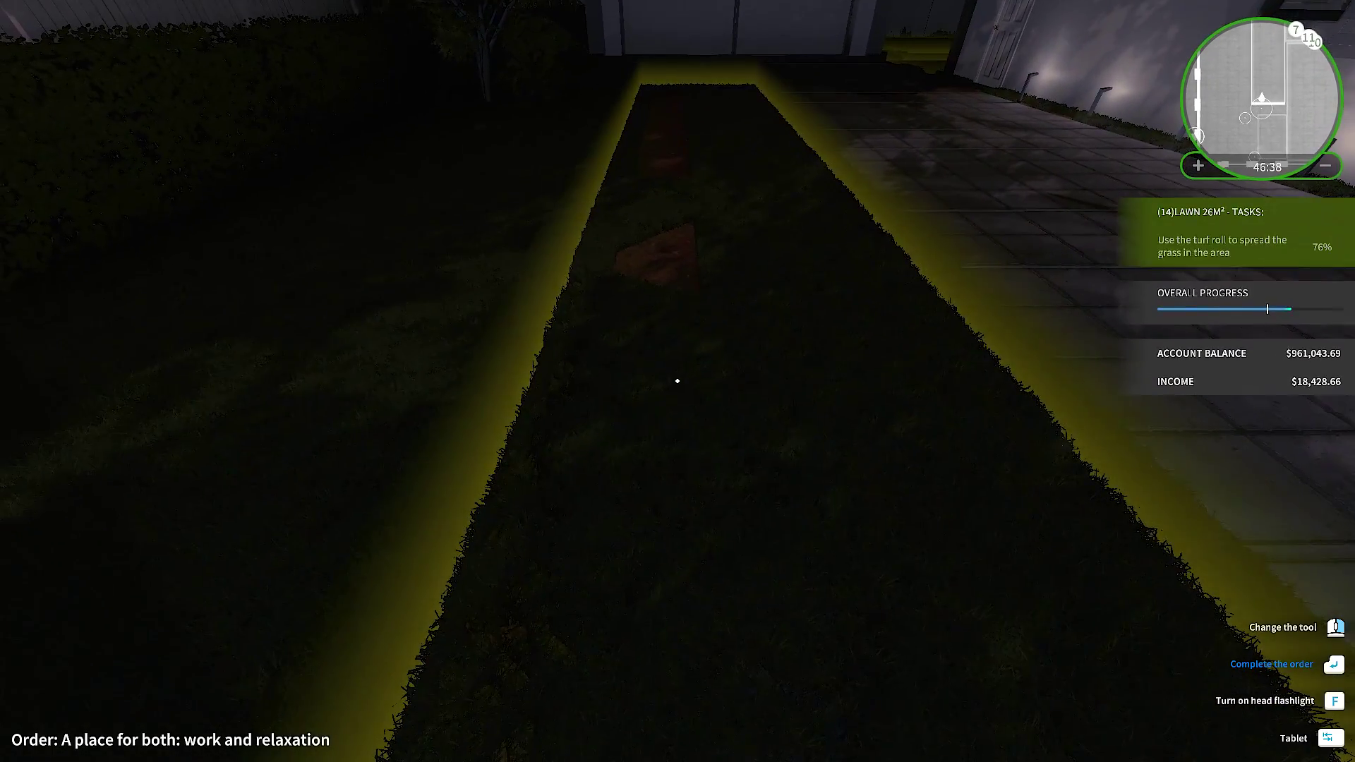
Buy a third Big turf roll and cover the last bare patches of the 26 m² lawn.
key("Tab")
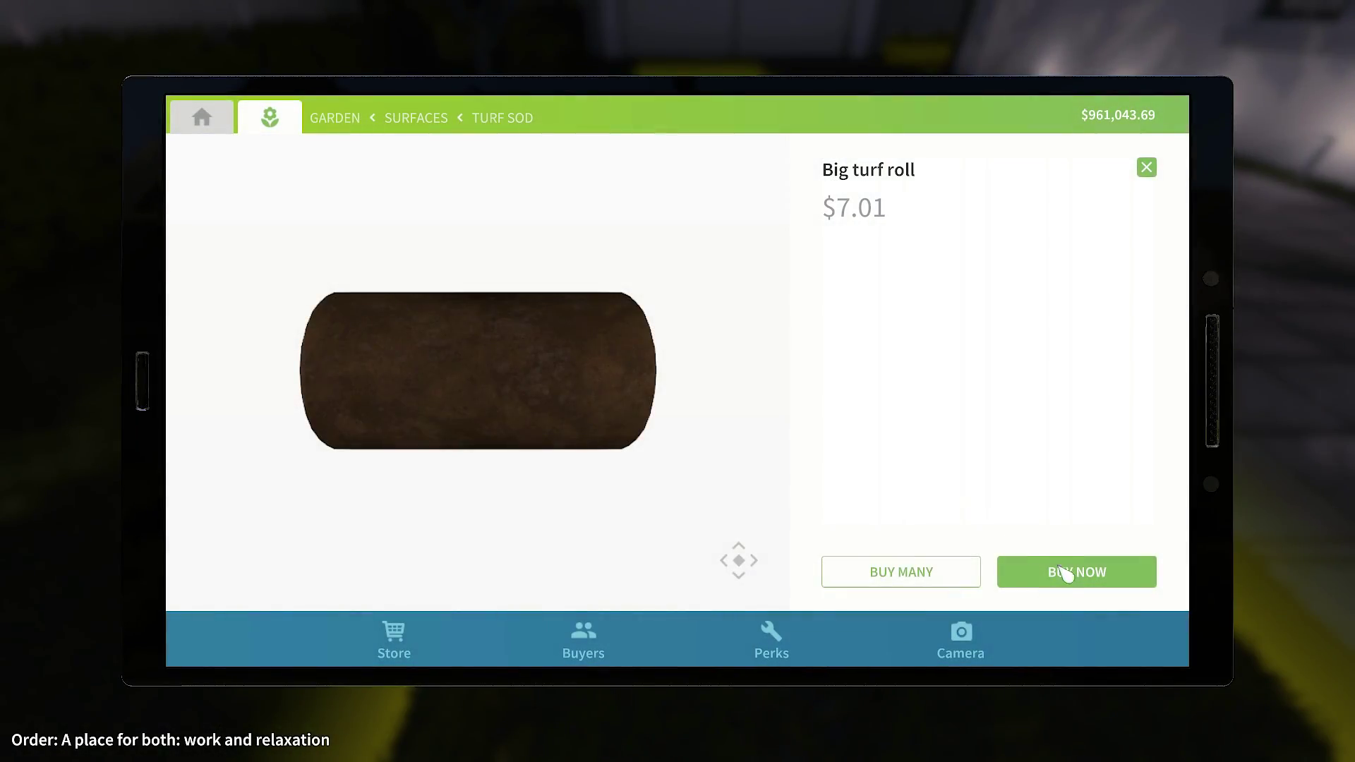
left_click(1069, 574)
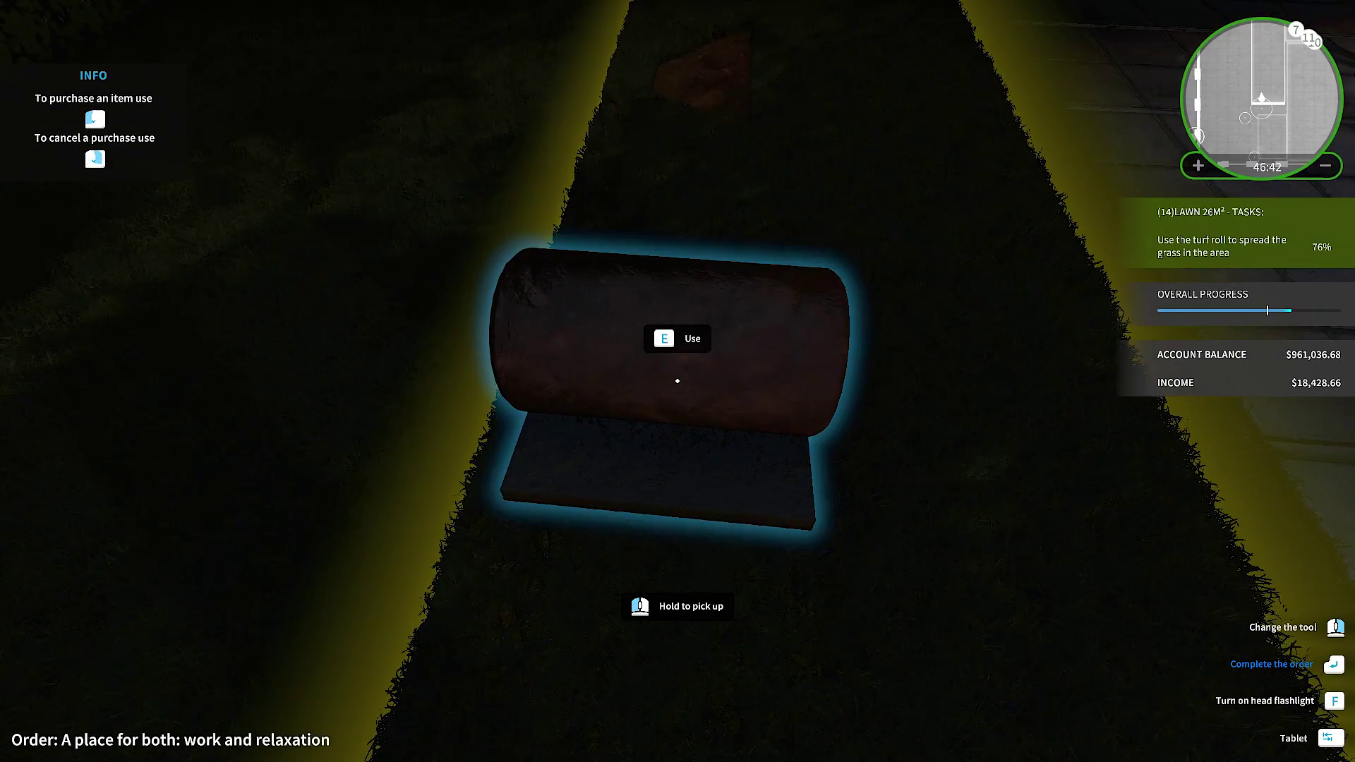
key("e")
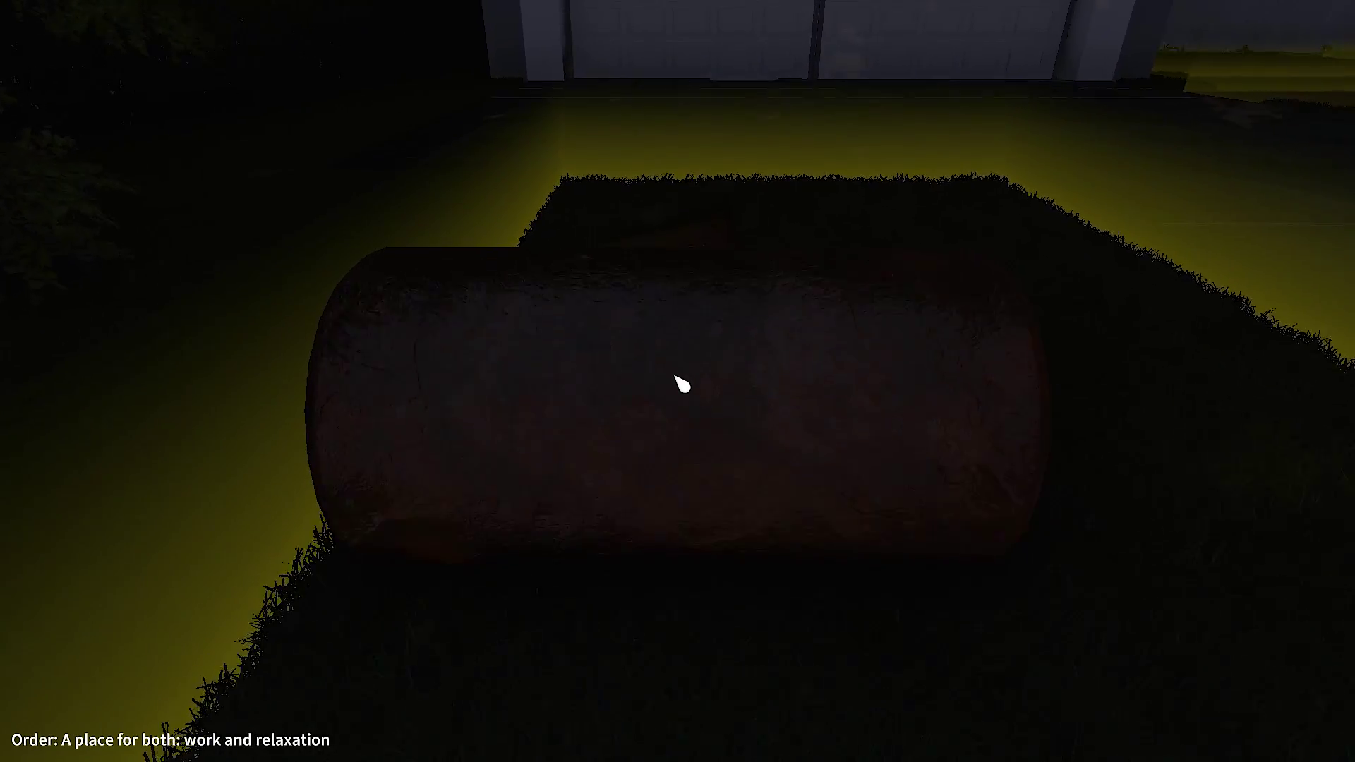
right_click(682, 385)
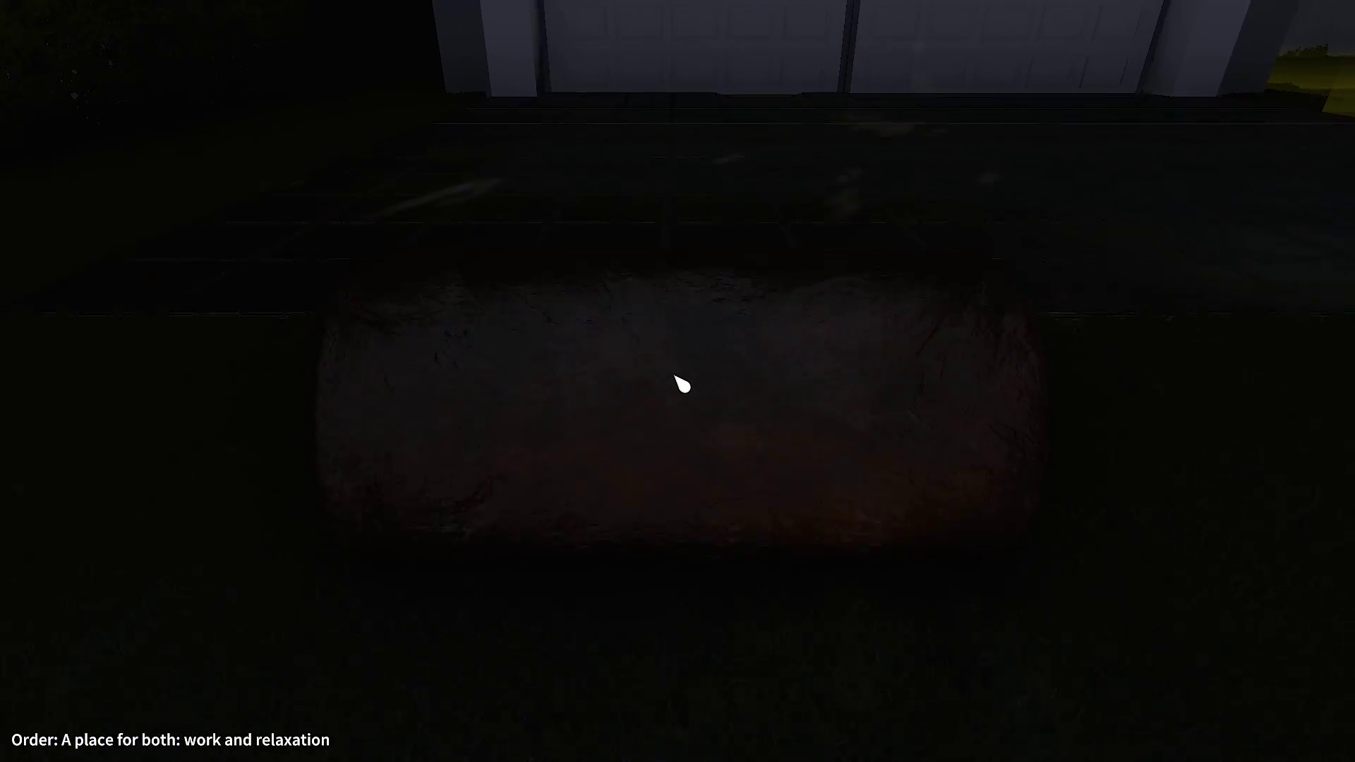
key("Escape")
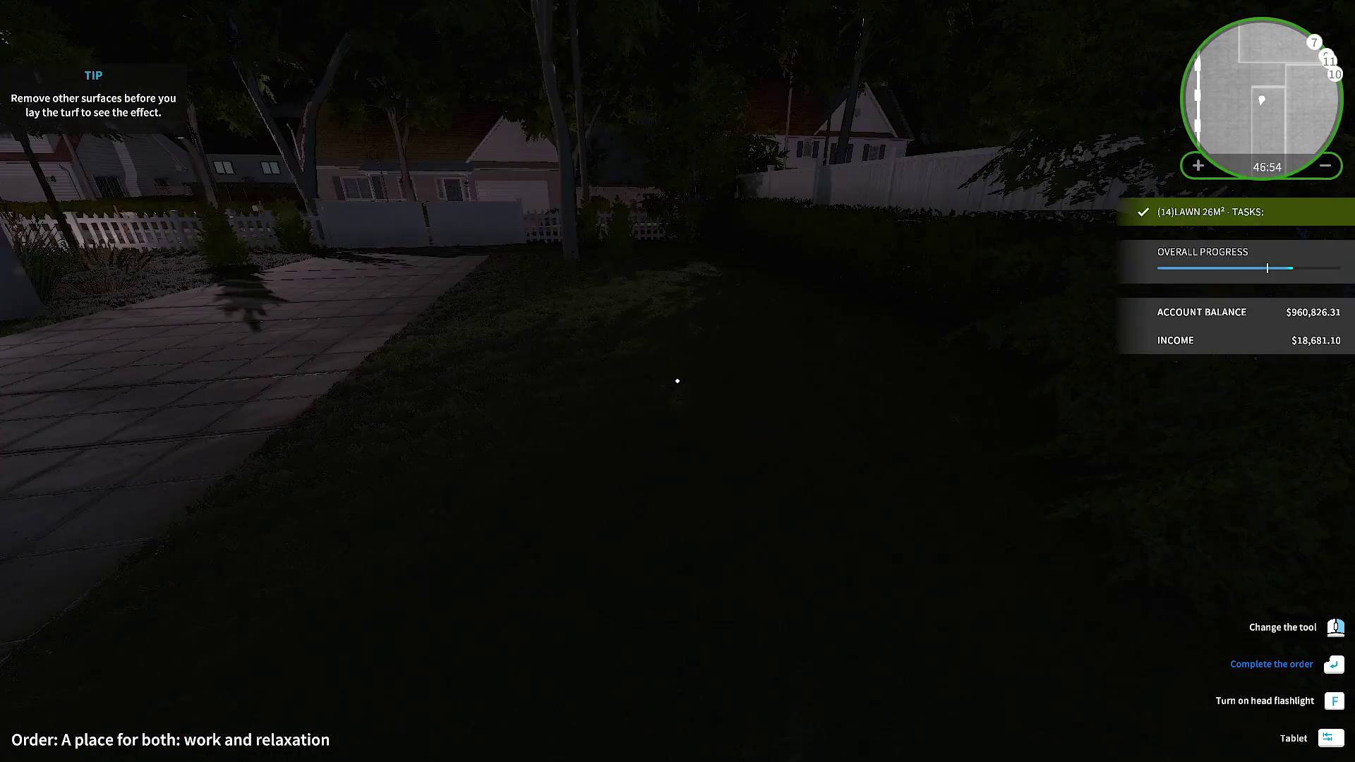
Turn on the head flashlight and walk past the garage into the back garden.
key("f")
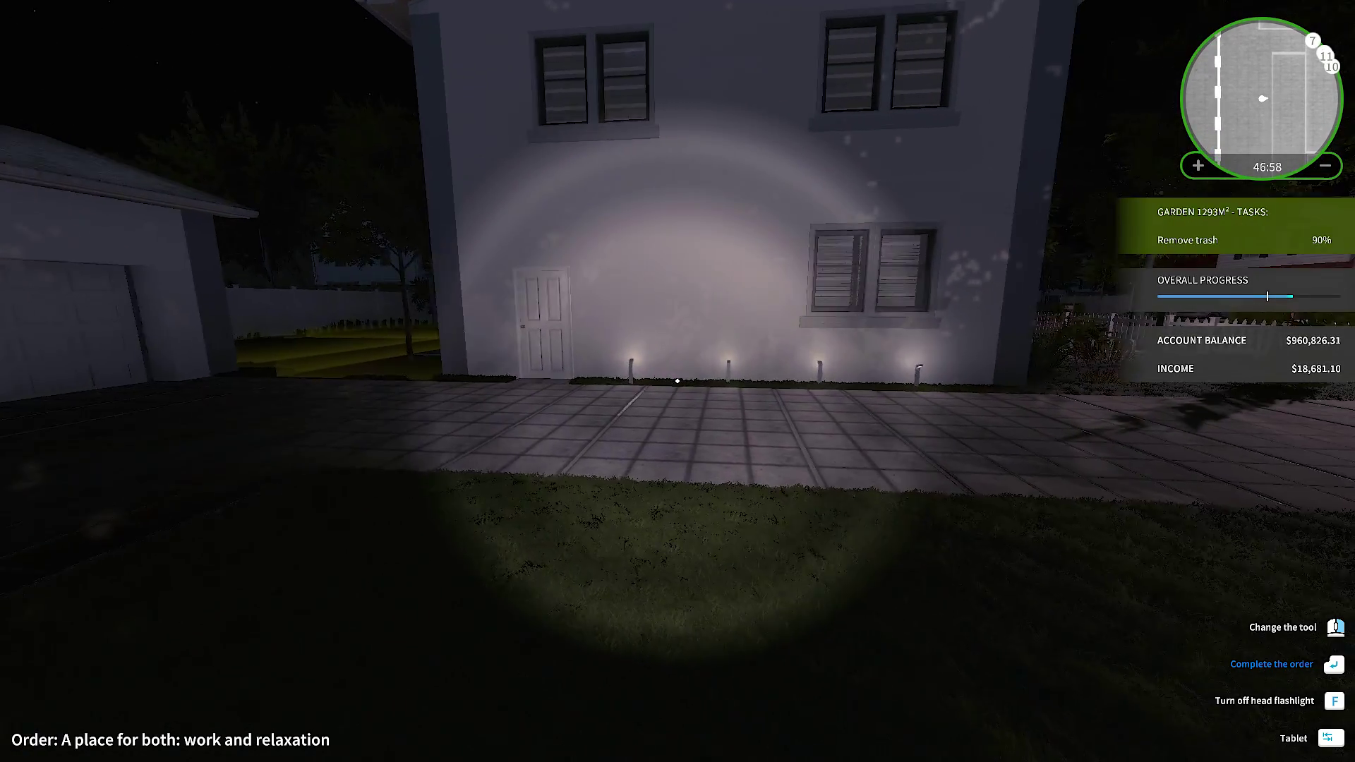
key("w")
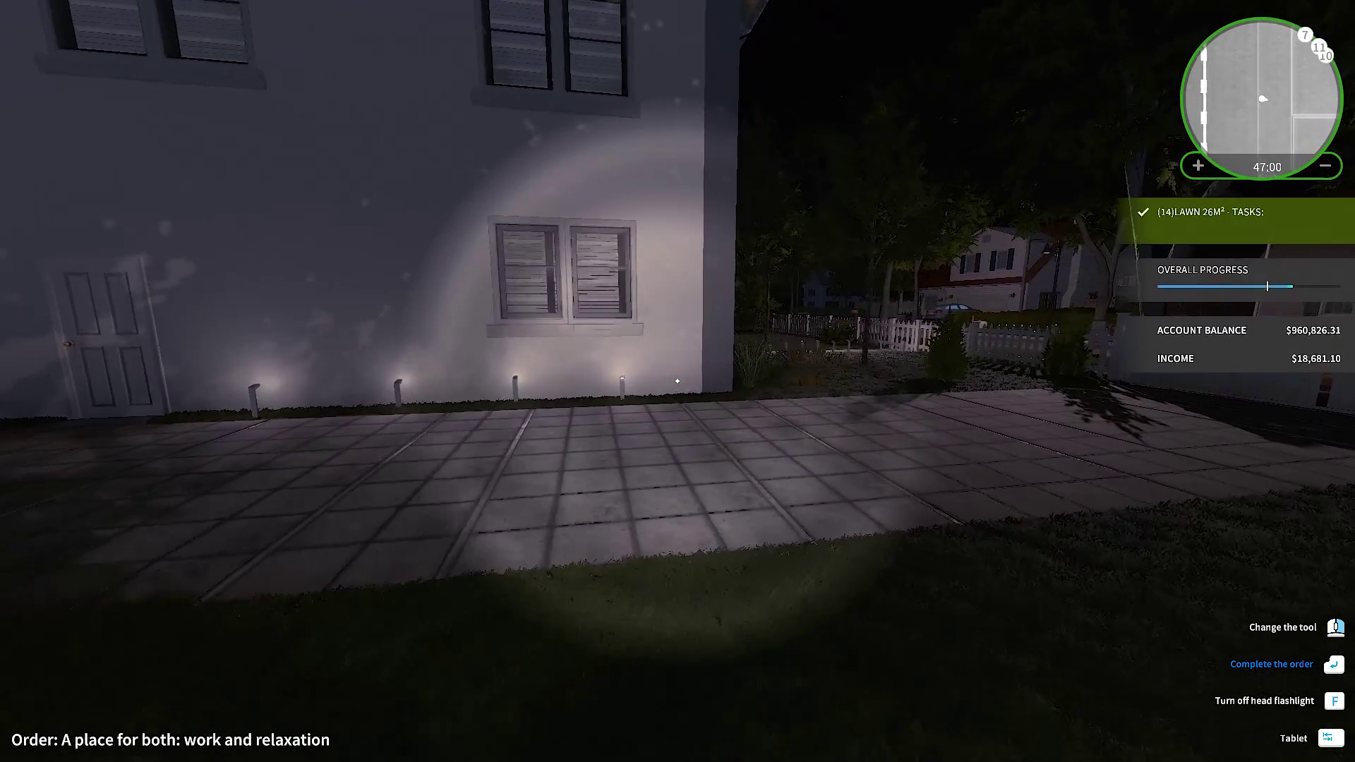
key("w")
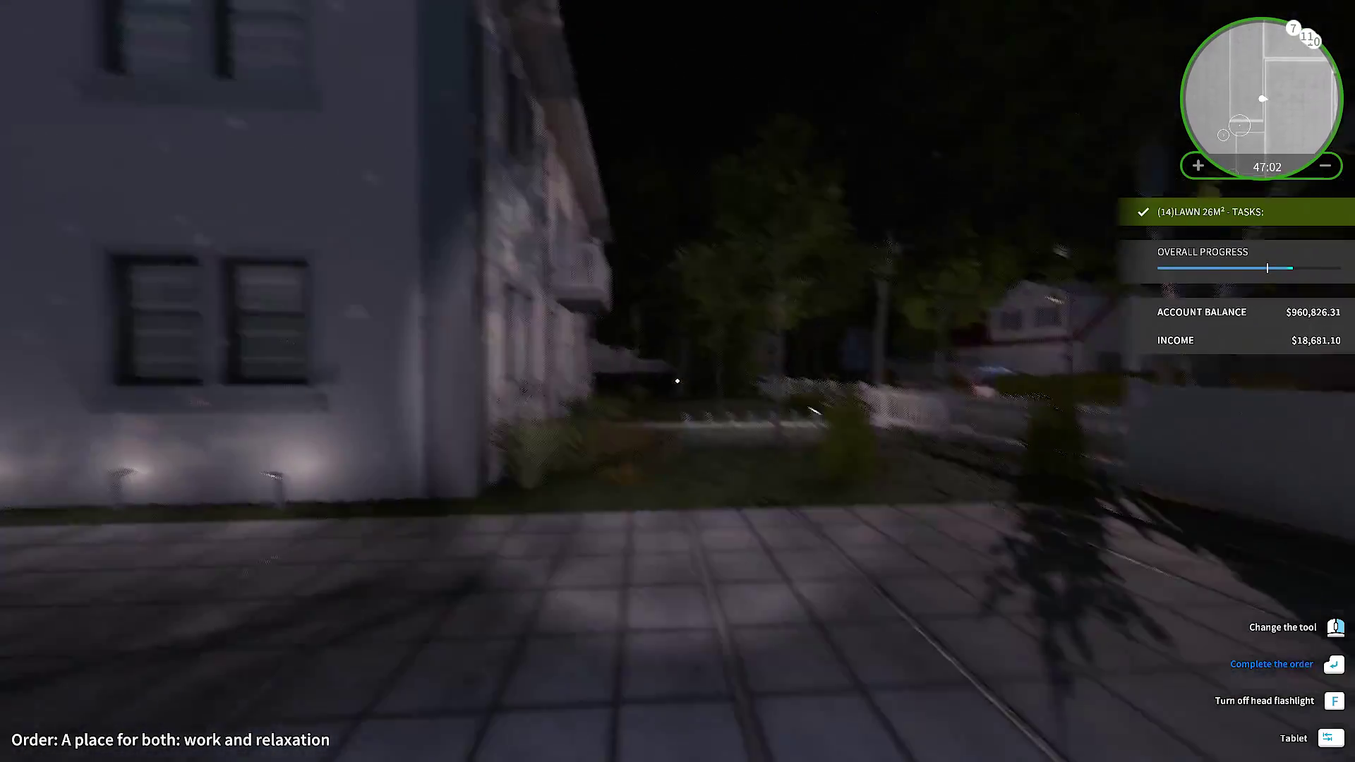
key("w")
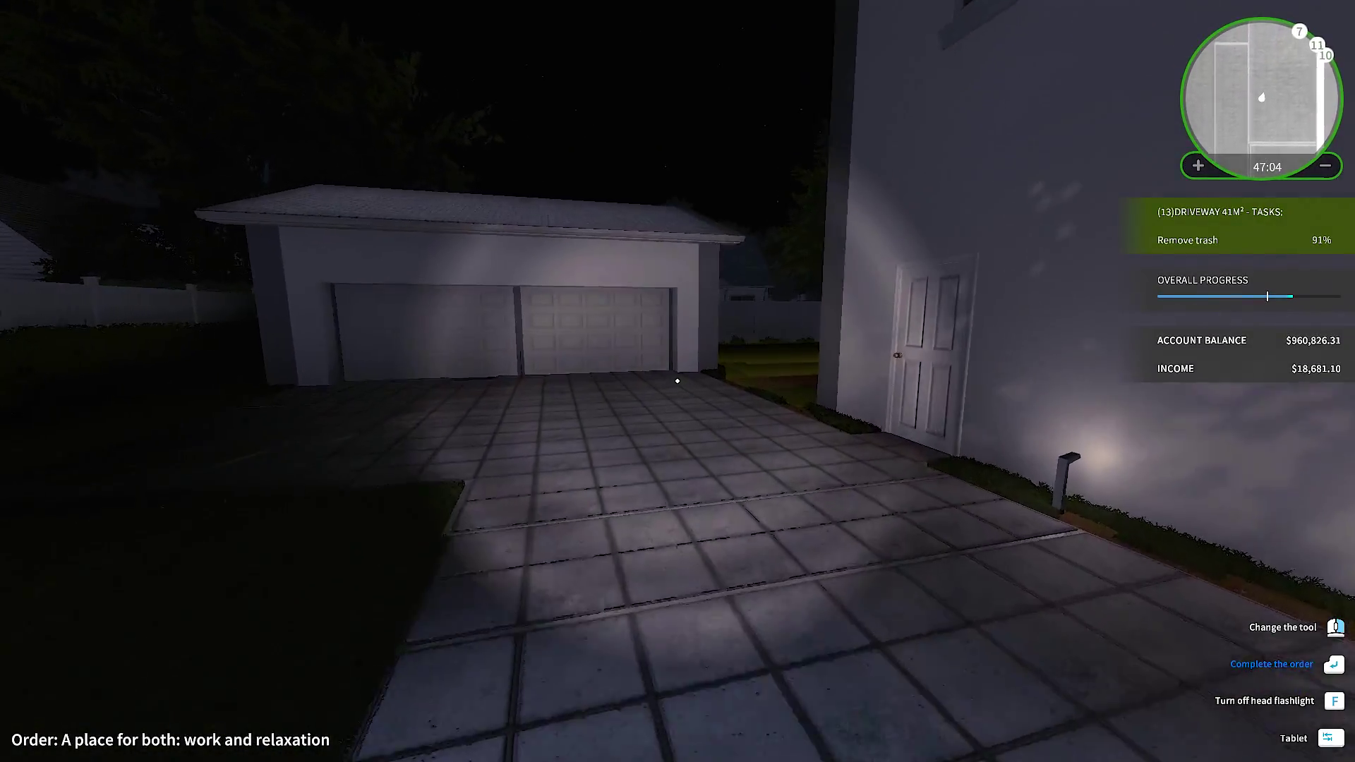
key("w")
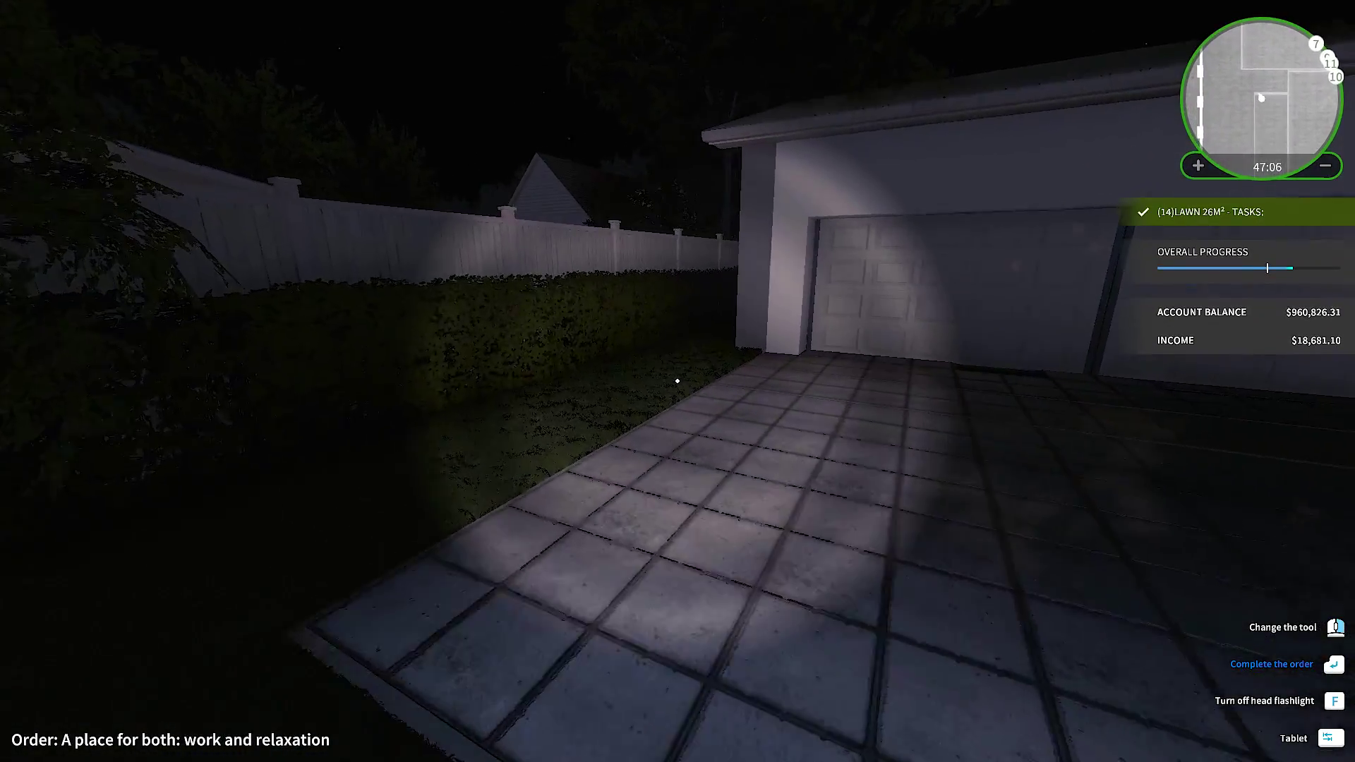
key("w")
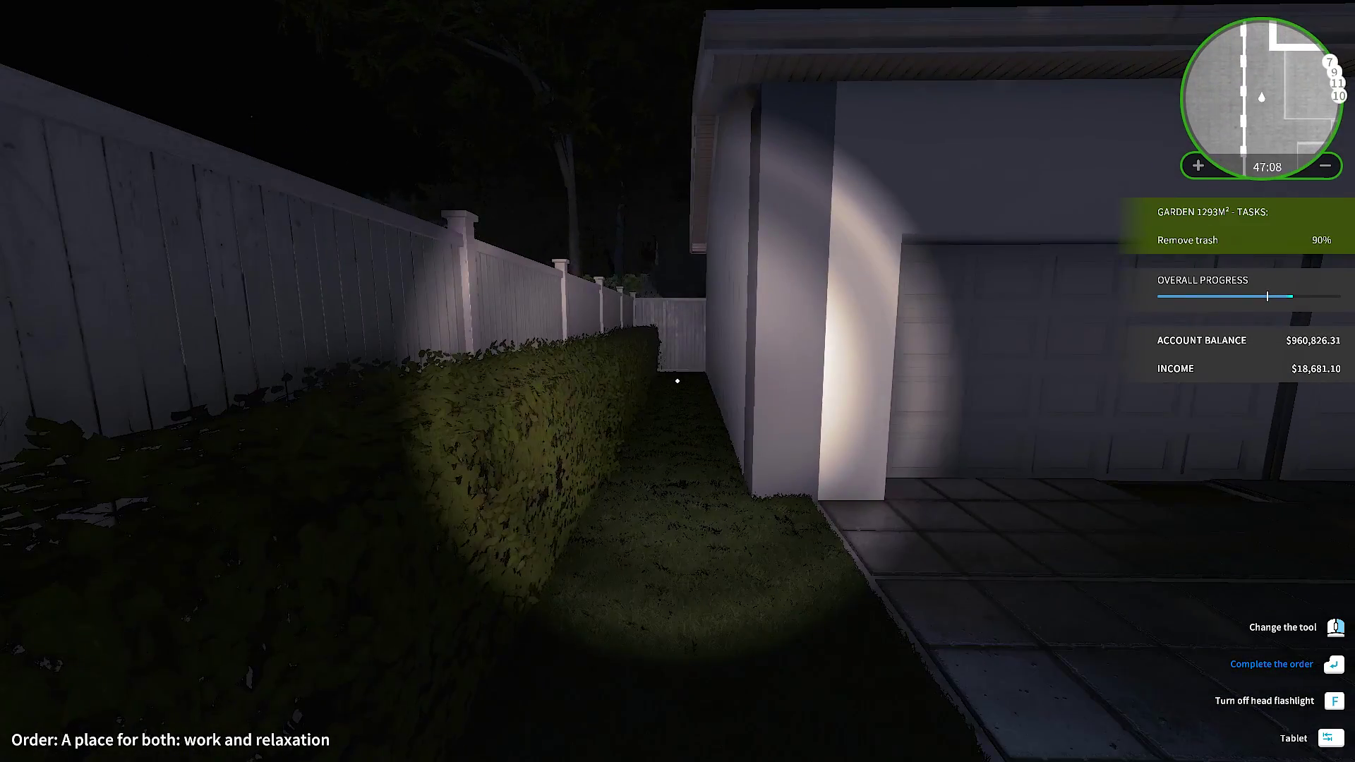
key("w")
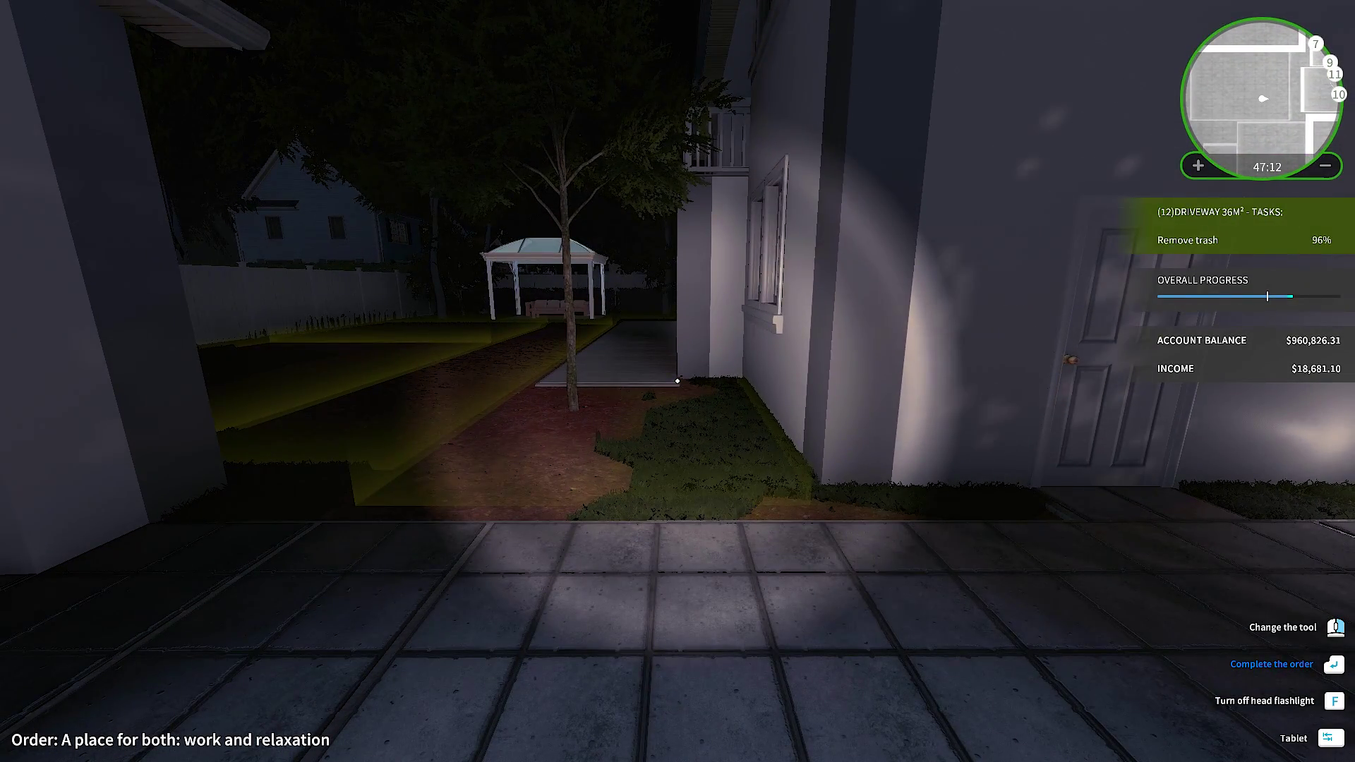
Check the terrace decking, then cross the playground past the gazebo toward the fence.
key("w")
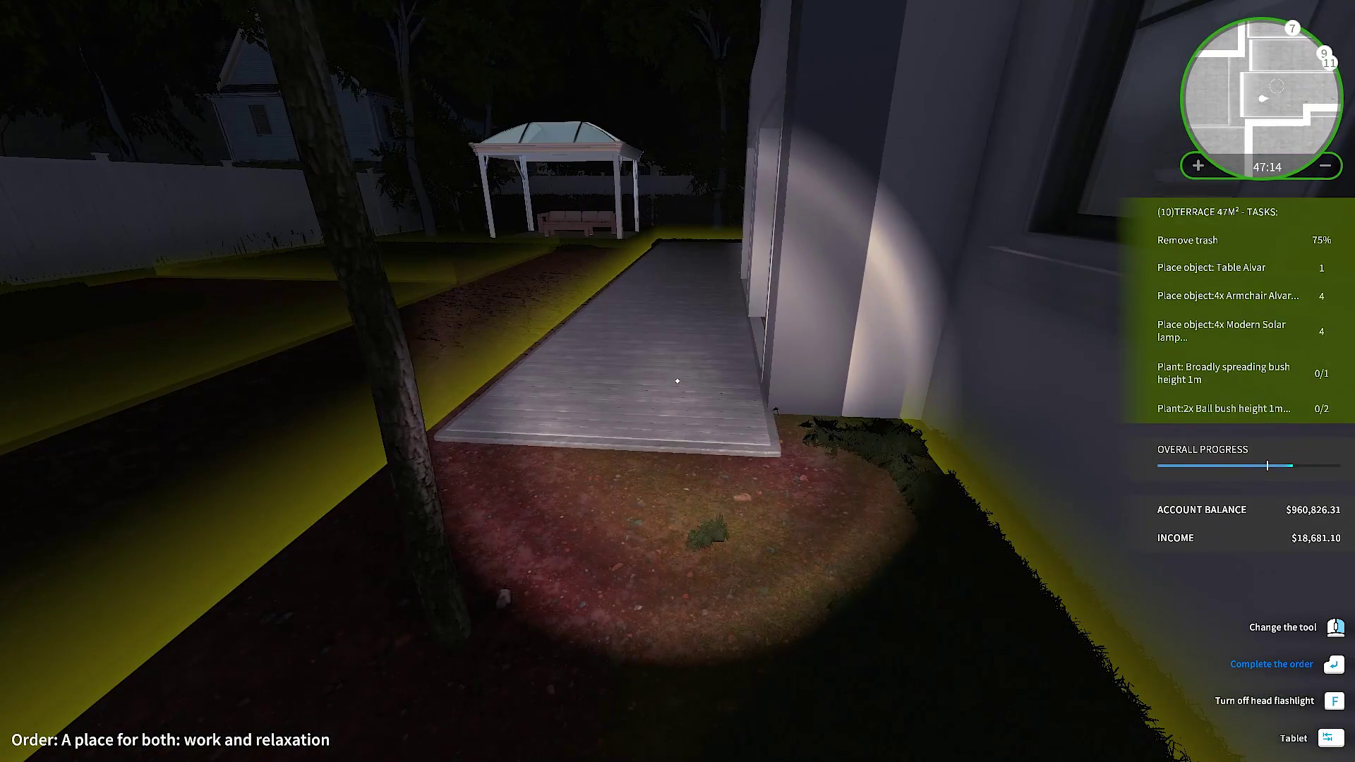
key("w")
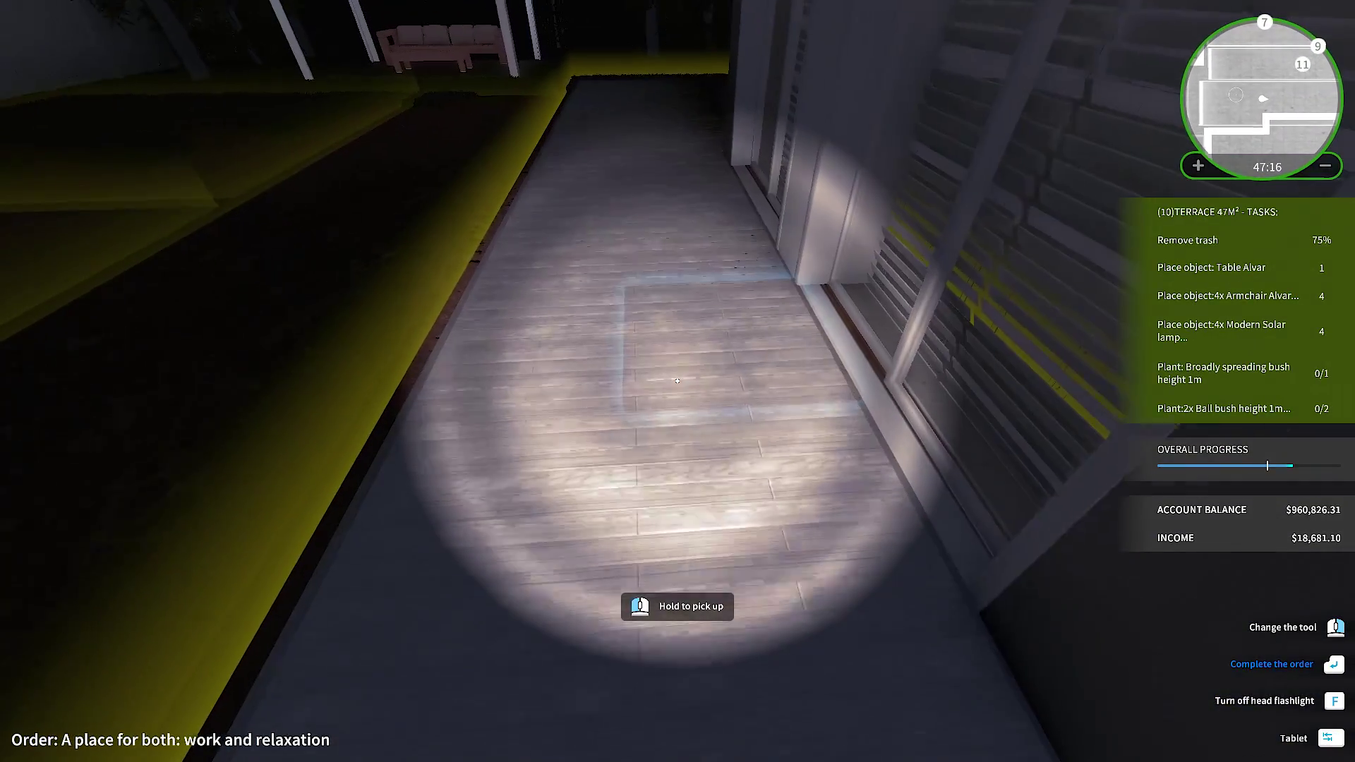
key("s")
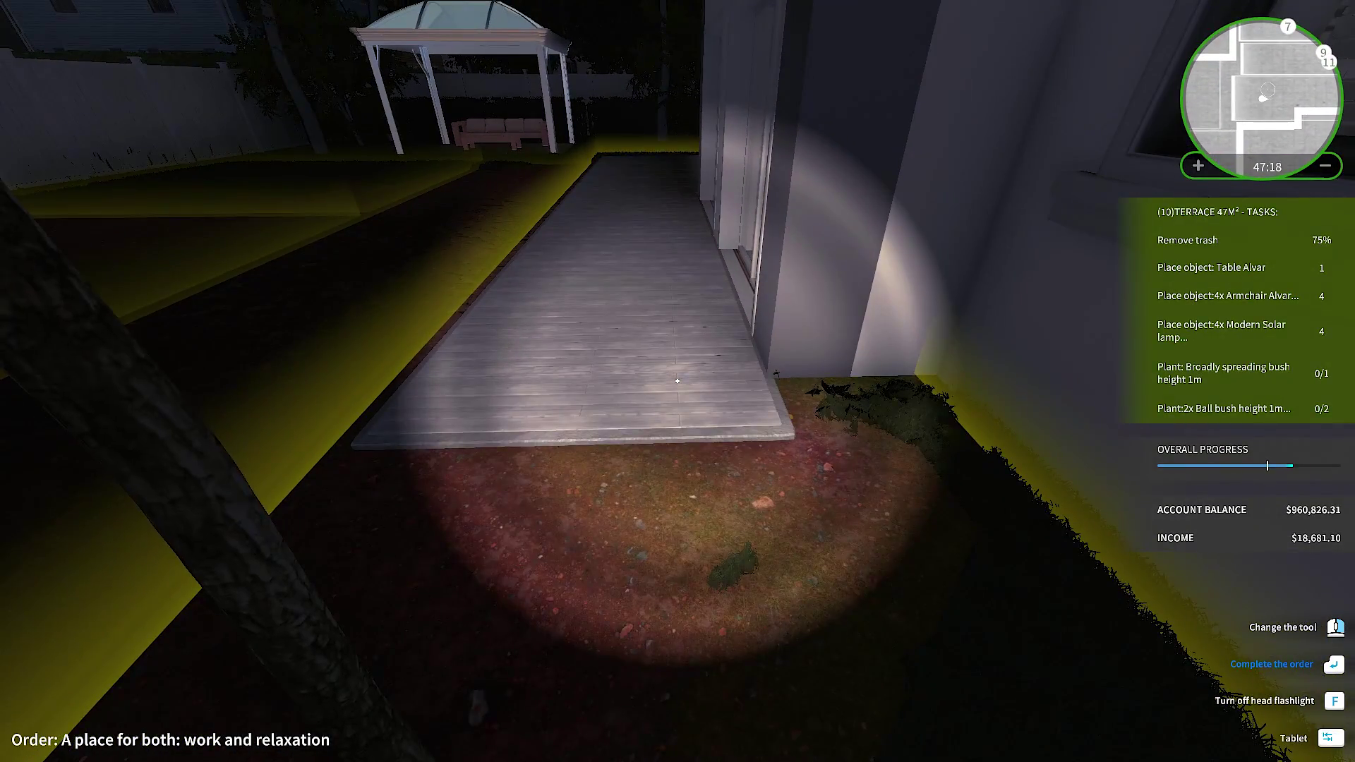
key("w")
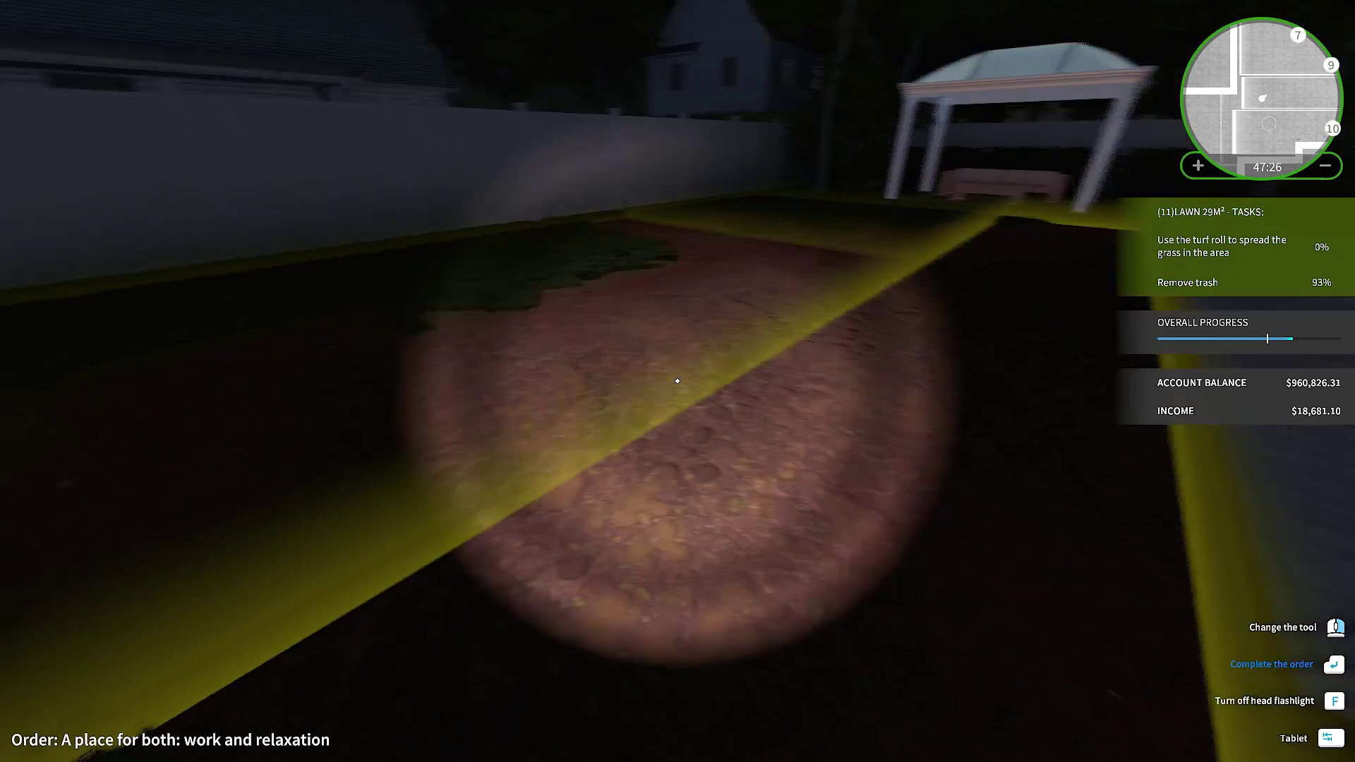
key("w")
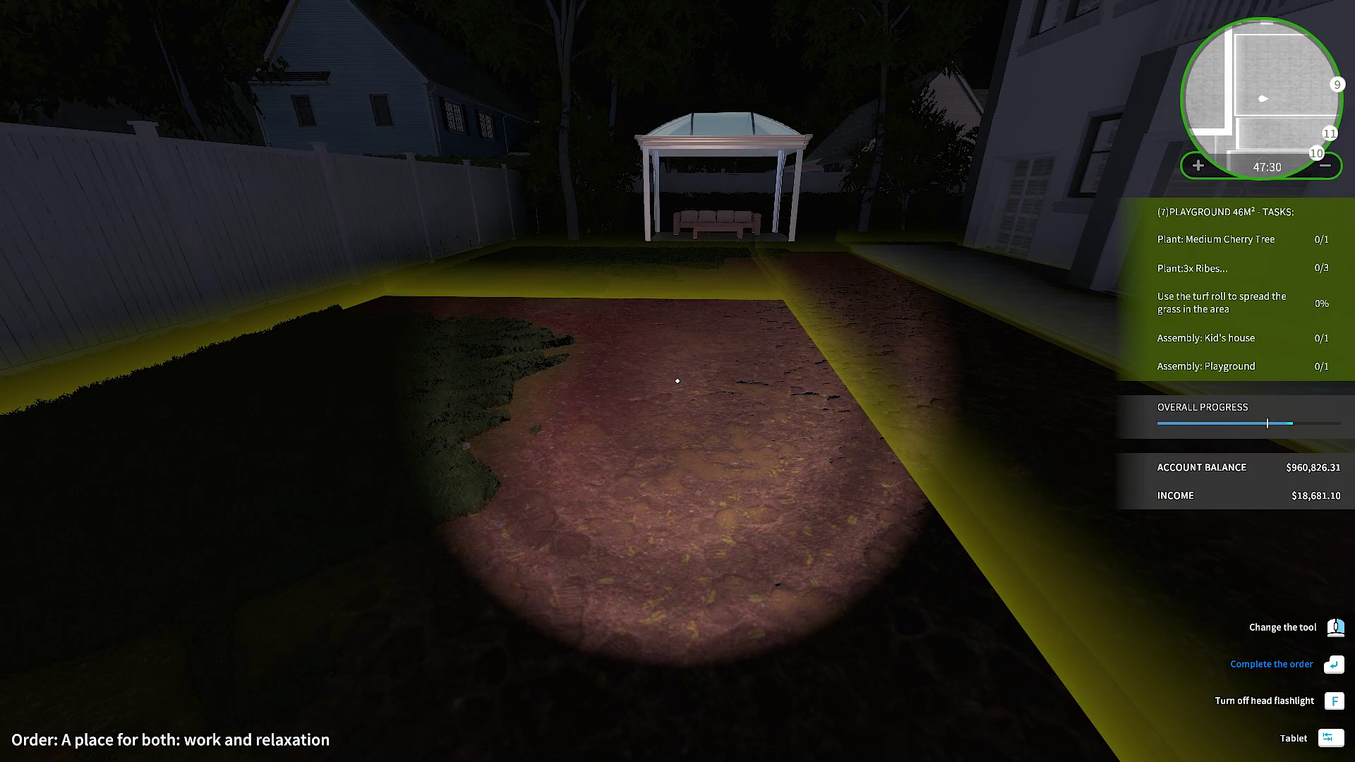
key("w")
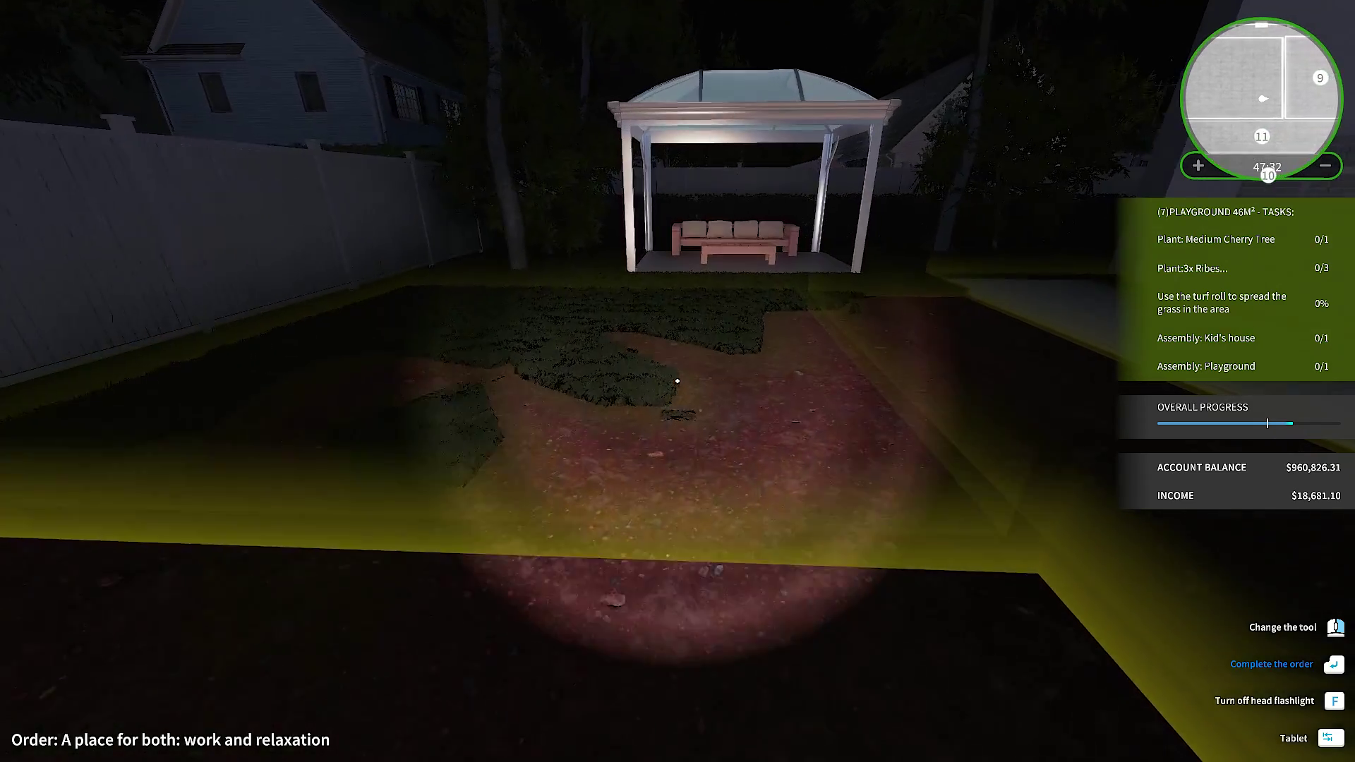
key("w")
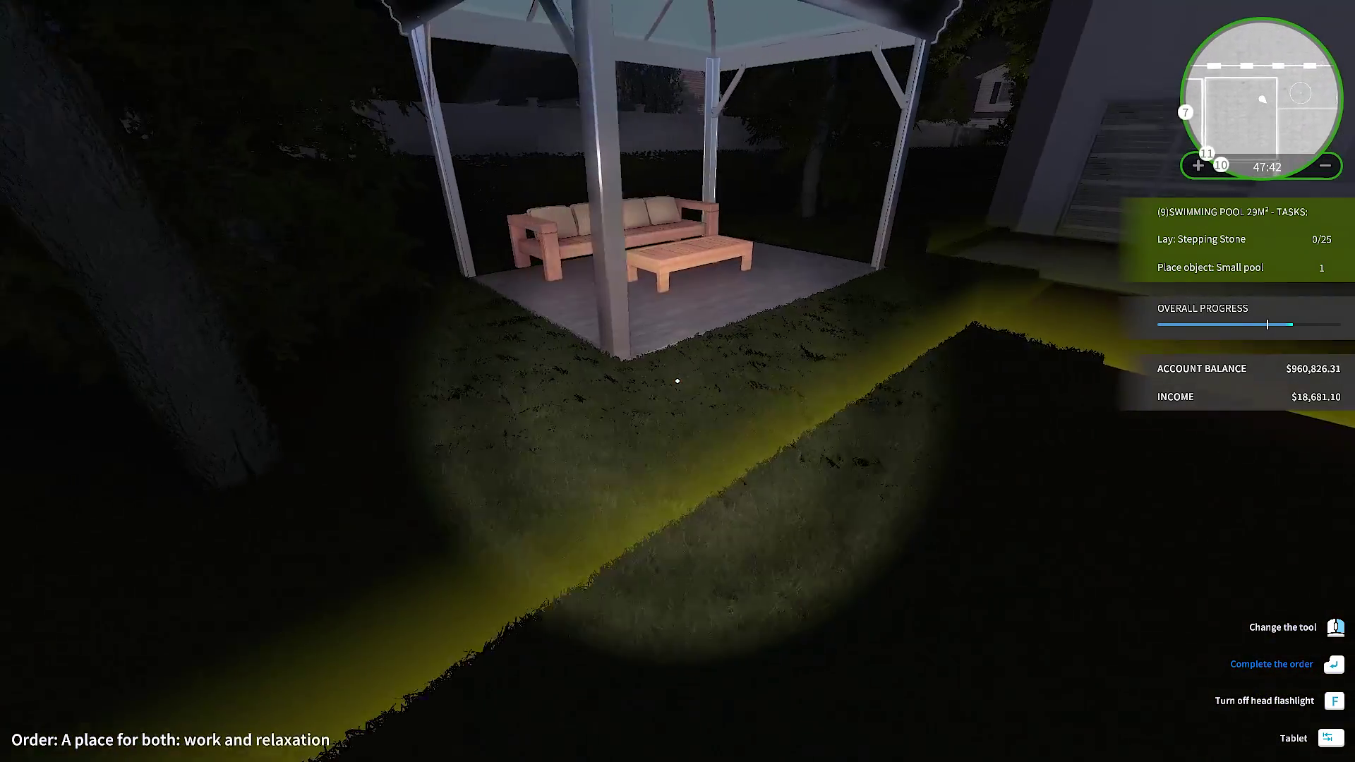
key("w")
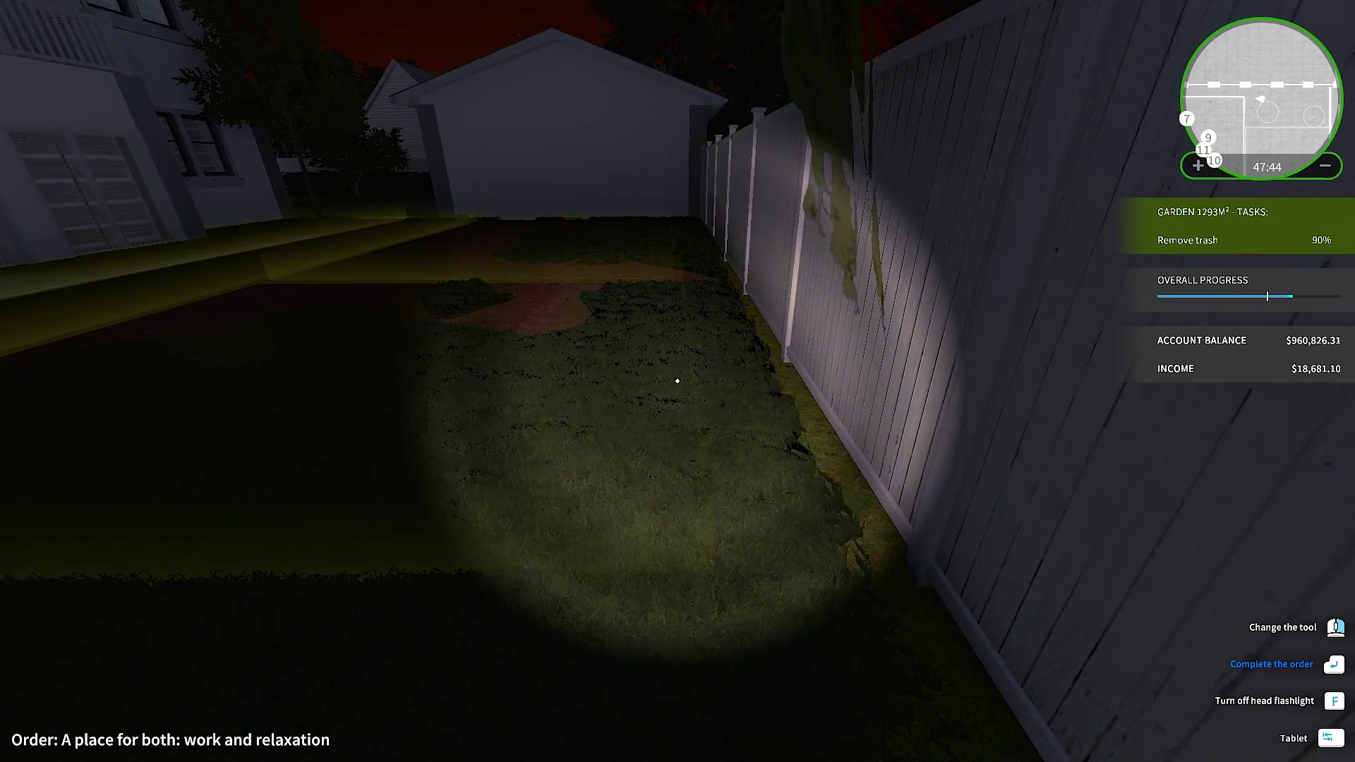
Buy $7.01 Big turf rolls and place five end to end along the fence-side strip.
key("Tab")
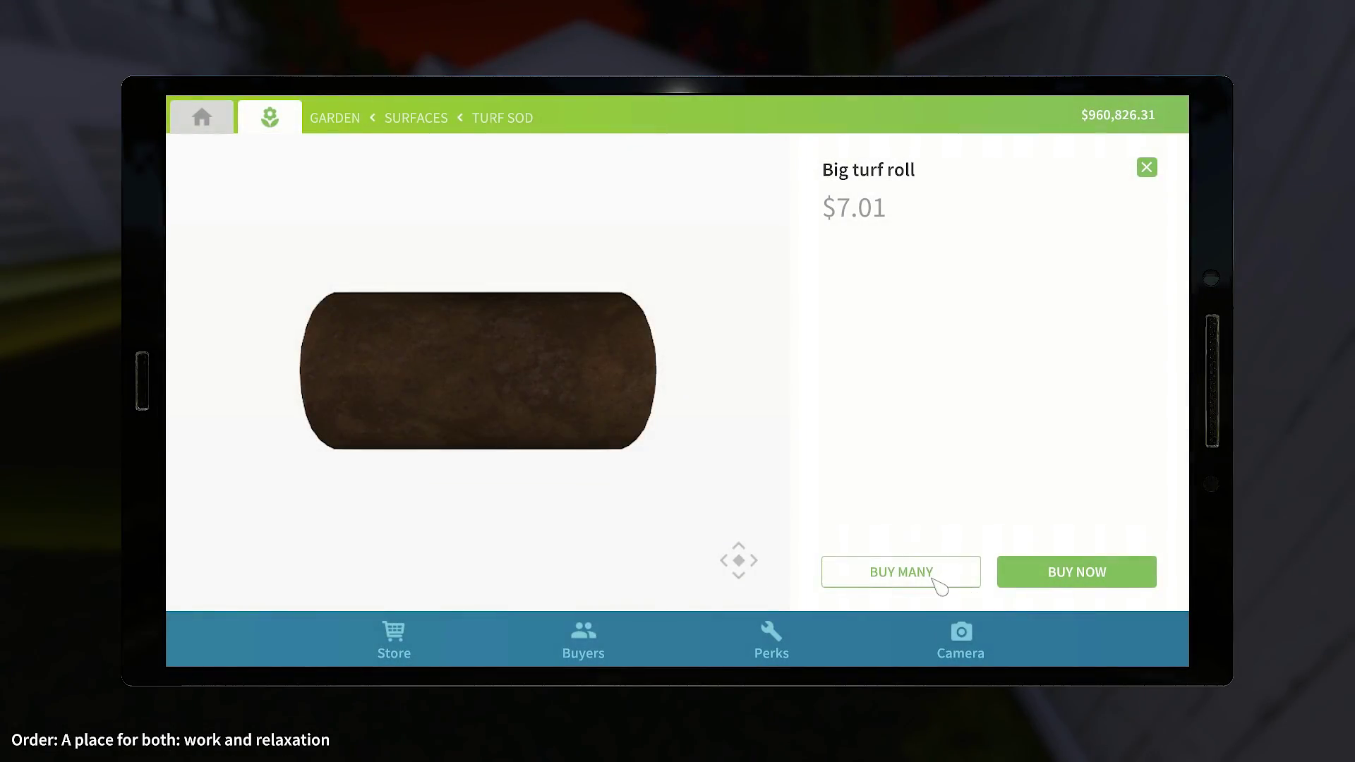
left_click(935, 577)
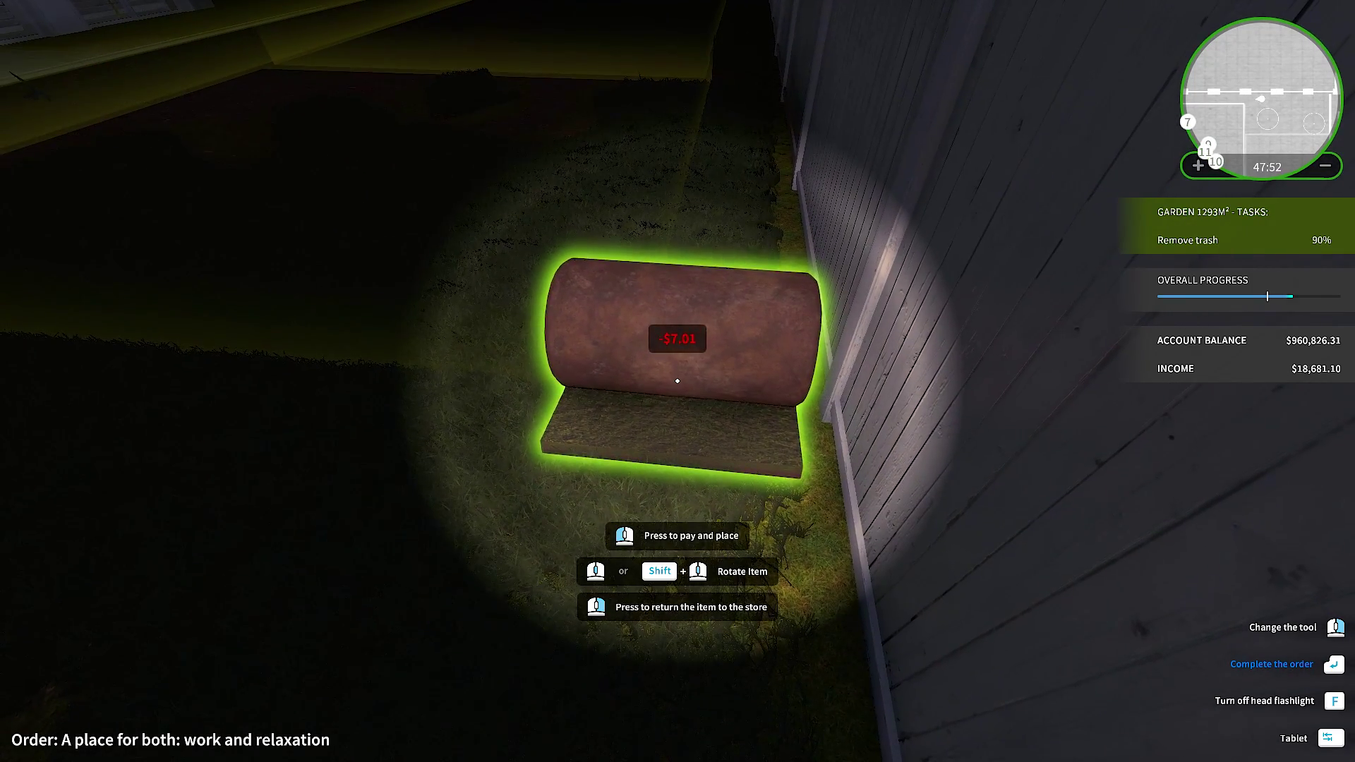
left_click(677, 380)
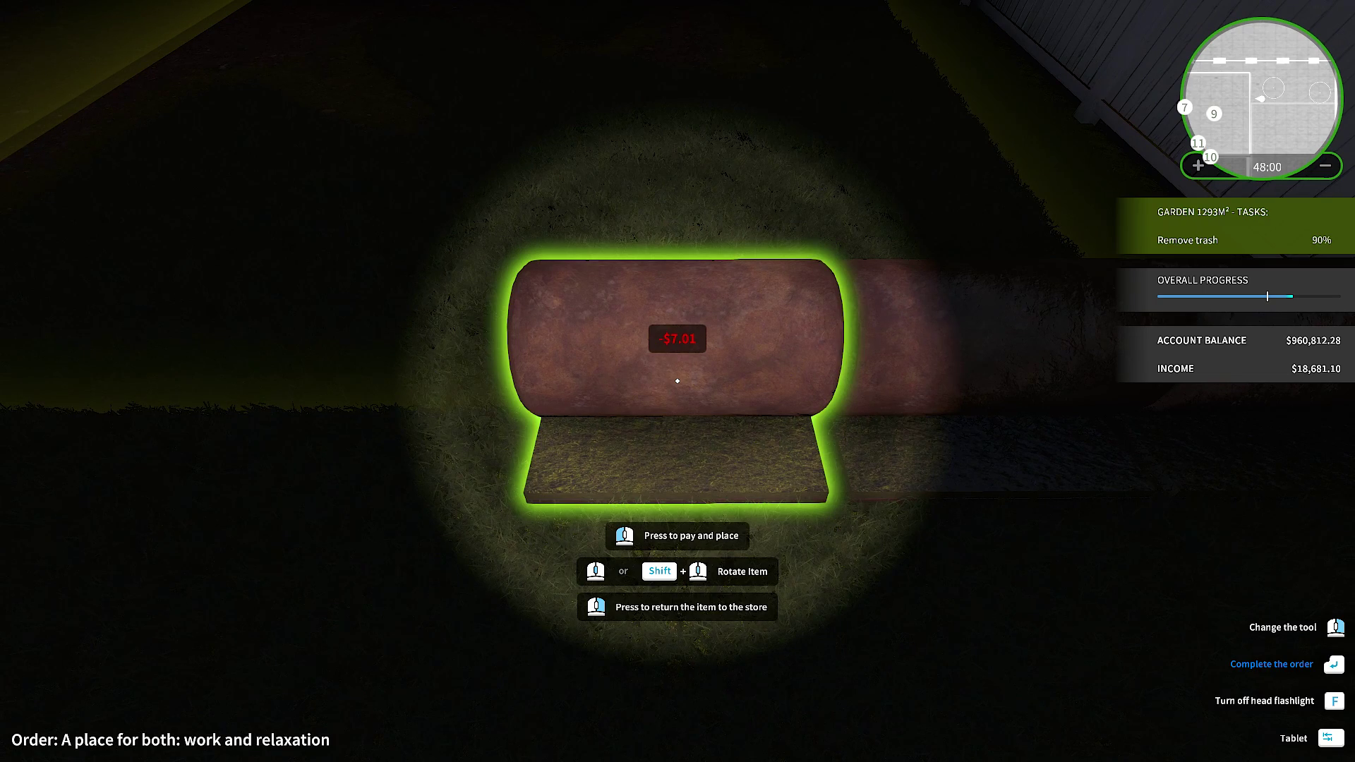
left_click(677, 380)
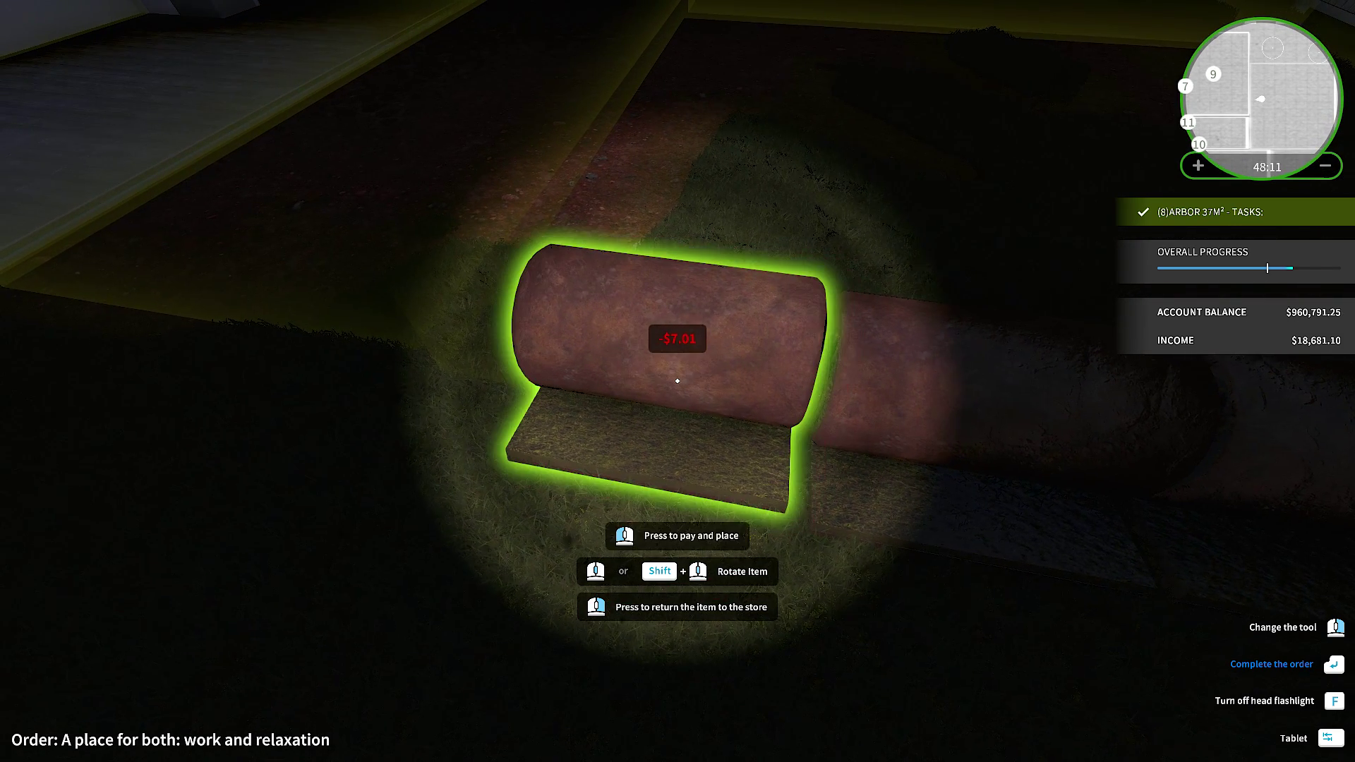
left_click(677, 380)
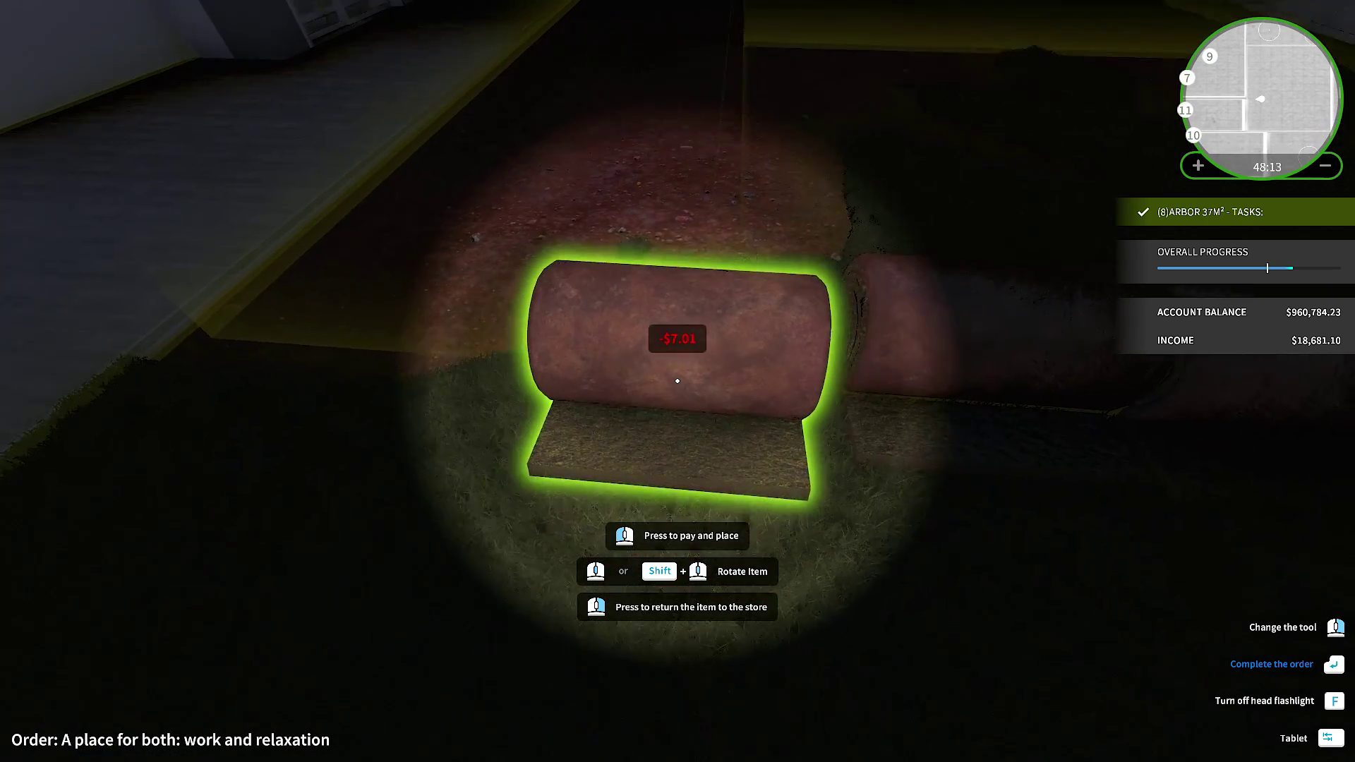
left_click(677, 381)
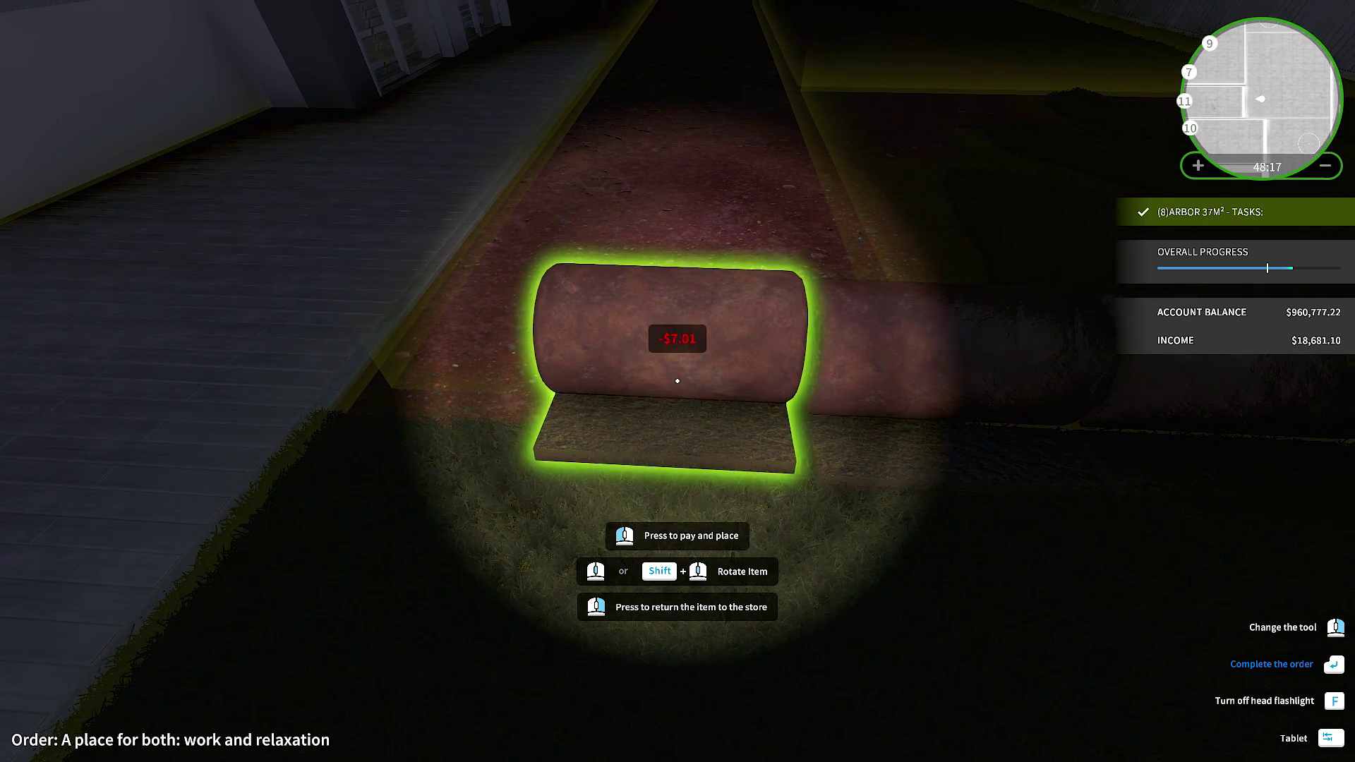
left_click(677, 380)
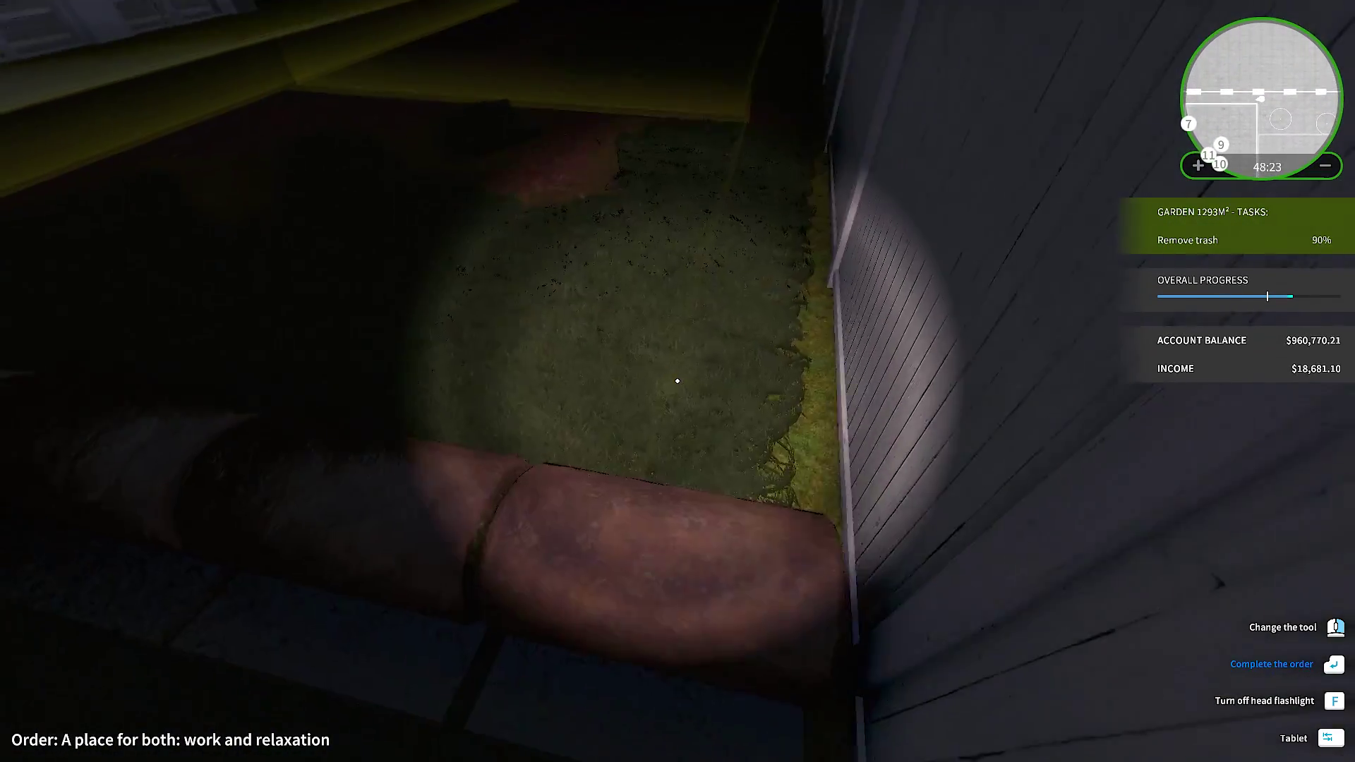
Finish the first turf strip and unroll the next roll over the dirt.
key("e")
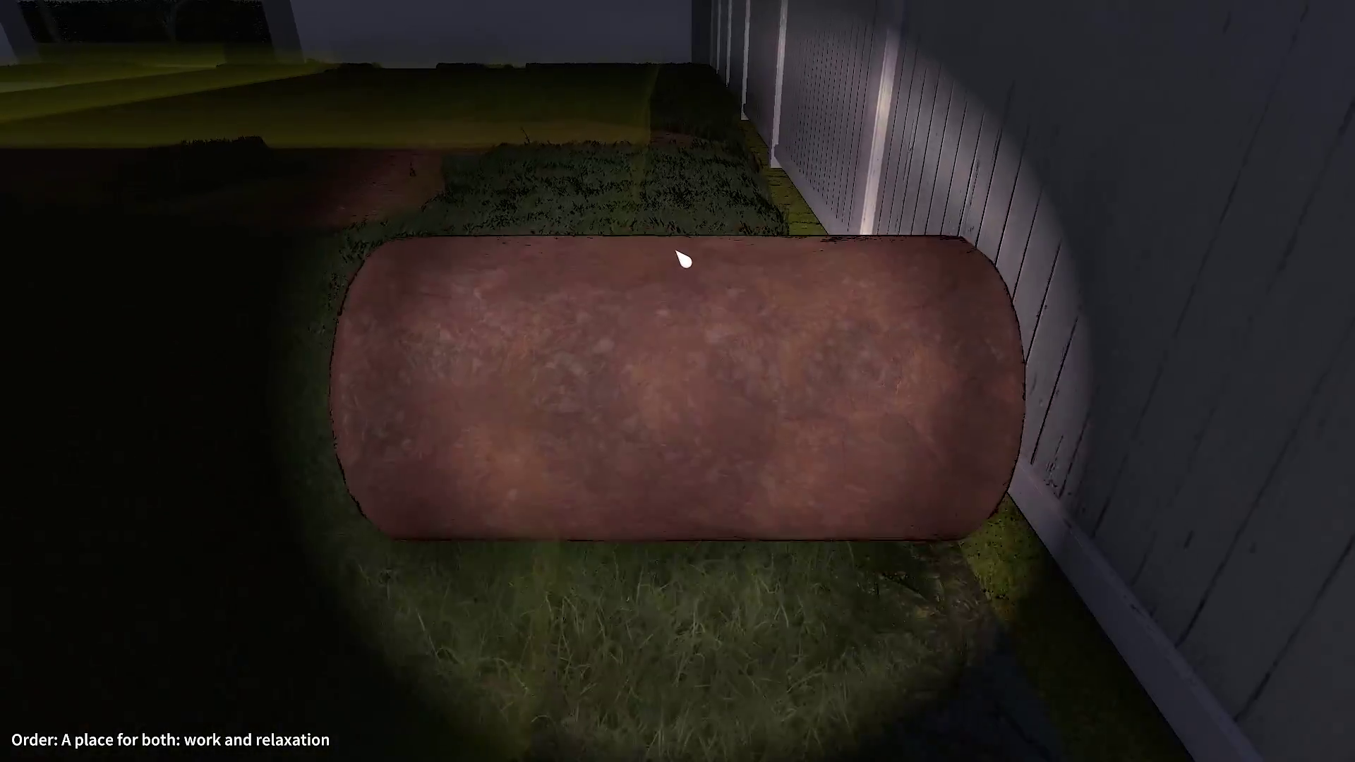
key("a")
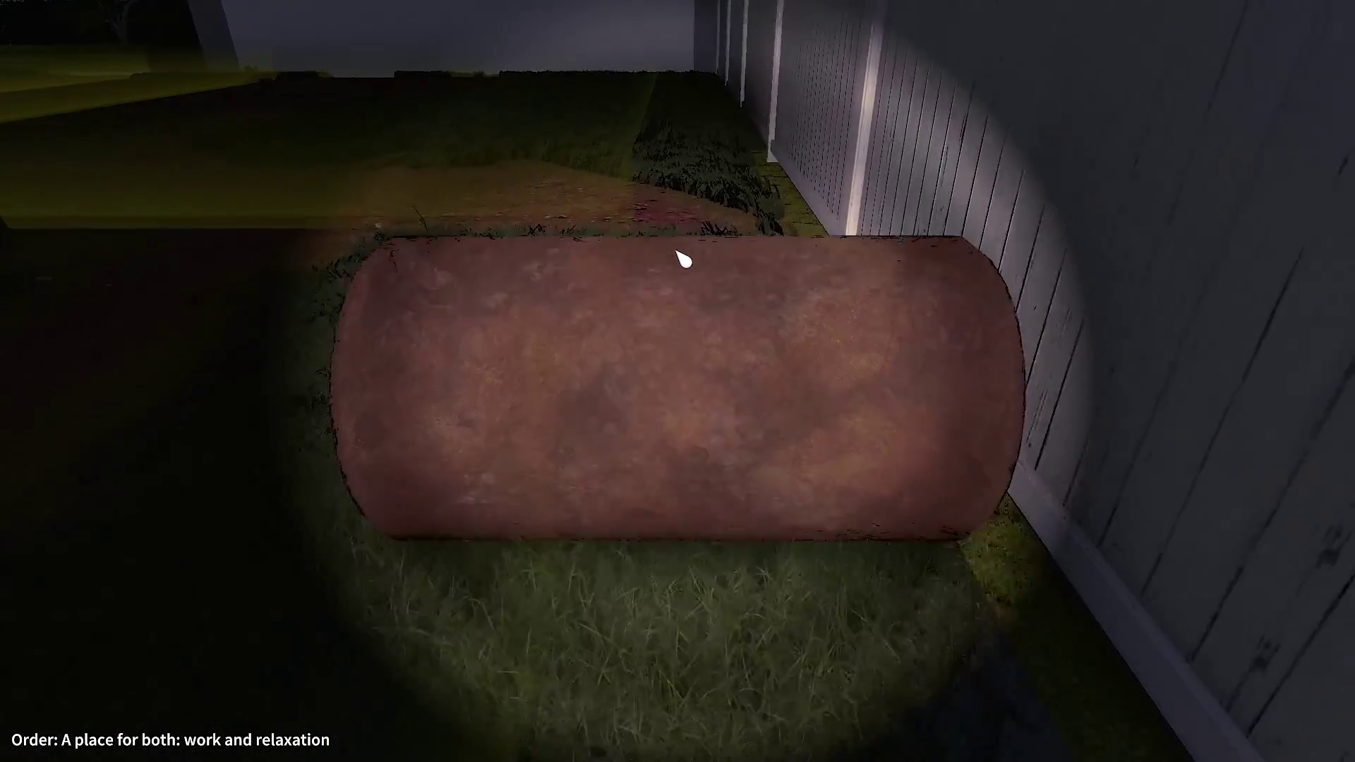
left_click_drag(682, 259, 683, 259)
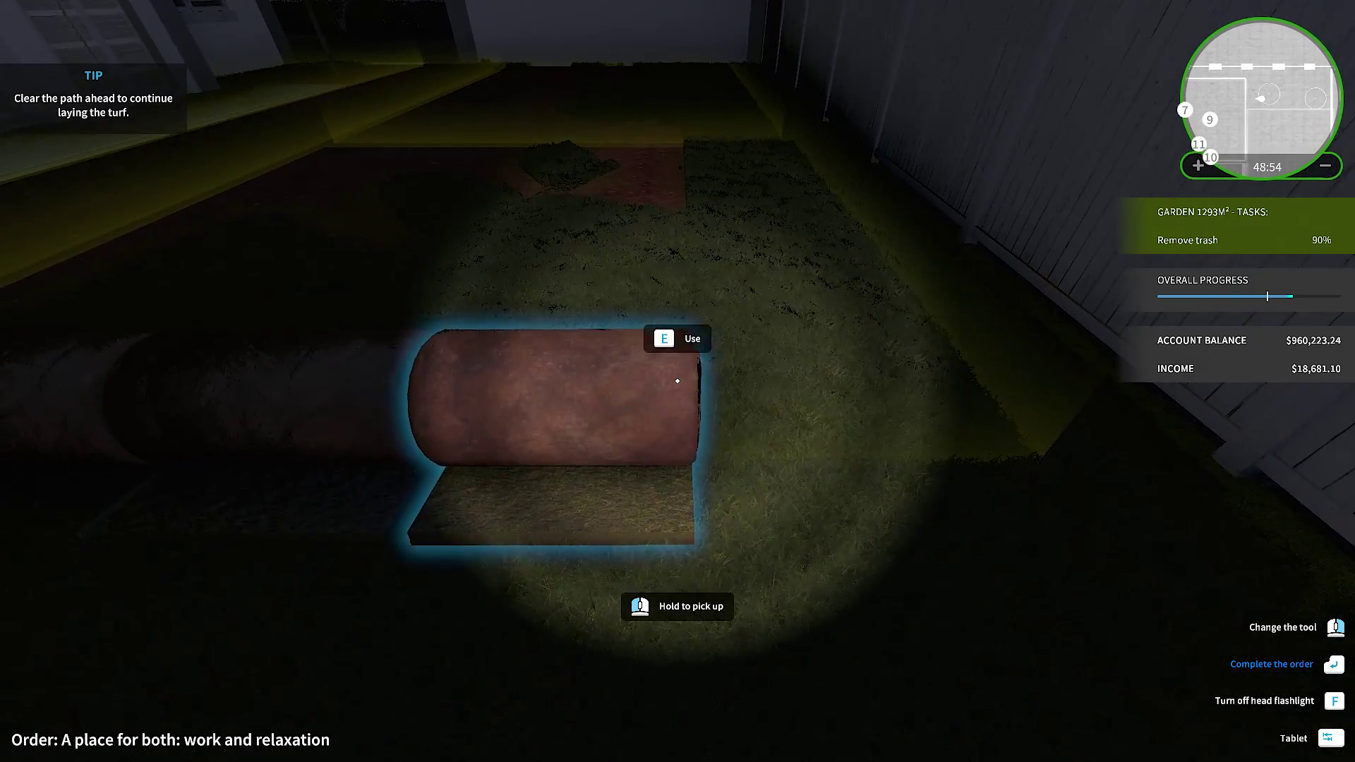
Take up another turf roll and spread it forward along the fence-side strip.
left_click(677, 381)
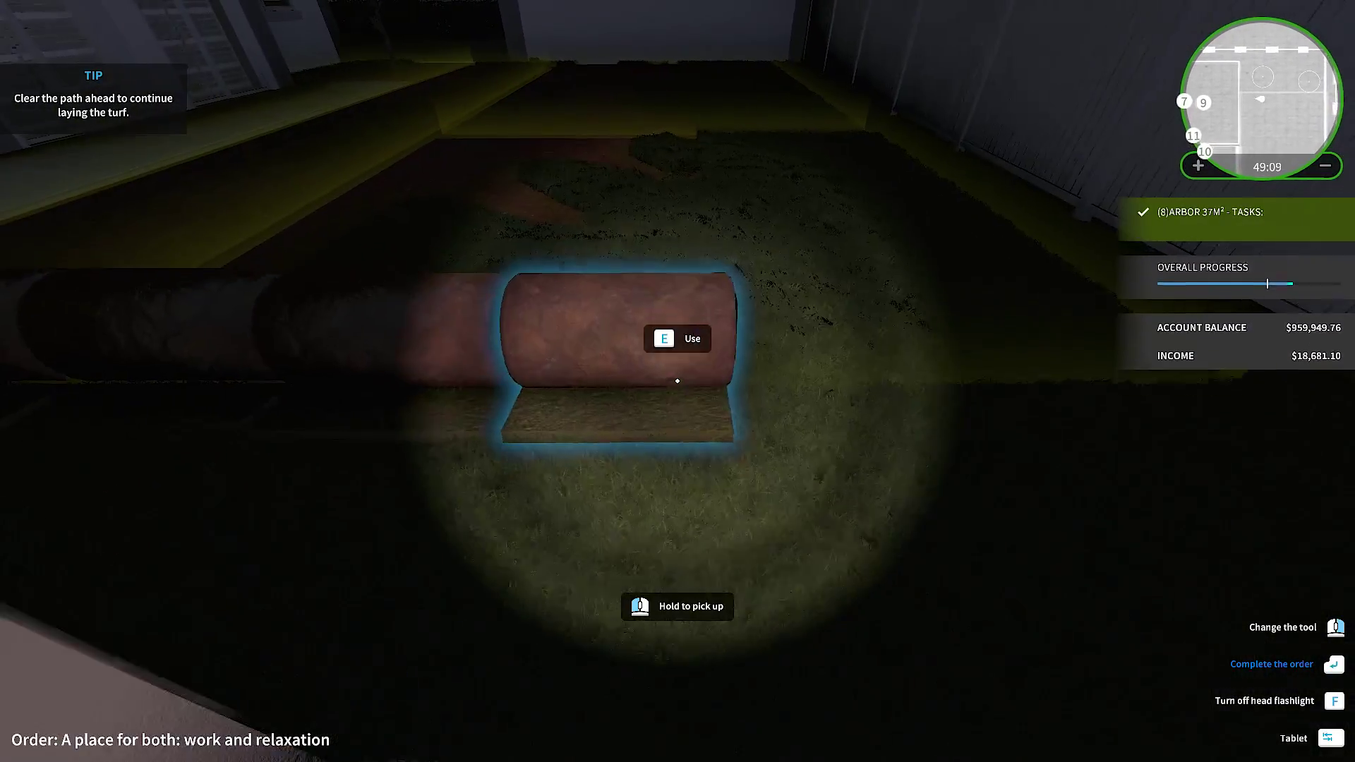
left_click(678, 381)
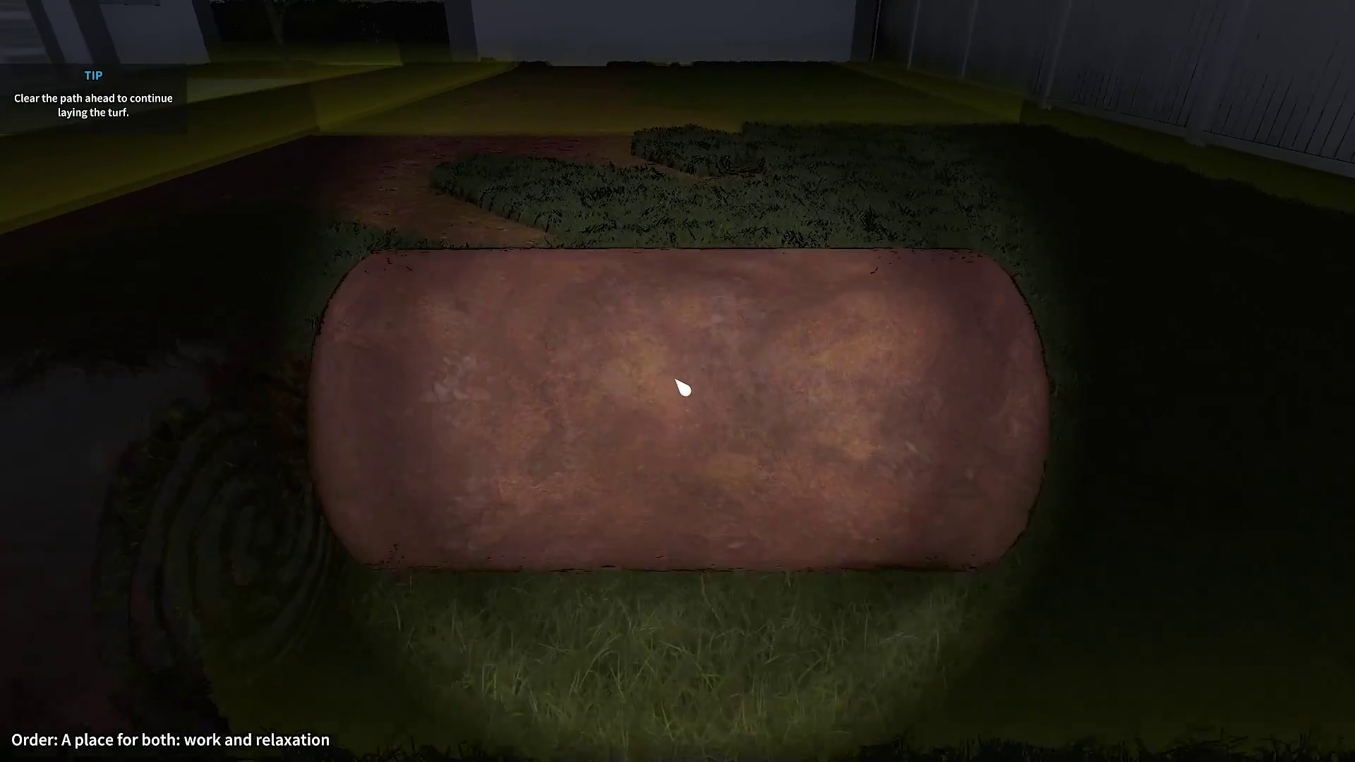
key("w")
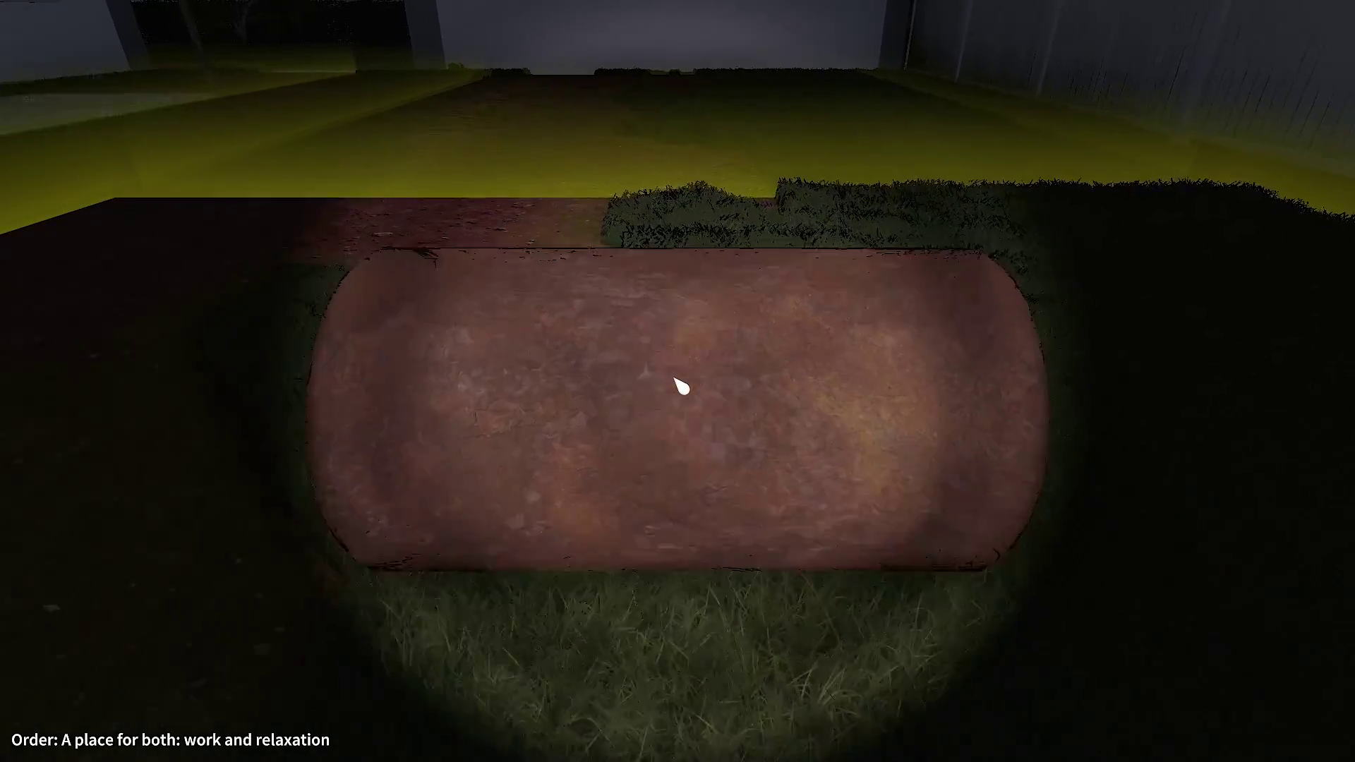
key("w")
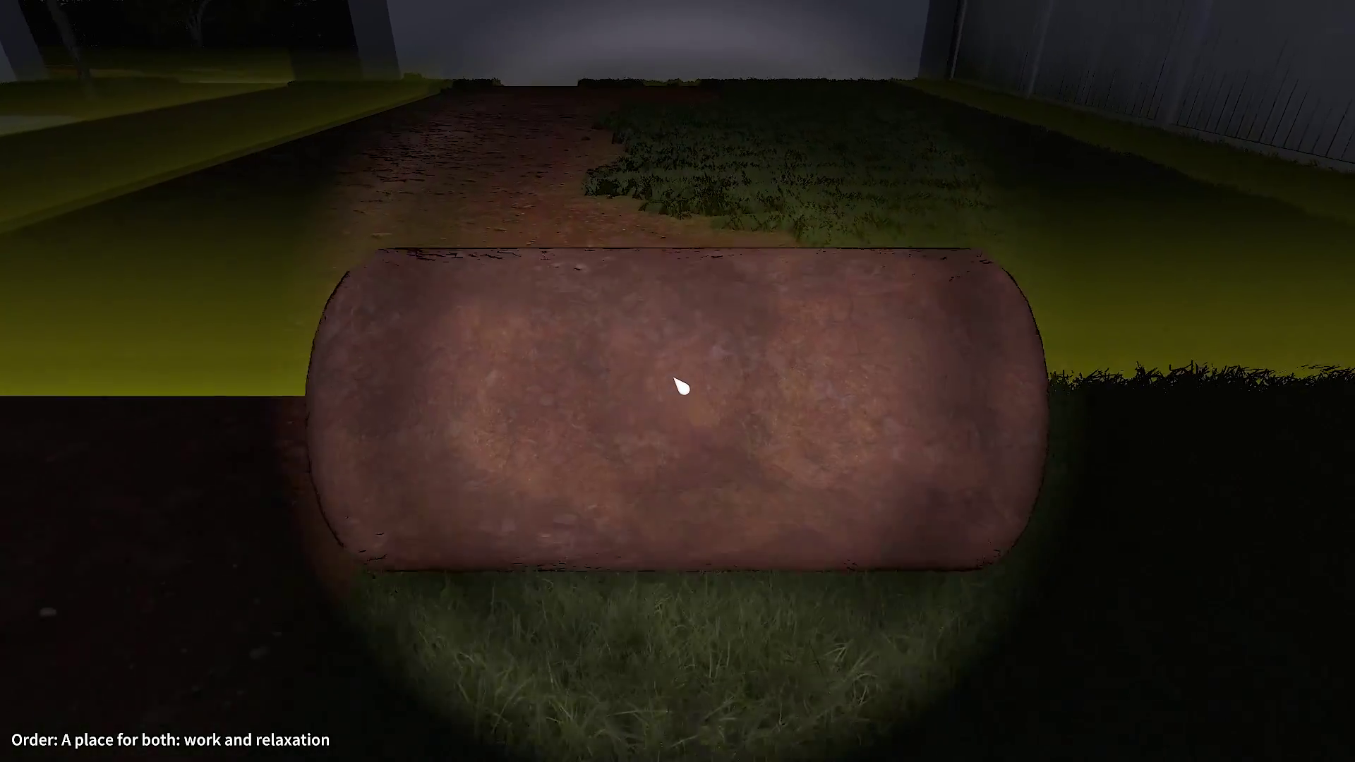
key("w")
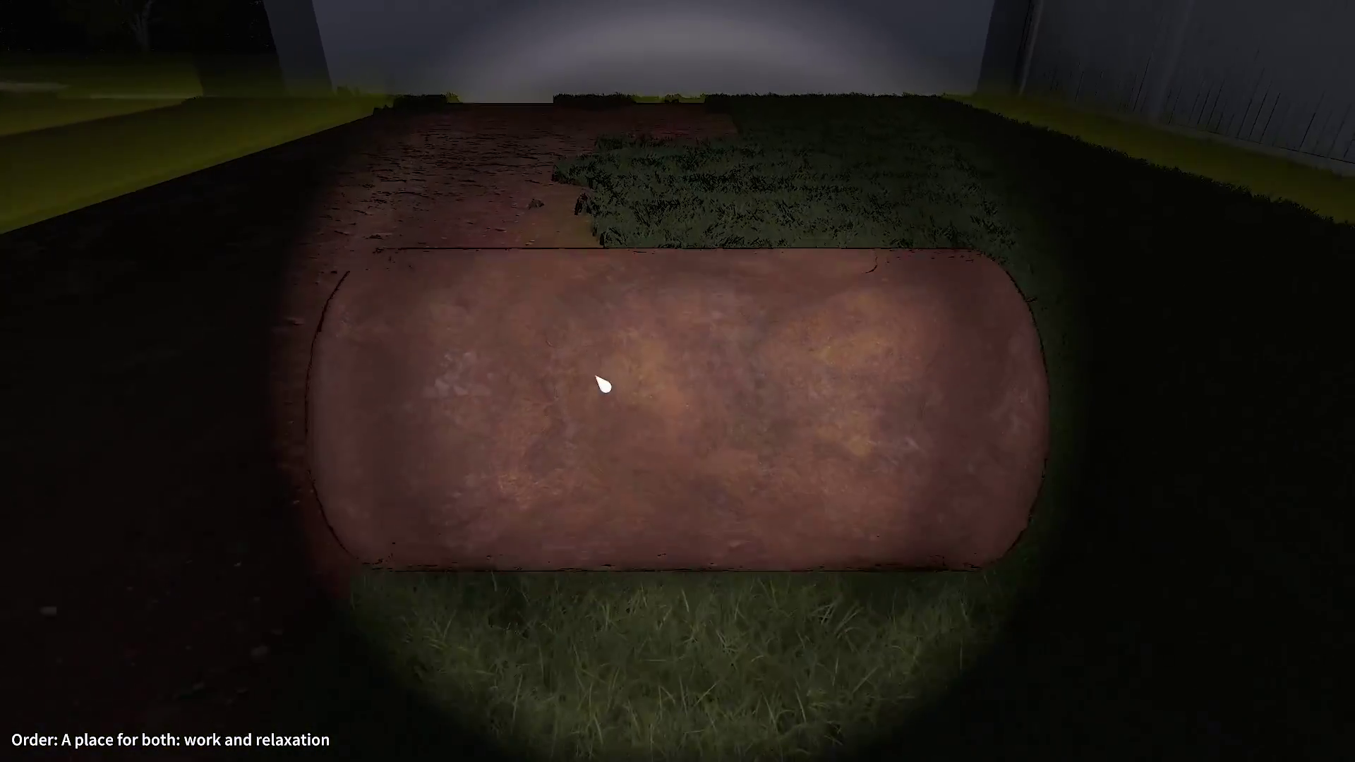
key("w")
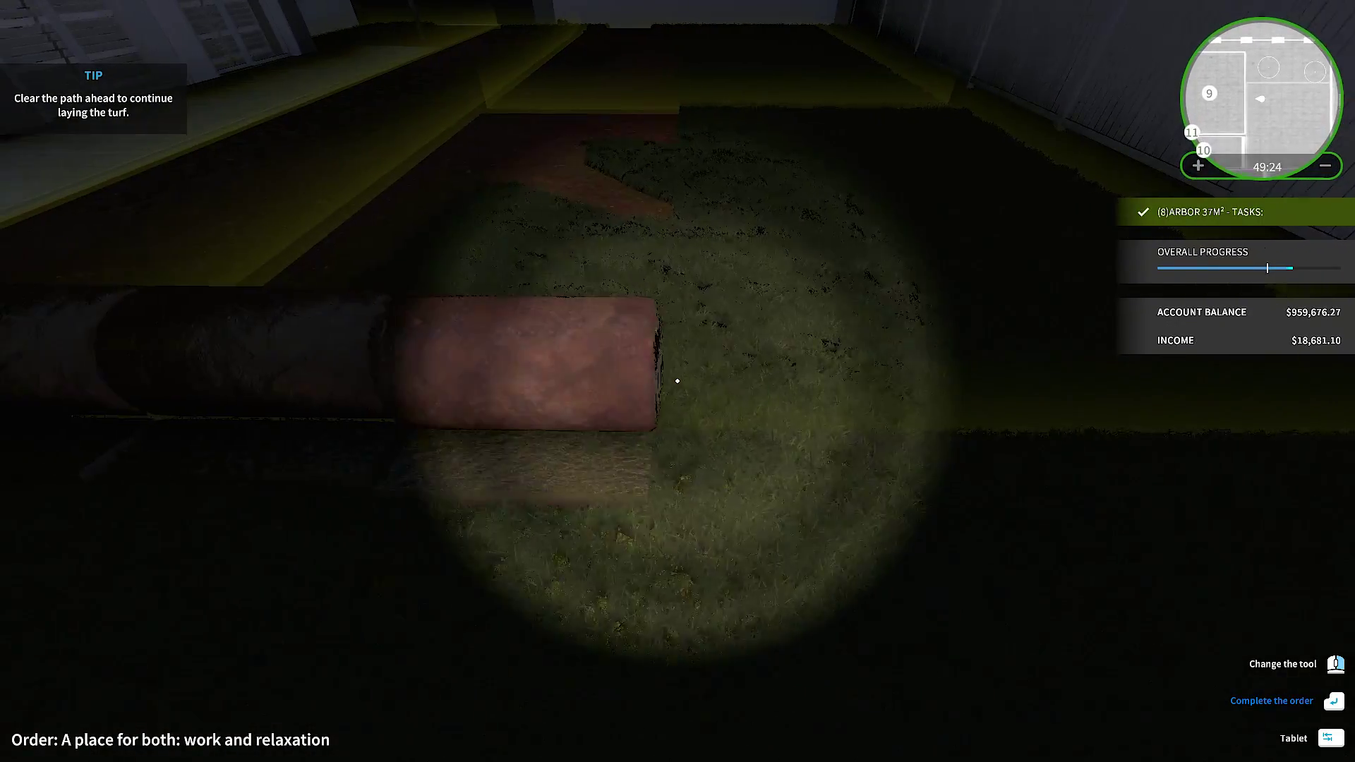
key("w")
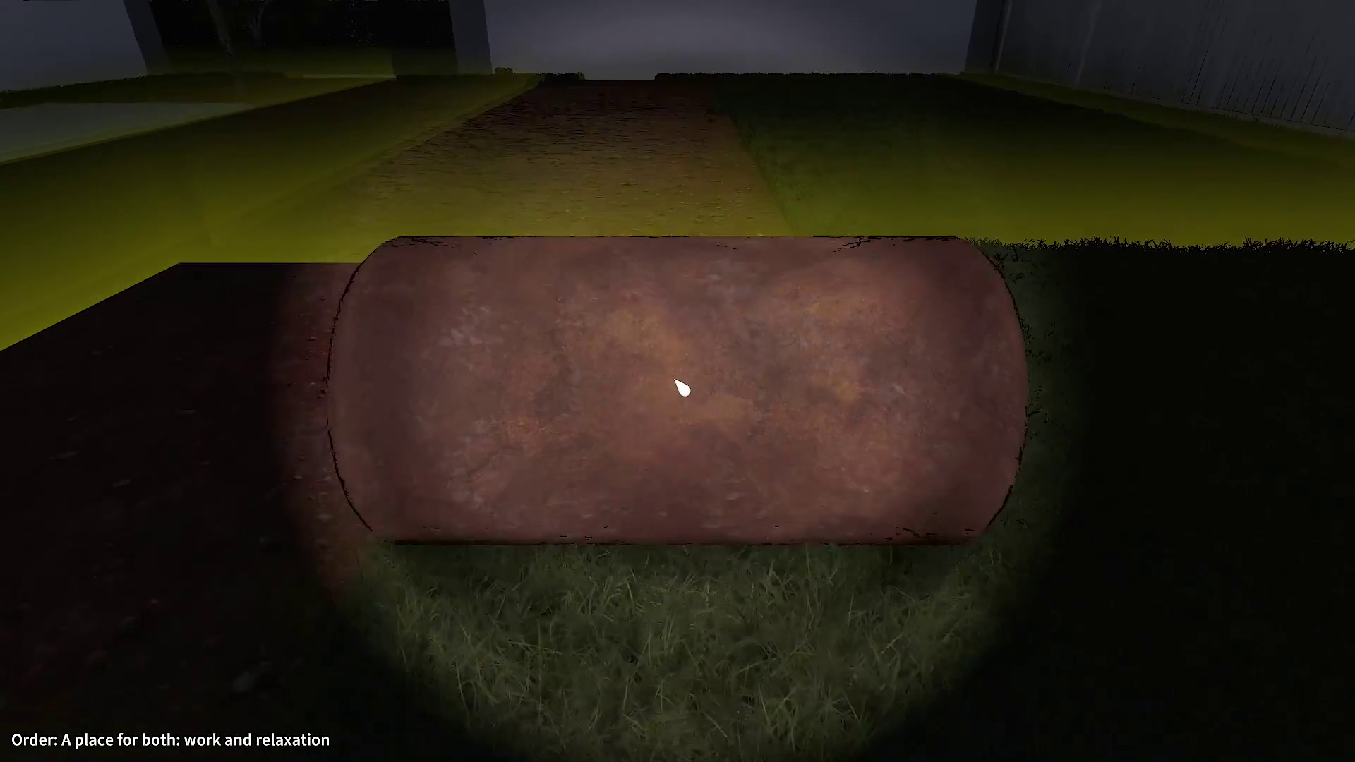
key("w")
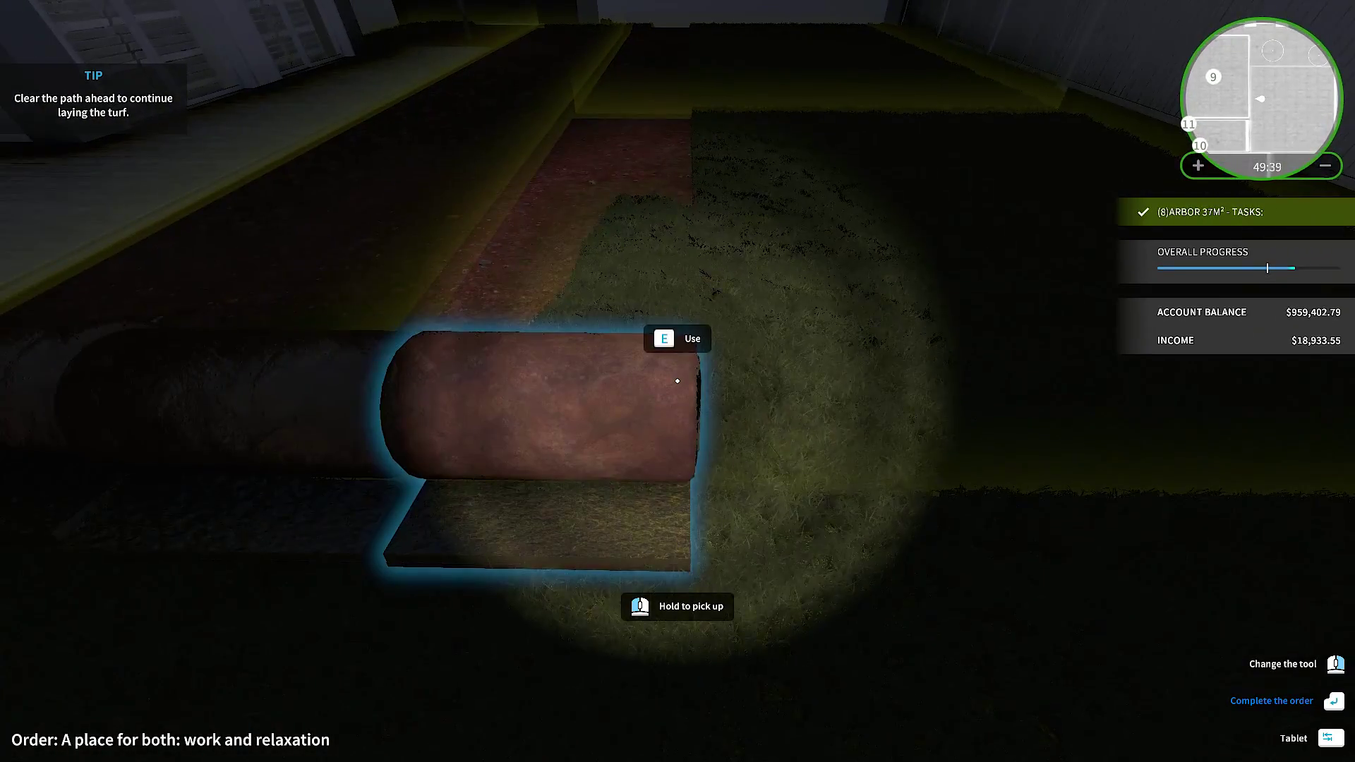
Unroll the remaining turf rolls over more of the bare strip.
left_click(677, 381)
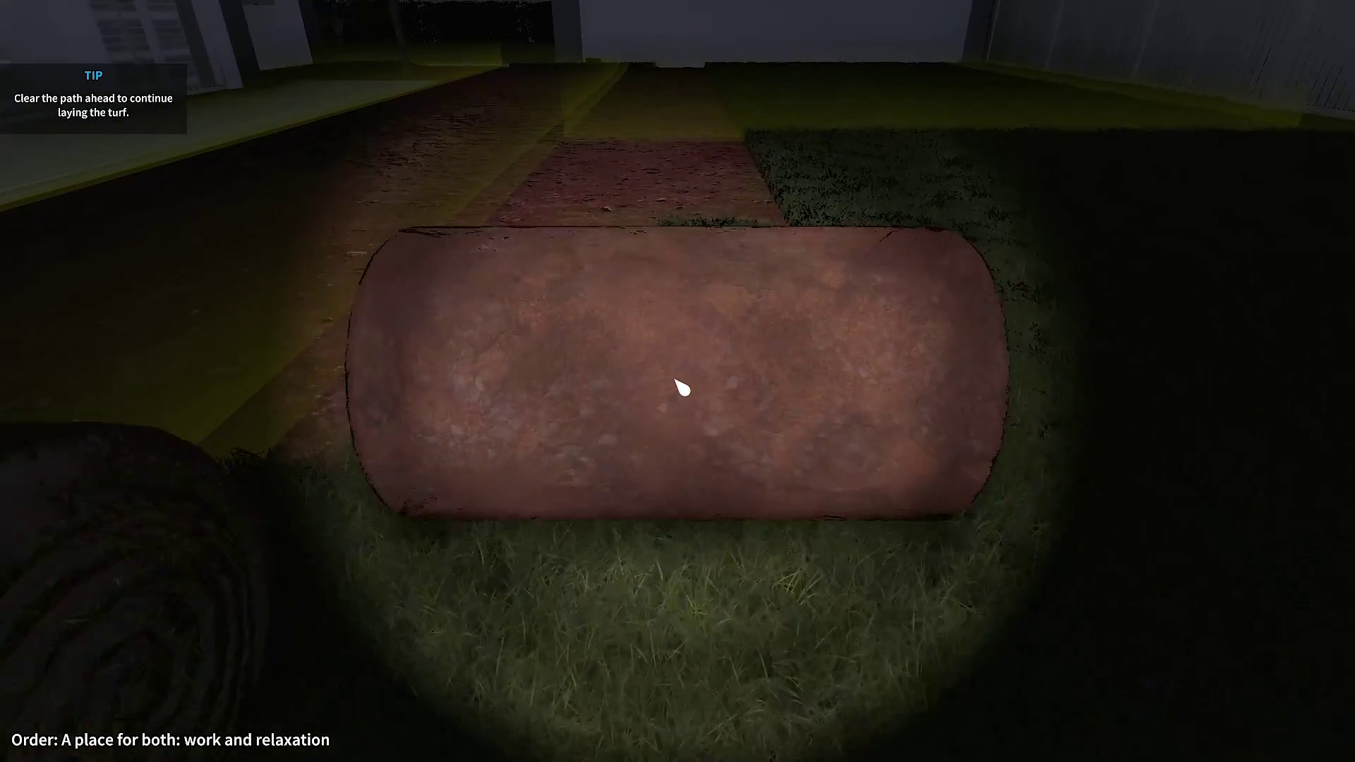
key("w")
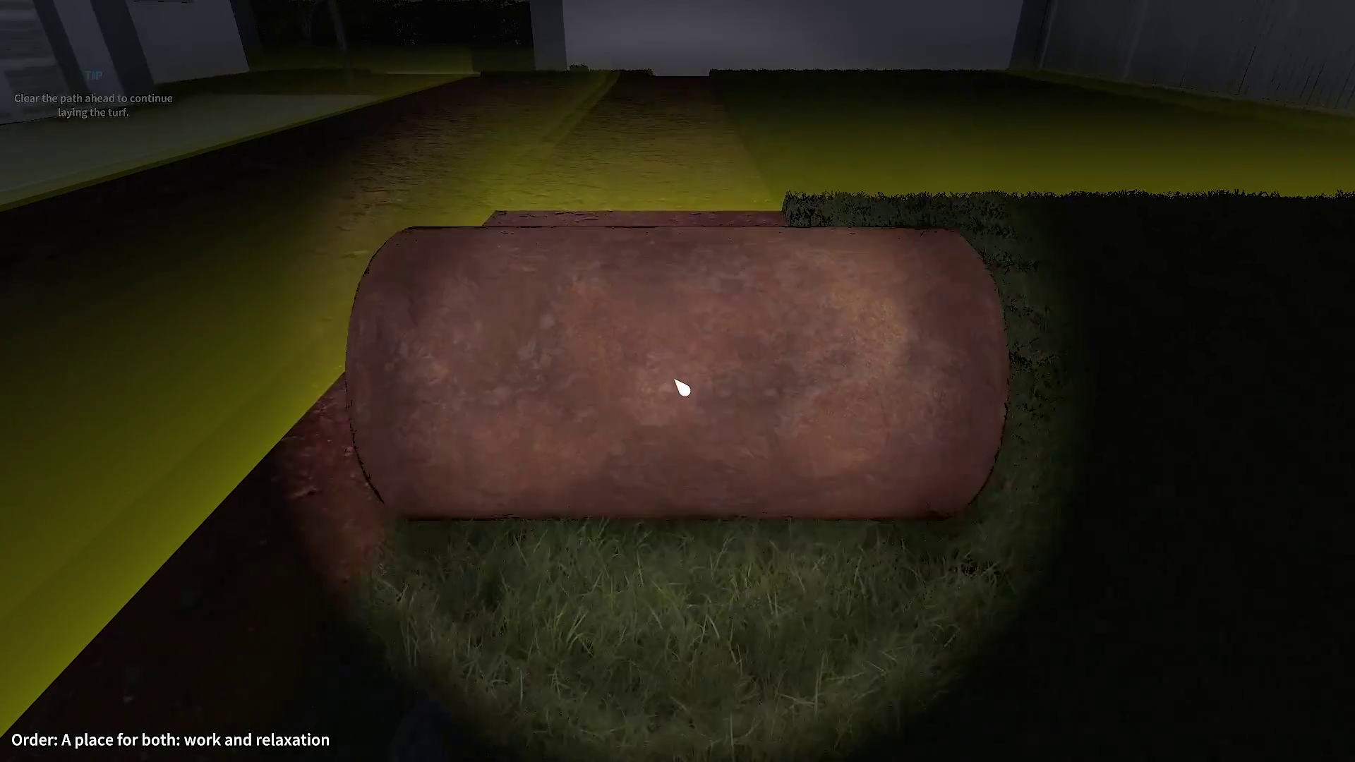
key("w")
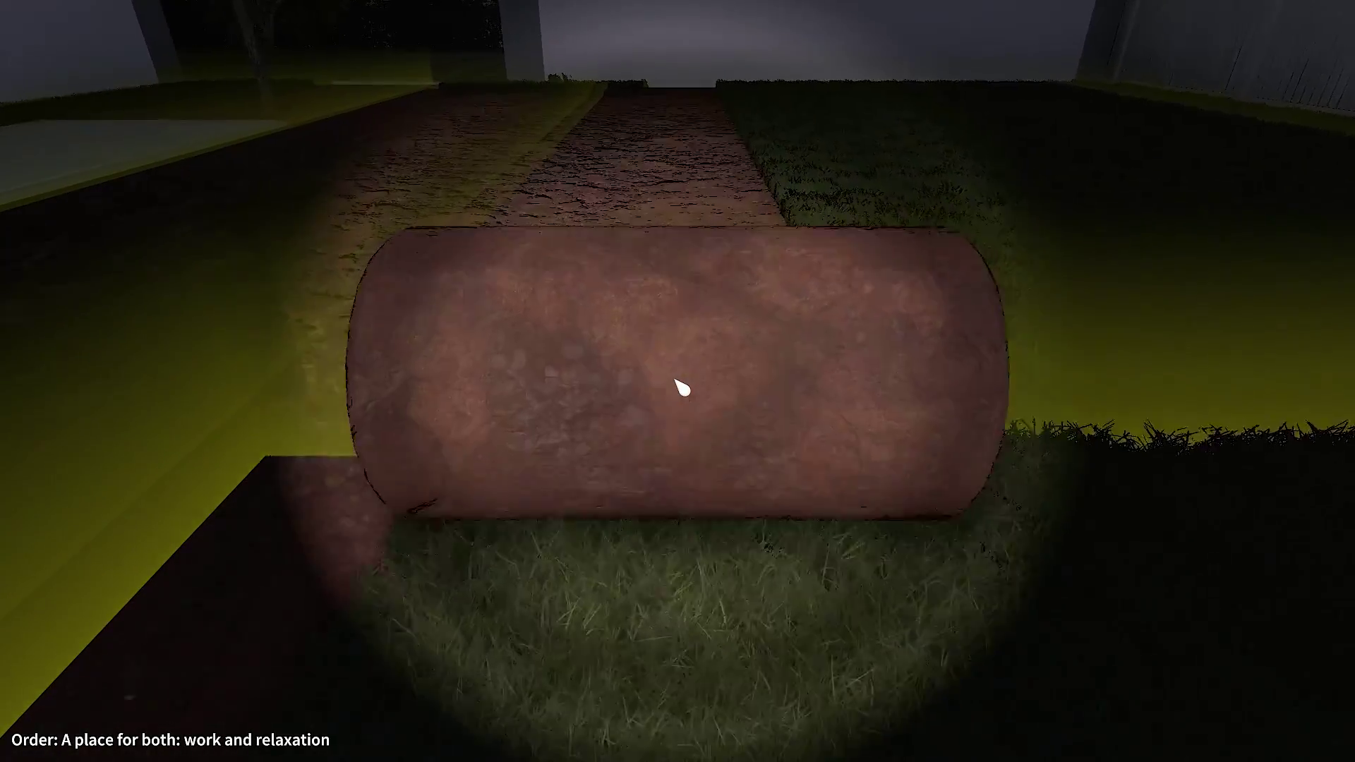
key("w")
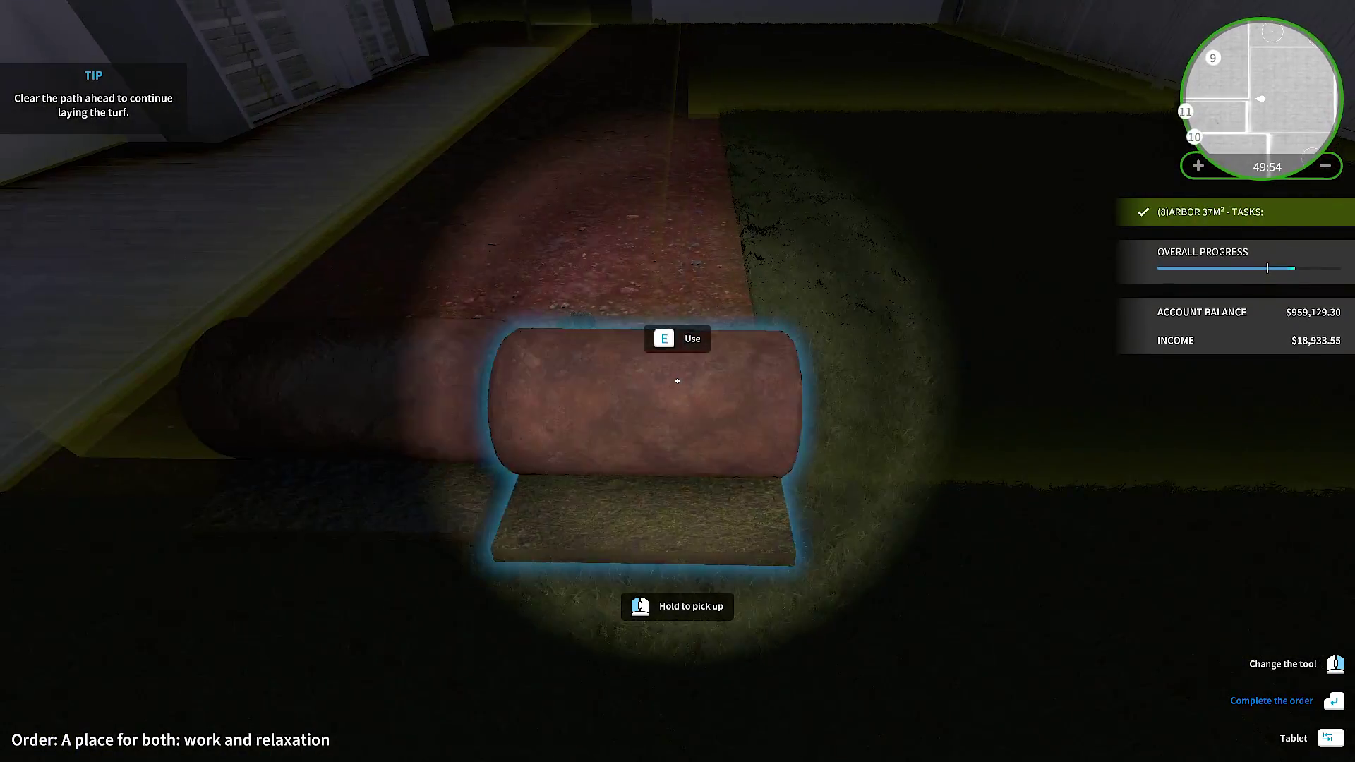
left_click(680, 386)
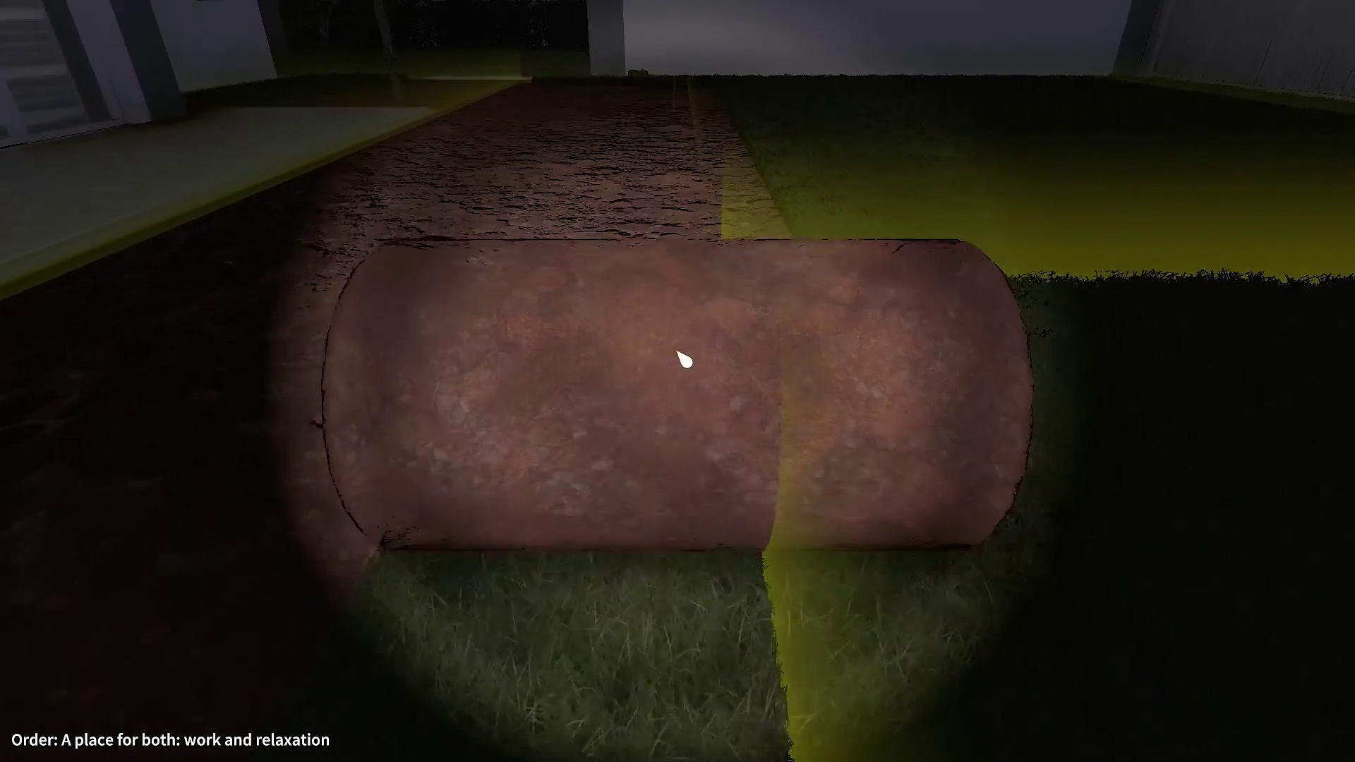
key("w")
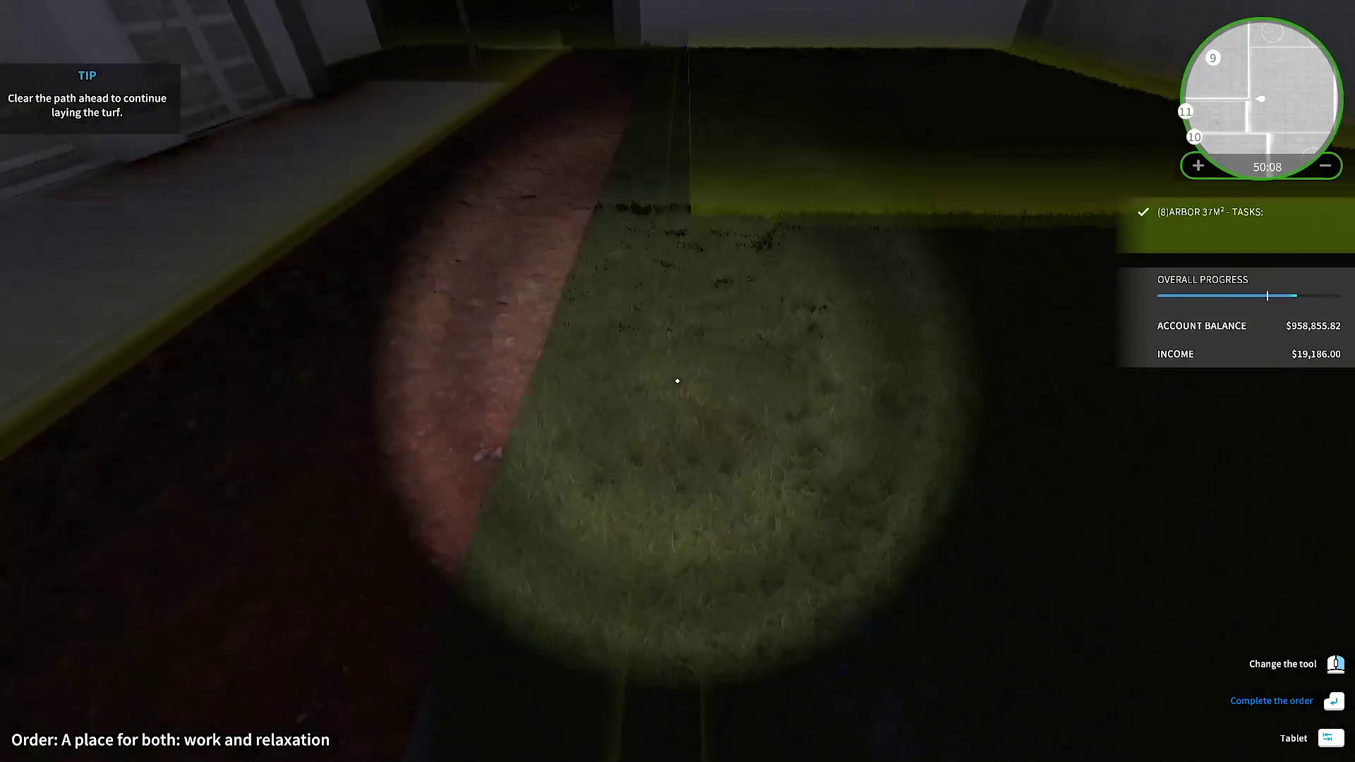
left_click(678, 381)
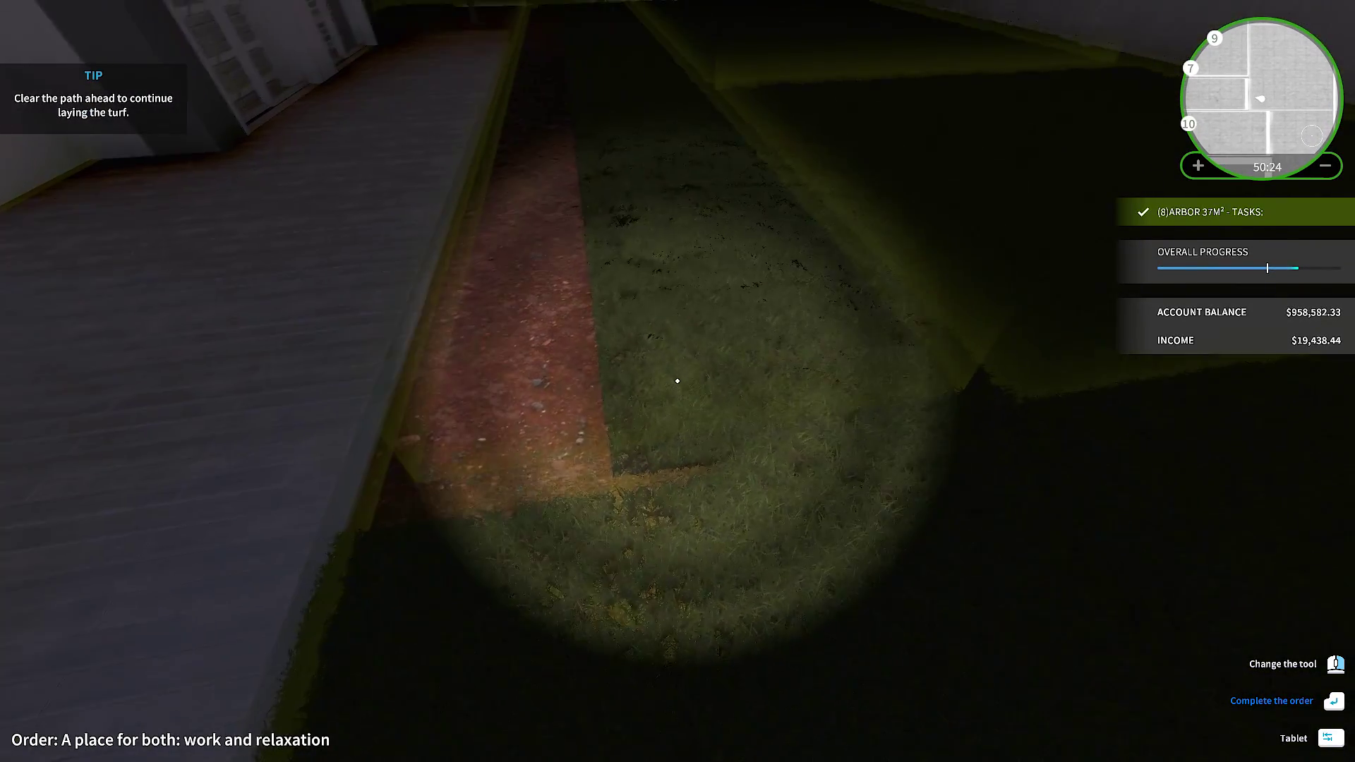
Buy a Big turf roll, try placing it by the paving, and cancel the blocked spot.
key("Tab")
left_click(1080, 569)
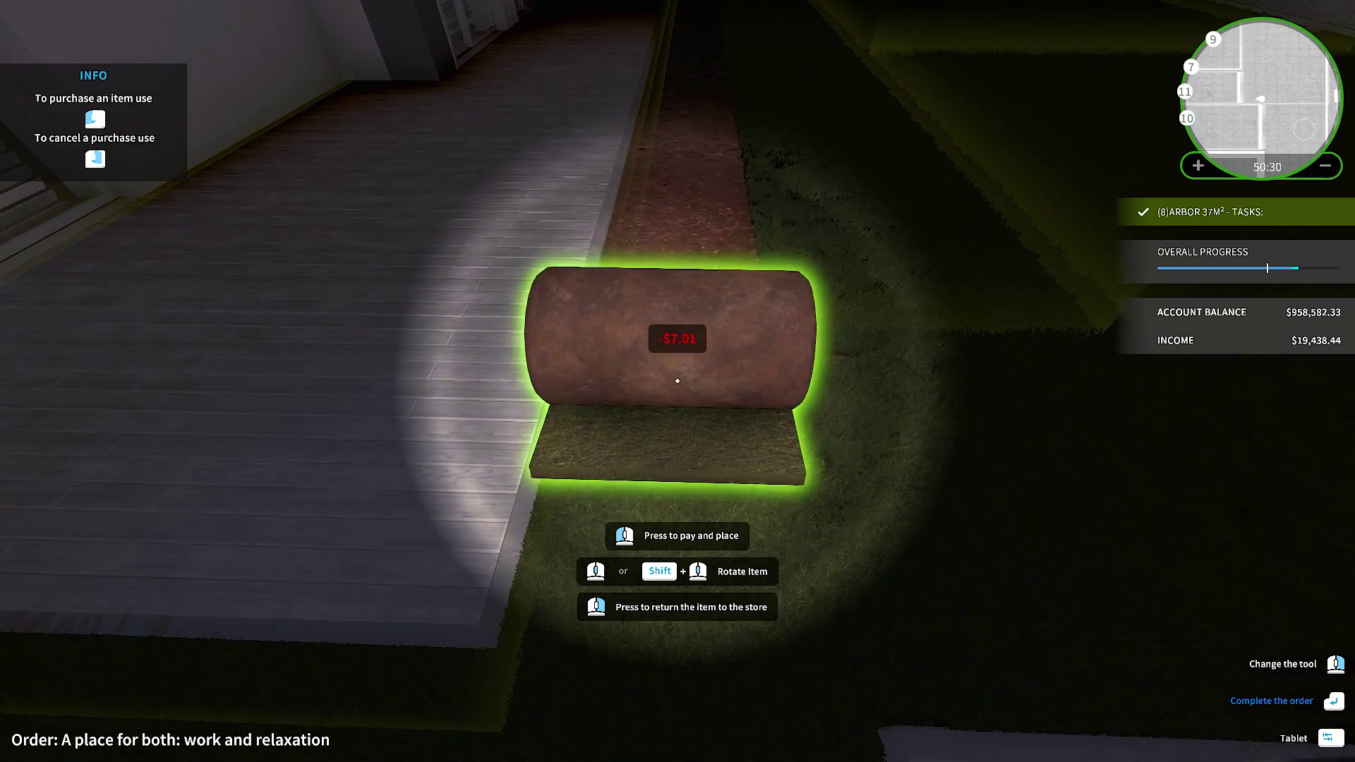
left_click(678, 382)
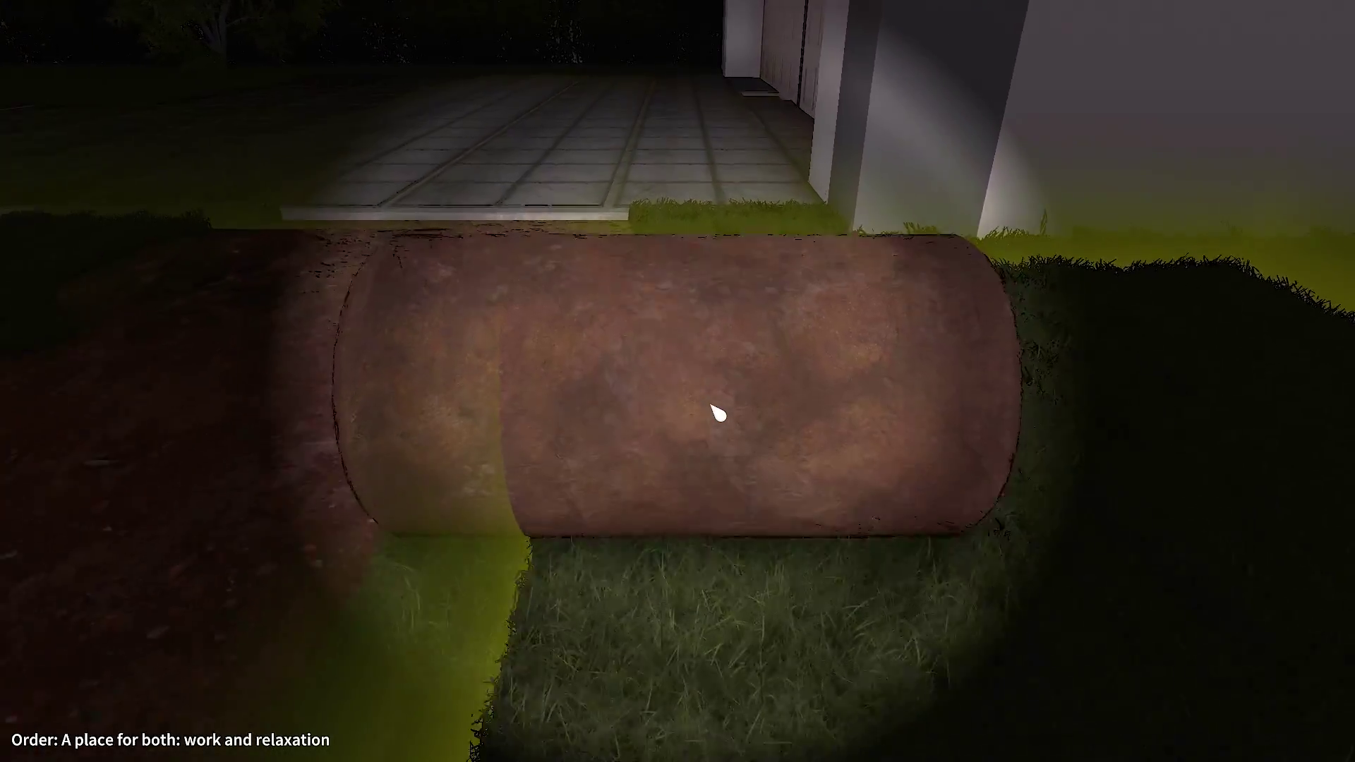
key("w")
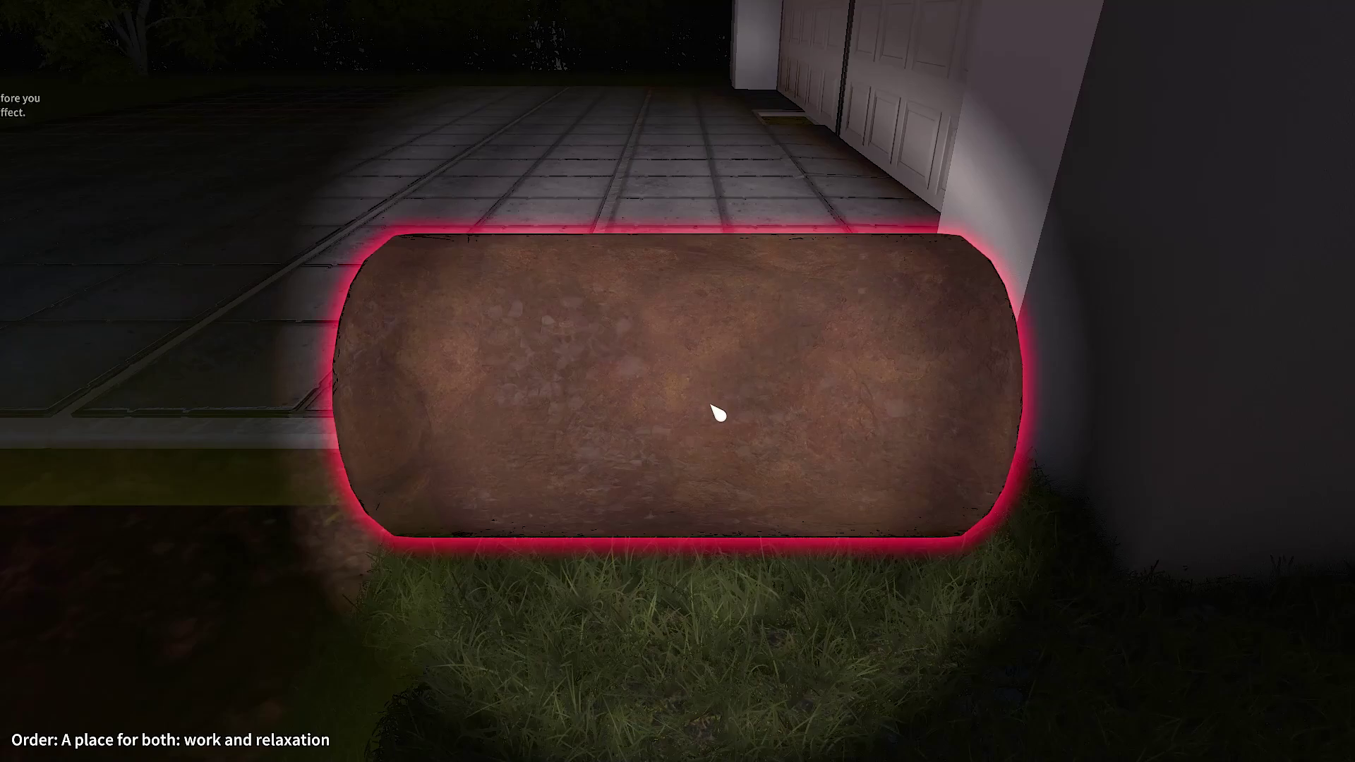
right_click(718, 413)
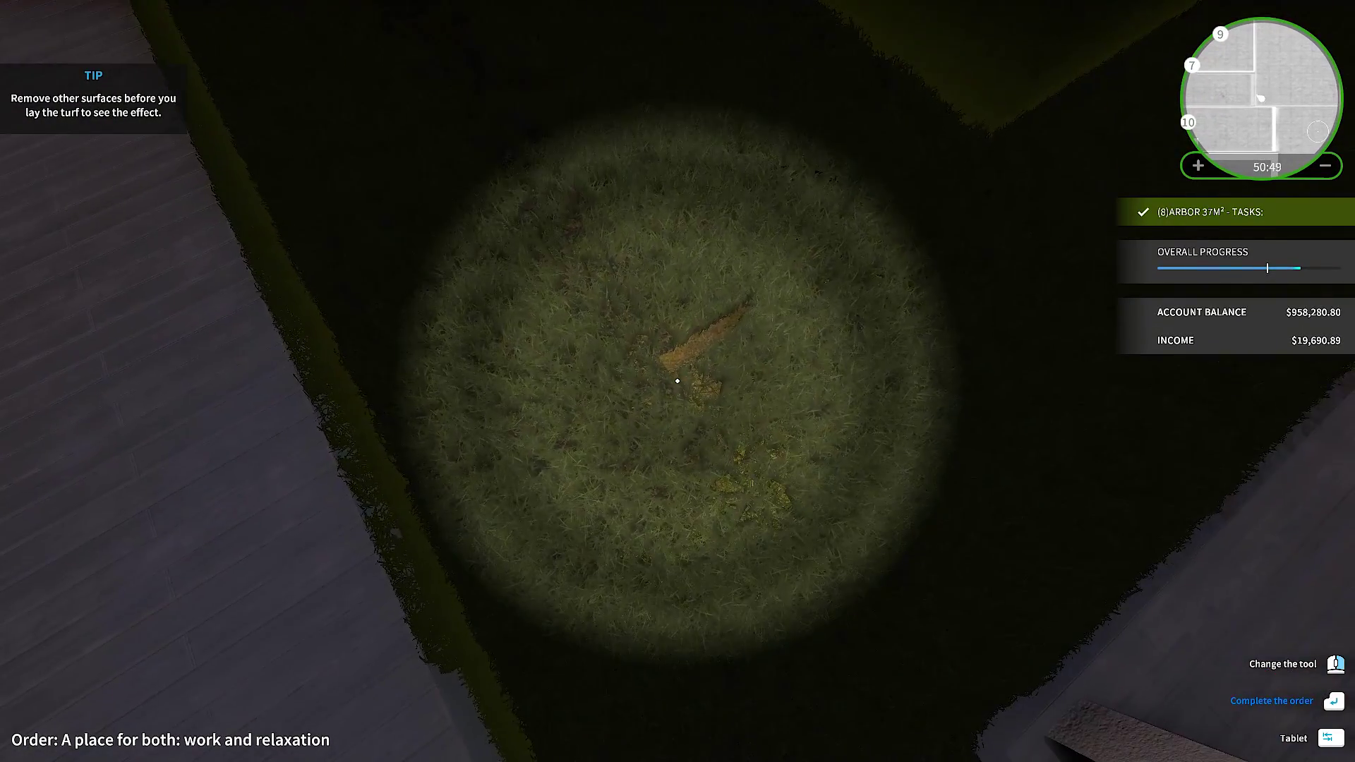
key("w")
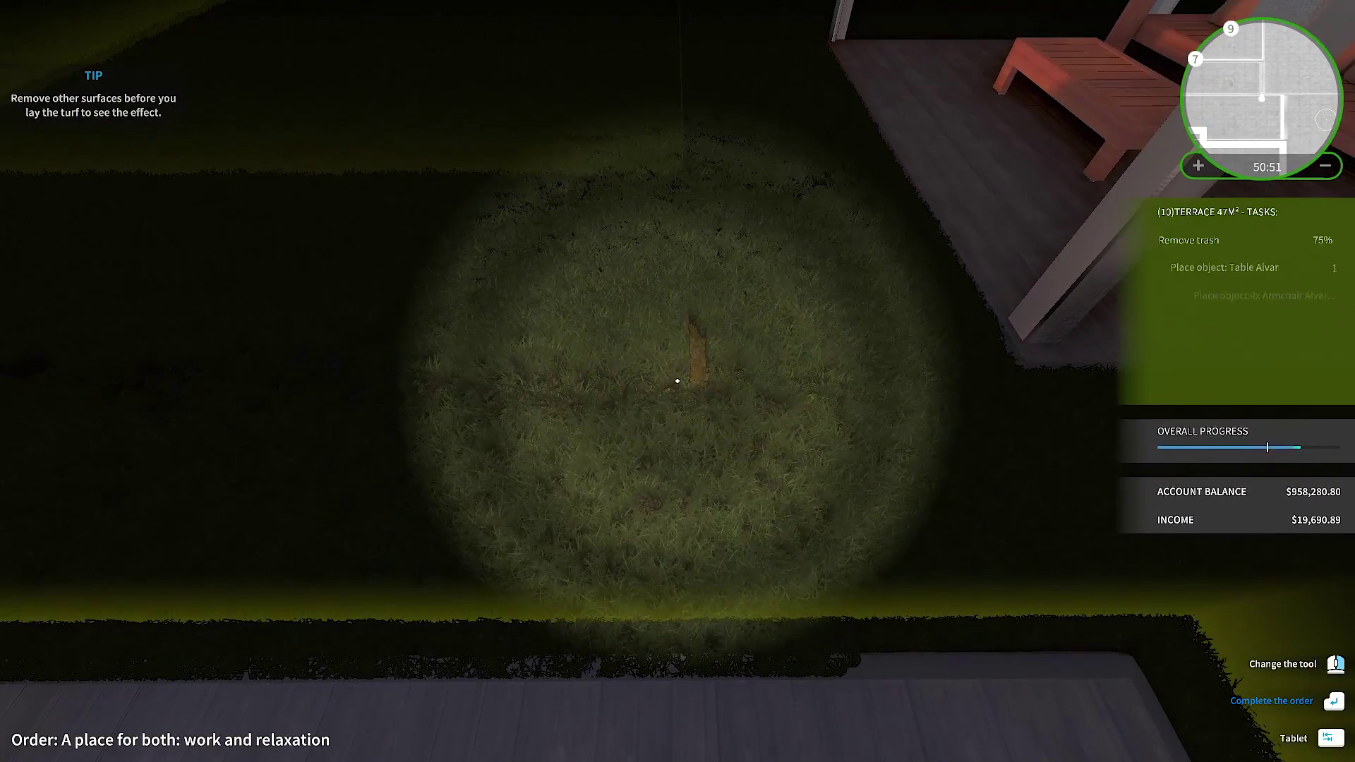
Buy another Big turf roll and unroll it over the grass beside the terrace deck.
key("Tab")
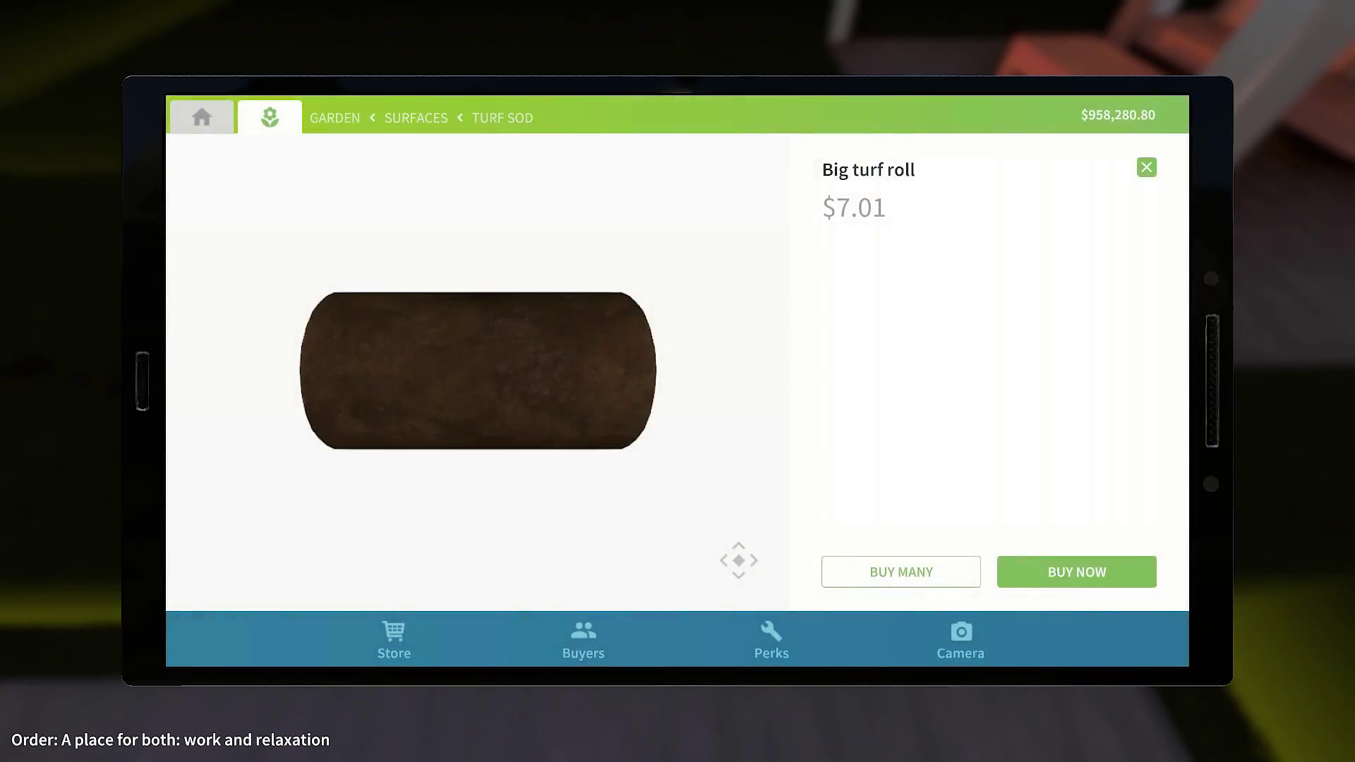
left_click(678, 381)
key("w")
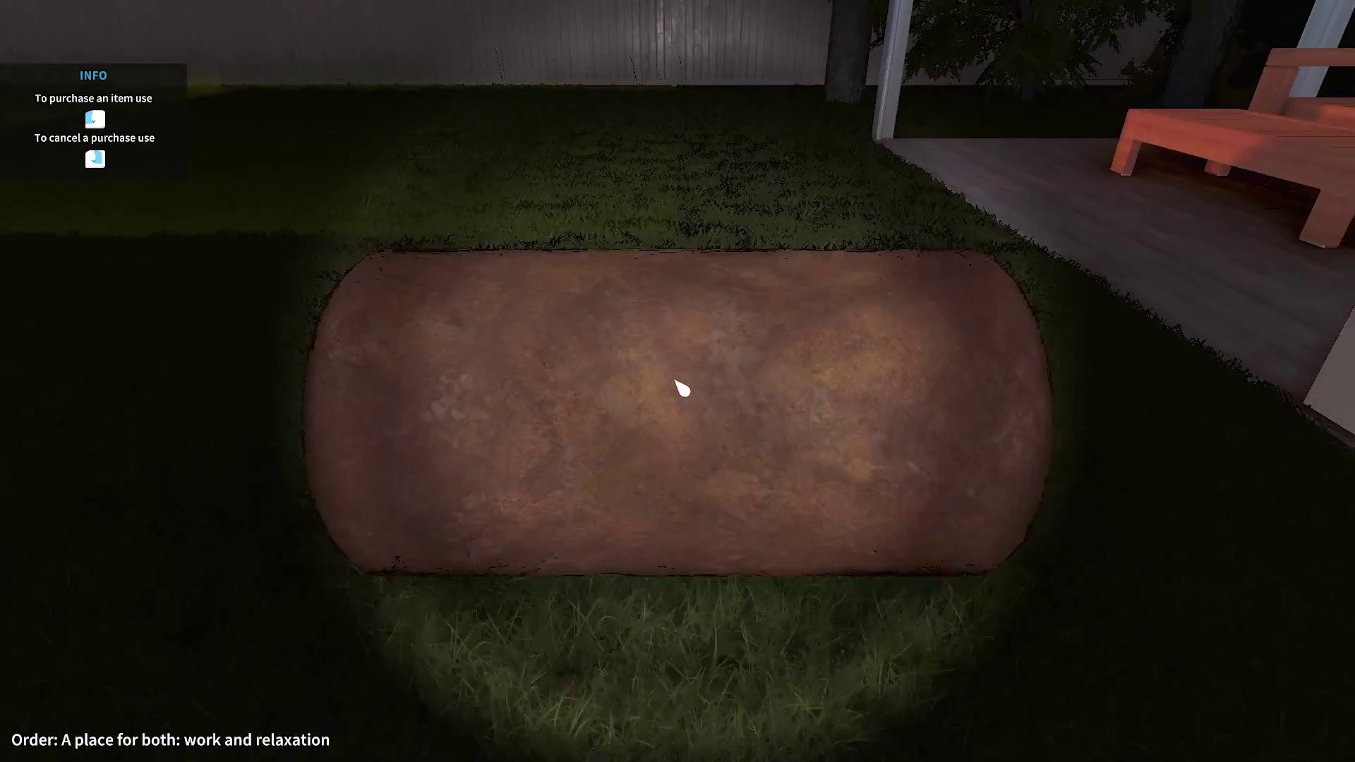
left_click(678, 381)
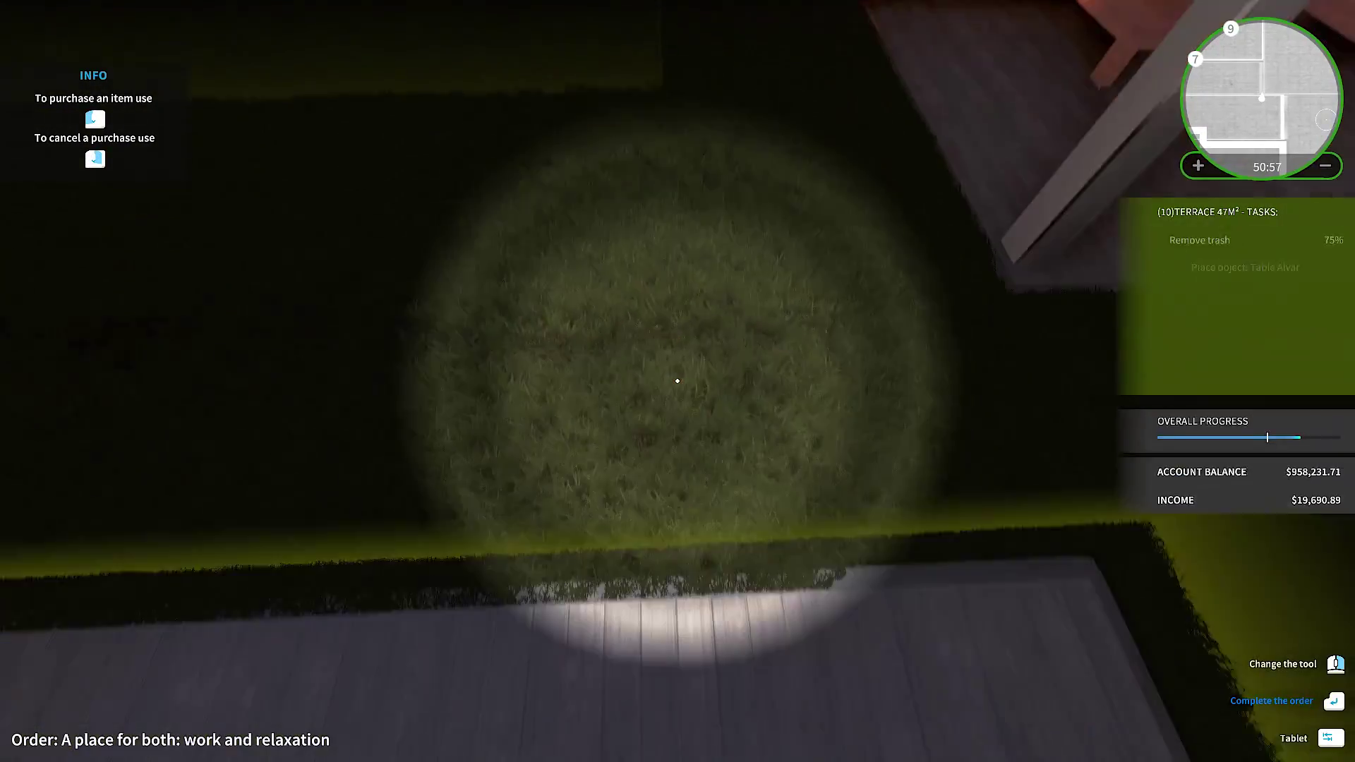
key("w")
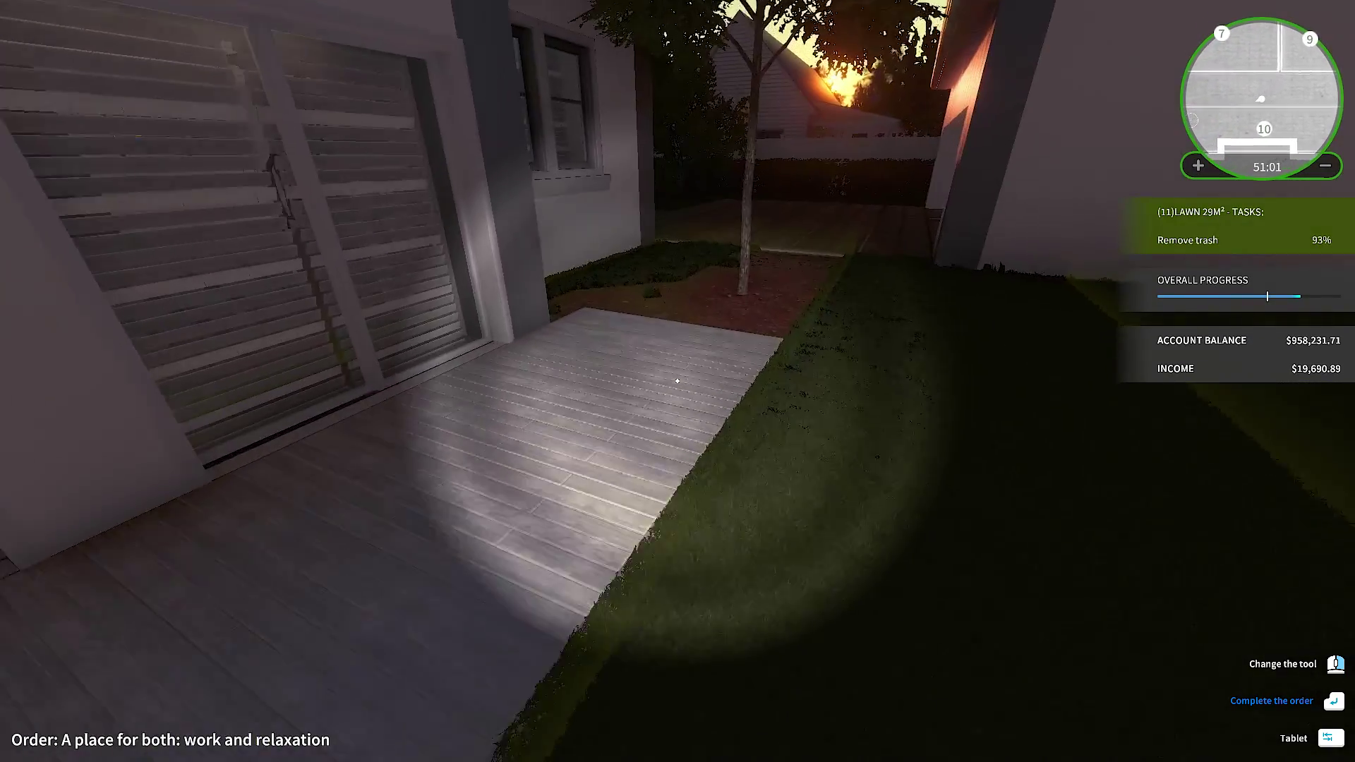
Buy a $4.21 turf roll and unroll it between the house wall and paving.
key("w")
key("w")
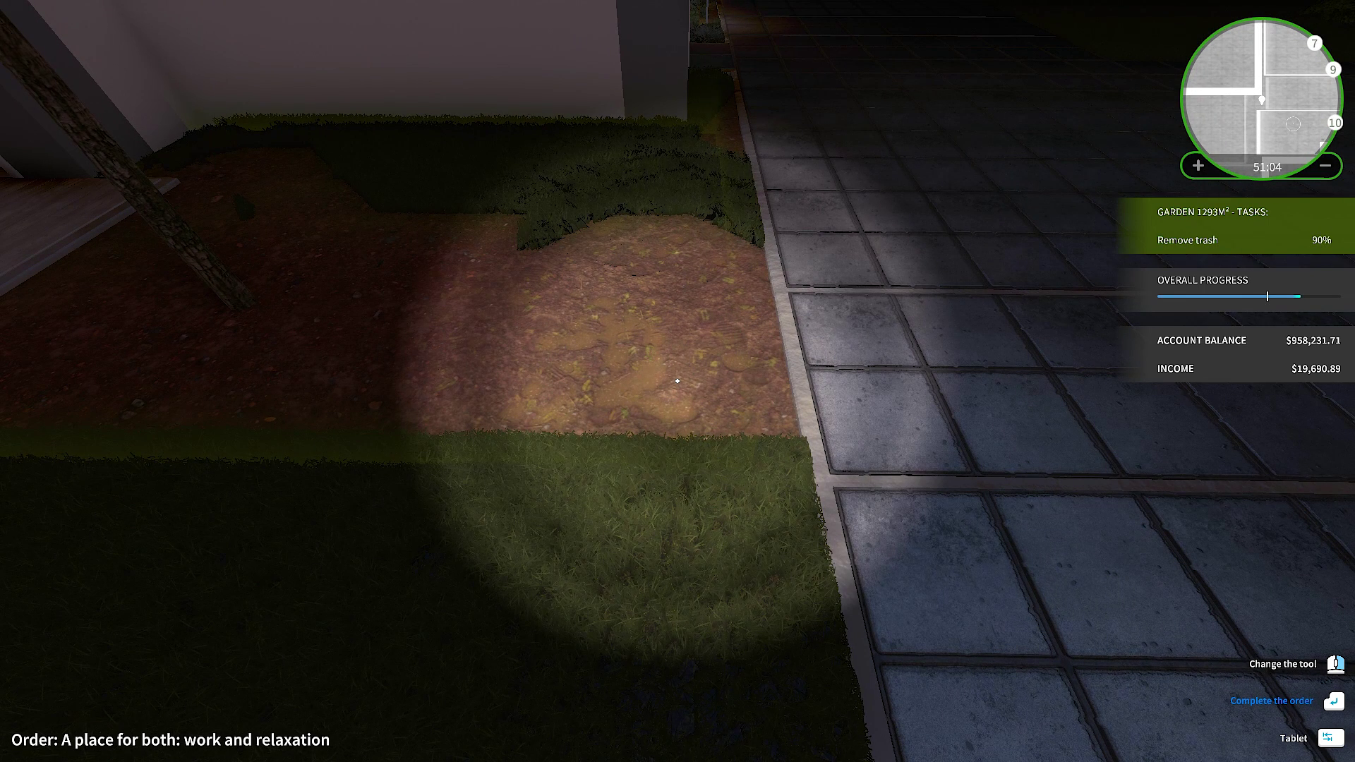
key("Tab")
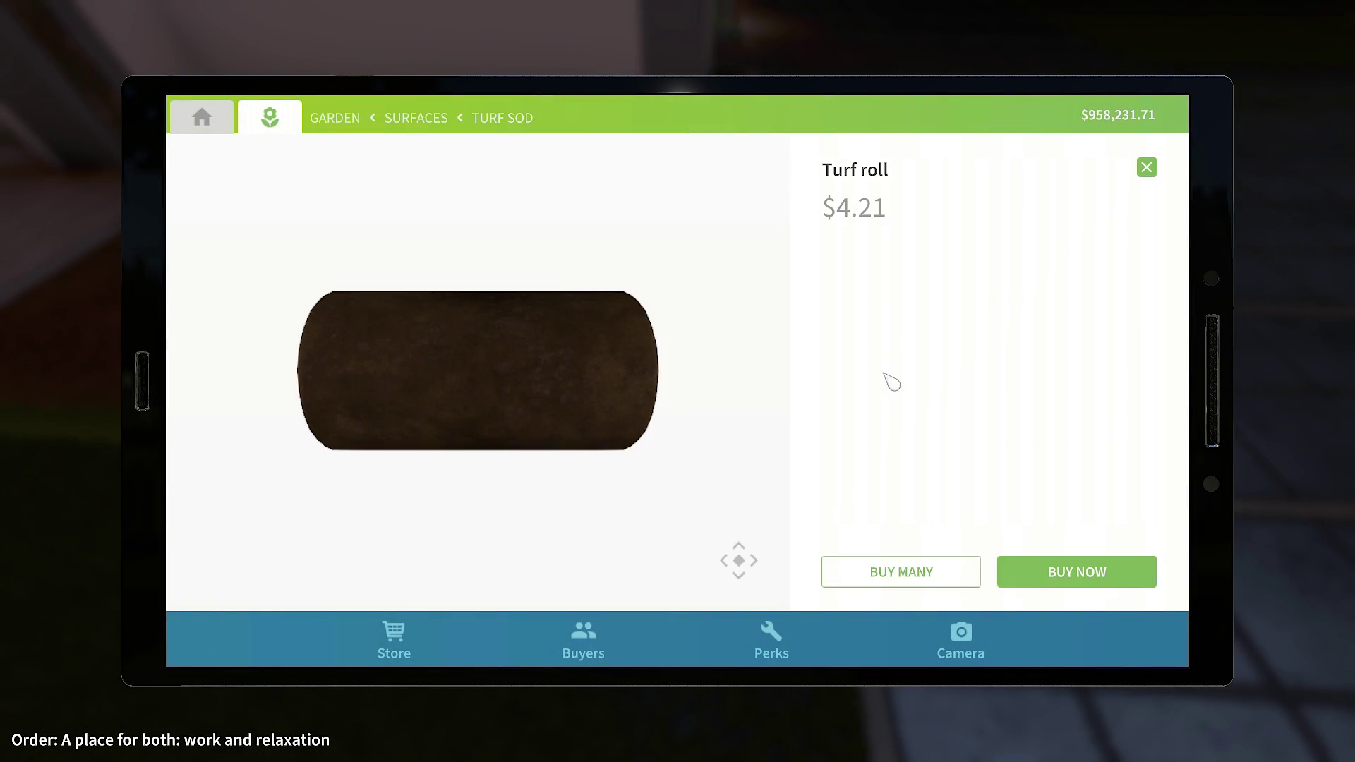
left_click(1076, 572)
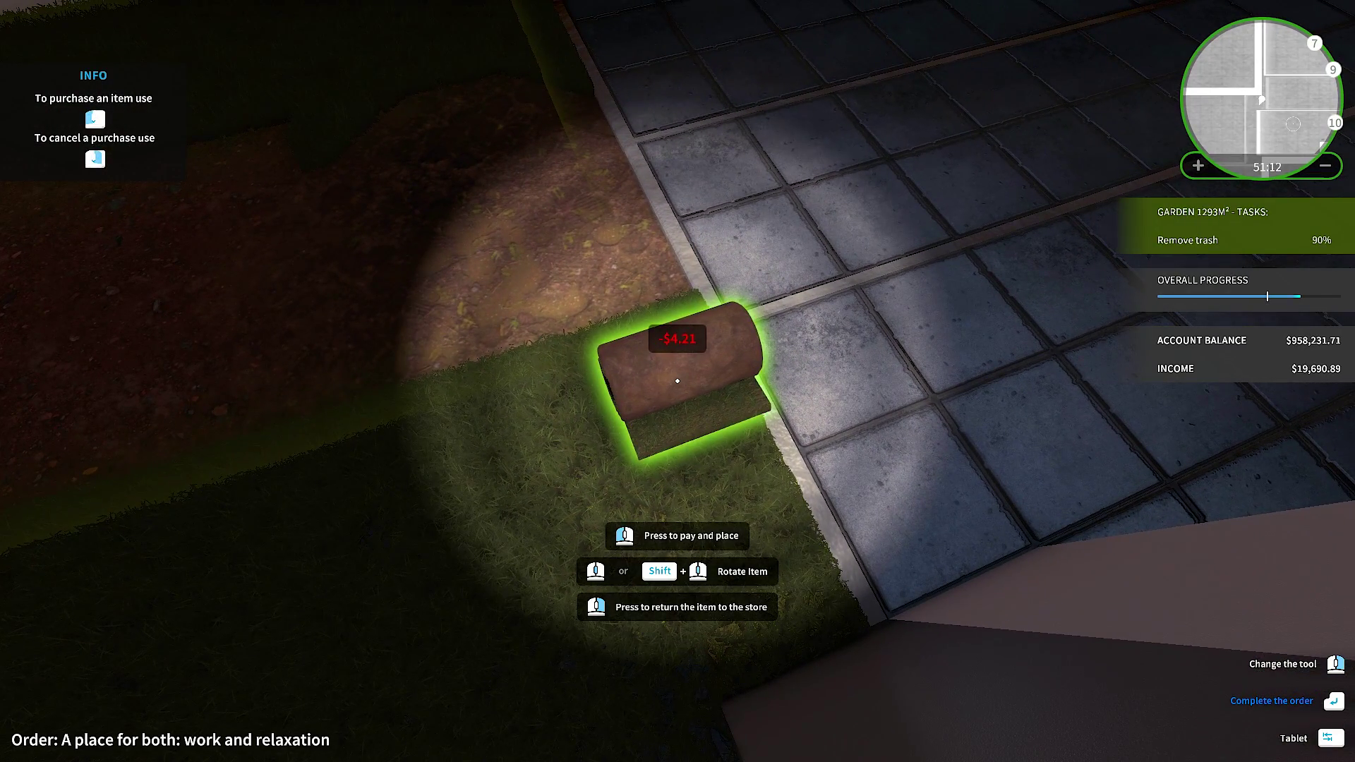
key("e")
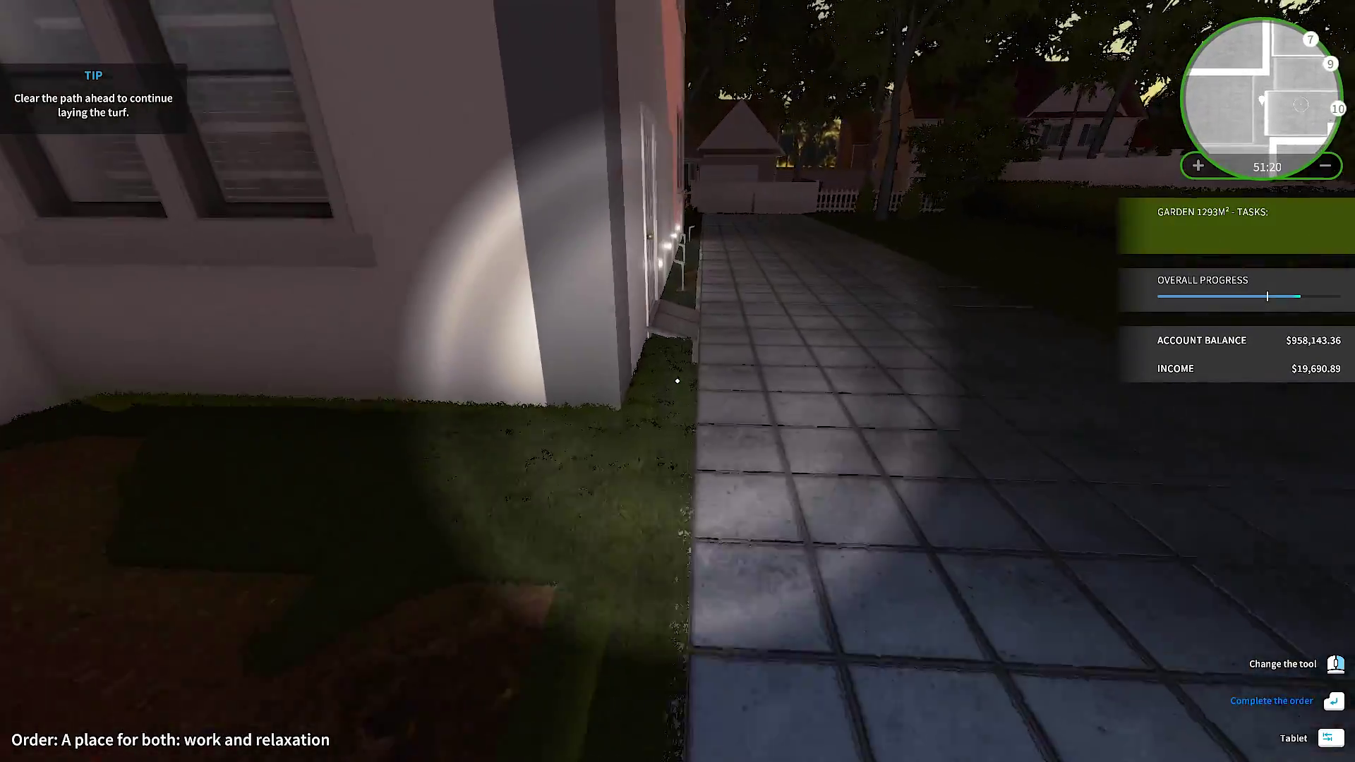
key("w")
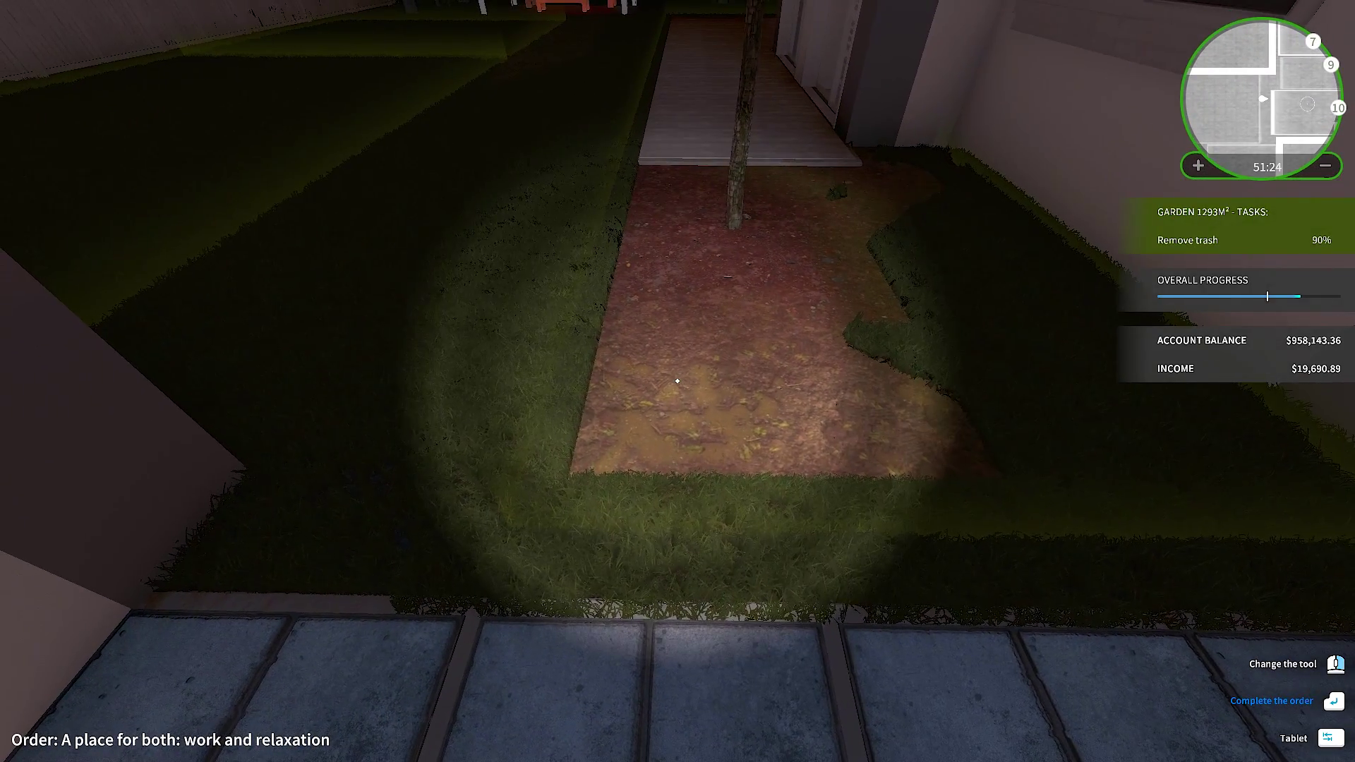
Buy a $4.21 turf roll and unroll it across the soil bed toward the deck.
key("Tab")
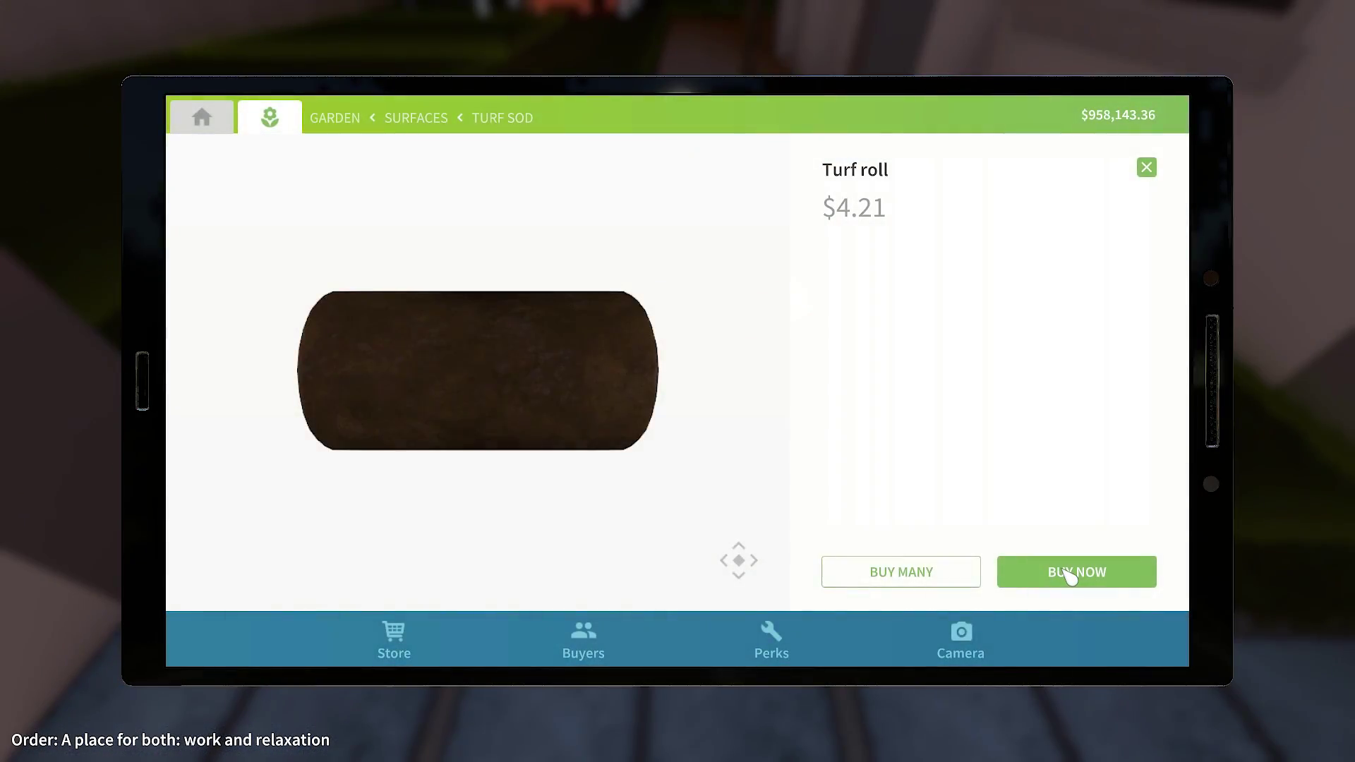
left_click(1006, 571)
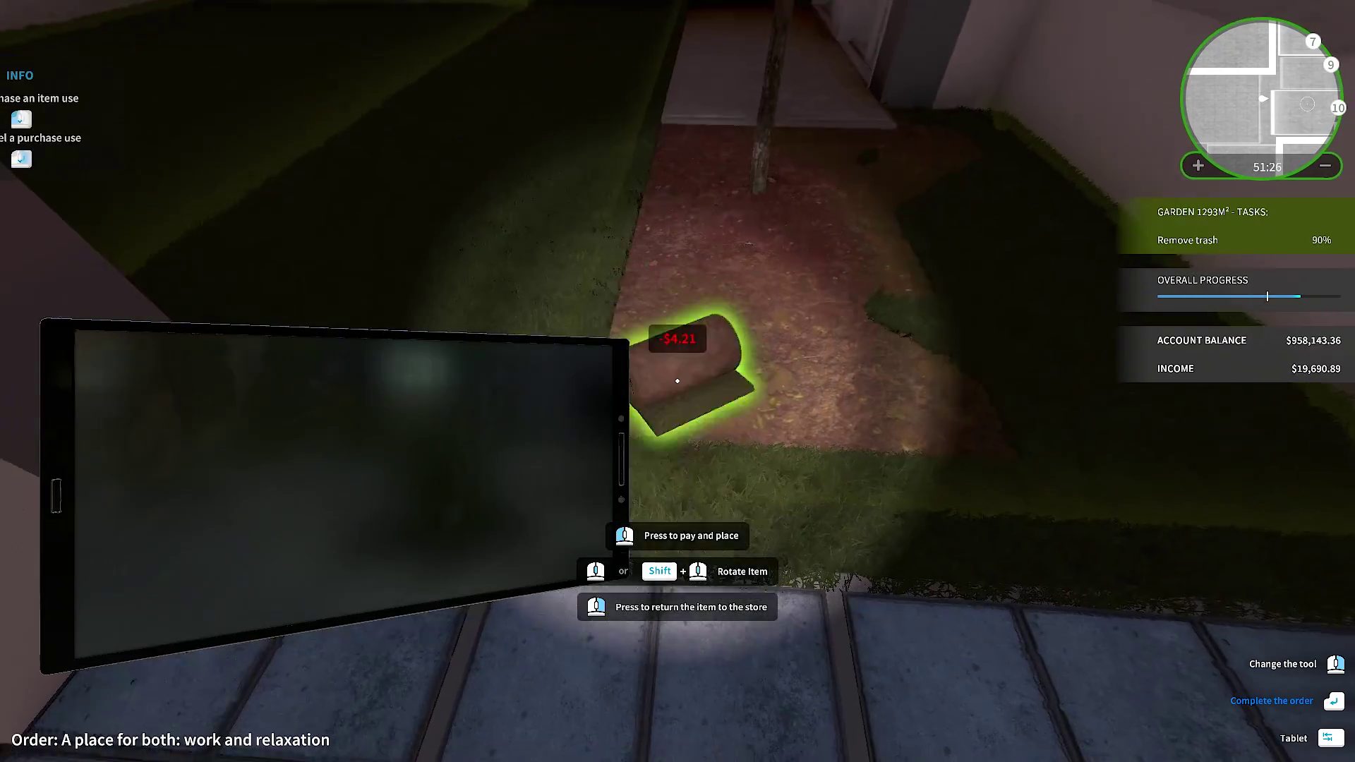
left_click(677, 380)
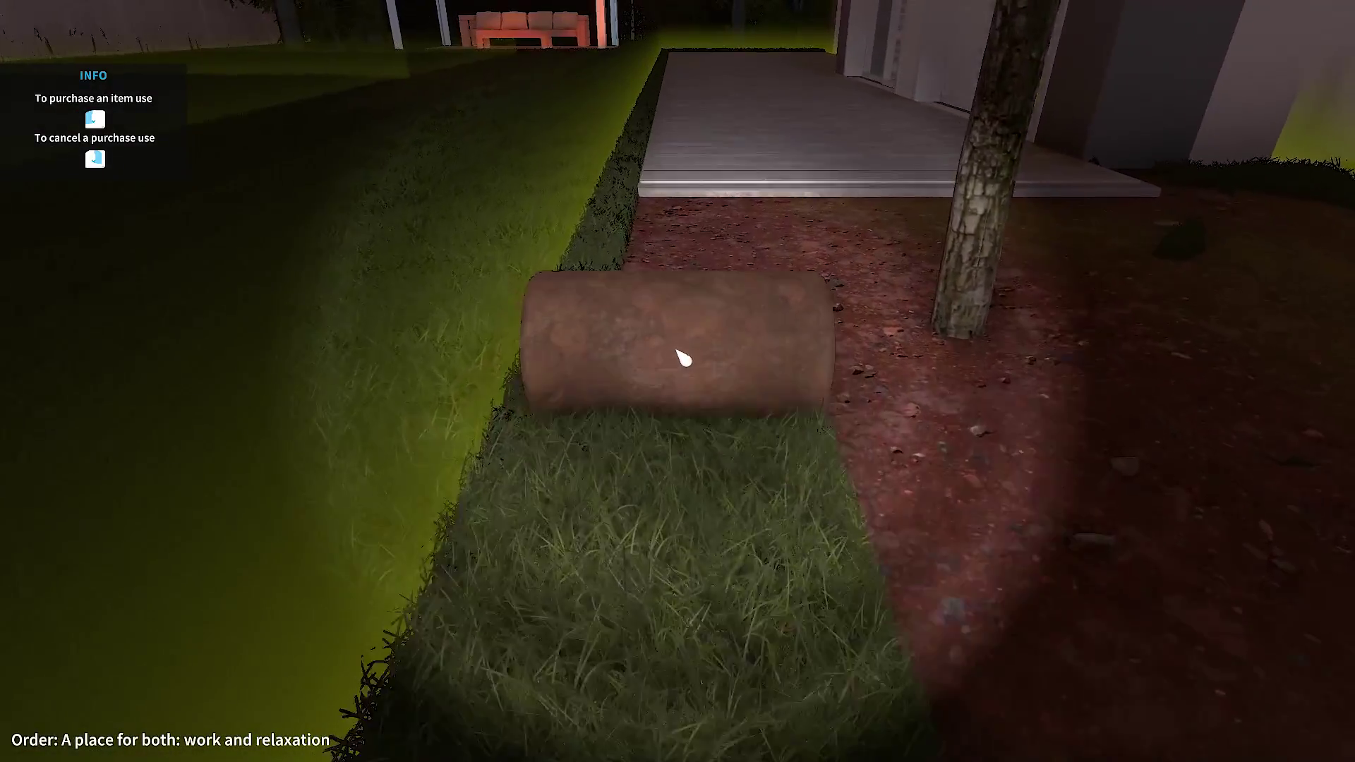
key("w")
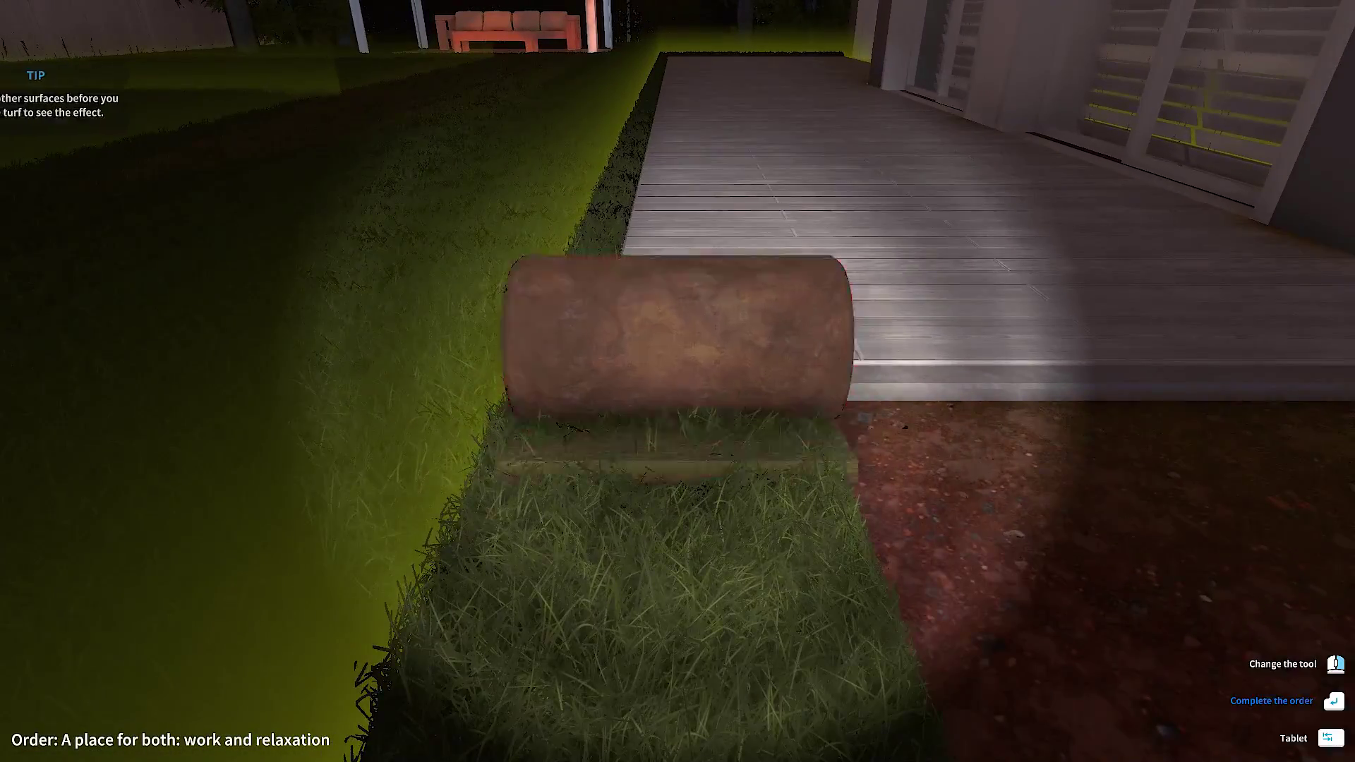
Buy two more turf rolls, cancel the blocked one, and unroll the other toward the deck.
key("Tab")
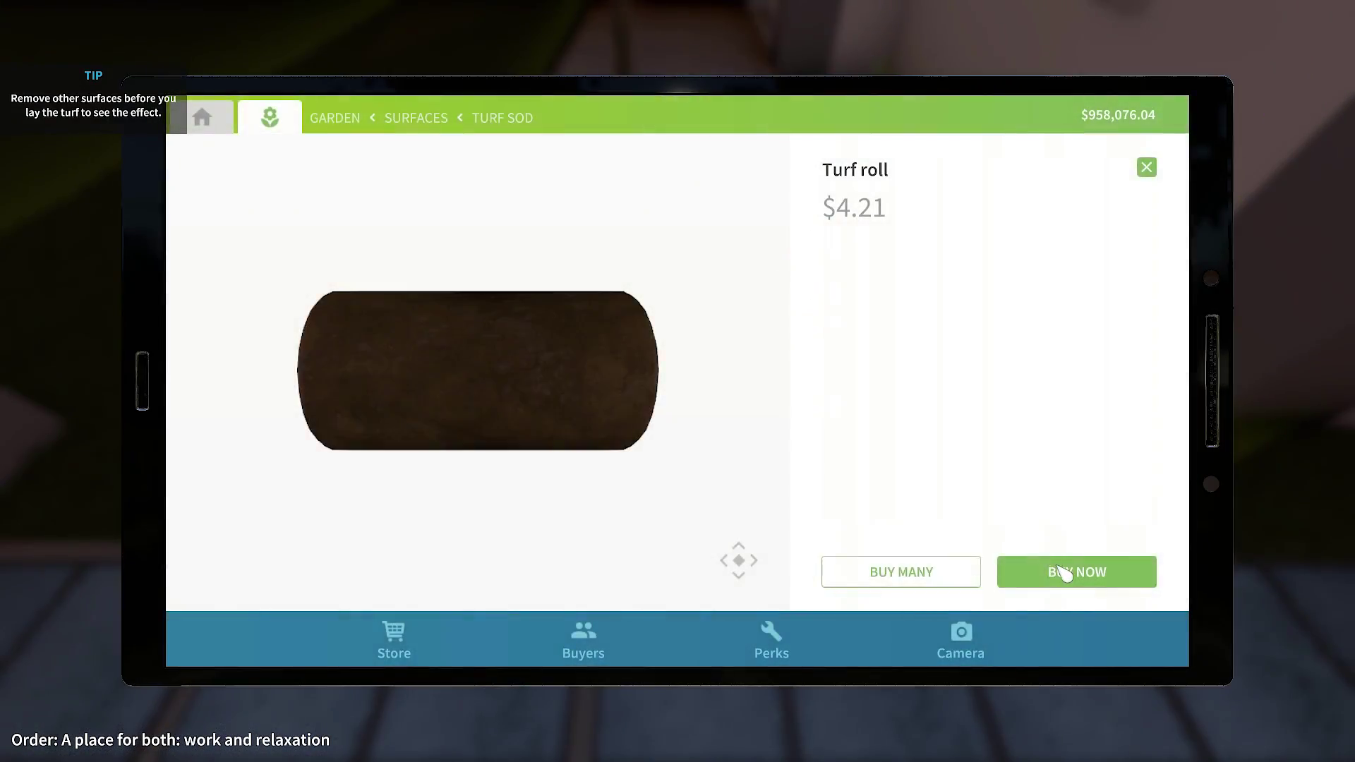
left_click(1061, 566)
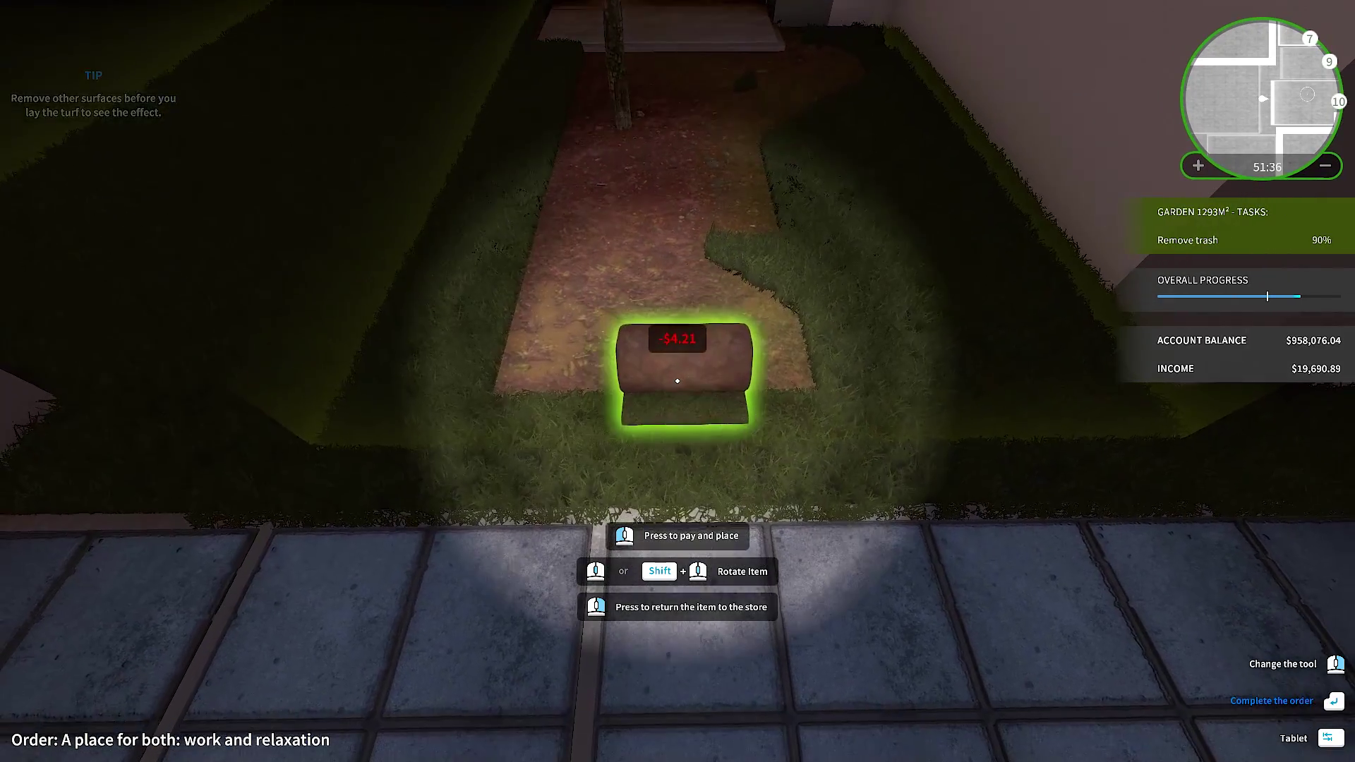
key("e")
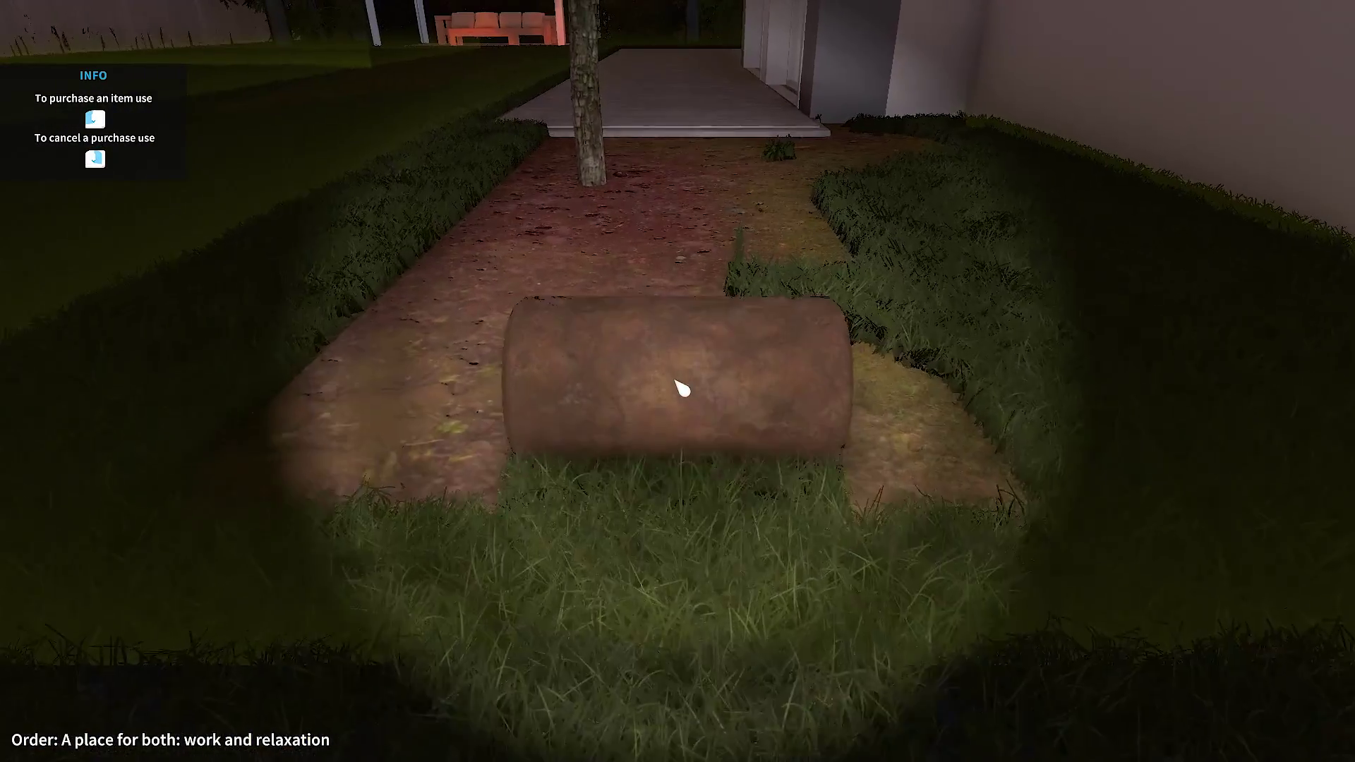
key("w")
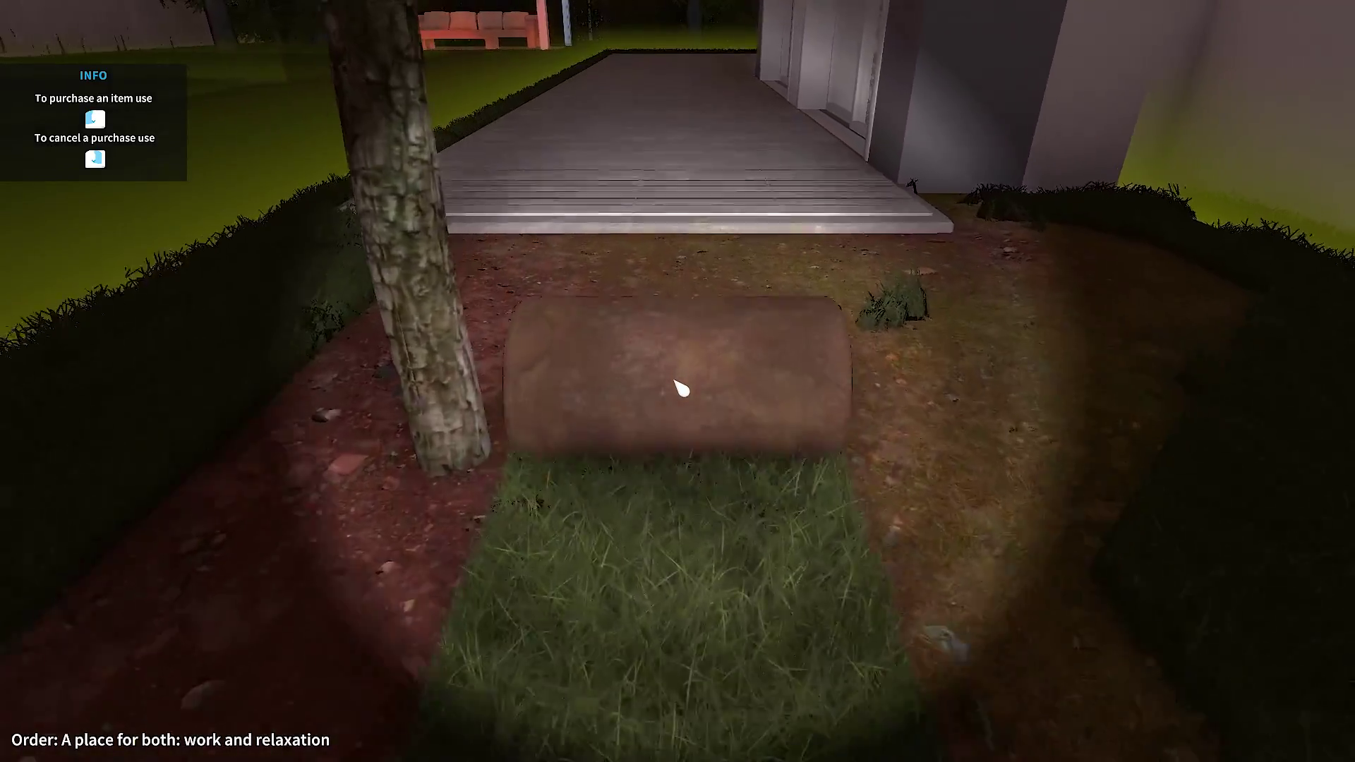
right_click(678, 388)
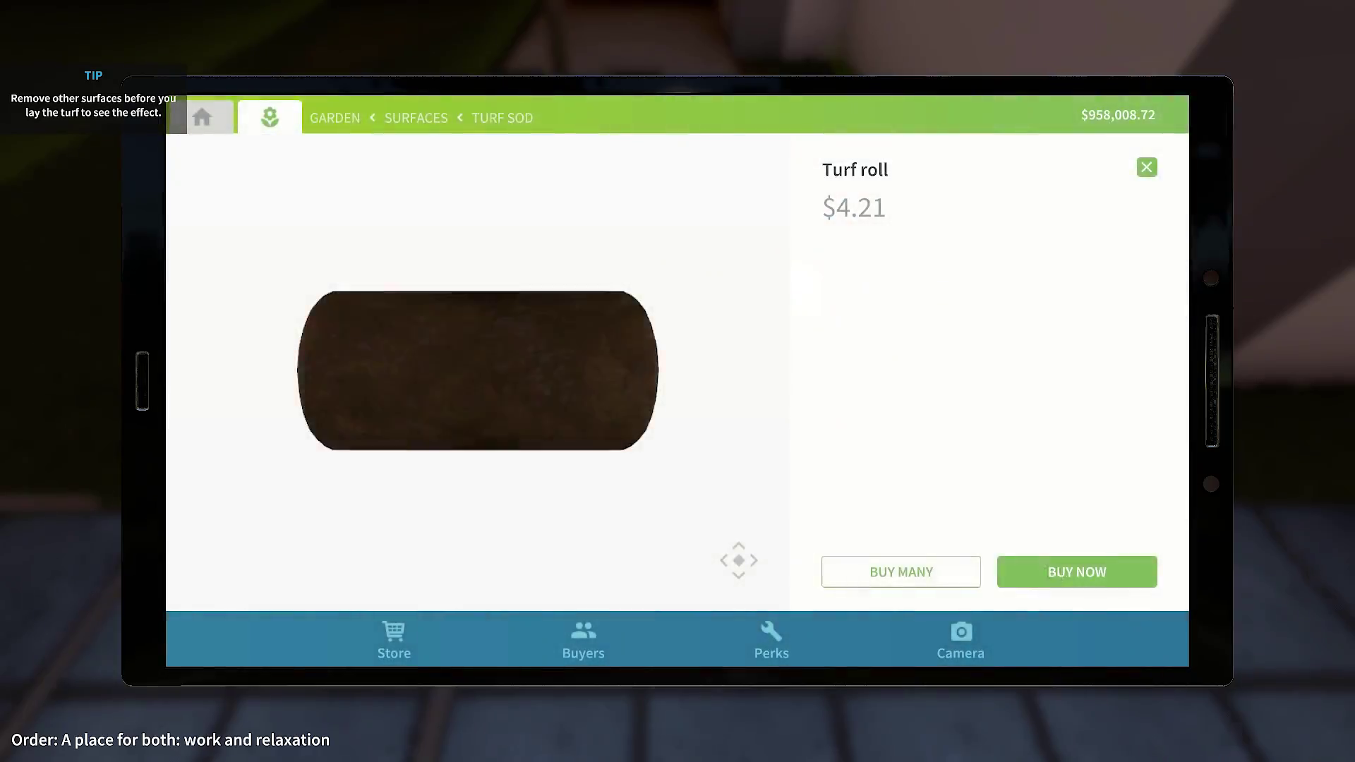
left_click(1040, 567)
key("e")
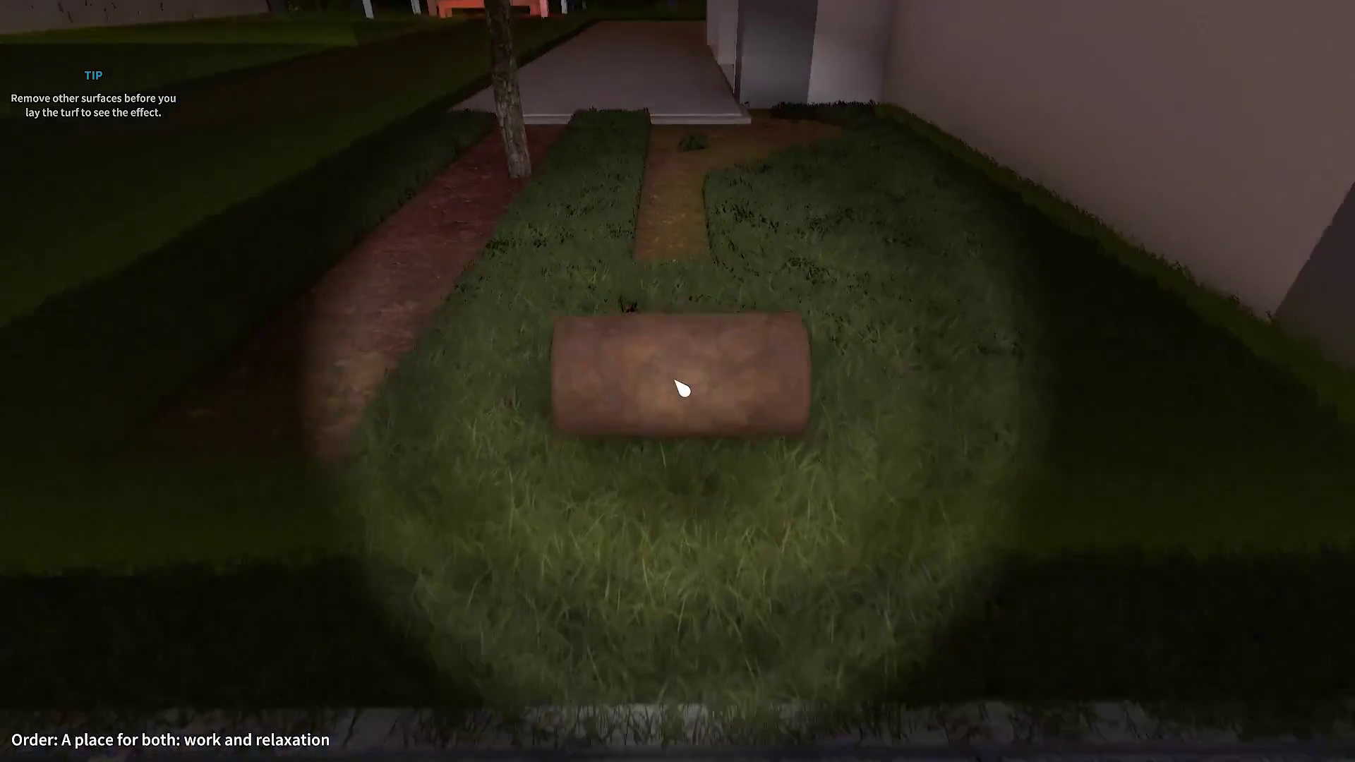
key("w")
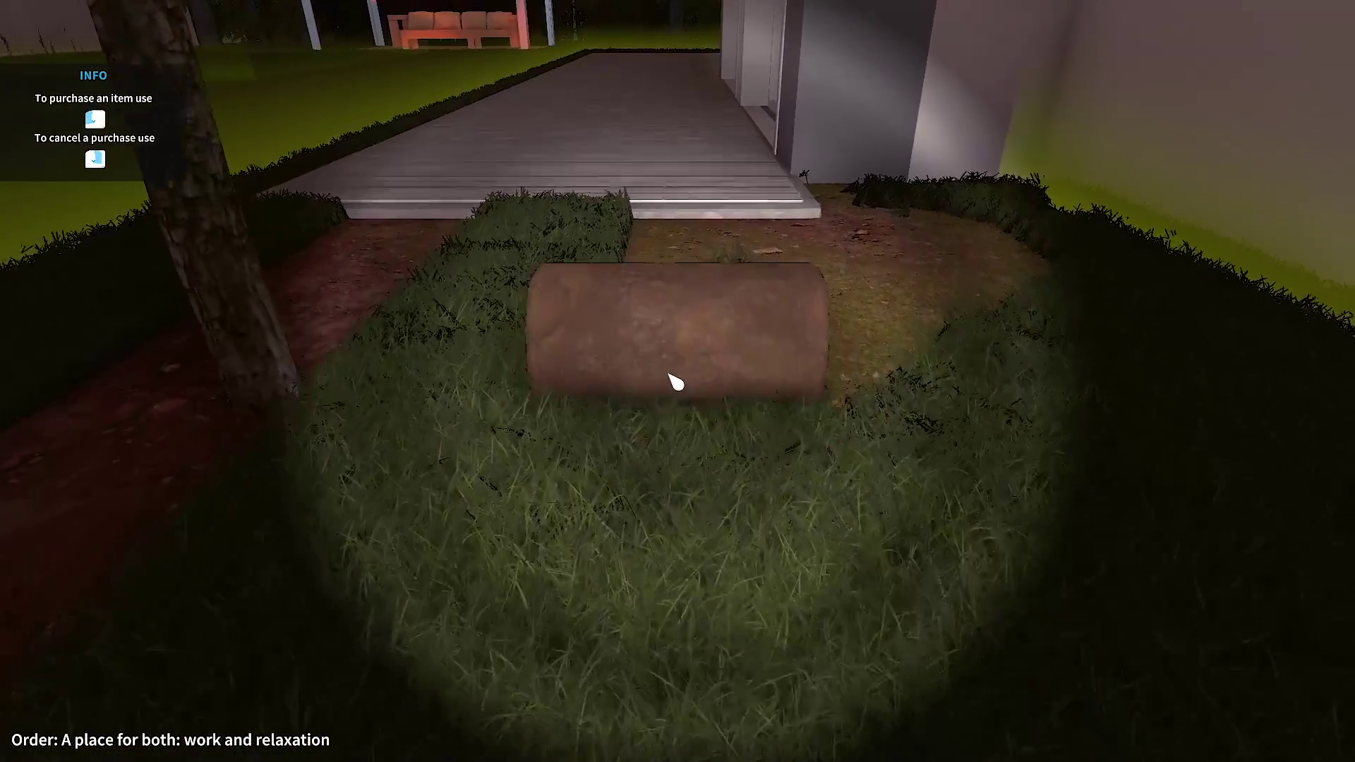
Cancel the invalid placement and lay another turf roll strip on the bed.
right_click(673, 382)
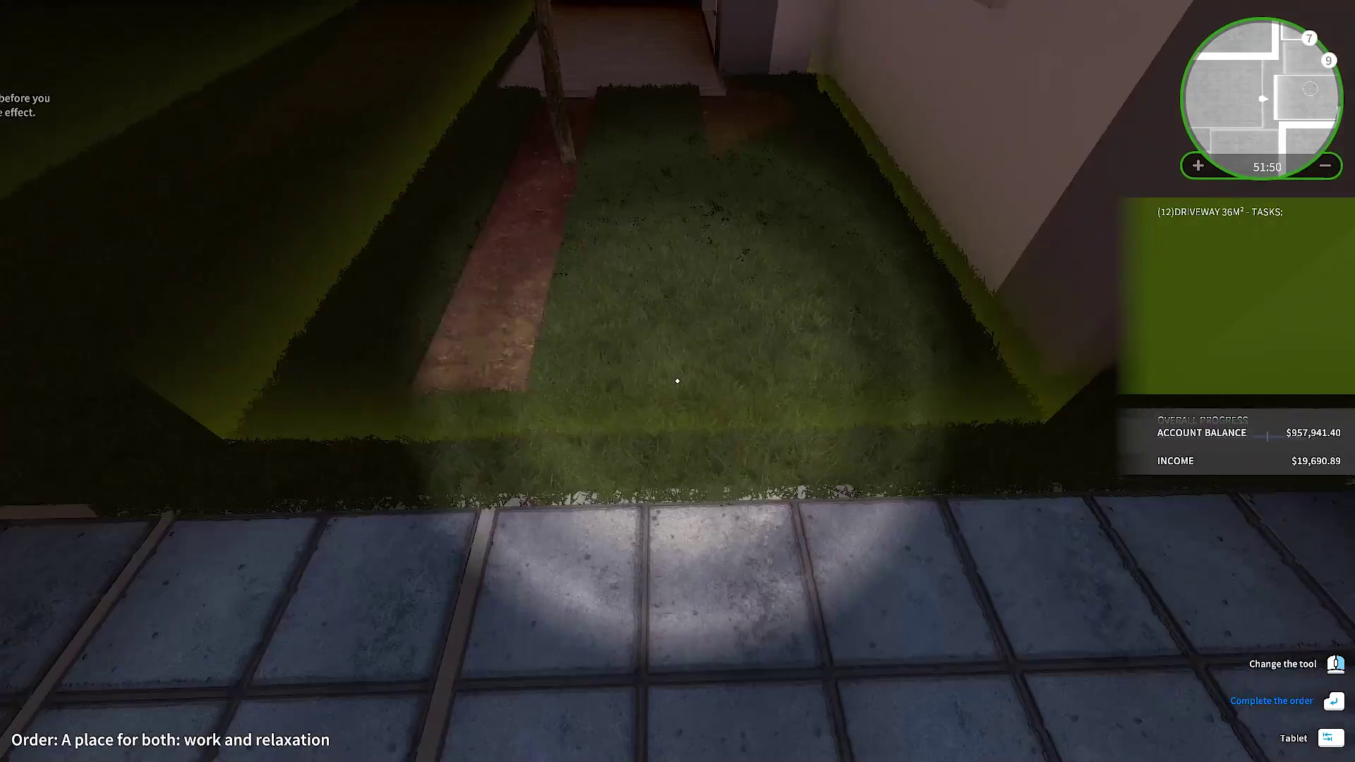
key("Tab")
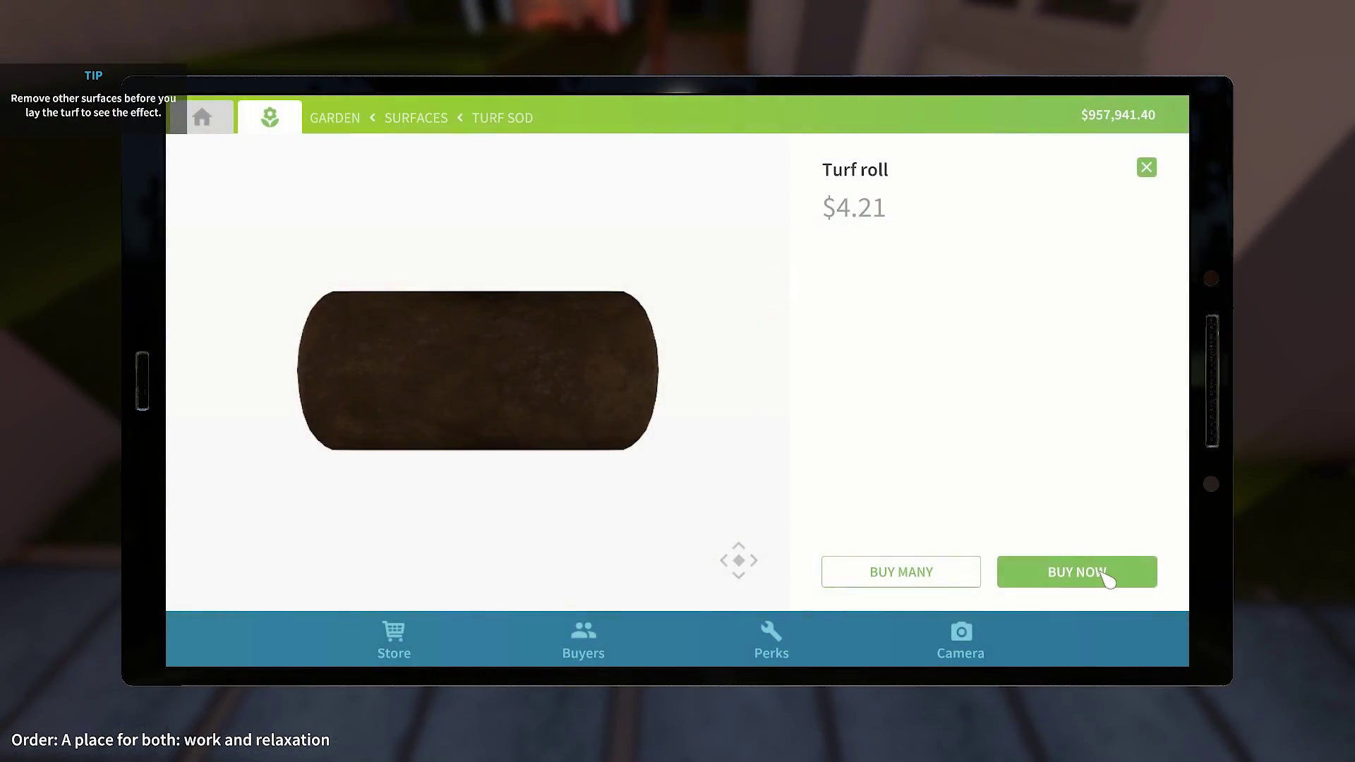
left_click(1110, 572)
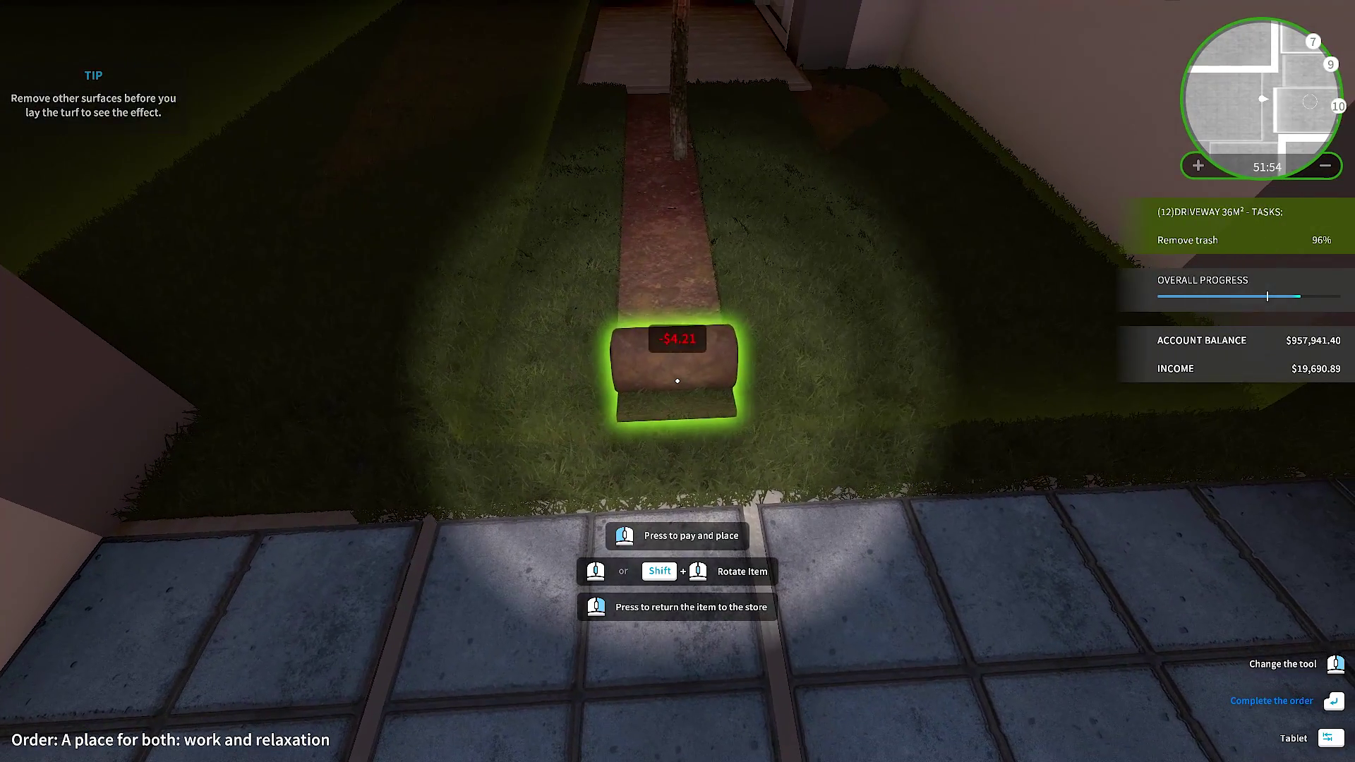
key("e")
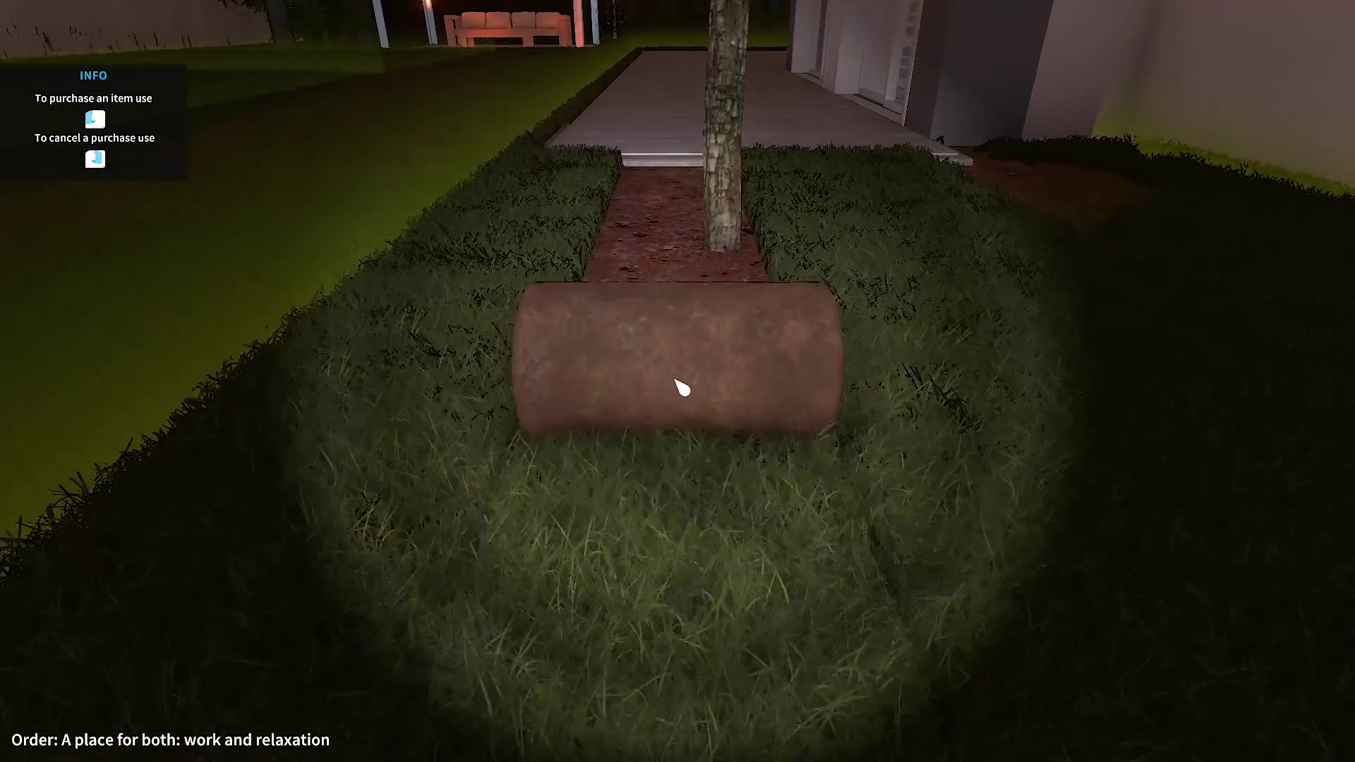
left_click(681, 388)
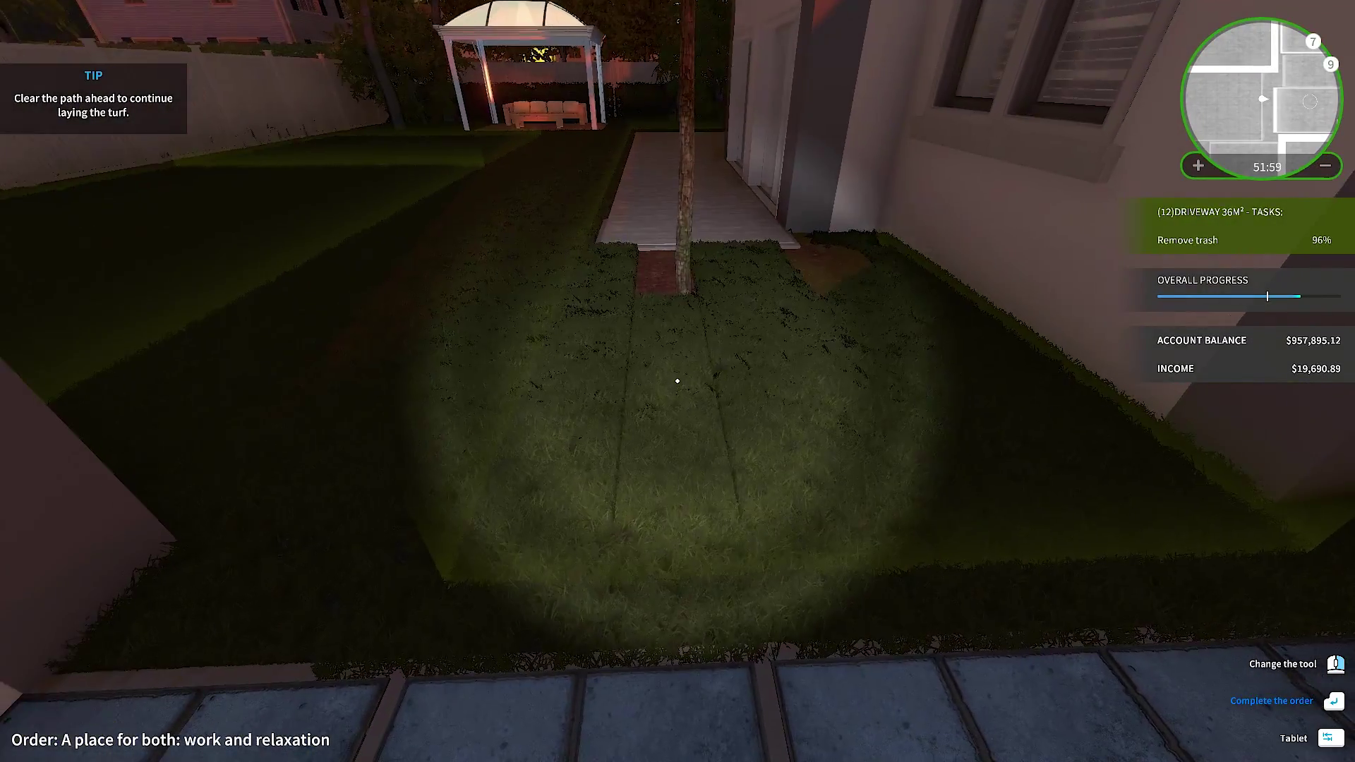
key("w")
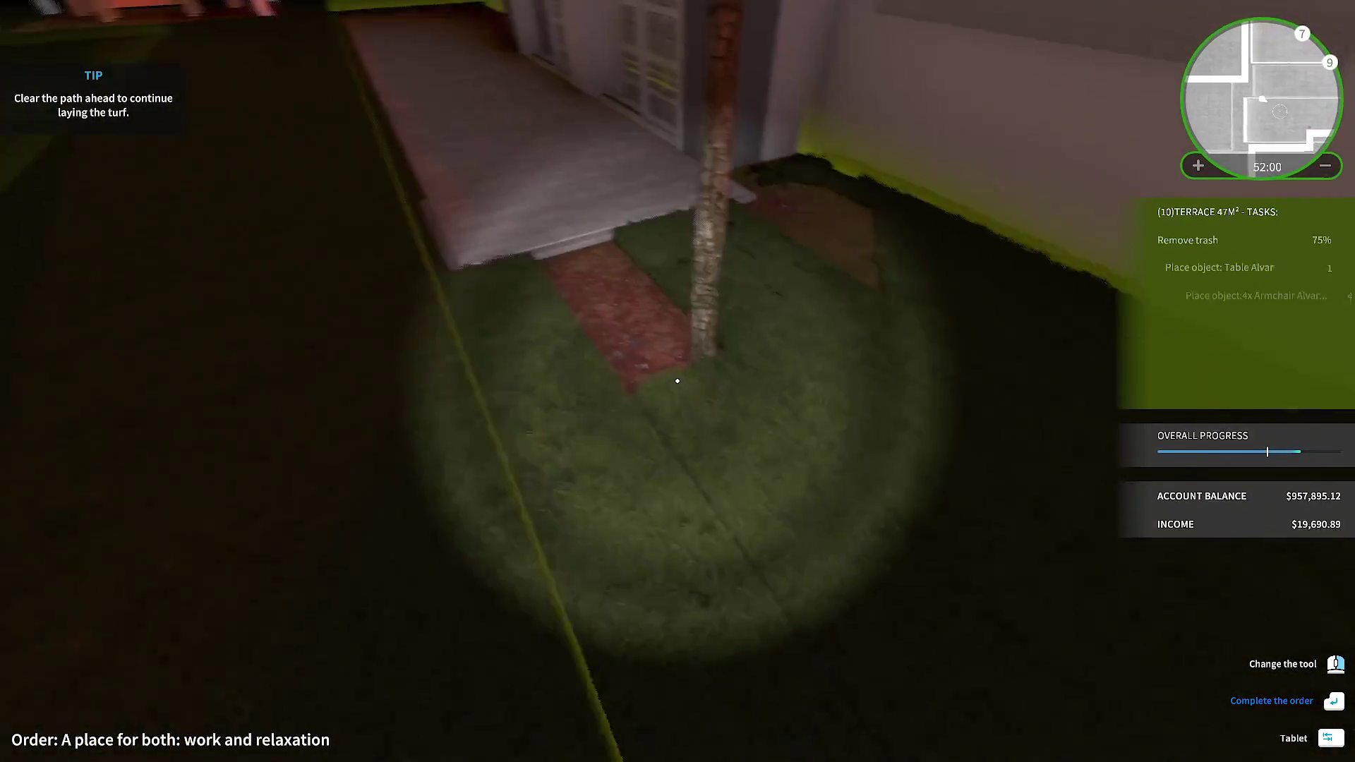
Buy more turf rolls, cancel one lacking room, and lay one over a bare patch.
key("Tab")
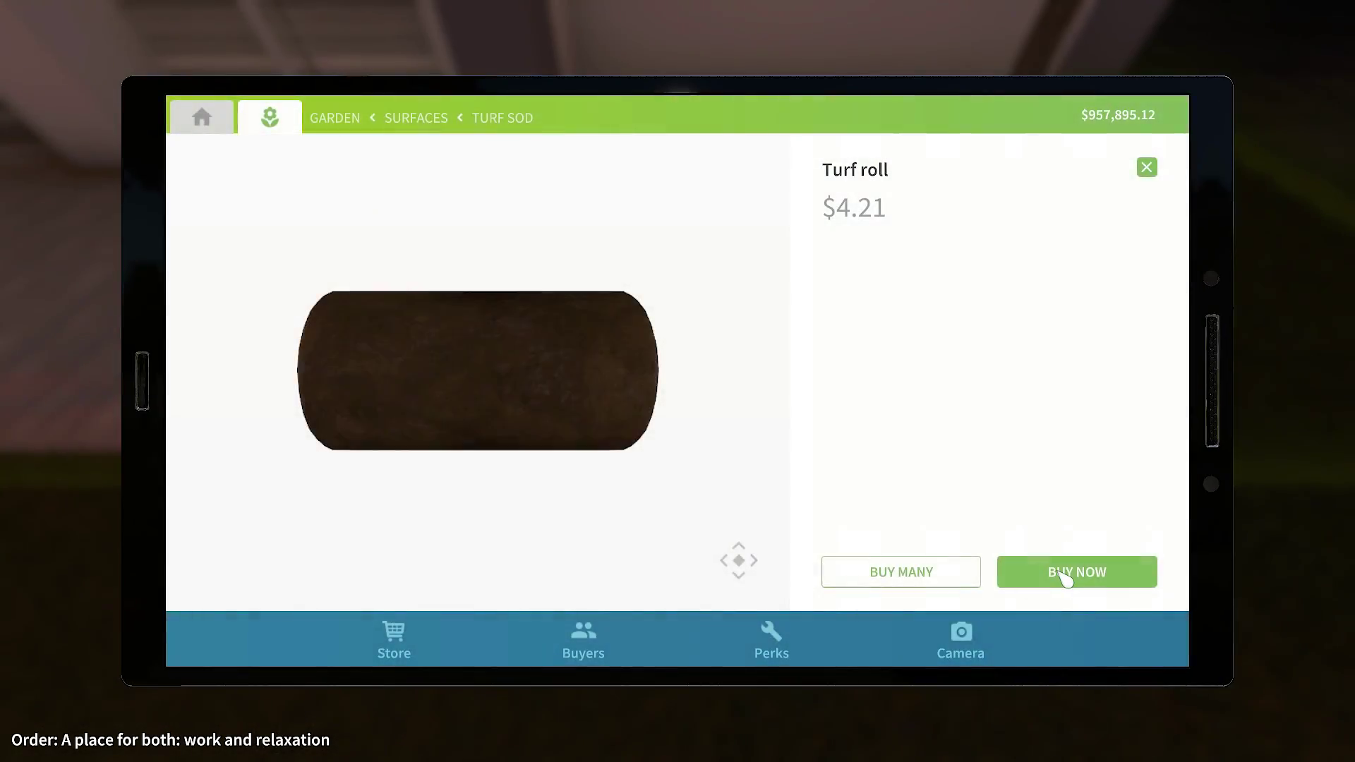
left_click(1005, 572)
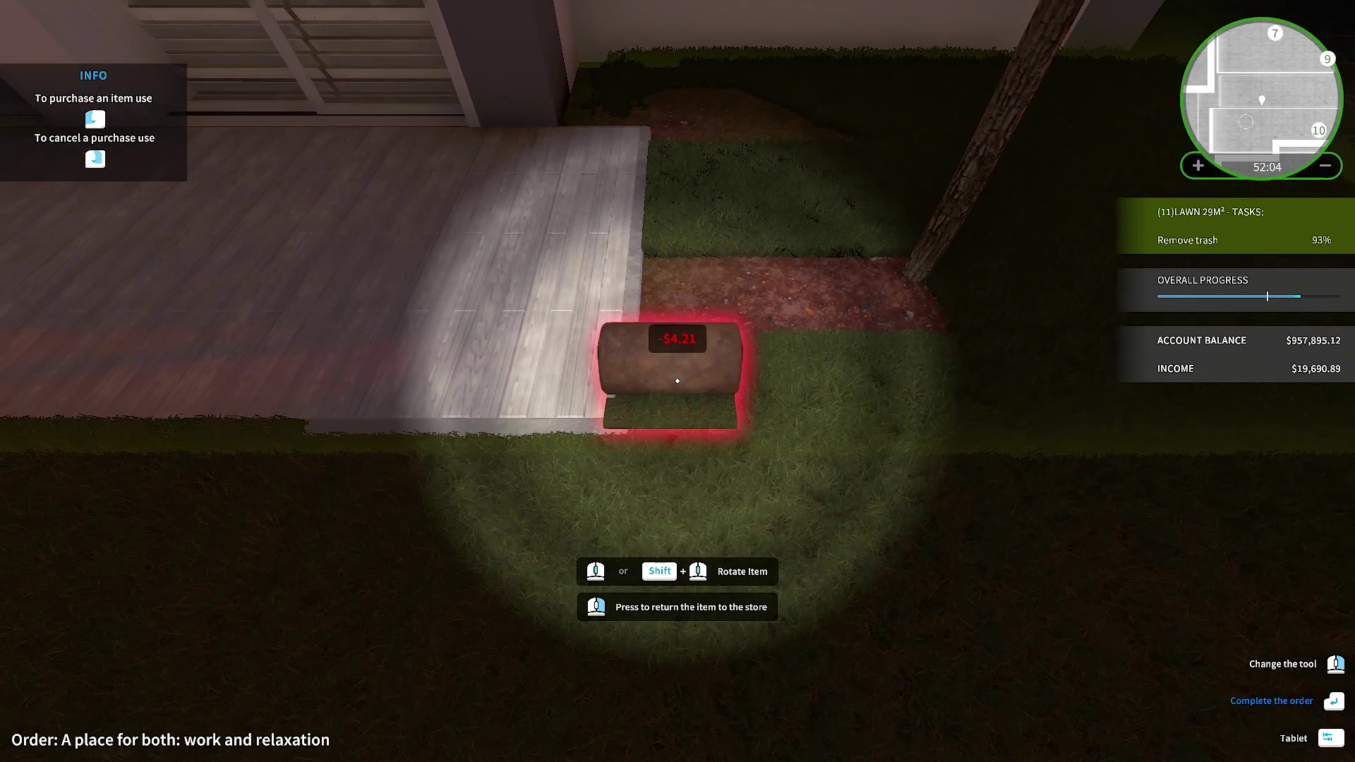
key("e")
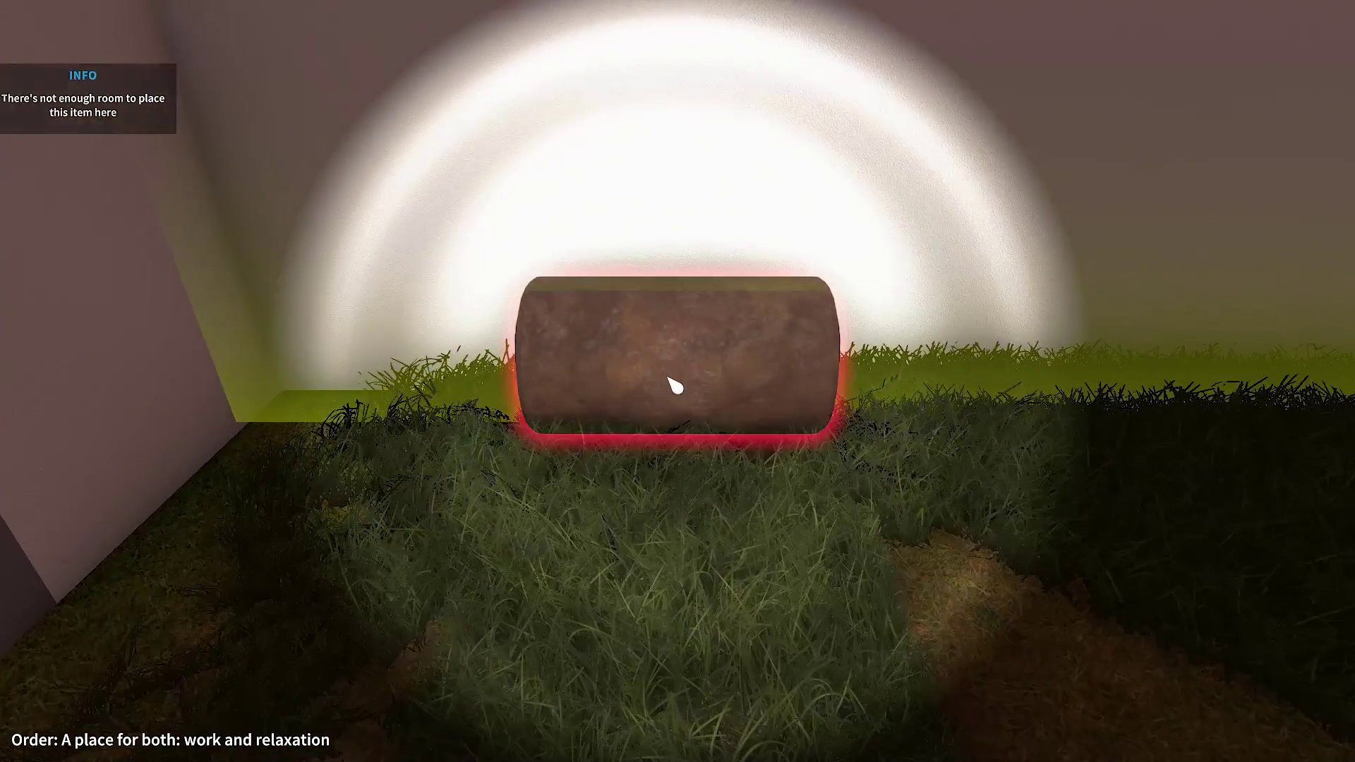
right_click(678, 384)
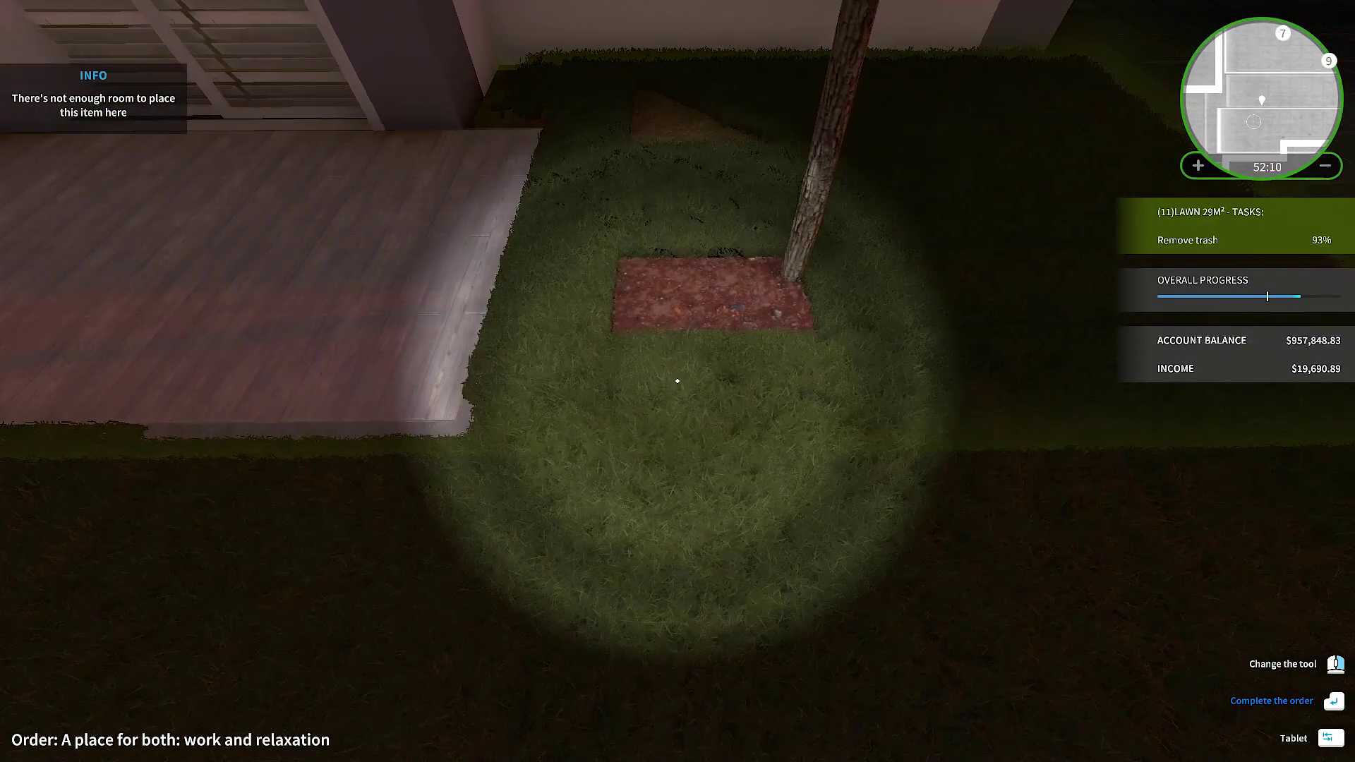
key("Tab")
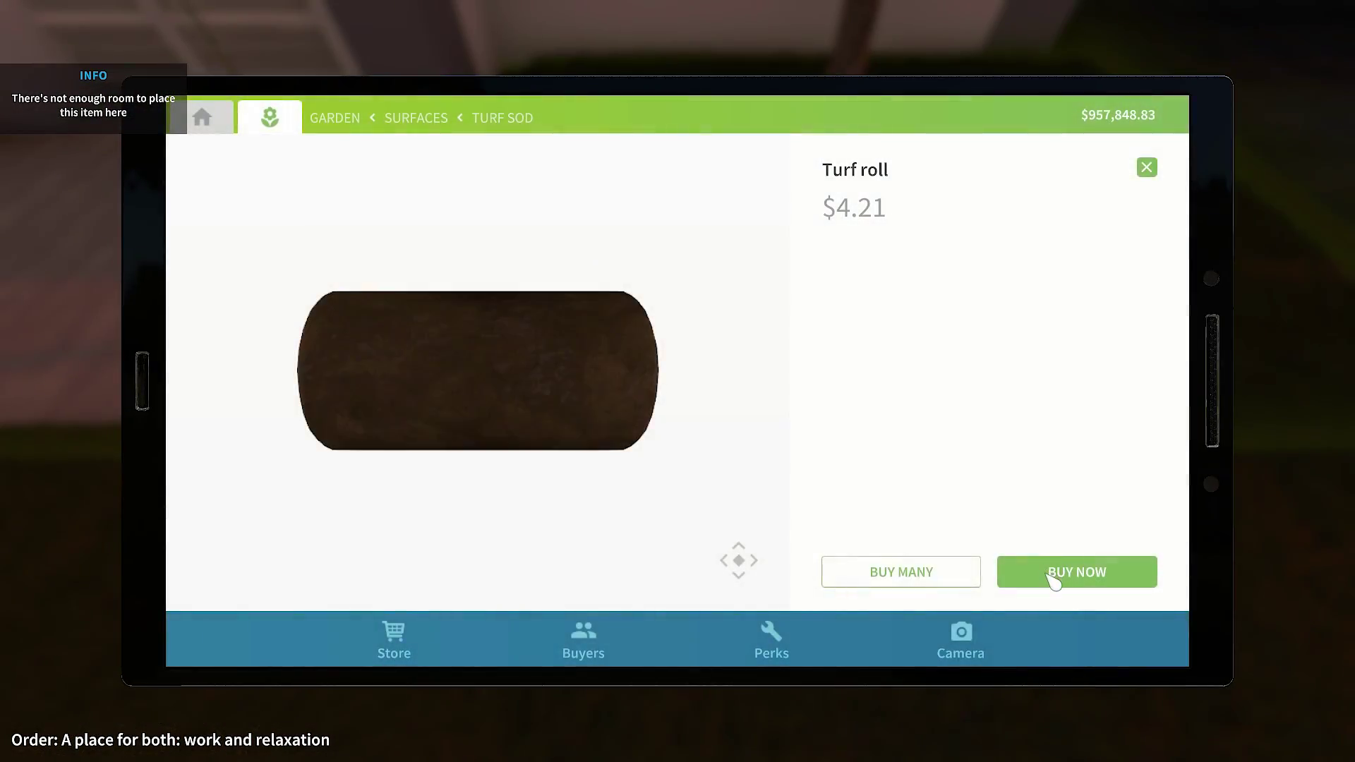
left_click(1052, 572)
left_click(677, 380)
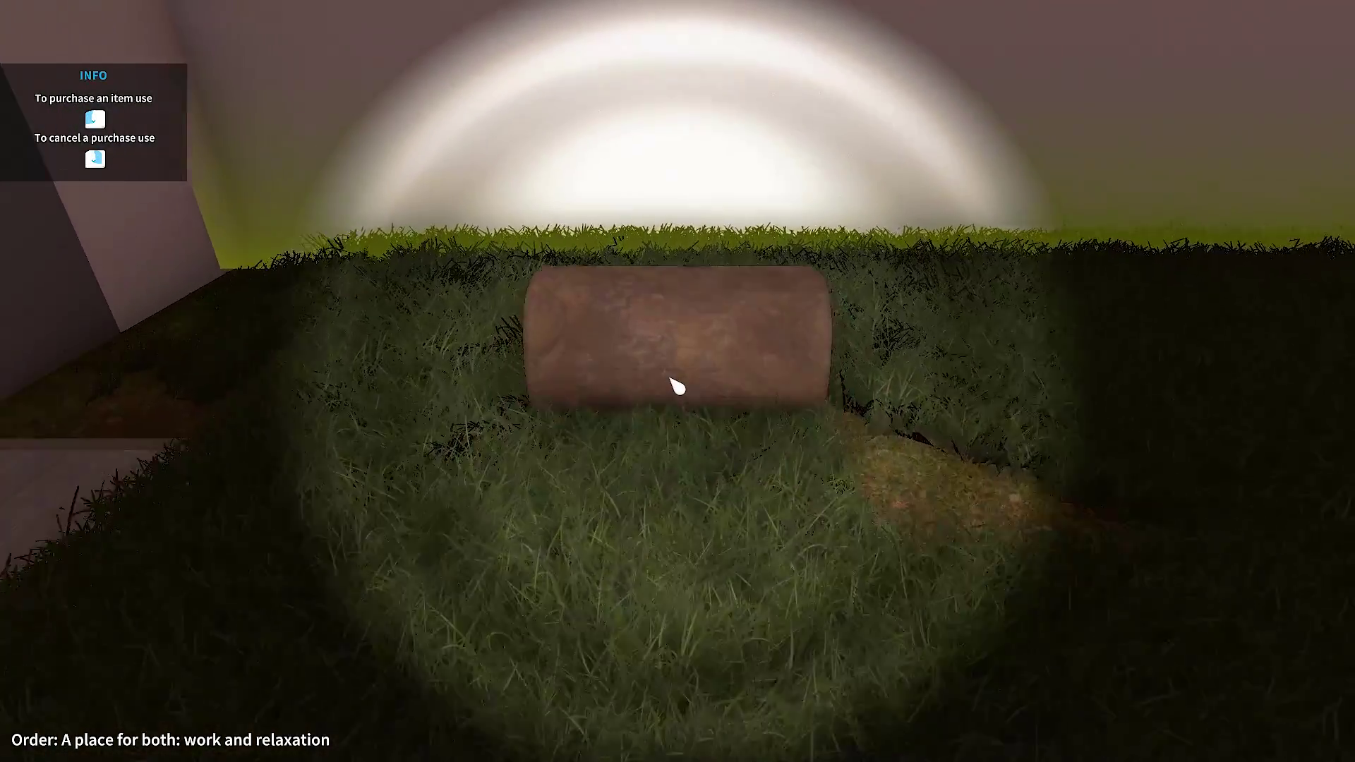
left_click(677, 387)
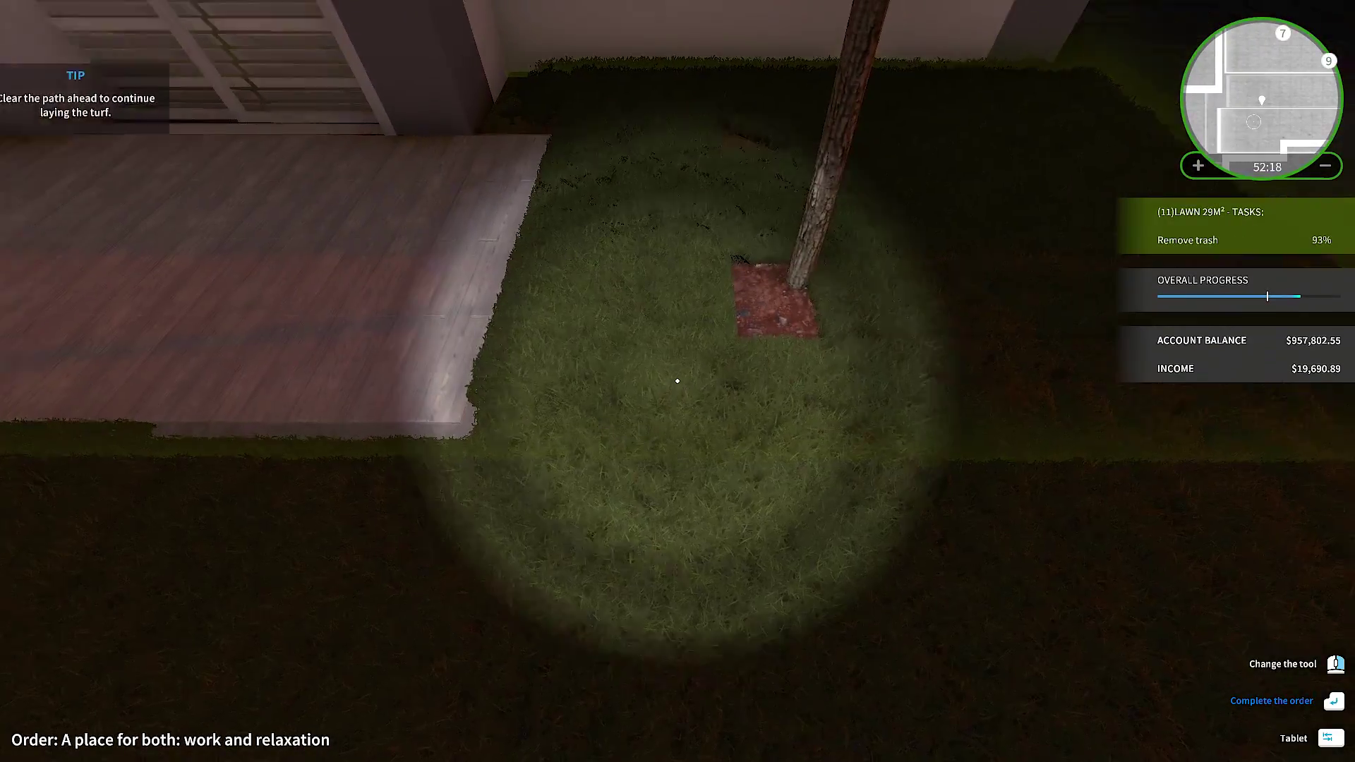
Buy $2.24 small turf rolls and roll them over bare spots near the tree.
key("Tab")
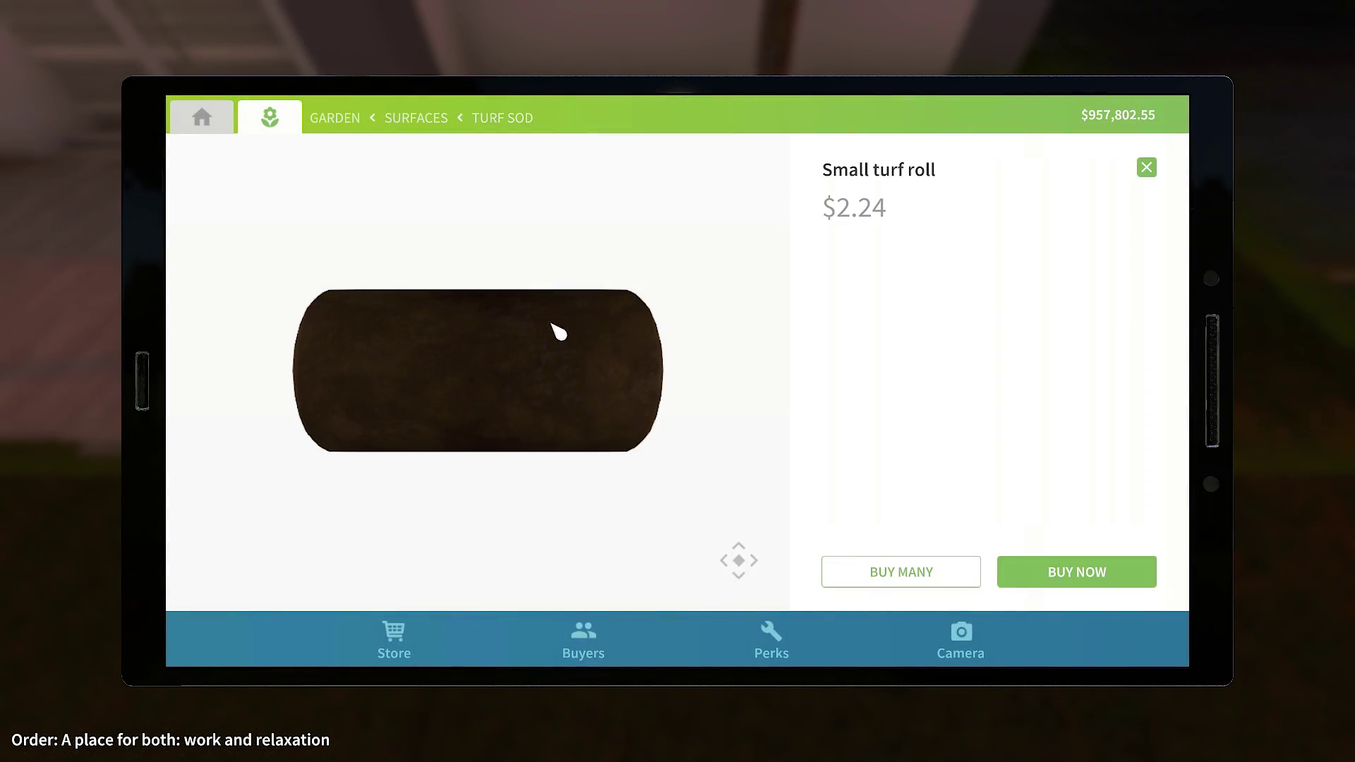
left_click(1056, 572)
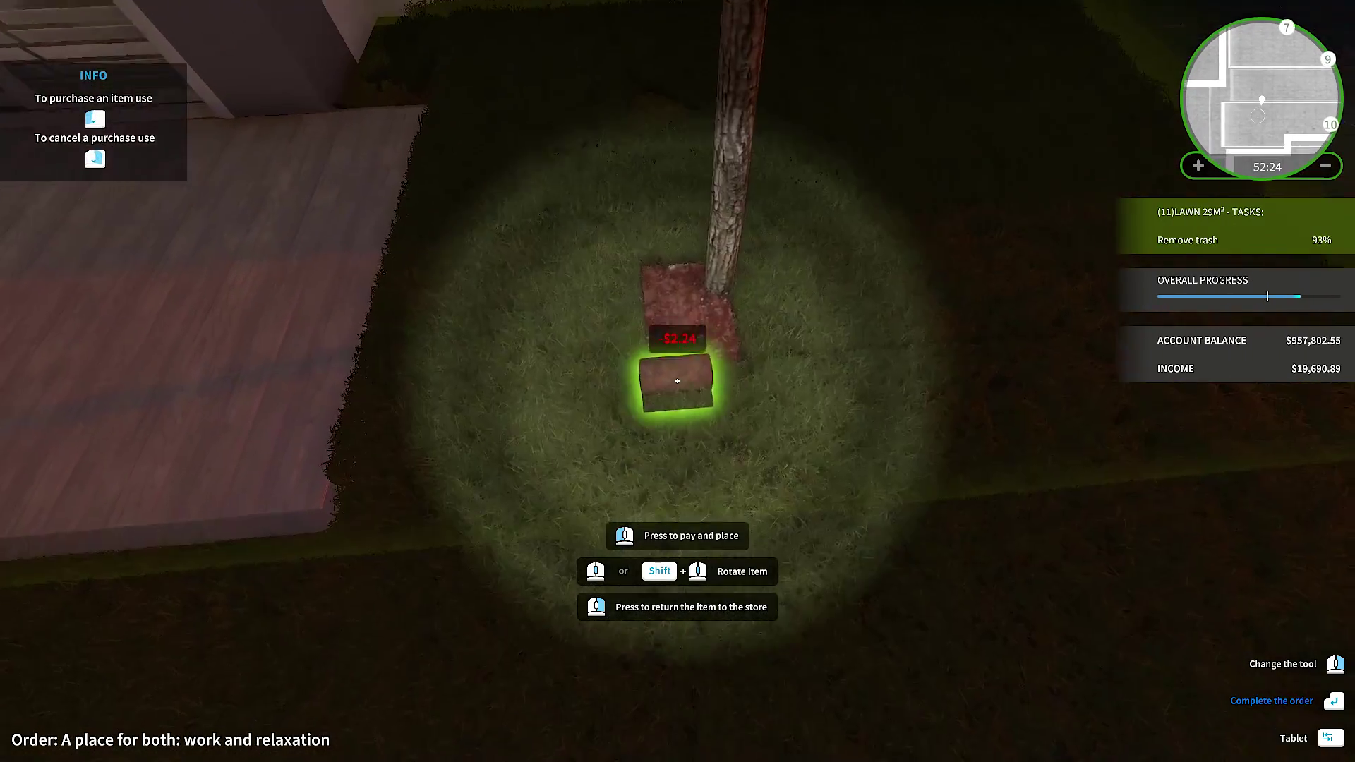
key("e")
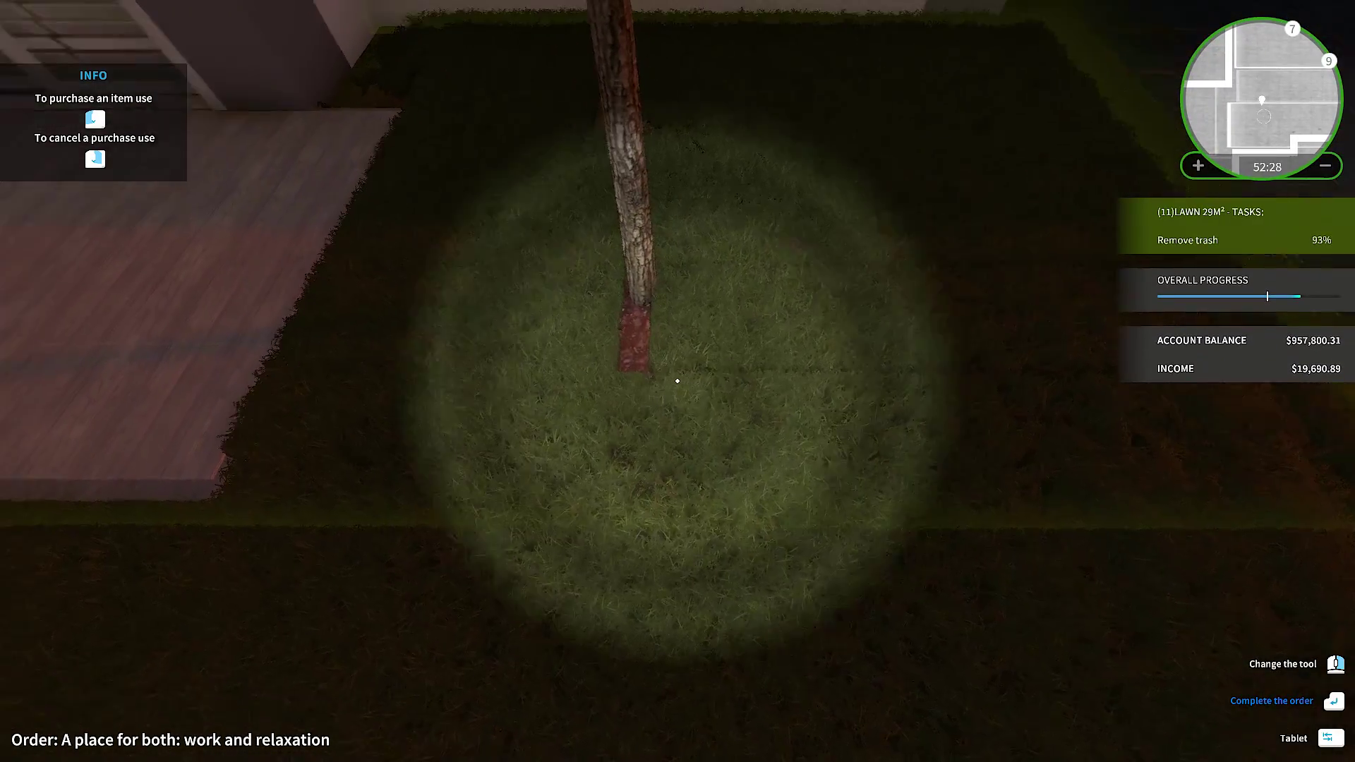
key("Tab")
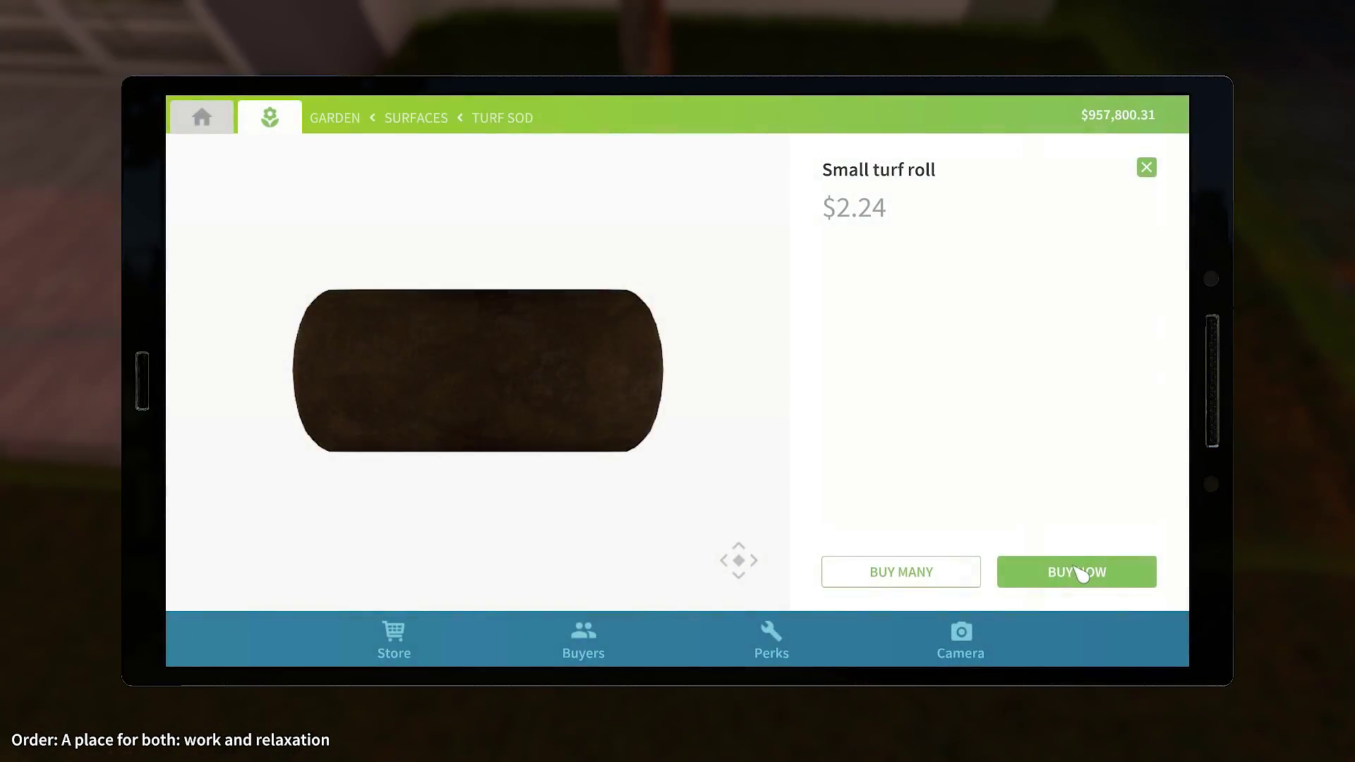
left_click(1081, 573)
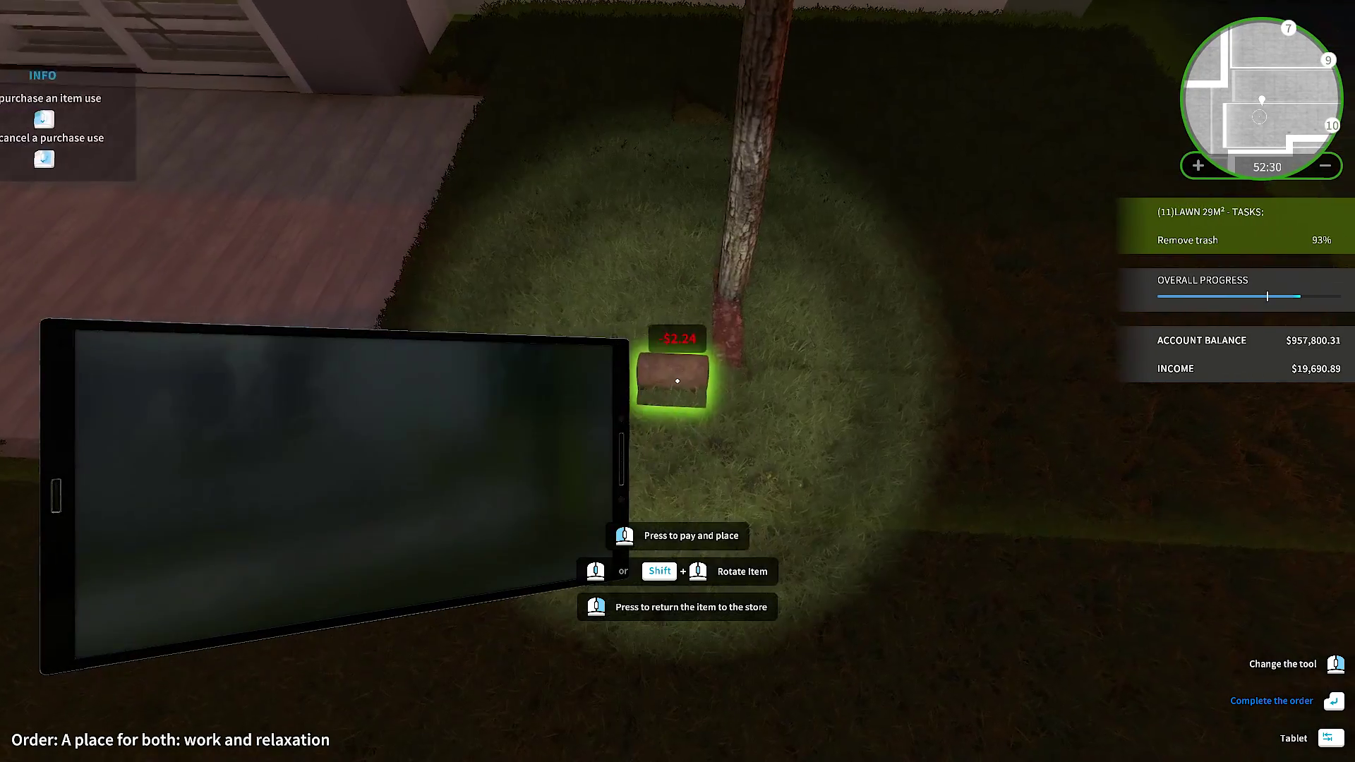
key("e")
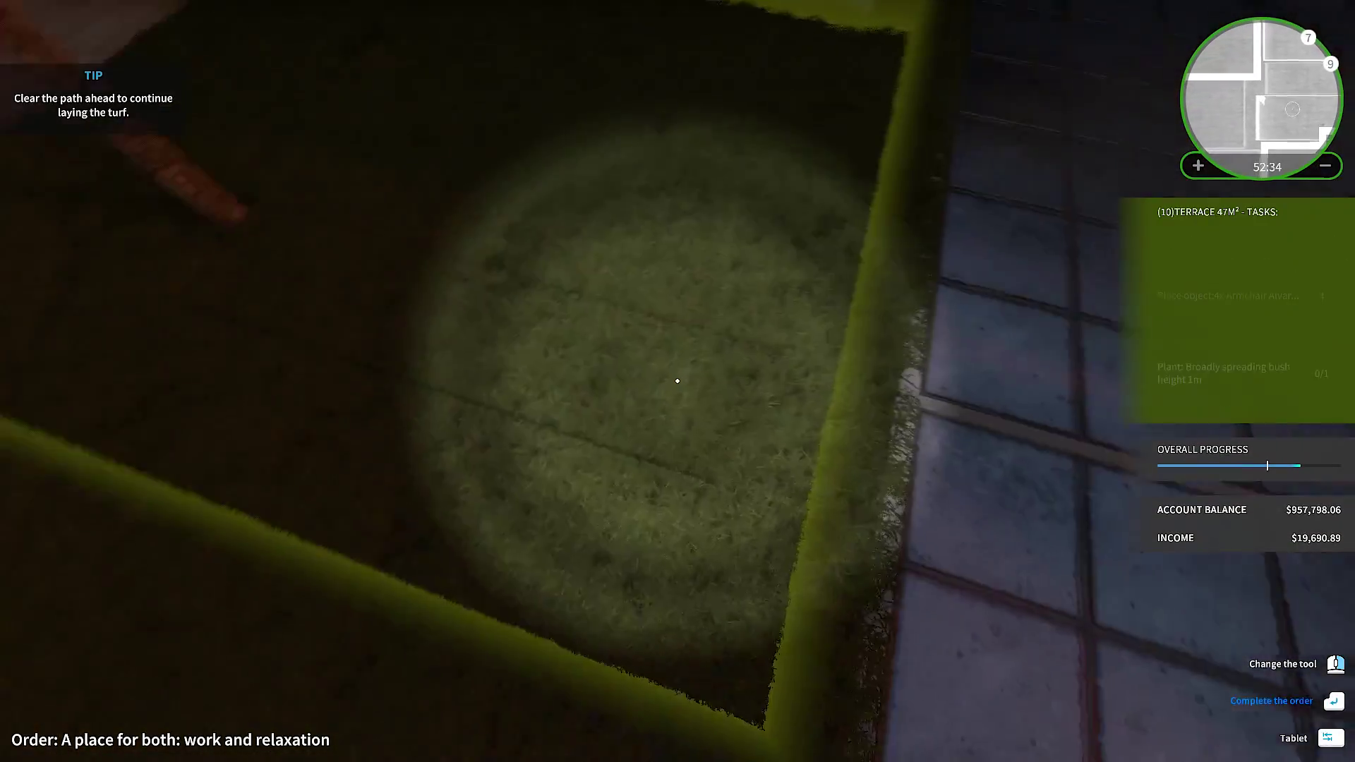
key("Tab")
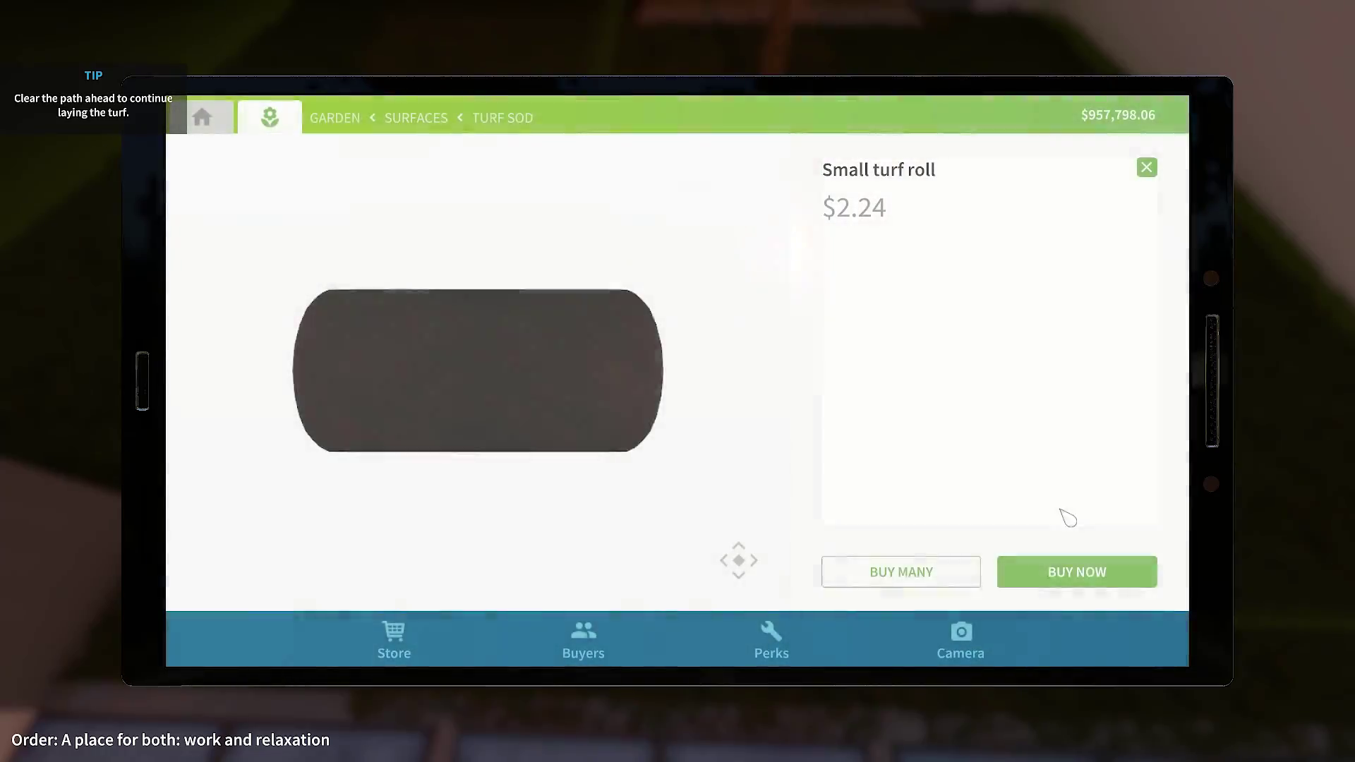
left_click(1080, 572)
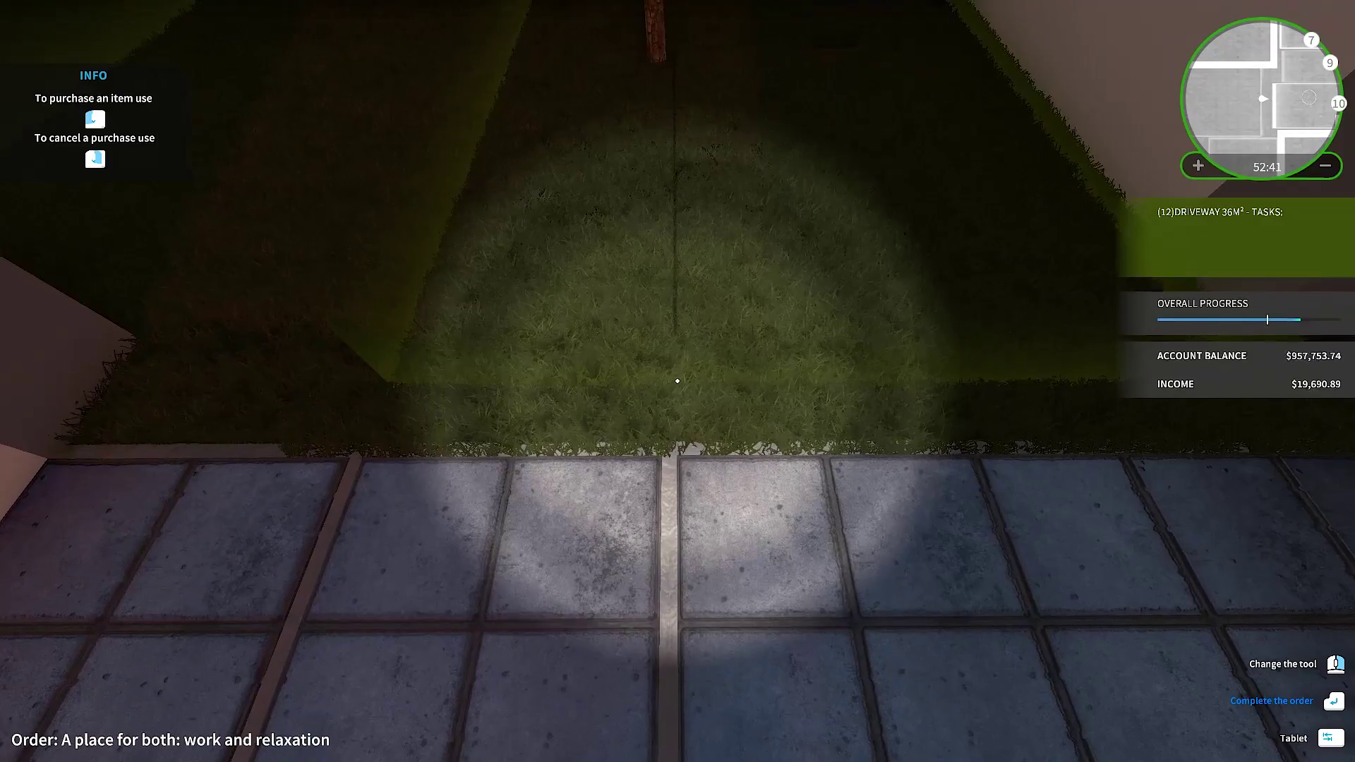
Patch the bare triangle and remaining lawn spots with more small turf rolls.
key("Tab")
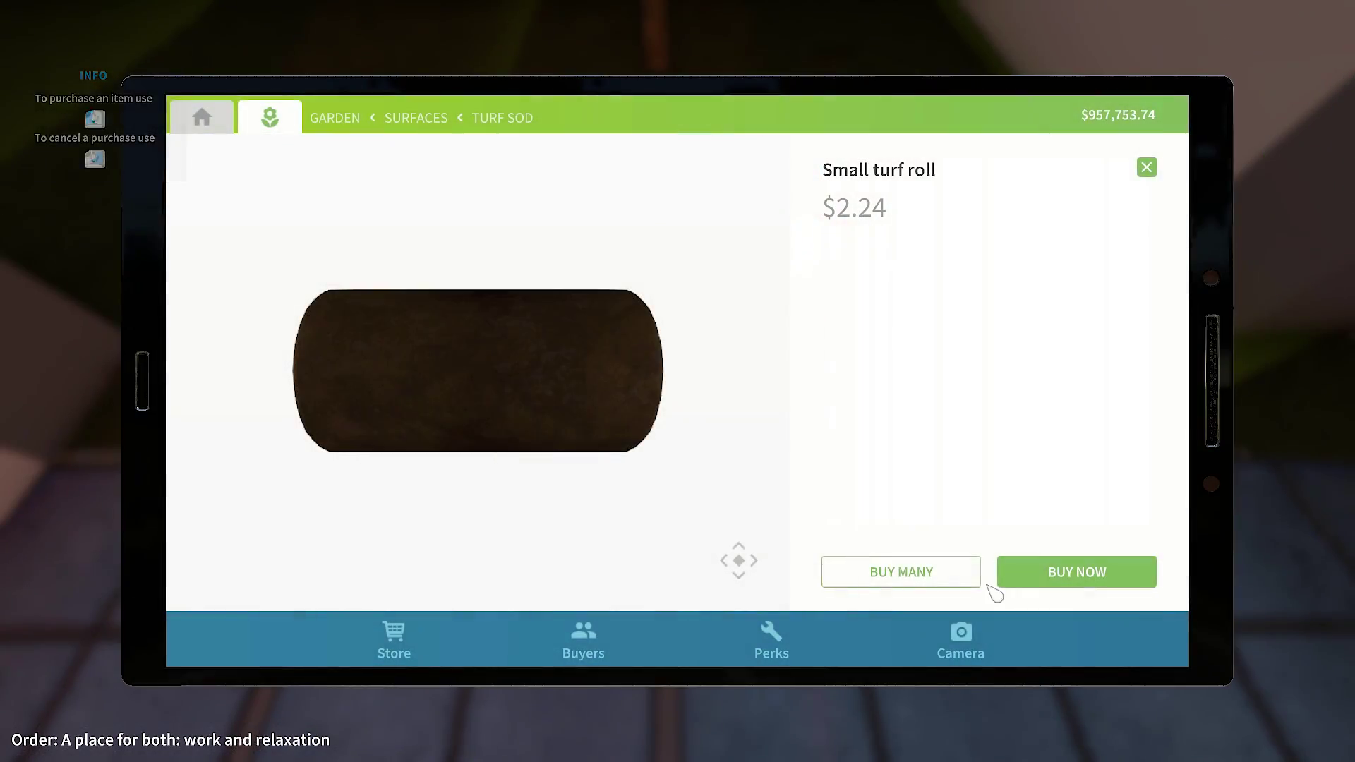
left_click(1006, 577)
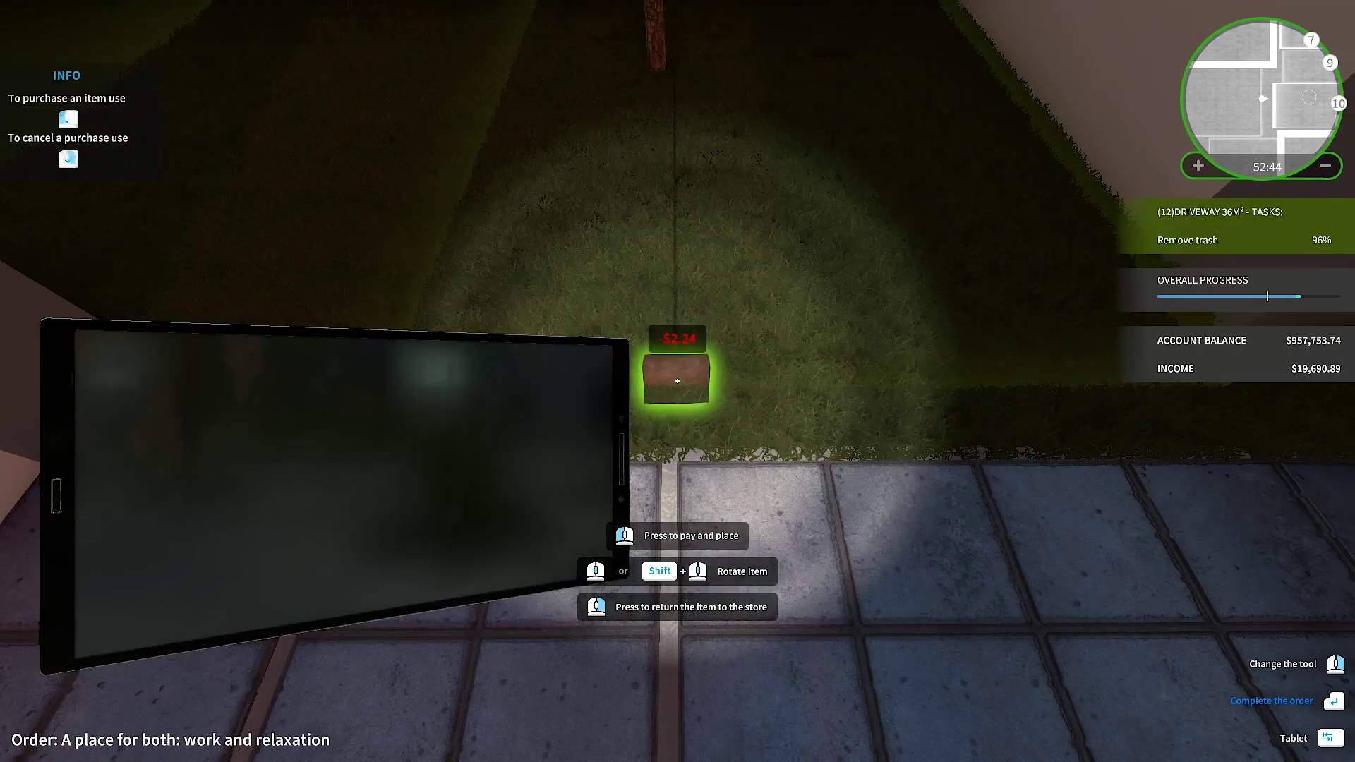
key("e")
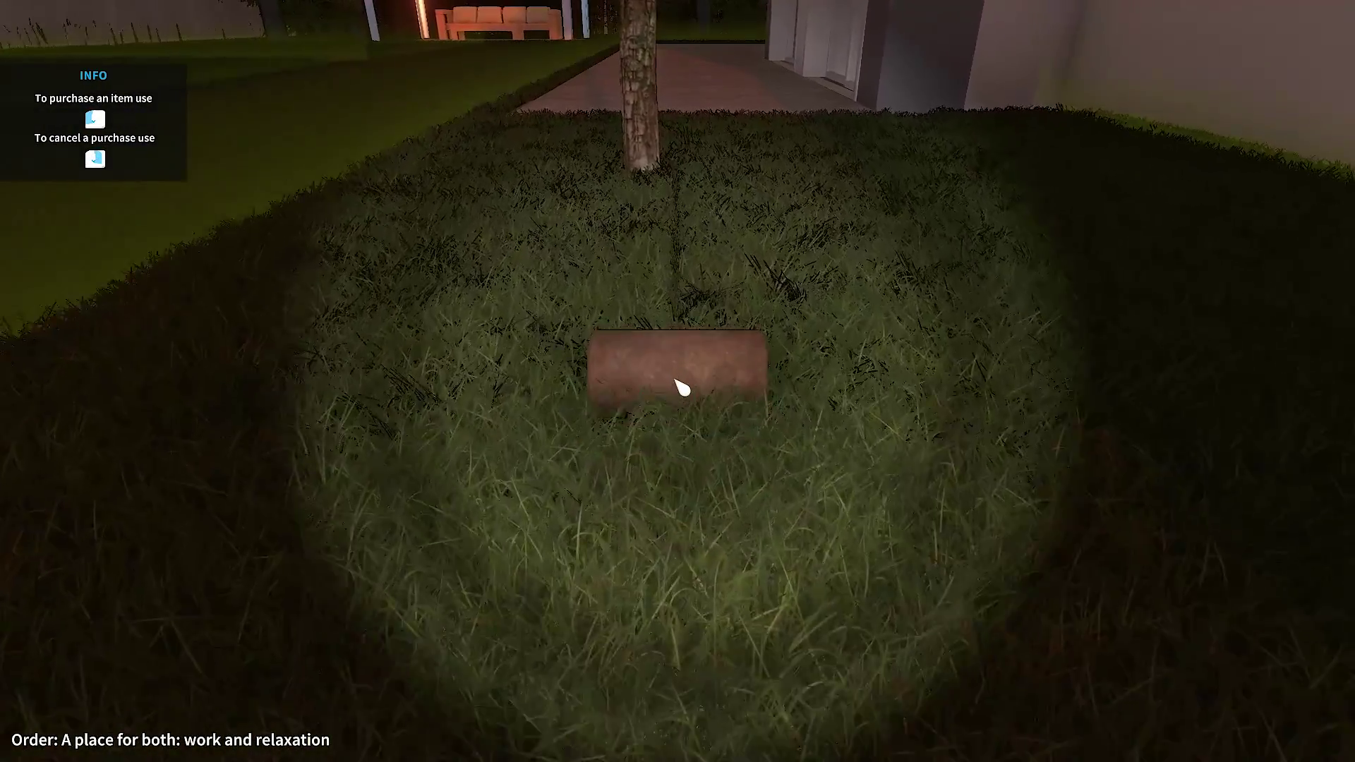
left_click(678, 387)
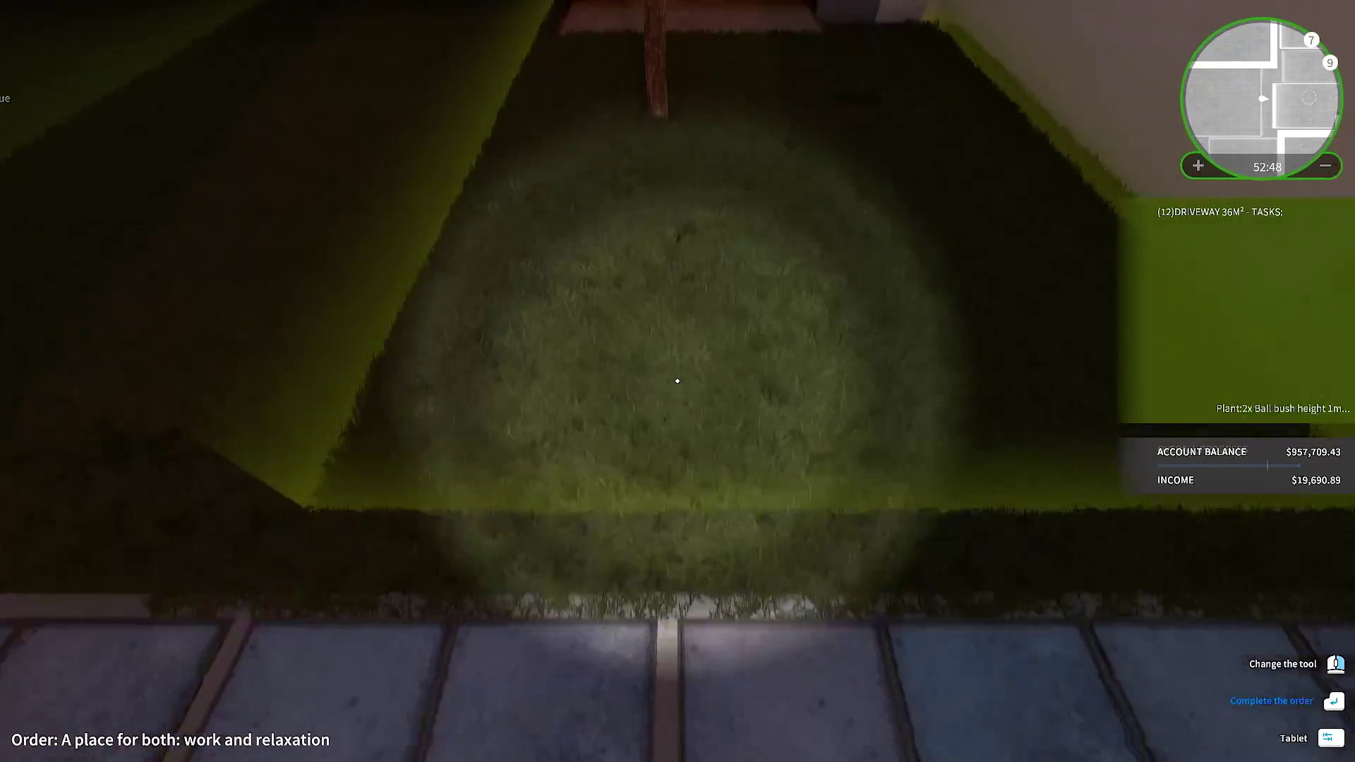
key("Tab")
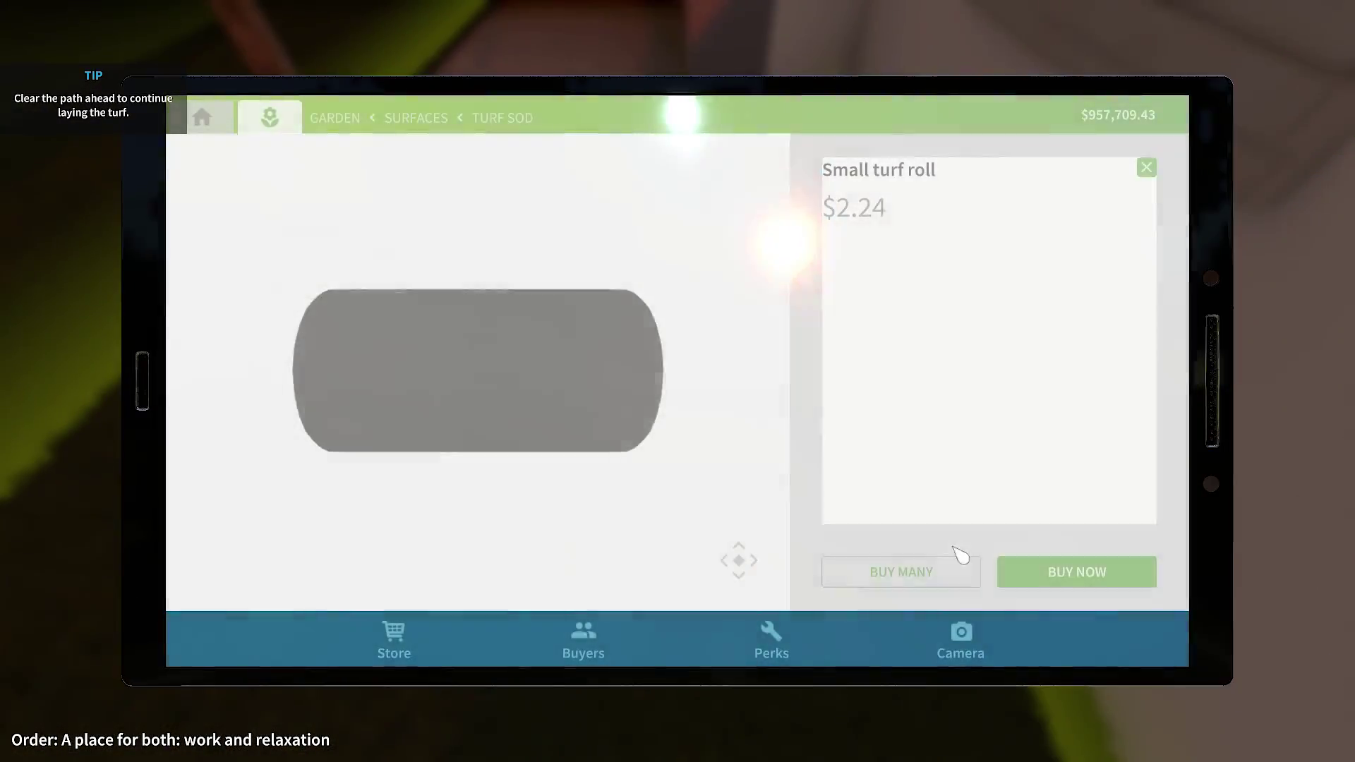
left_click(1058, 573)
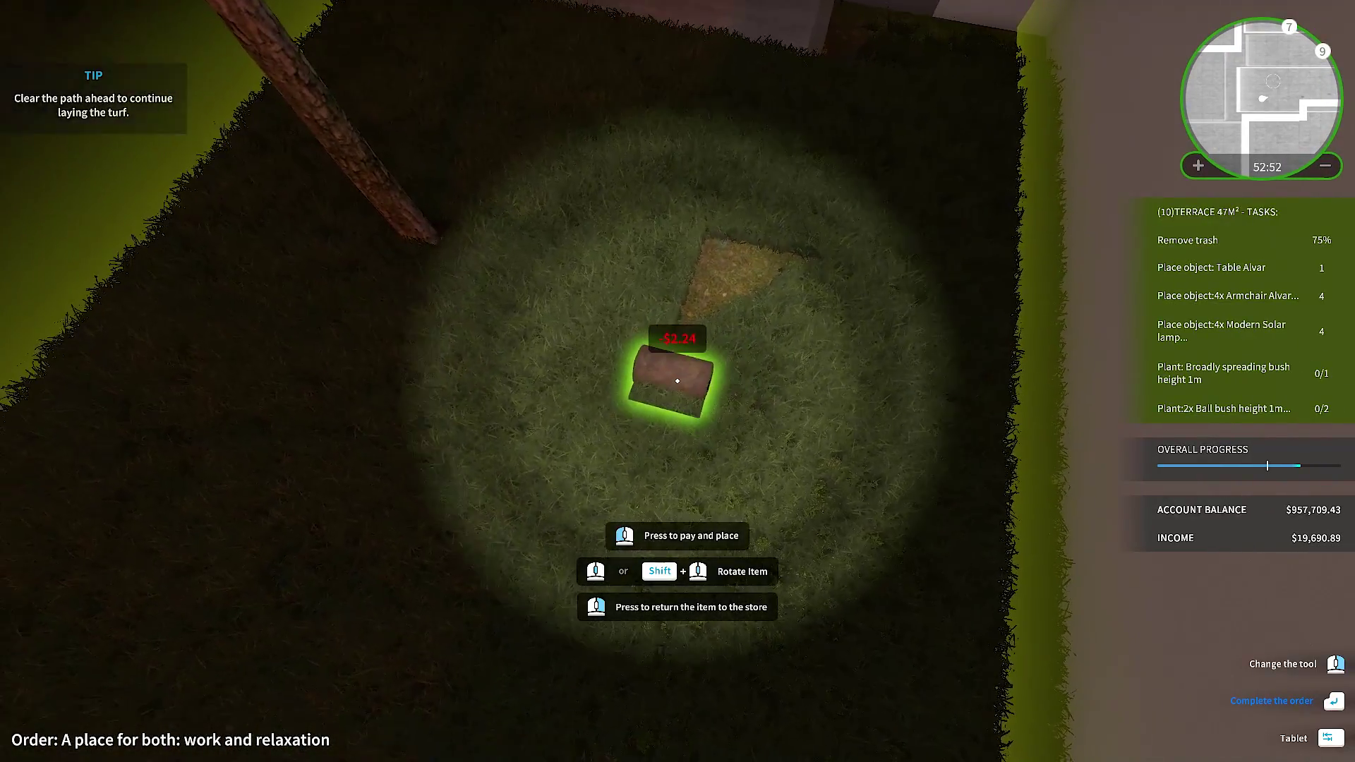
key("e")
left_click(678, 384)
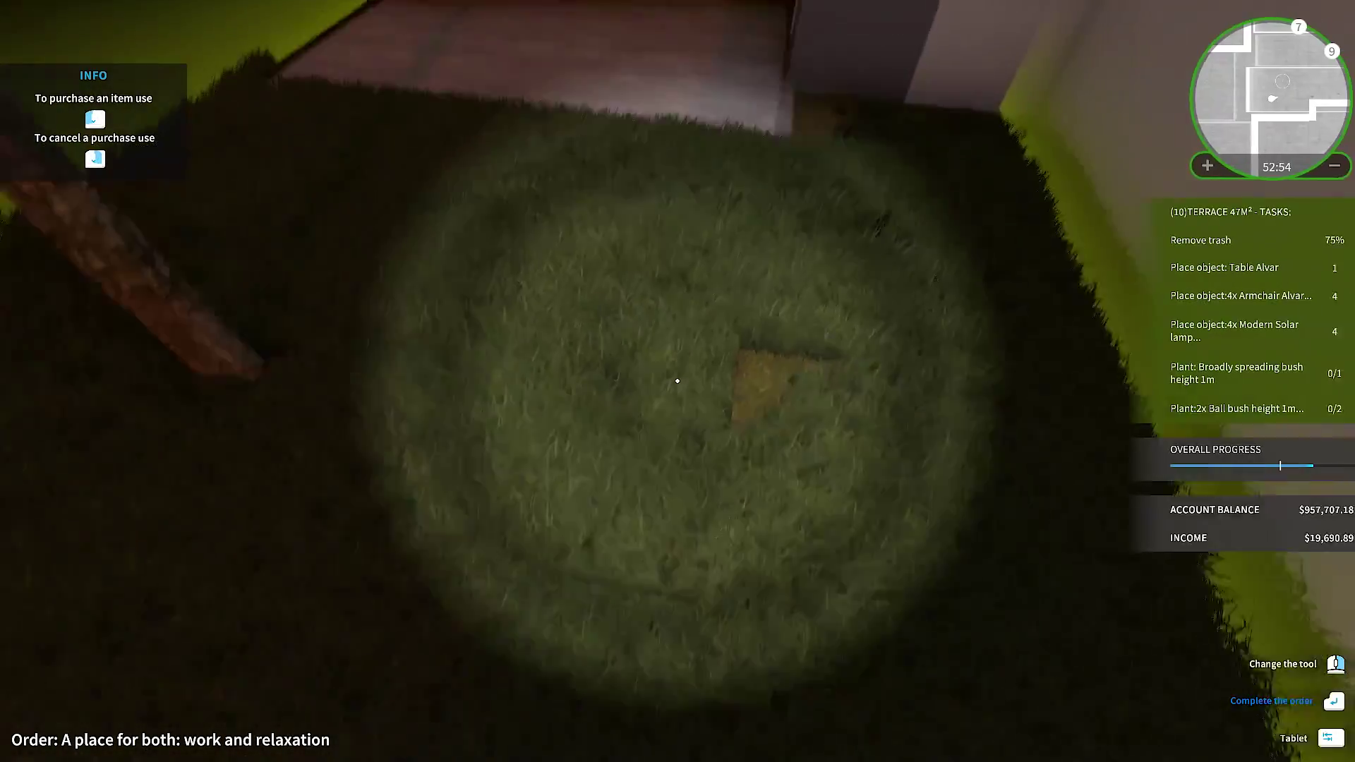
key("Tab")
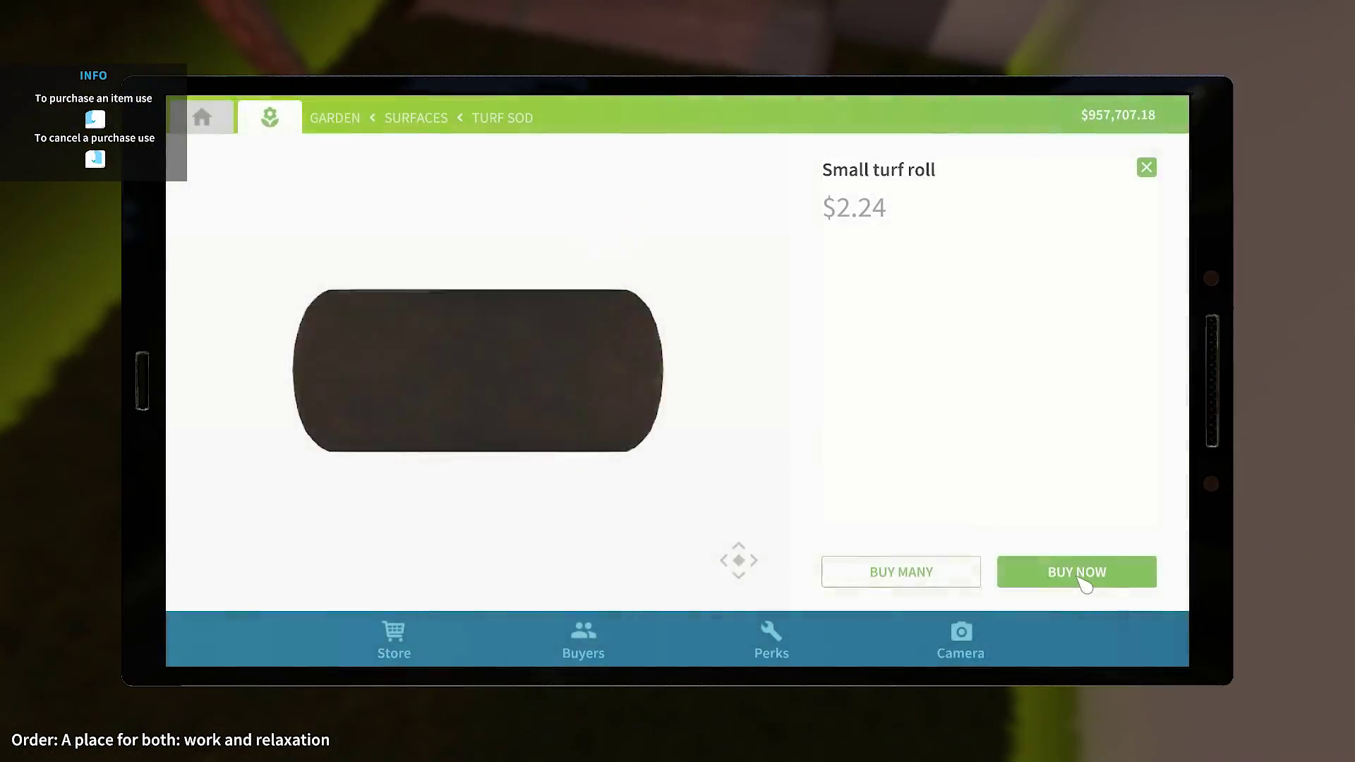
left_click(1083, 575)
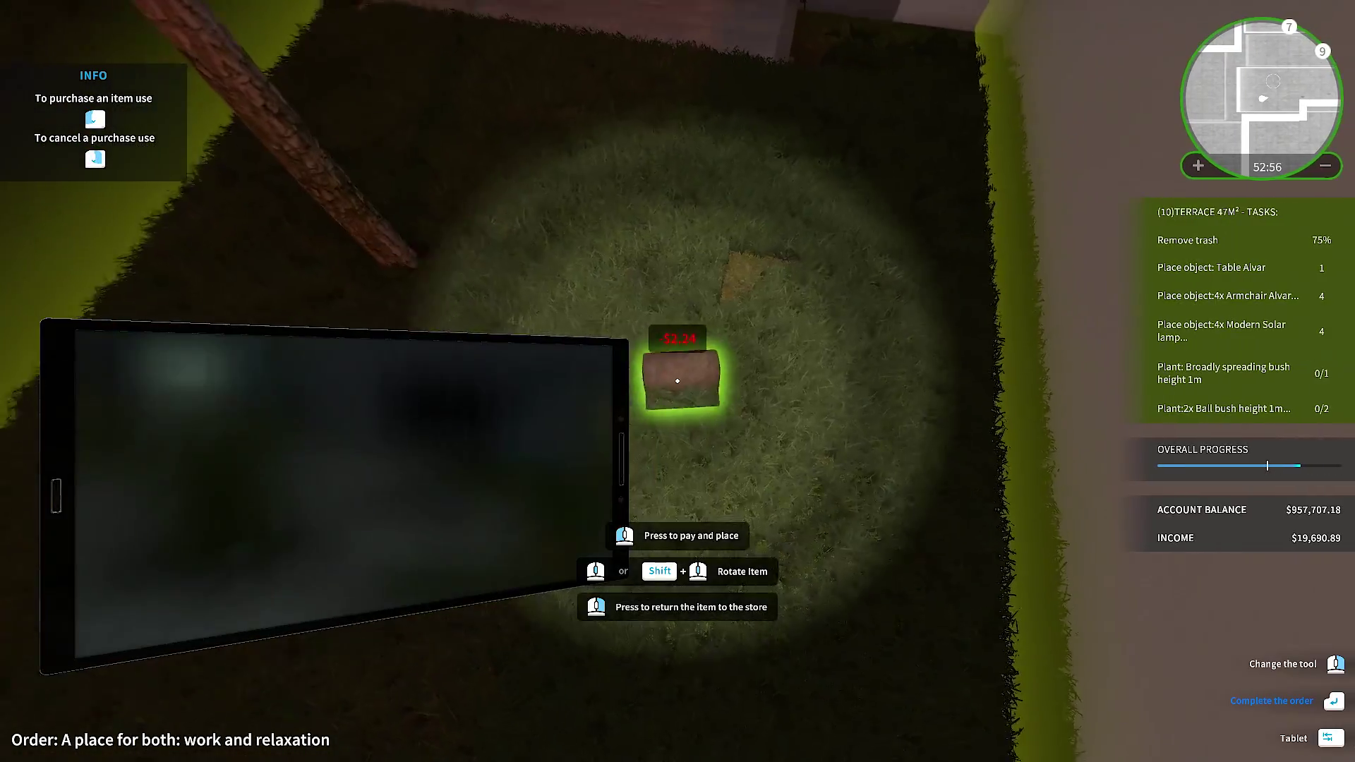
left_click(678, 382)
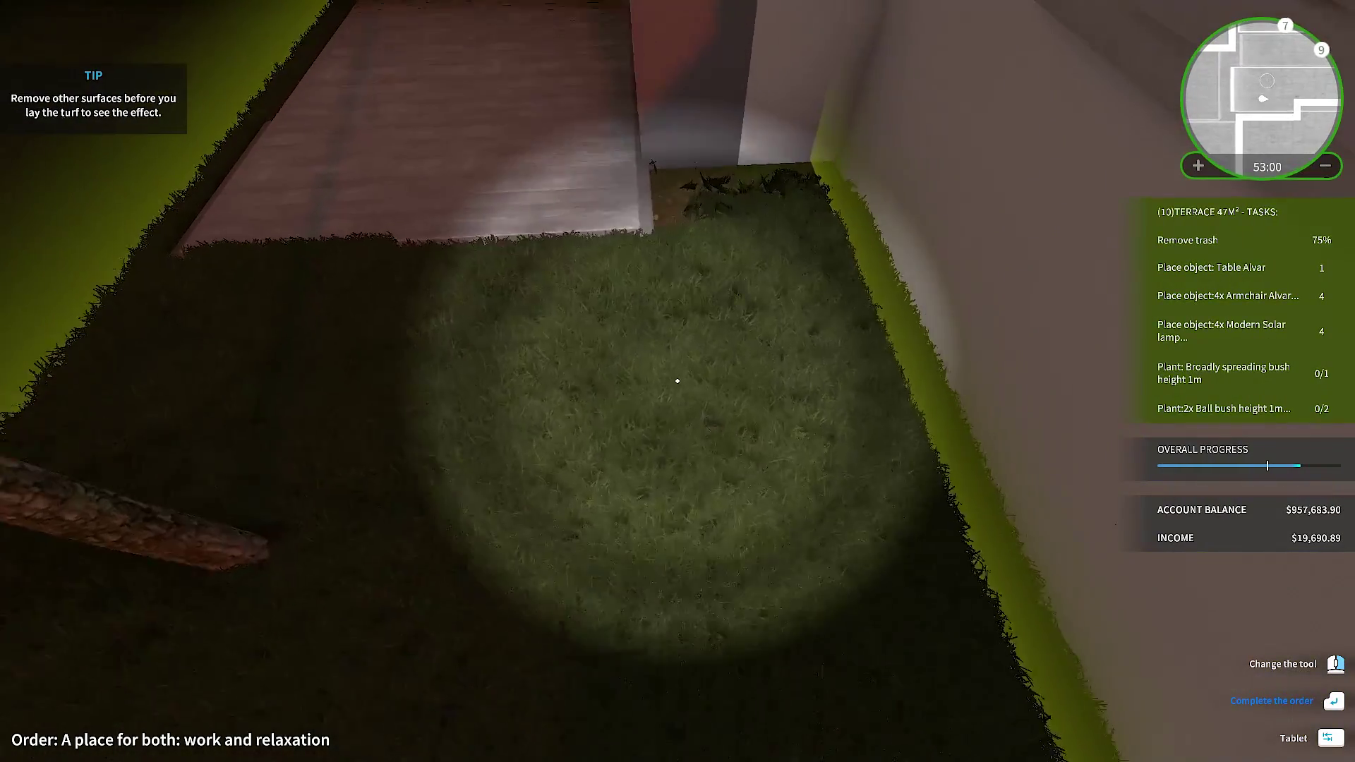
Buy a final turf roll and lay it over the corner patch by the wall.
key("Tab")
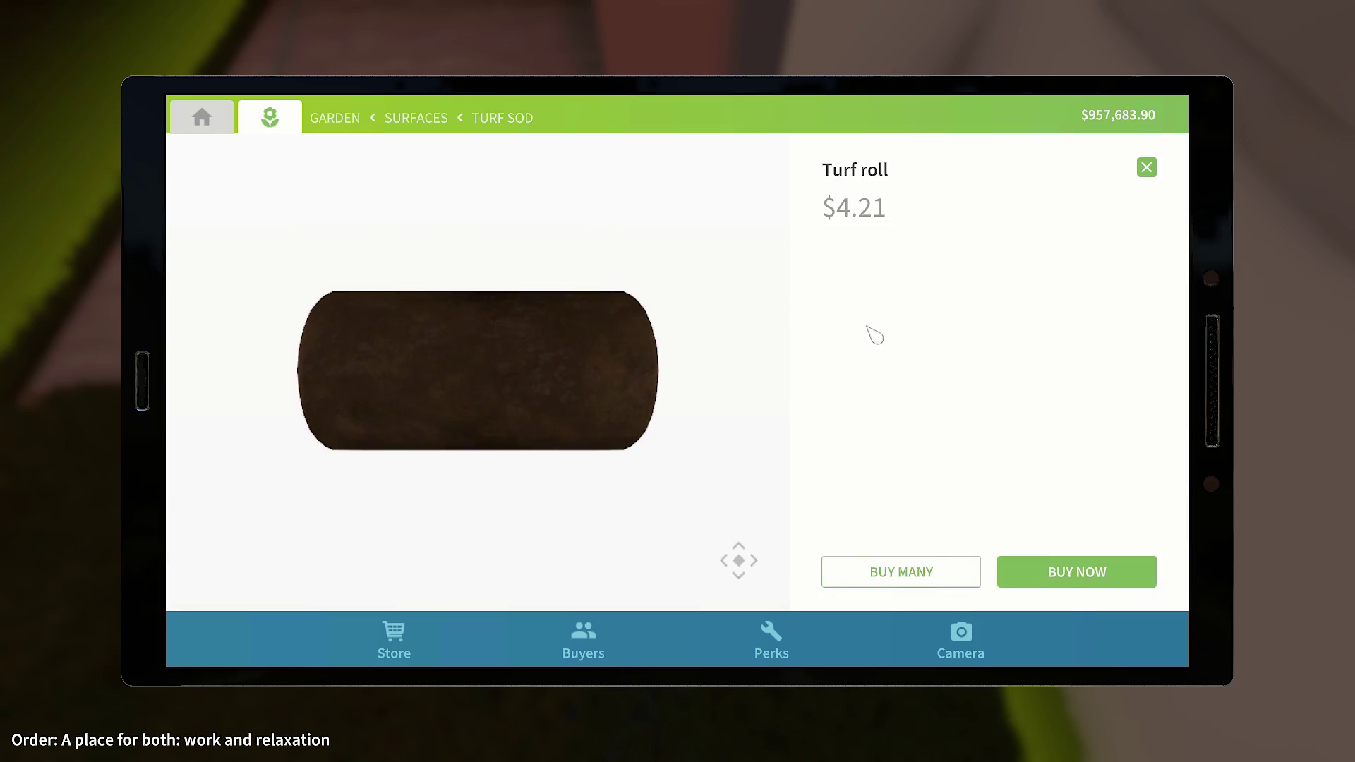
left_click(1072, 573)
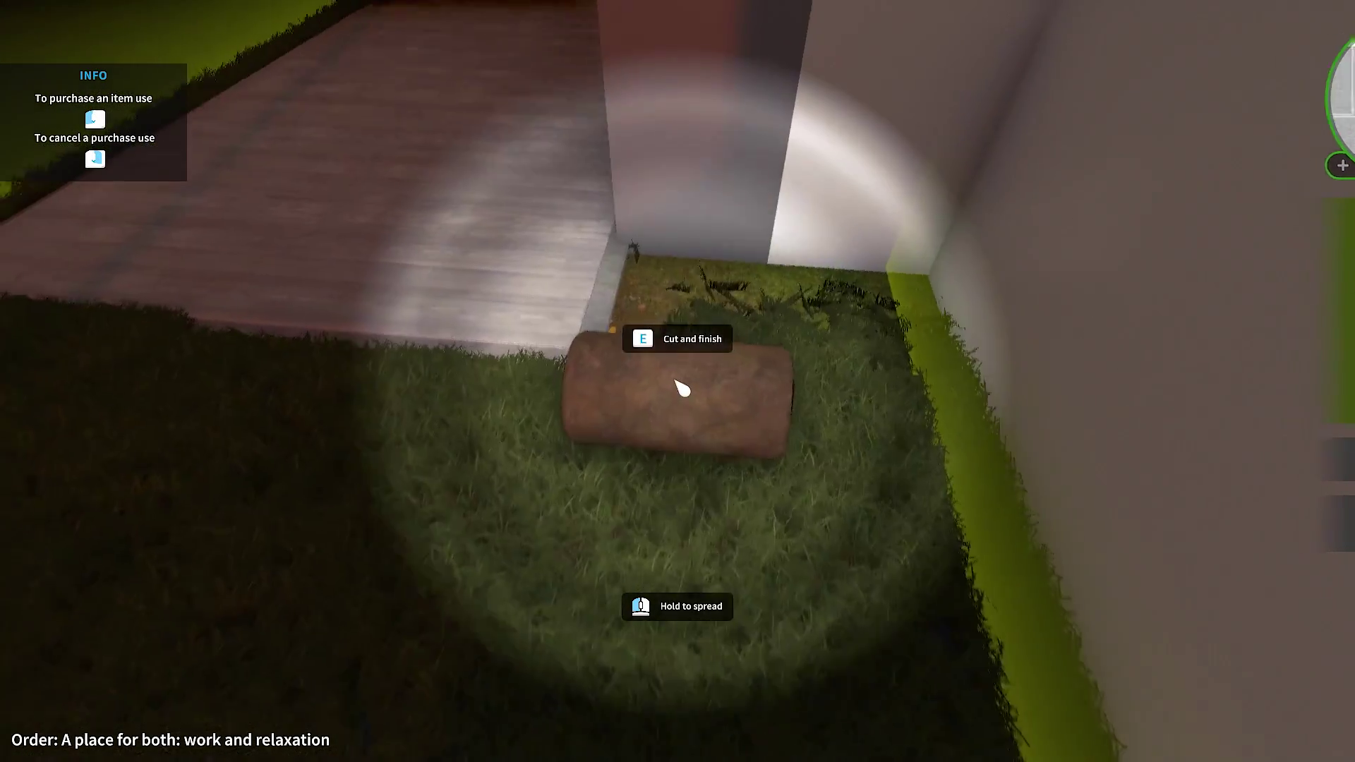
left_click(677, 381)
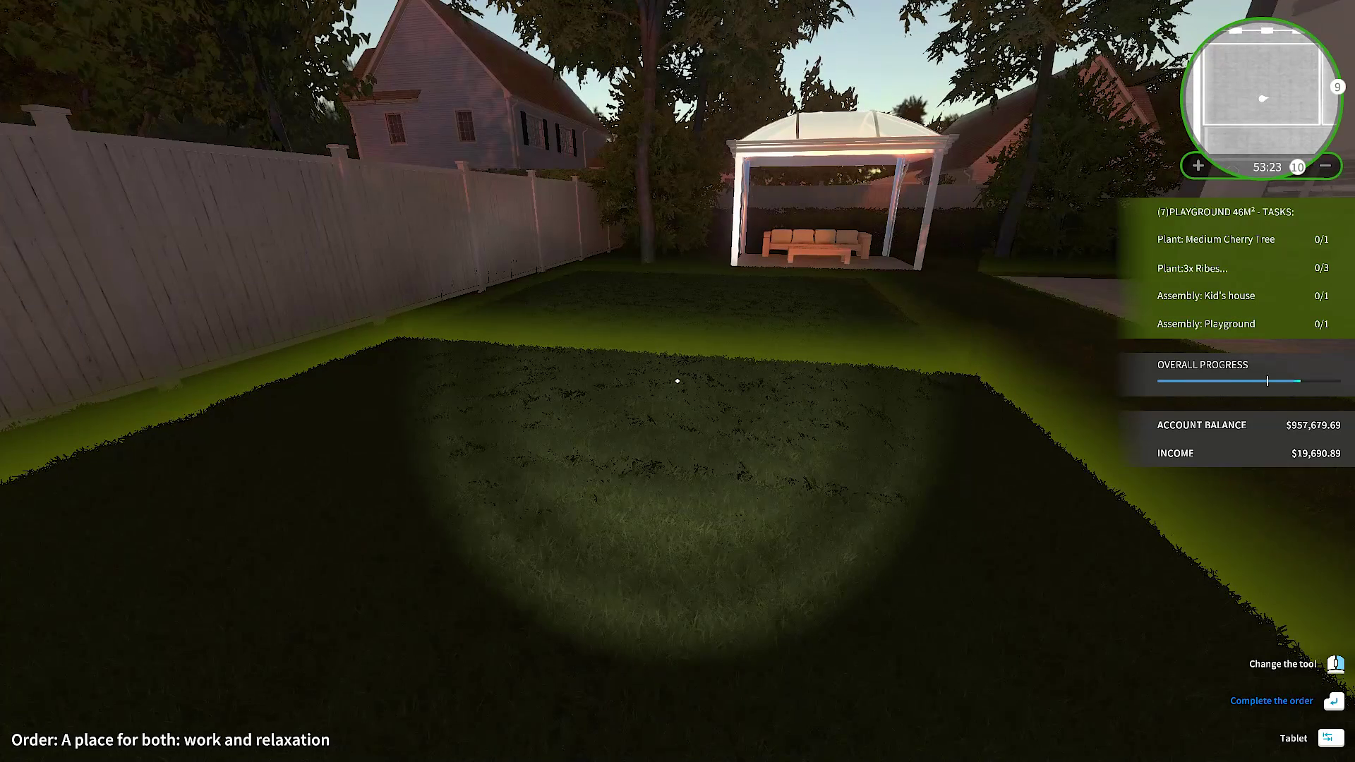
Buy a Medium Cherry Tree from the tablet store.
key("Tab")
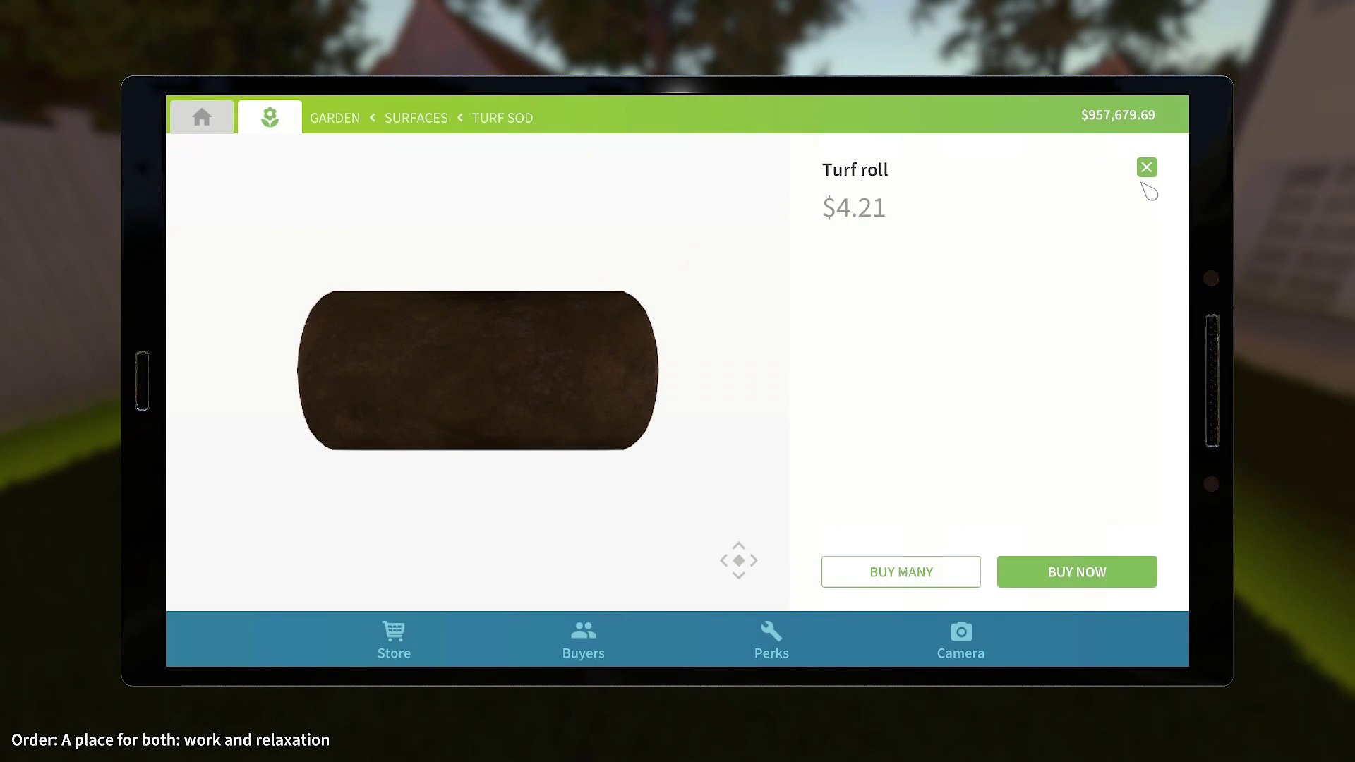
left_click(1147, 168)
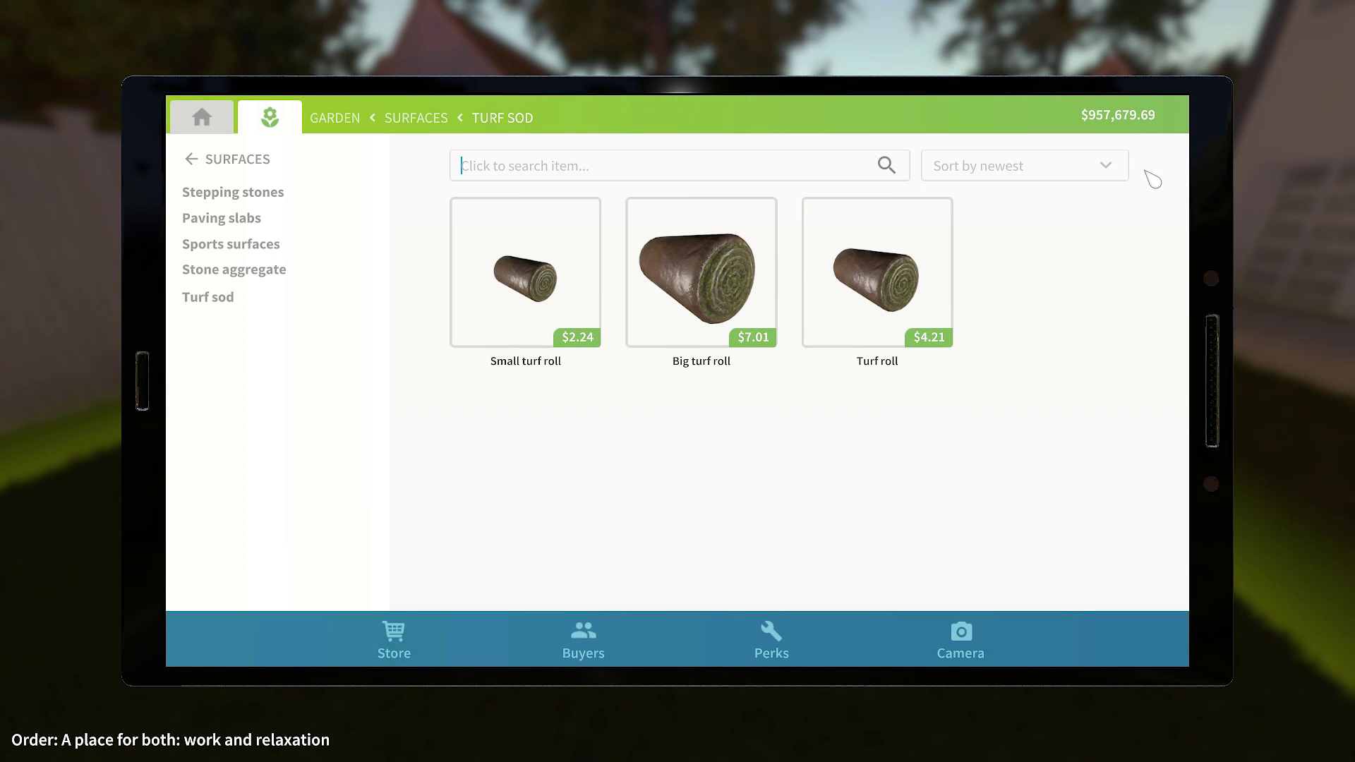
type("med ch")
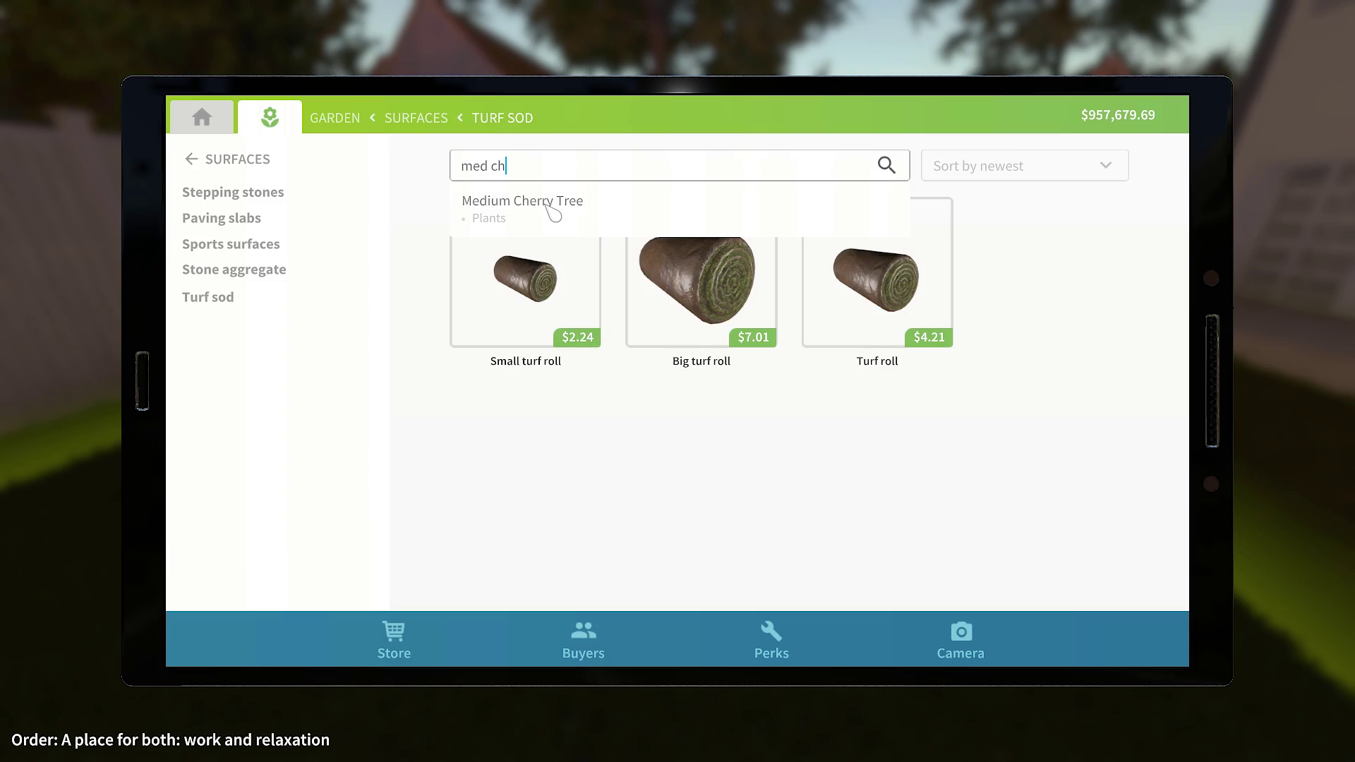
left_click(917, 580)
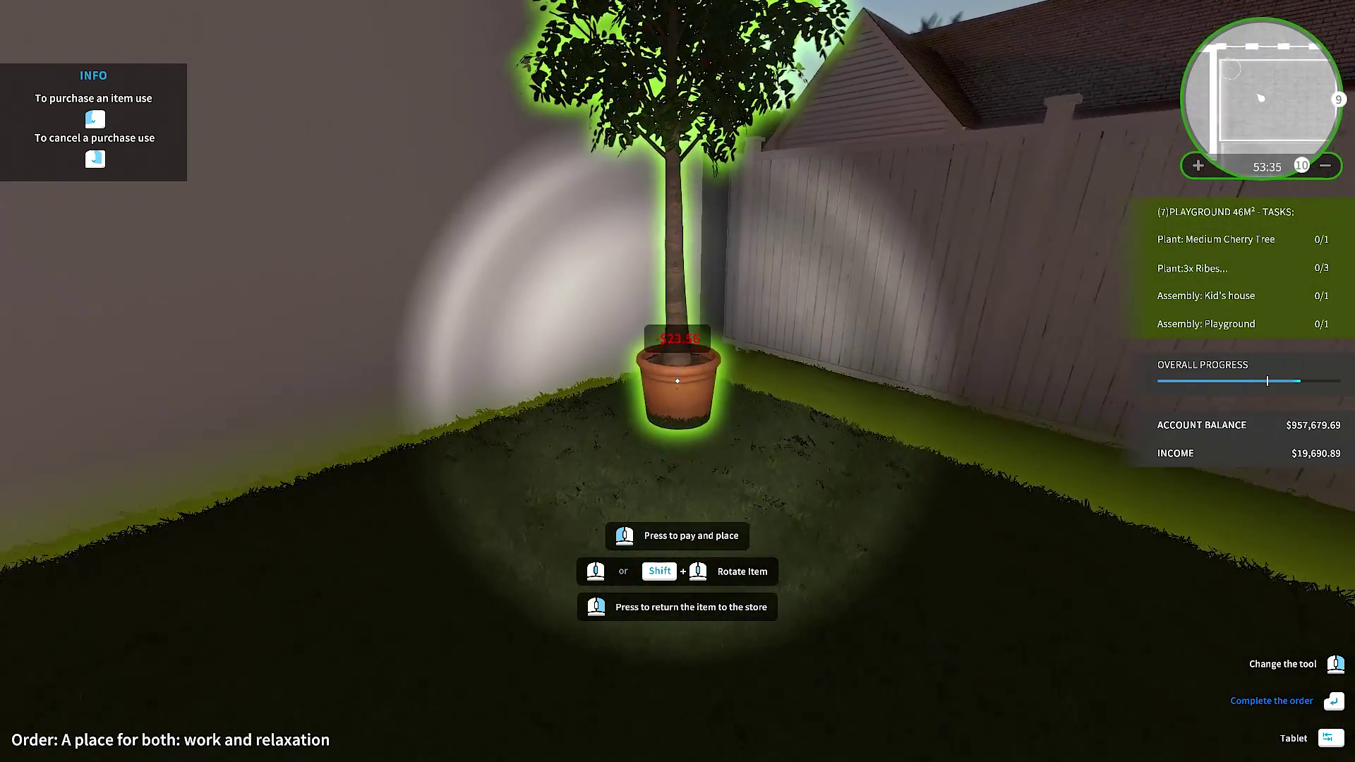
Place the cherry tree in the fence corner, dig its hole, set it in and bury the roots.
left_click(678, 380)
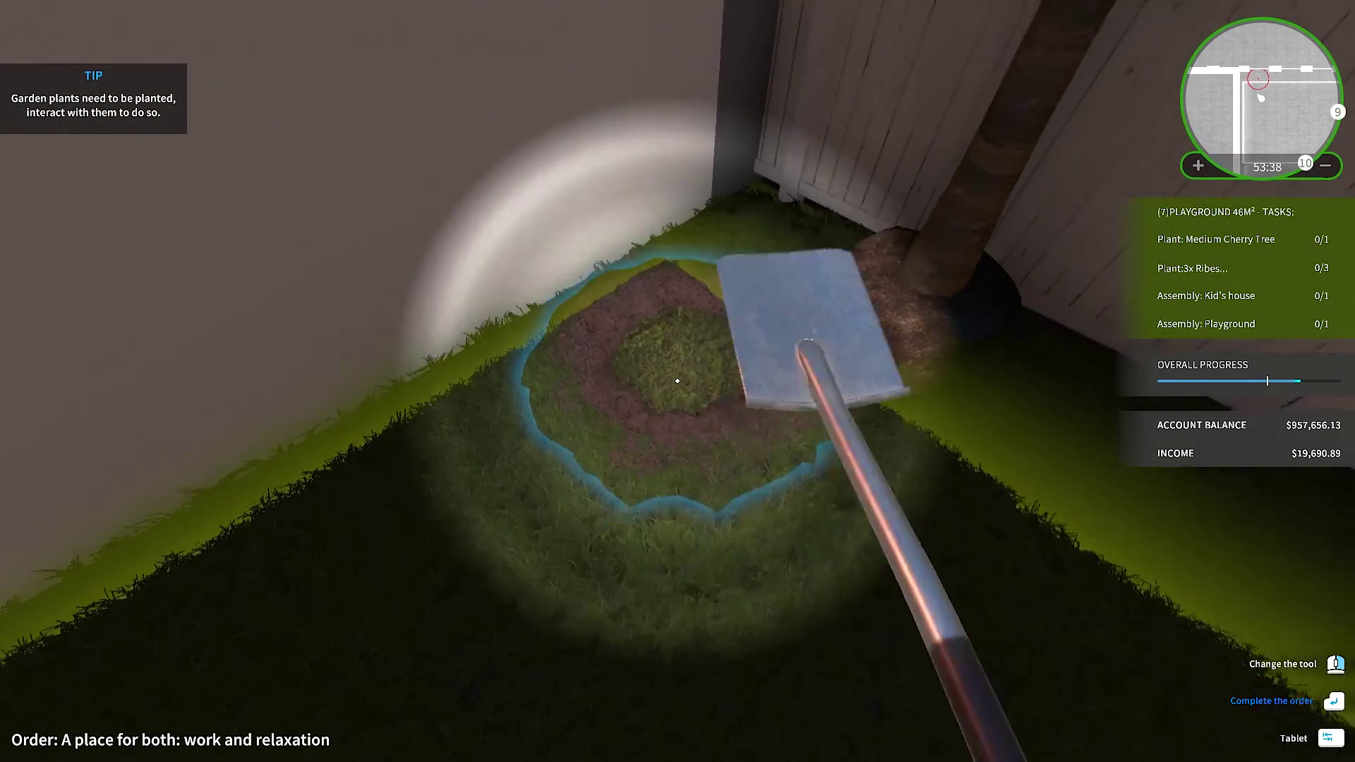
left_click(677, 380)
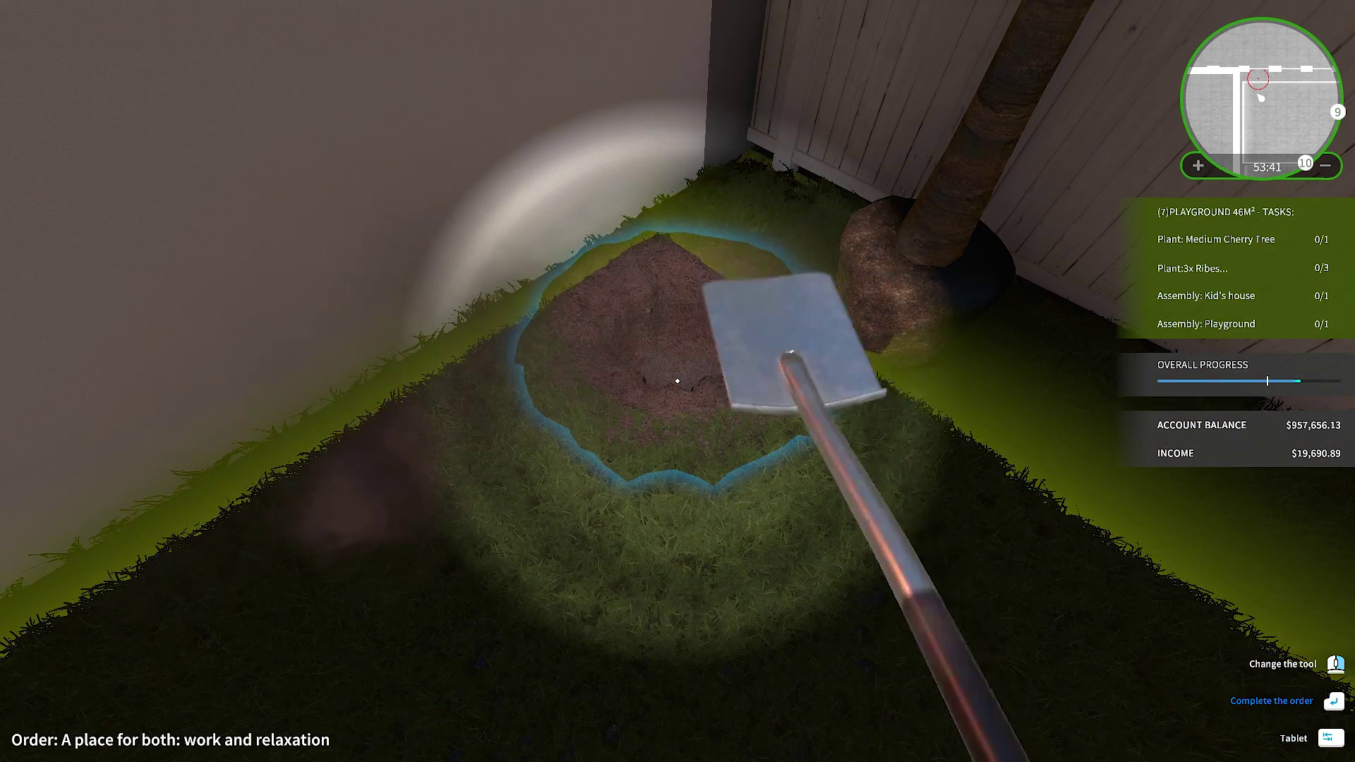
left_click(678, 380)
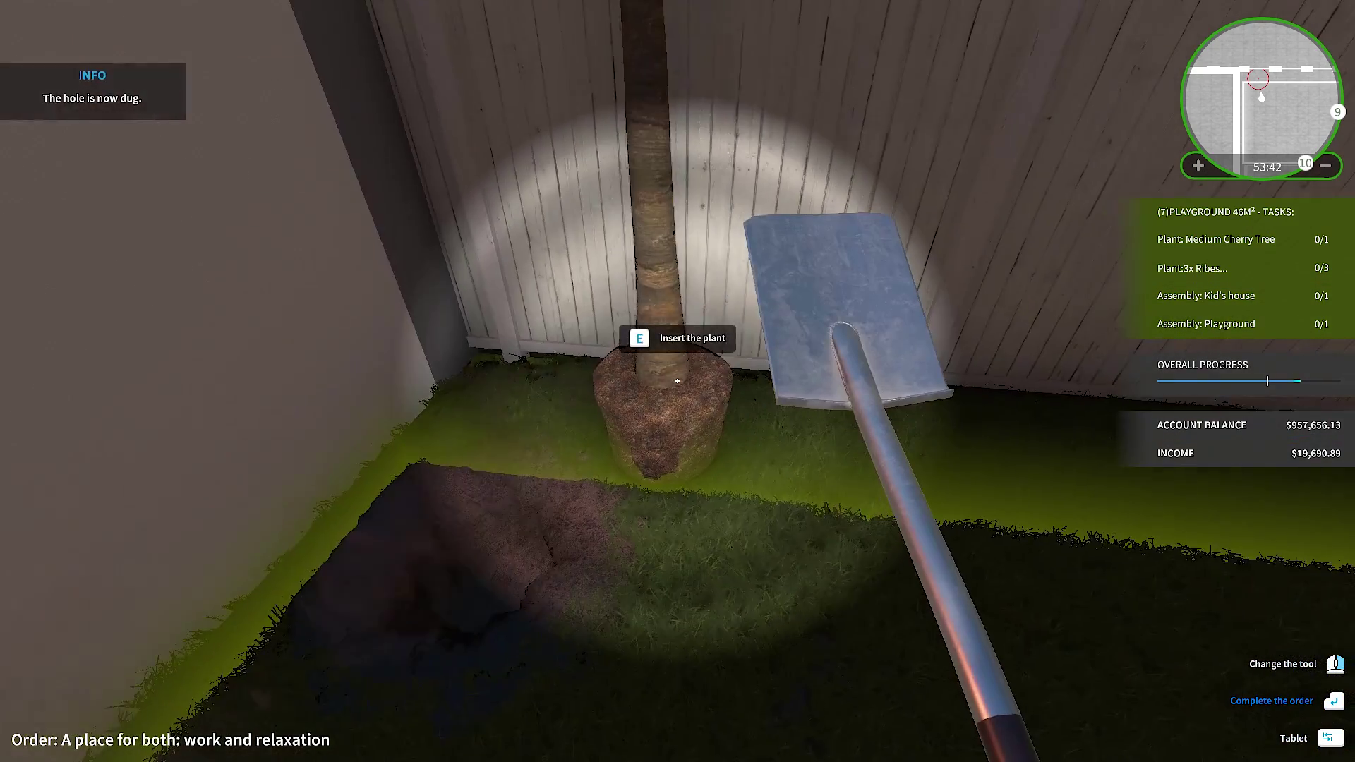
left_click(678, 380)
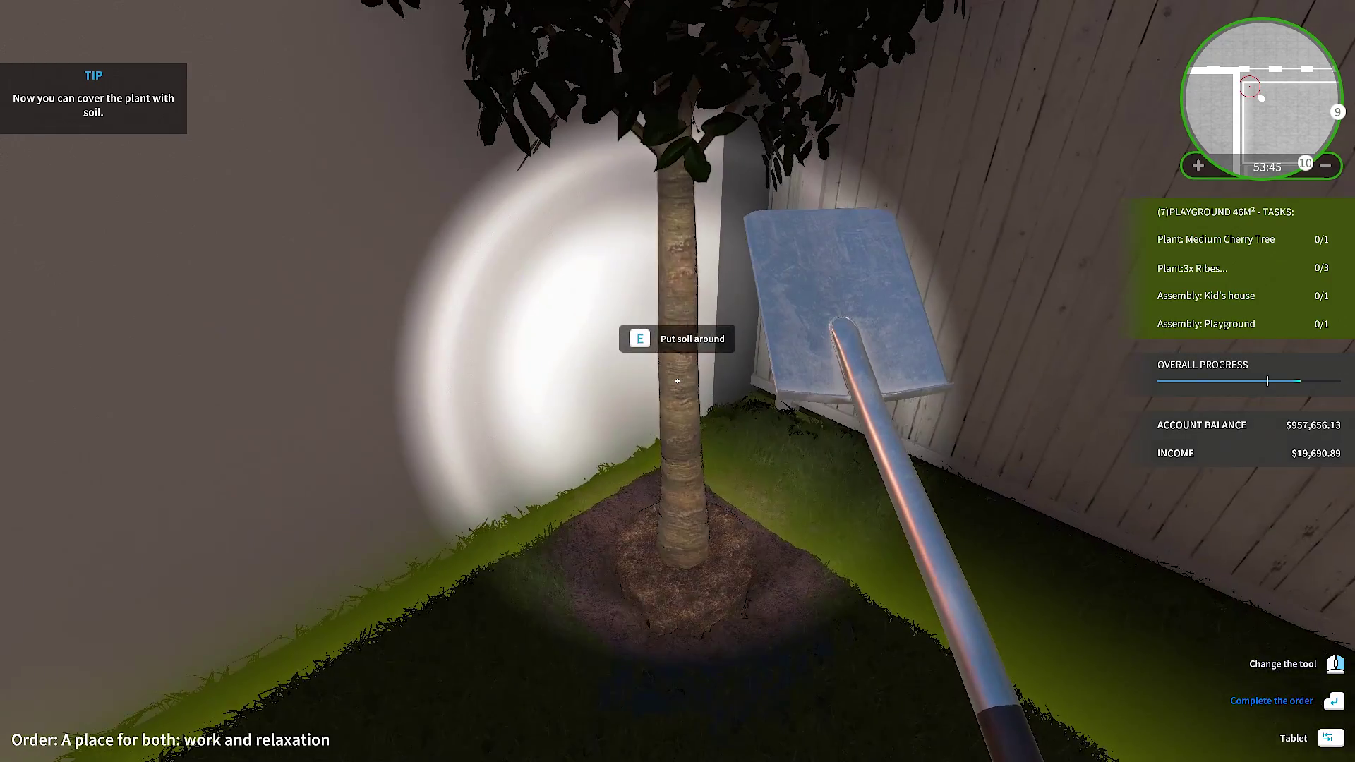
left_click(677, 382)
left_click(677, 381)
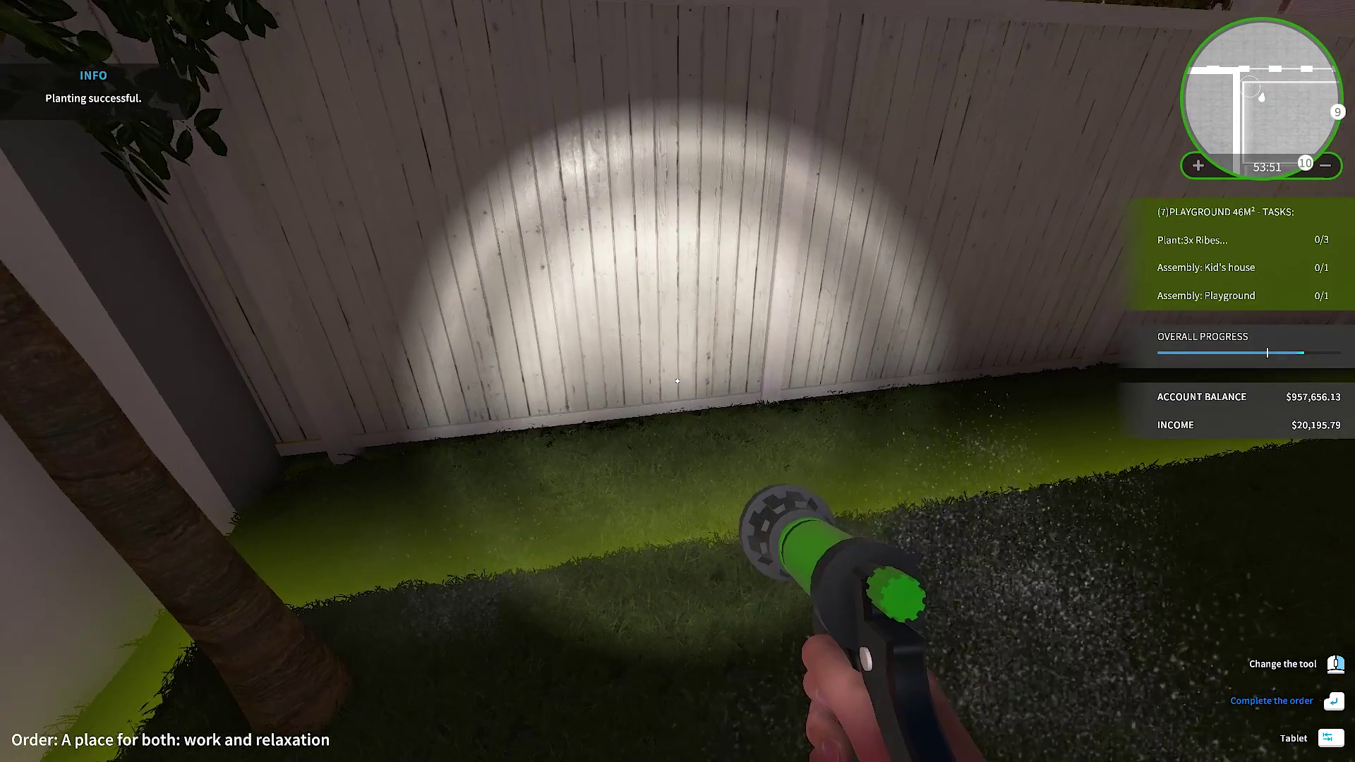
Buy a Ribes bush, plant it by the fence and cover it with soil.
key("Tab")
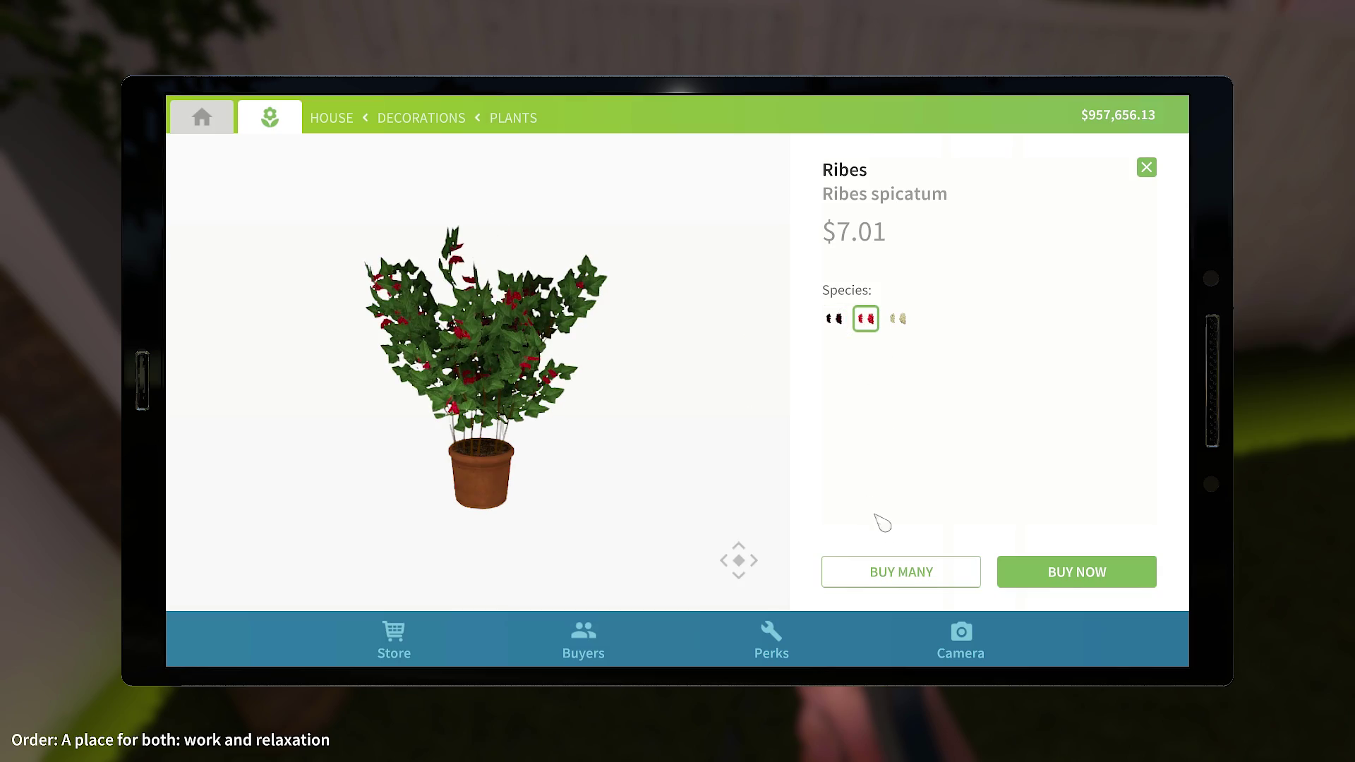
left_click(899, 582)
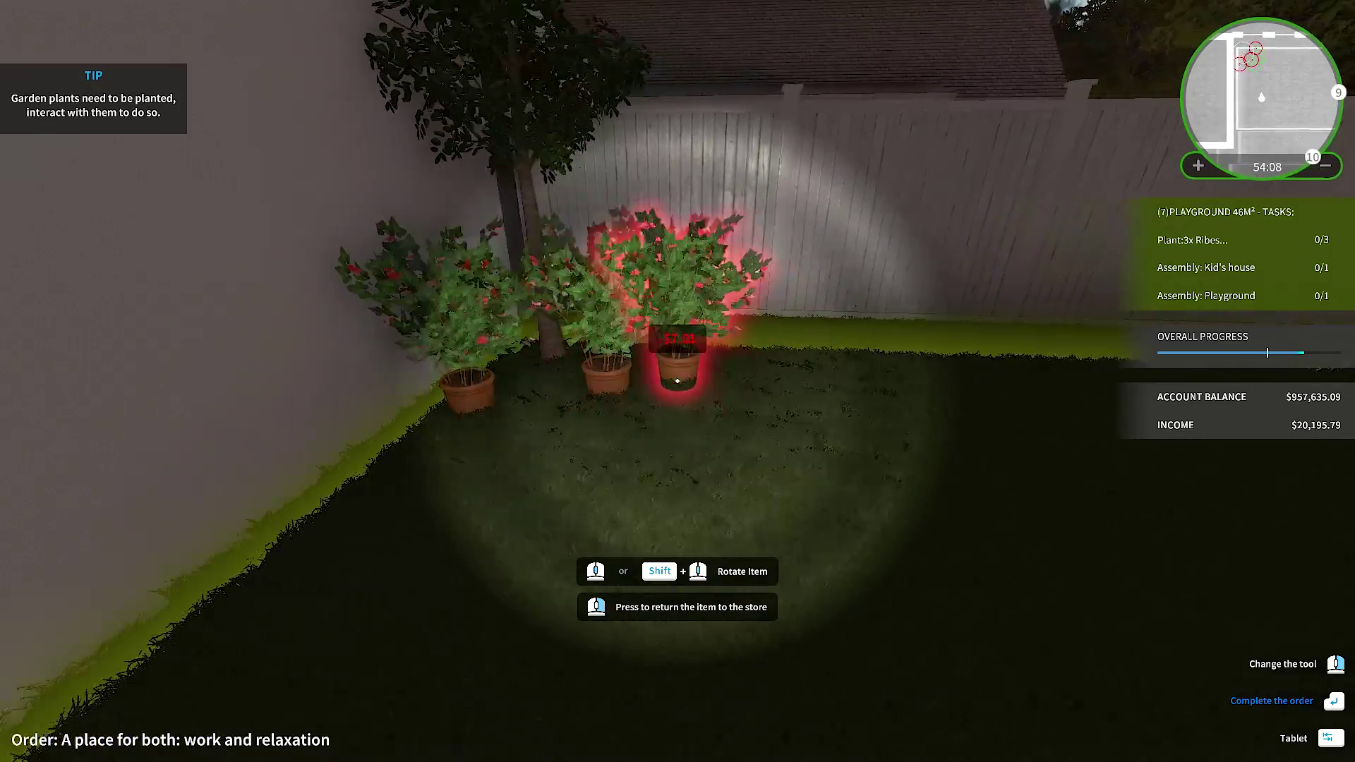
left_click(677, 380)
key("e")
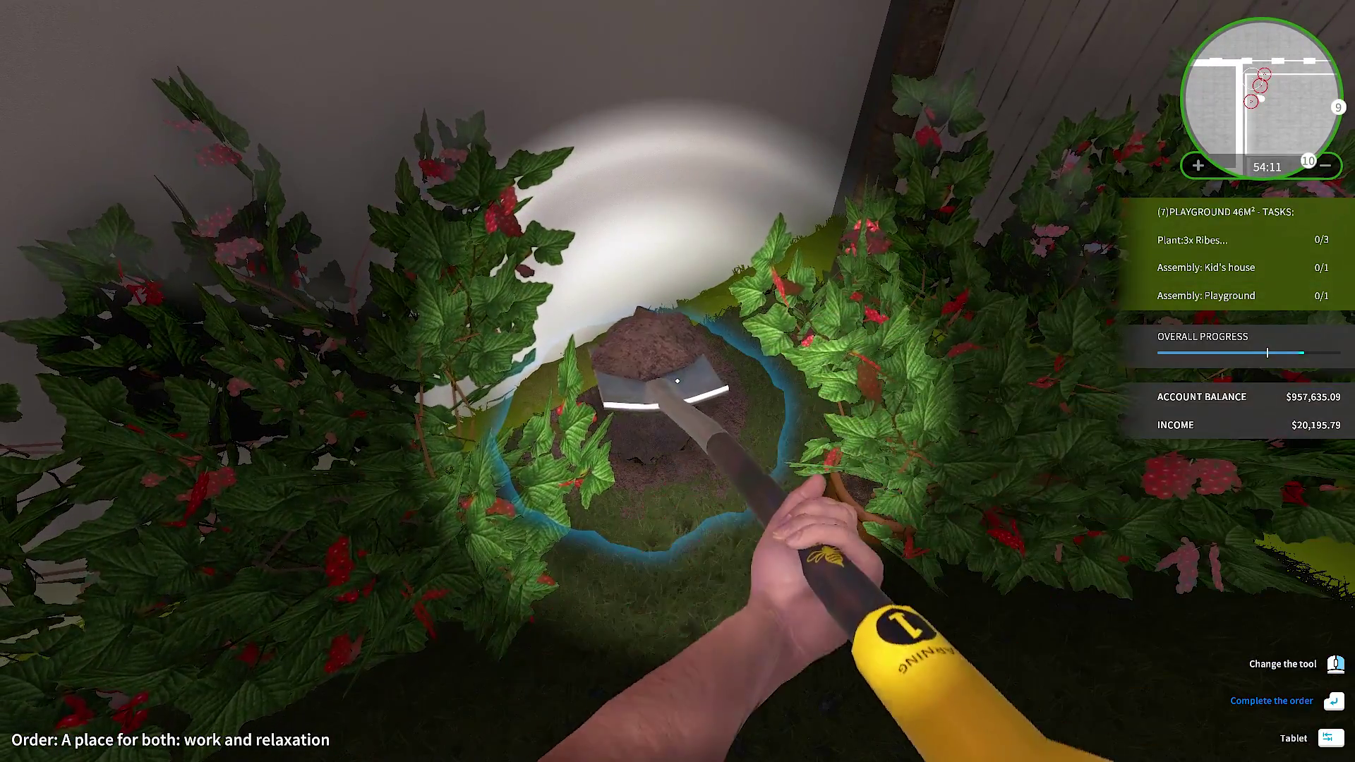
left_click(677, 379)
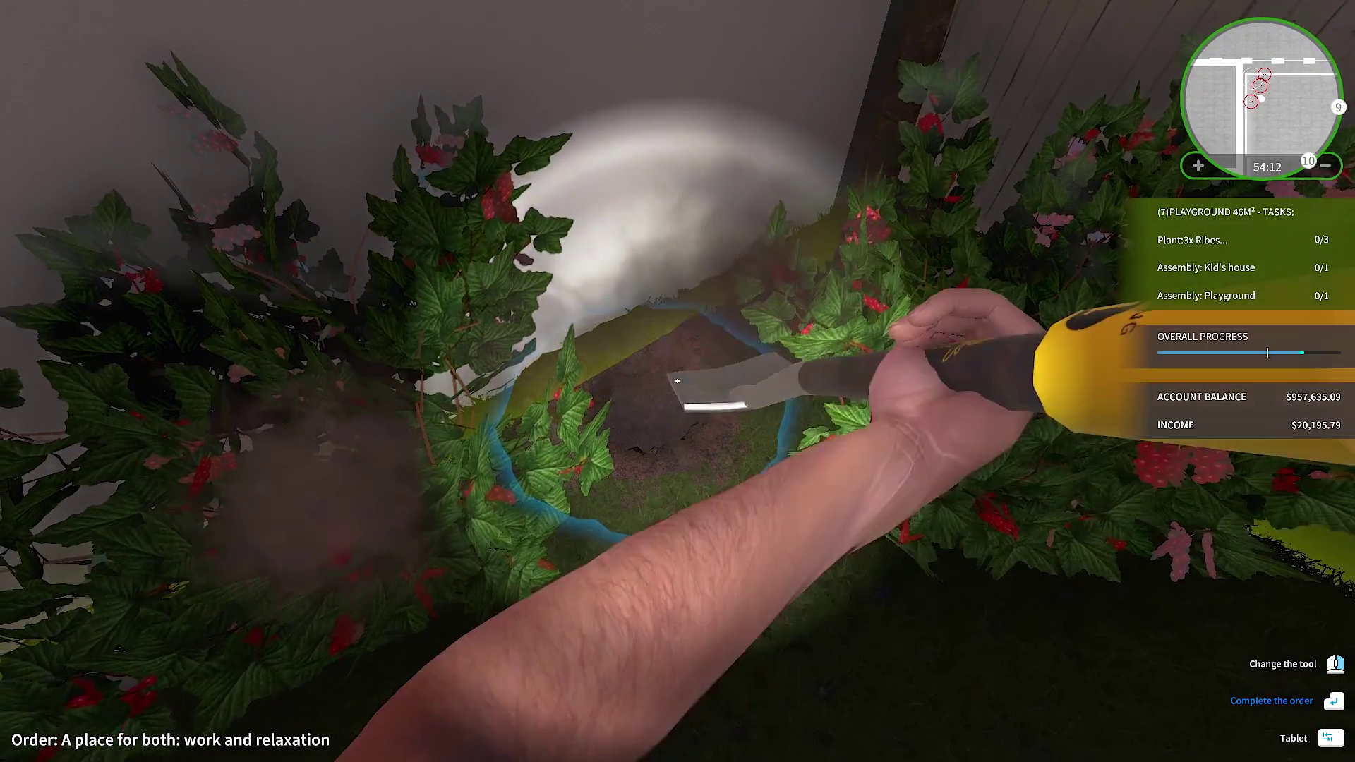
left_click(677, 379)
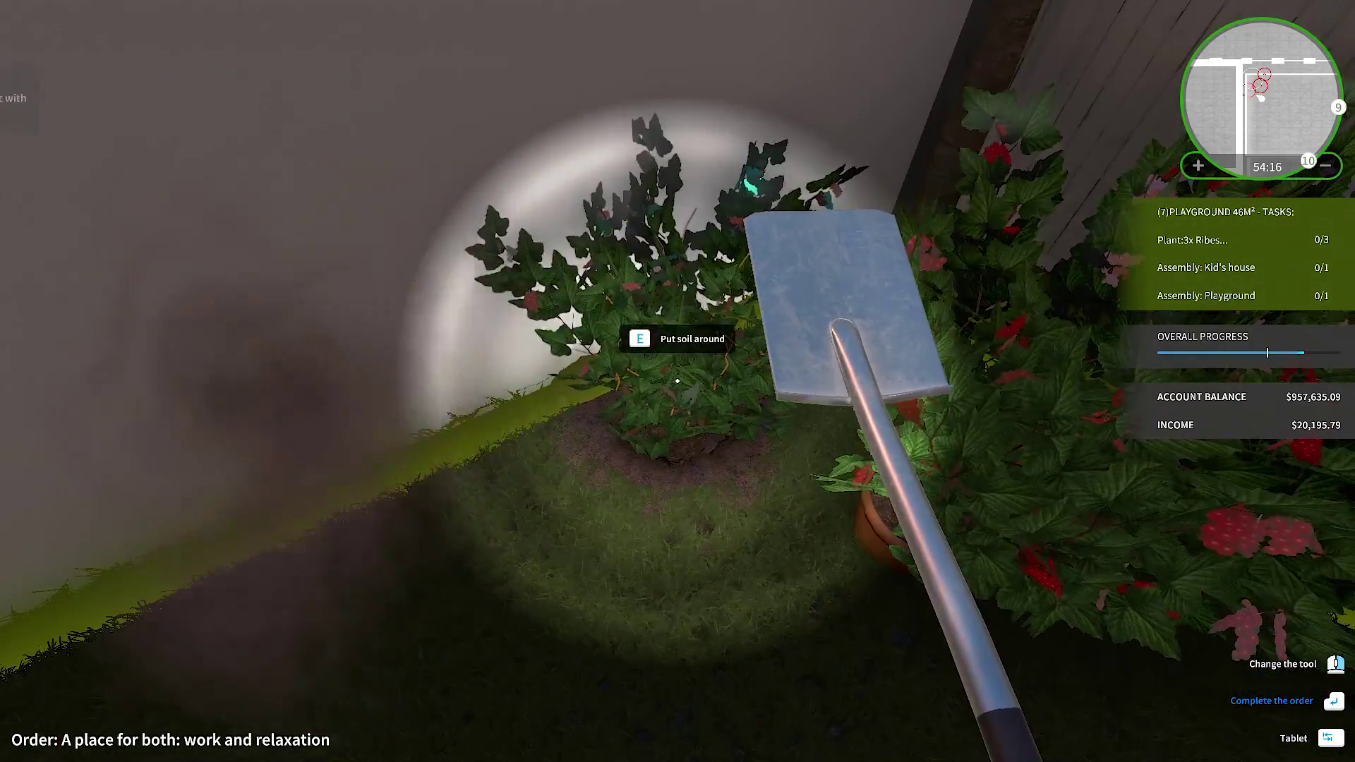
key("e")
left_click(678, 379)
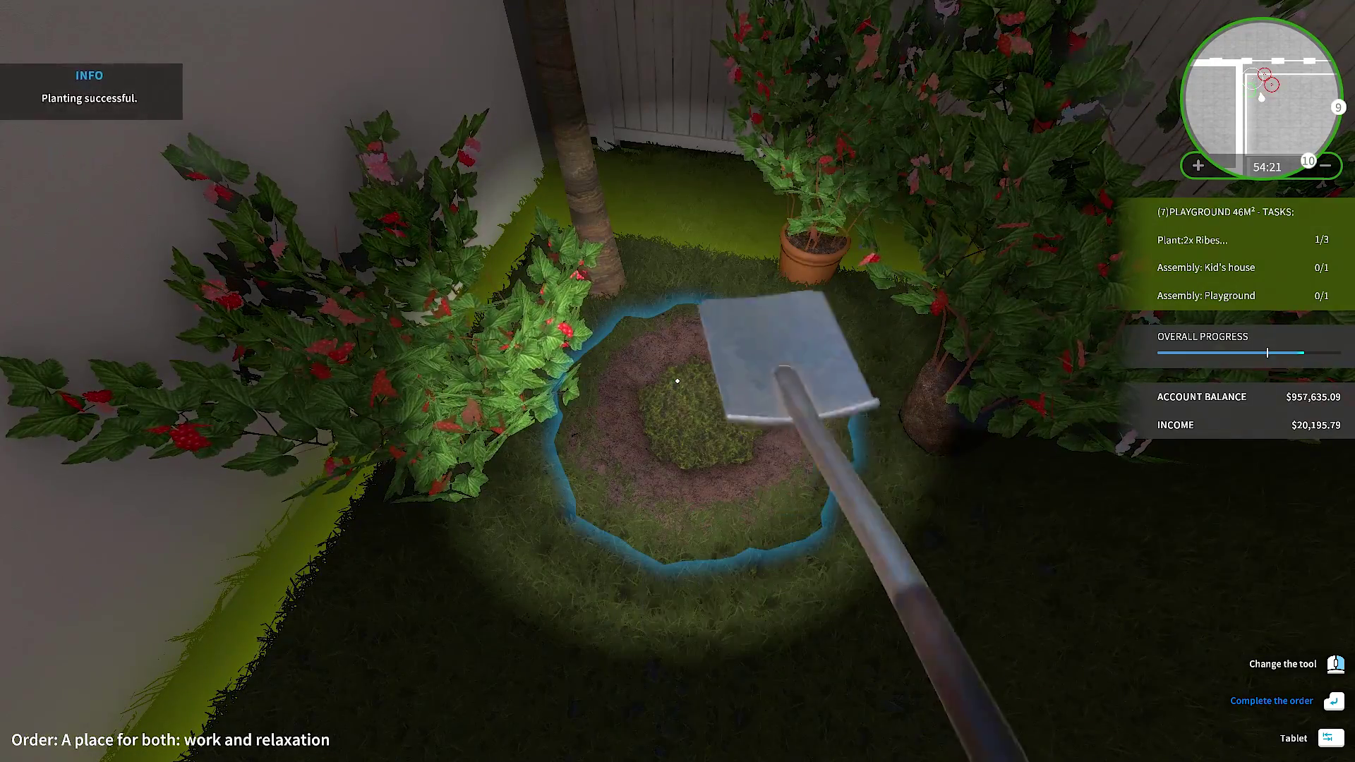
Plant, bury and water the next Ribes bush, then set the last bush in its hole.
left_click(677, 379)
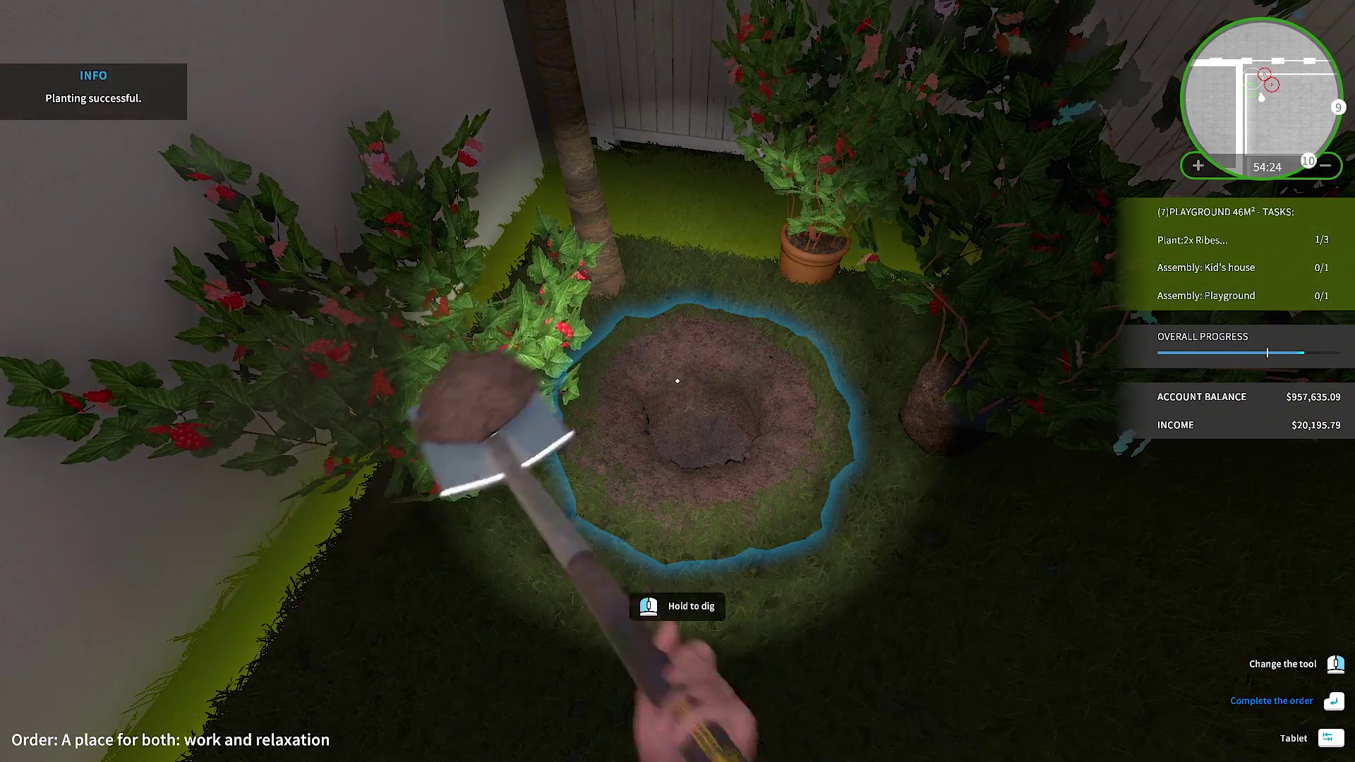
left_click(677, 379)
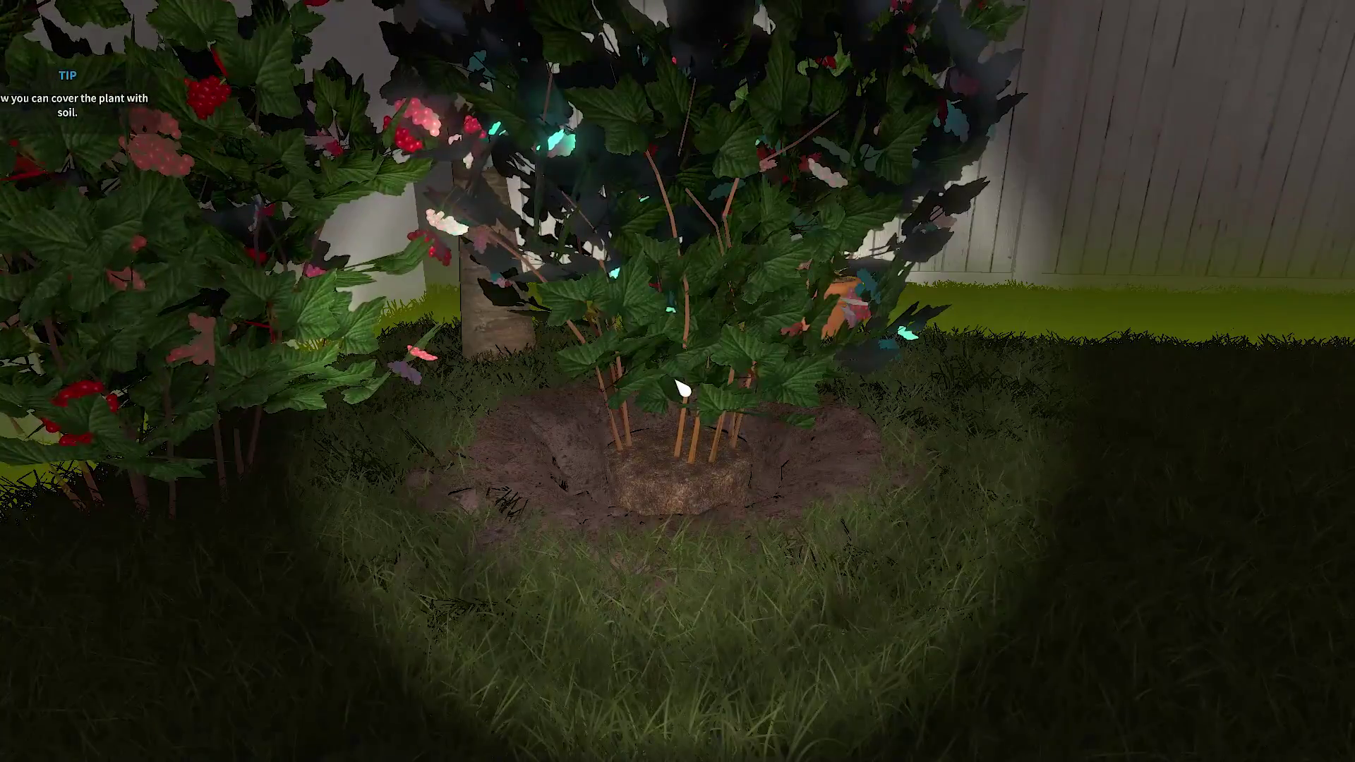
left_click(678, 381)
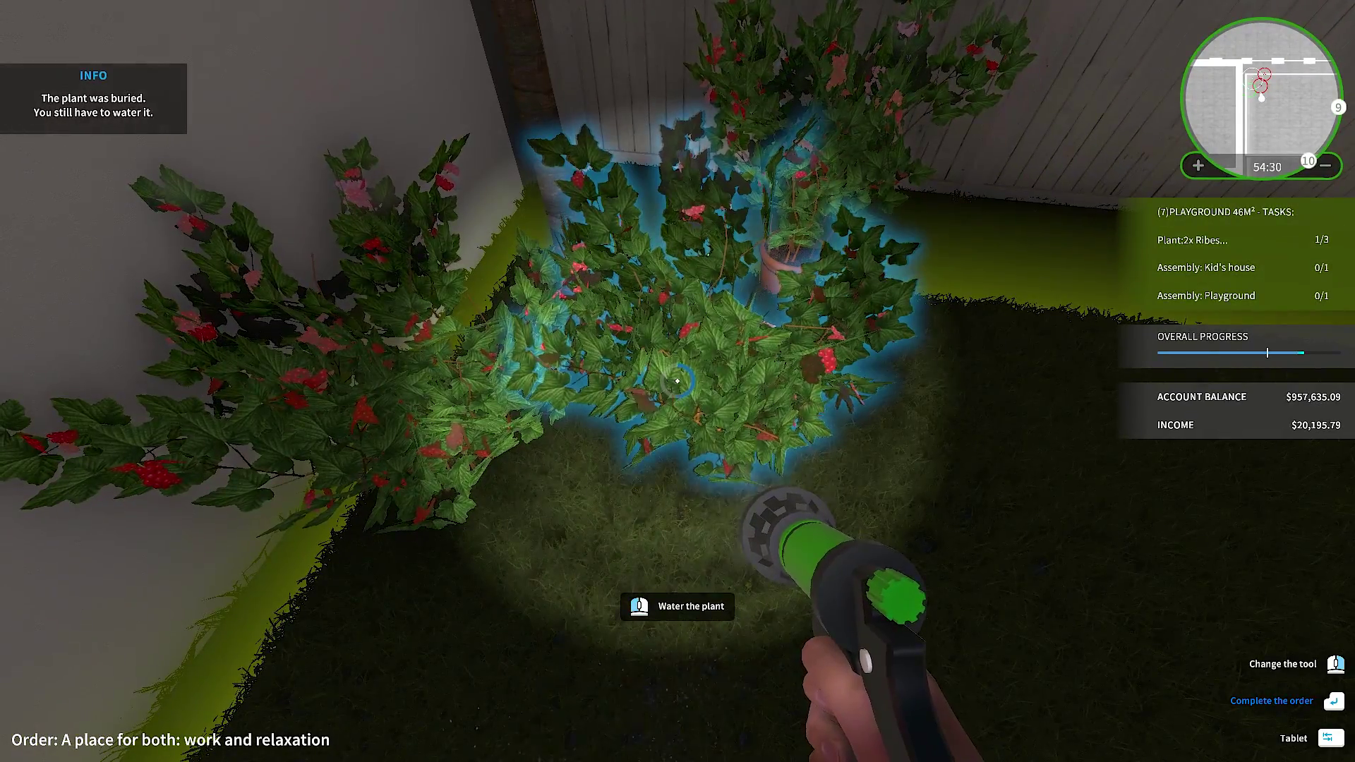
left_click(678, 381)
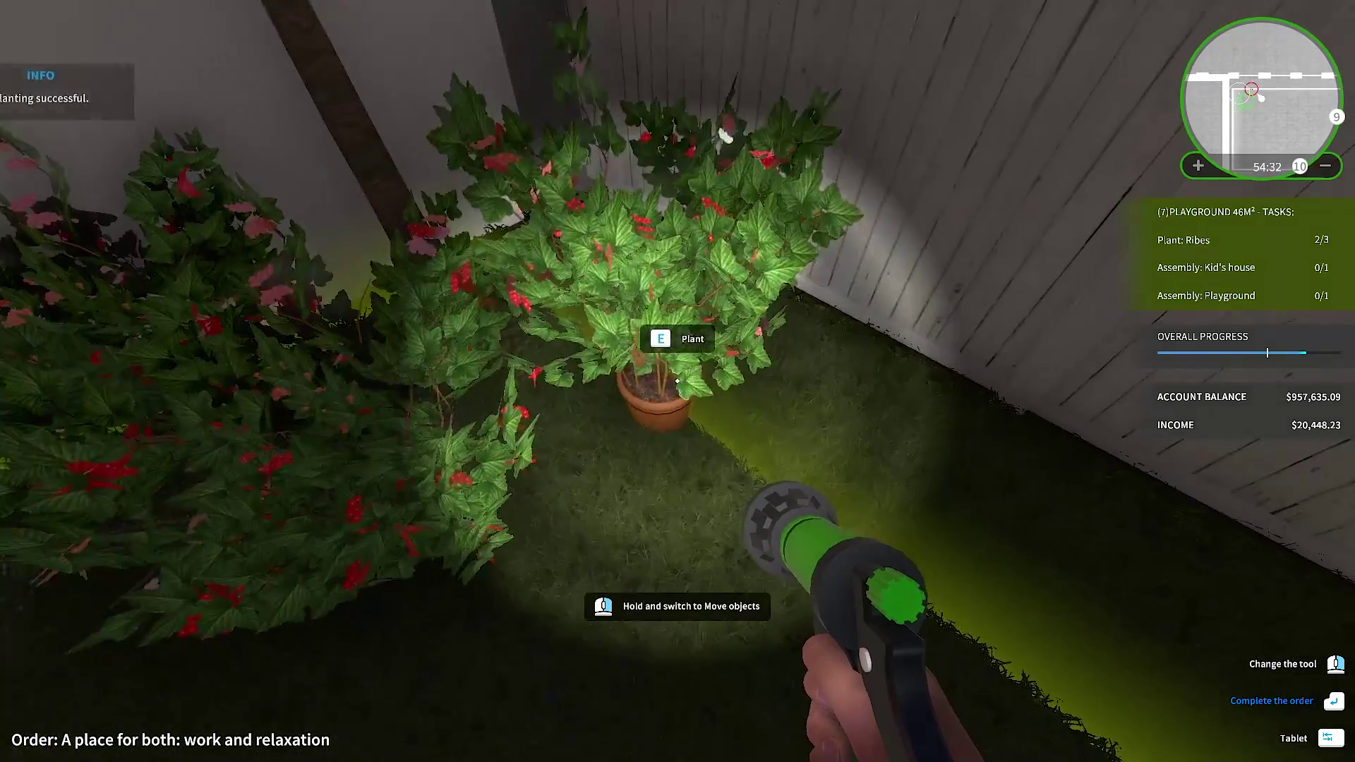
scroll(678, 382, "down", 1)
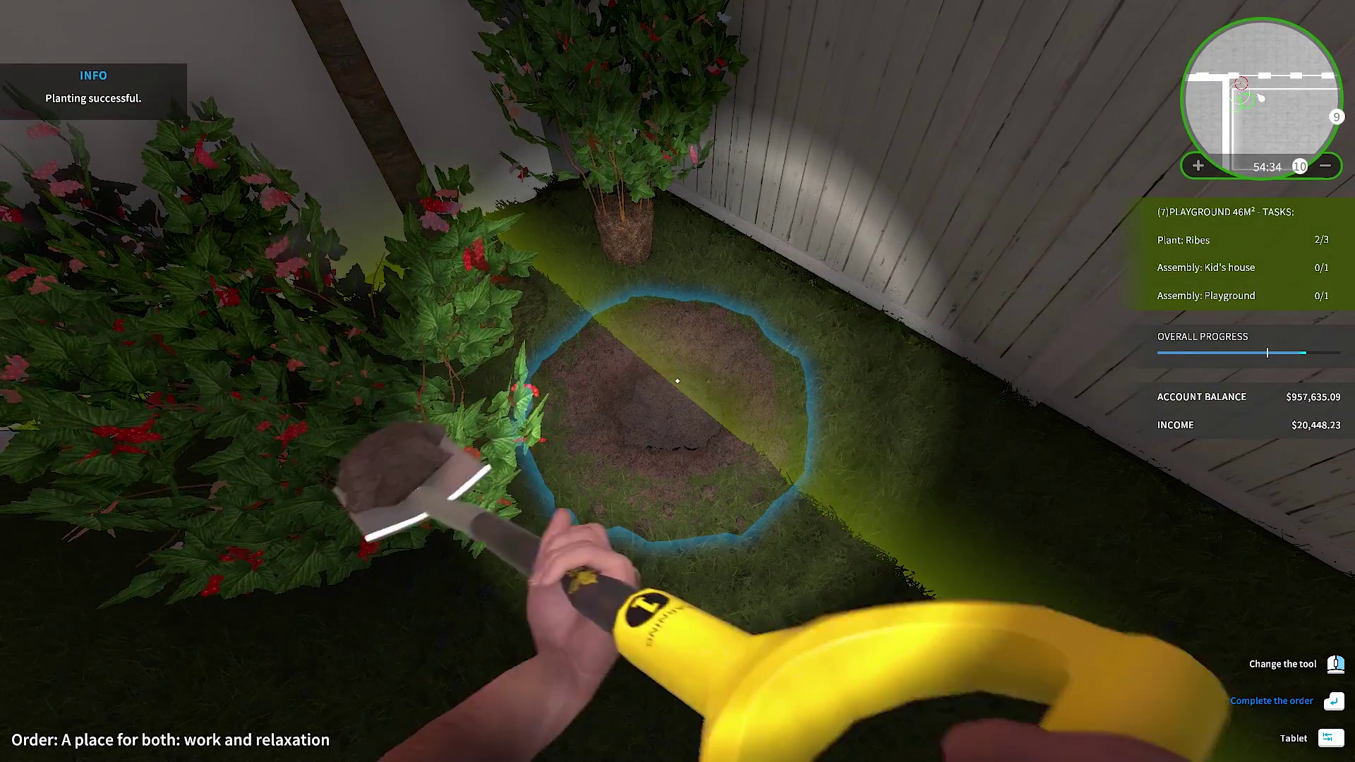
scroll(677, 381, "up", 1)
scroll(678, 381, "up", 1)
scroll(677, 381, "down", 1)
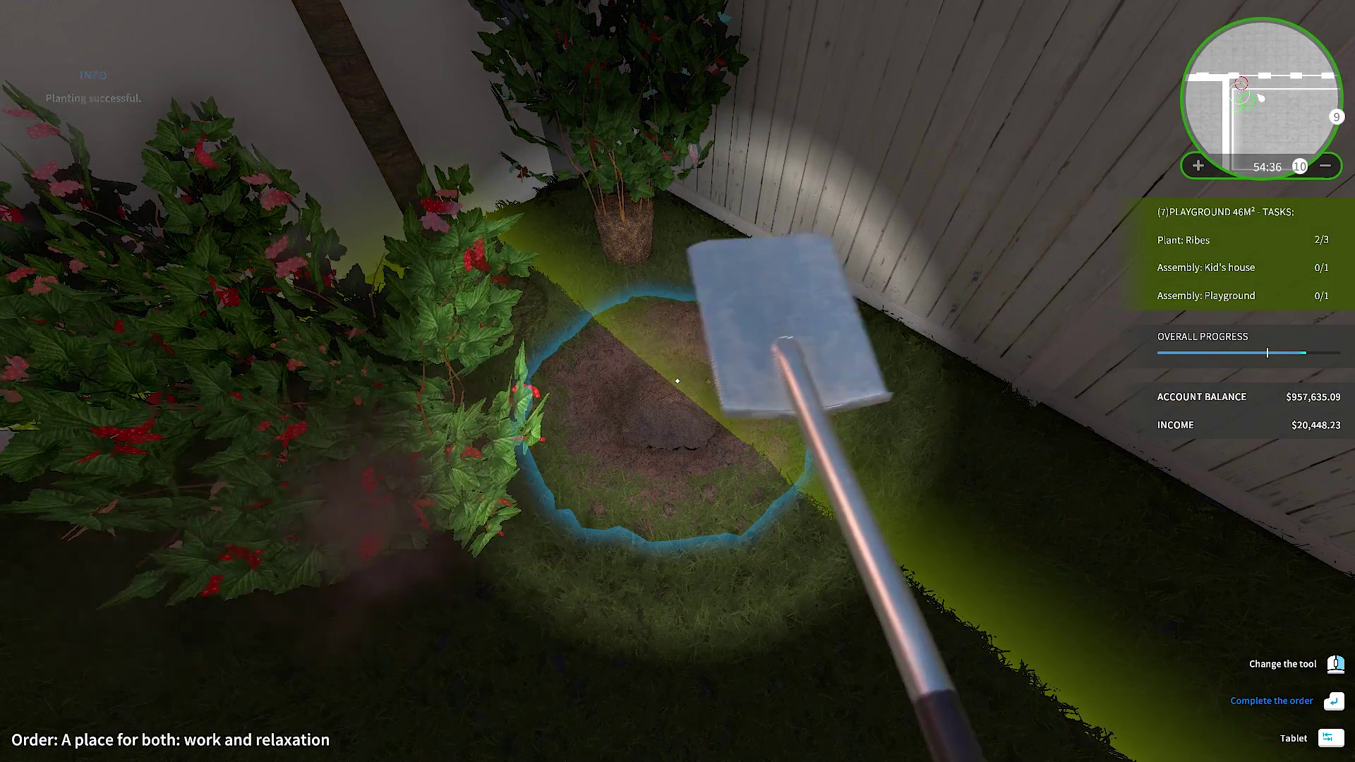
left_click(677, 381)
scroll(678, 381, "down", 1)
scroll(678, 381, "up", 1)
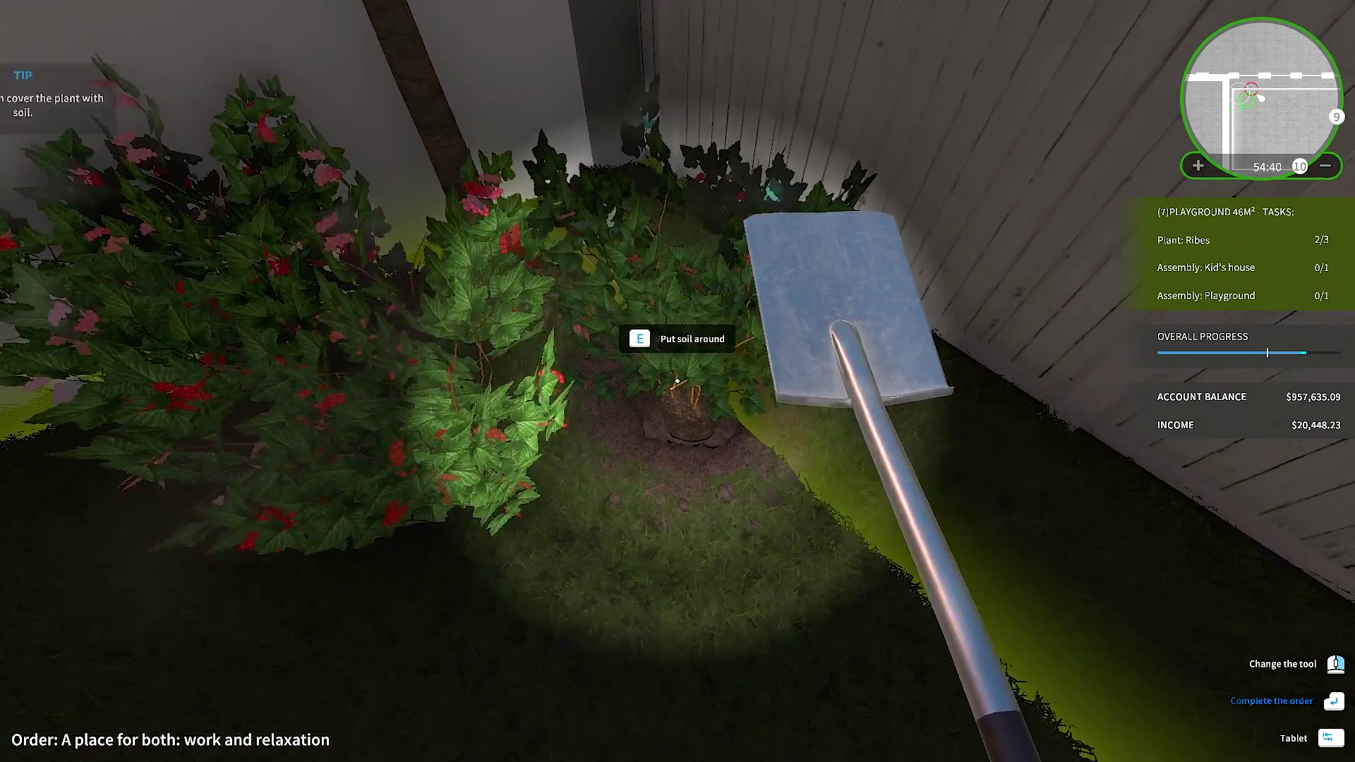
left_click(678, 381)
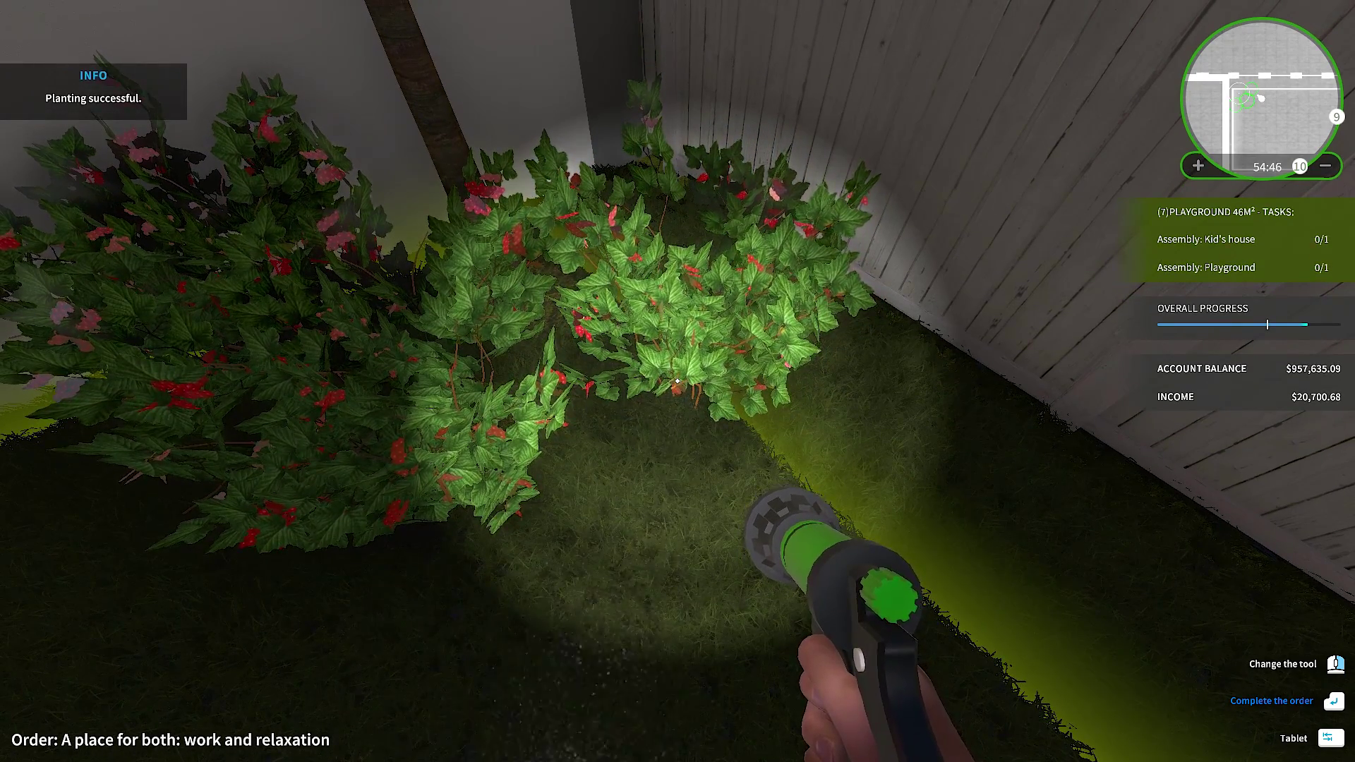
Buy the $112.20 red Kid's house and position it on the lawn by the wall.
key("Tab")
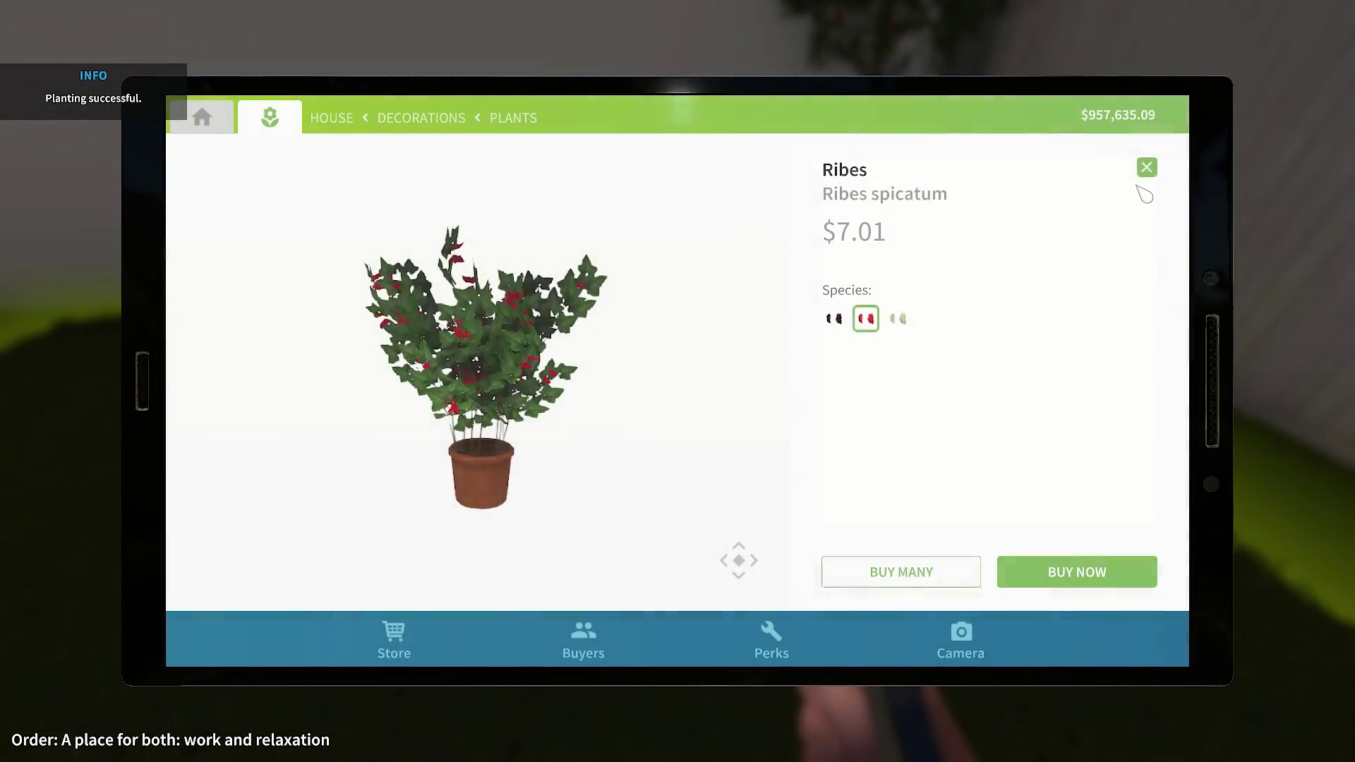
left_click(1152, 172)
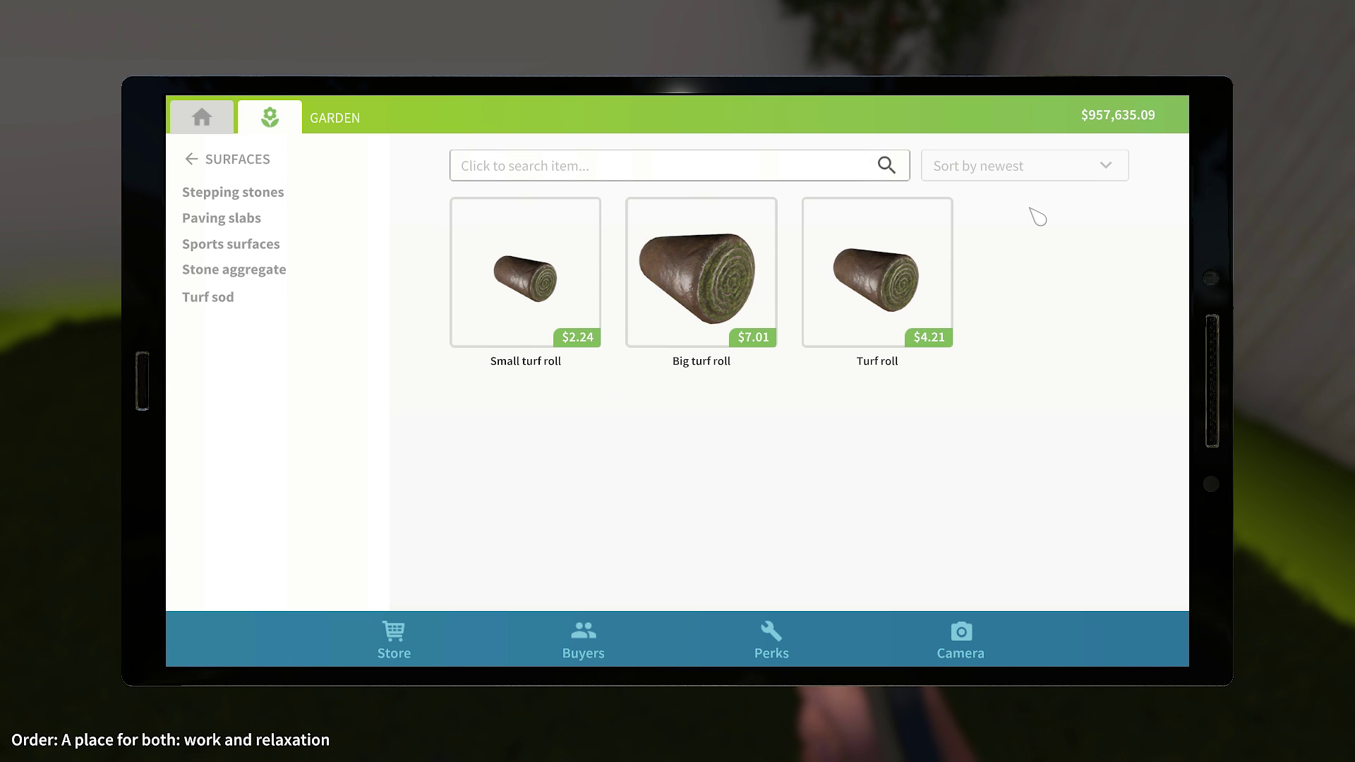
type("kids")
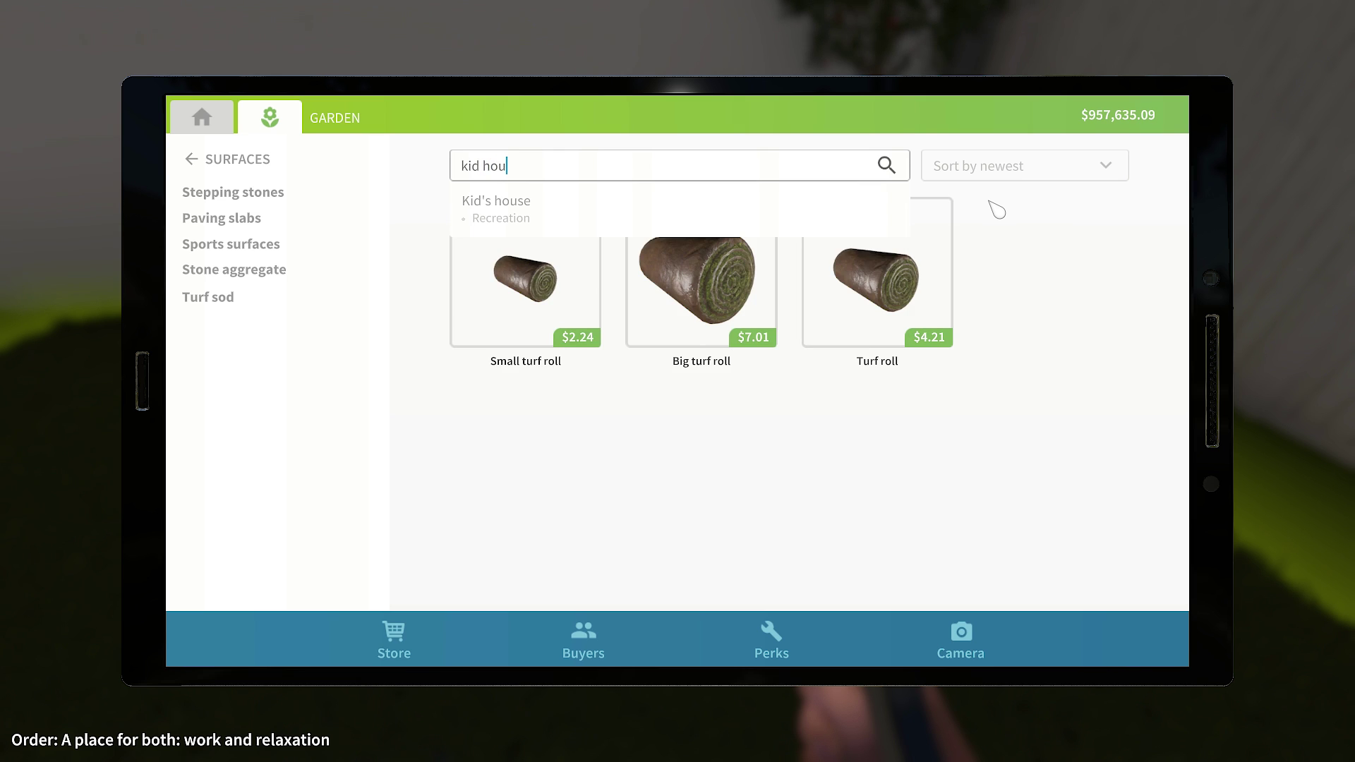
left_click(507, 209)
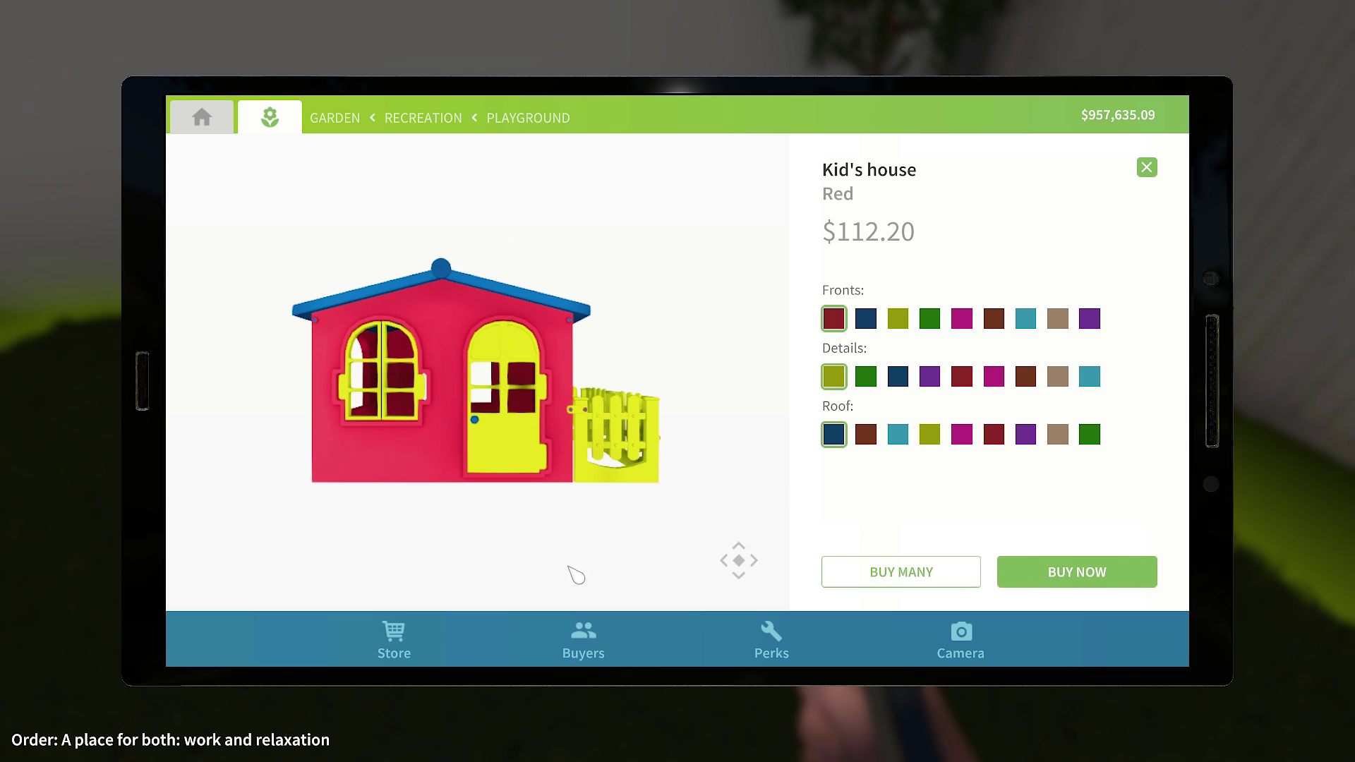
left_click(1060, 581)
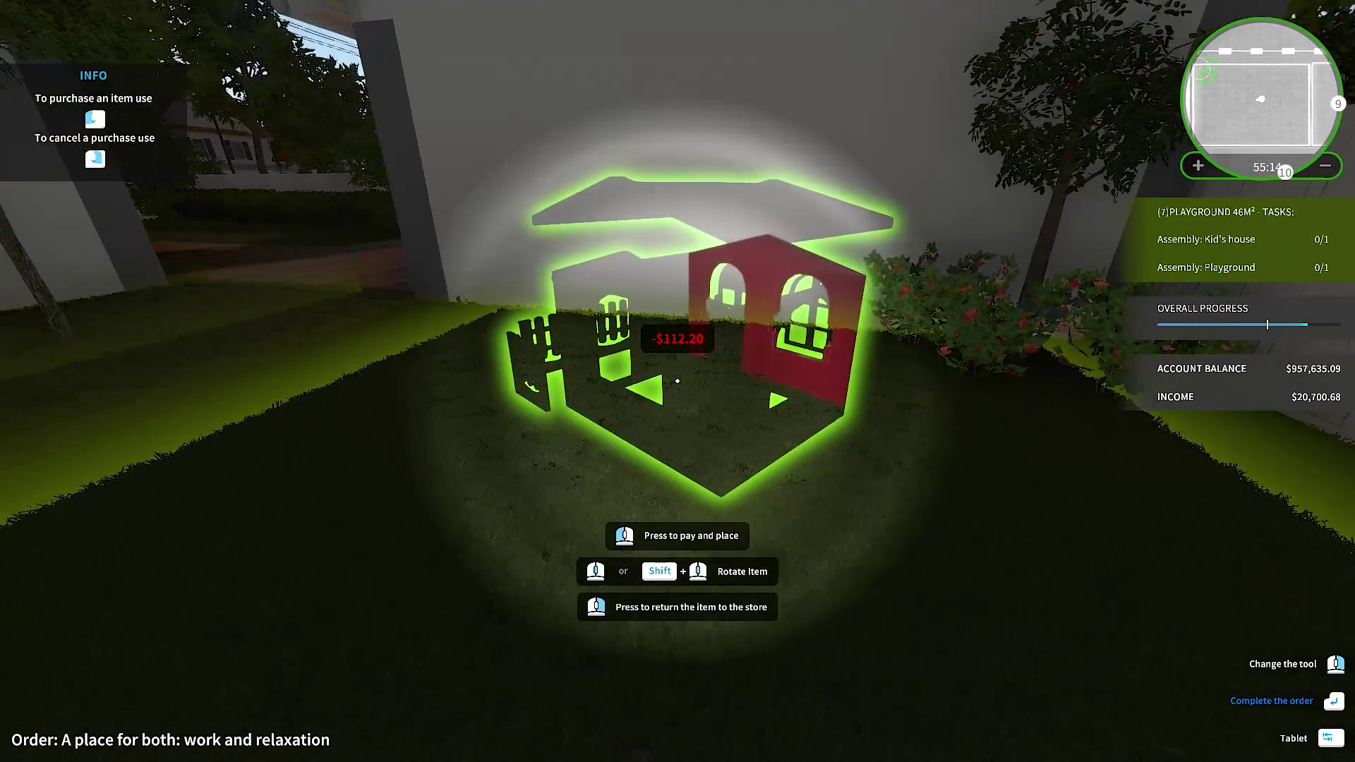
scroll(678, 382, "down", 2)
scroll(677, 381, "down", 2)
scroll(678, 382, "down", 2)
scroll(678, 381, "down", 2)
scroll(678, 381, "down", 2)
scroll(677, 380, "down", 2)
scroll(678, 382, "down", 2)
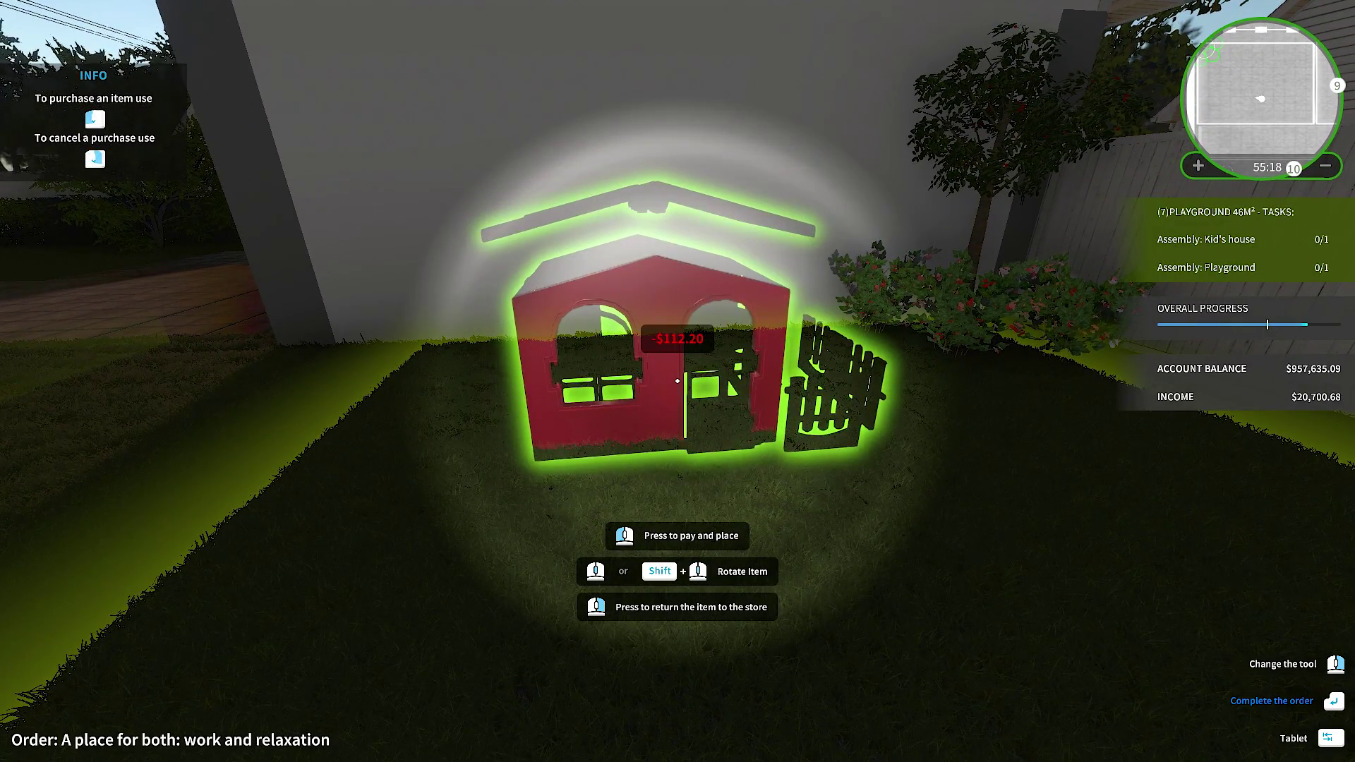
key("s")
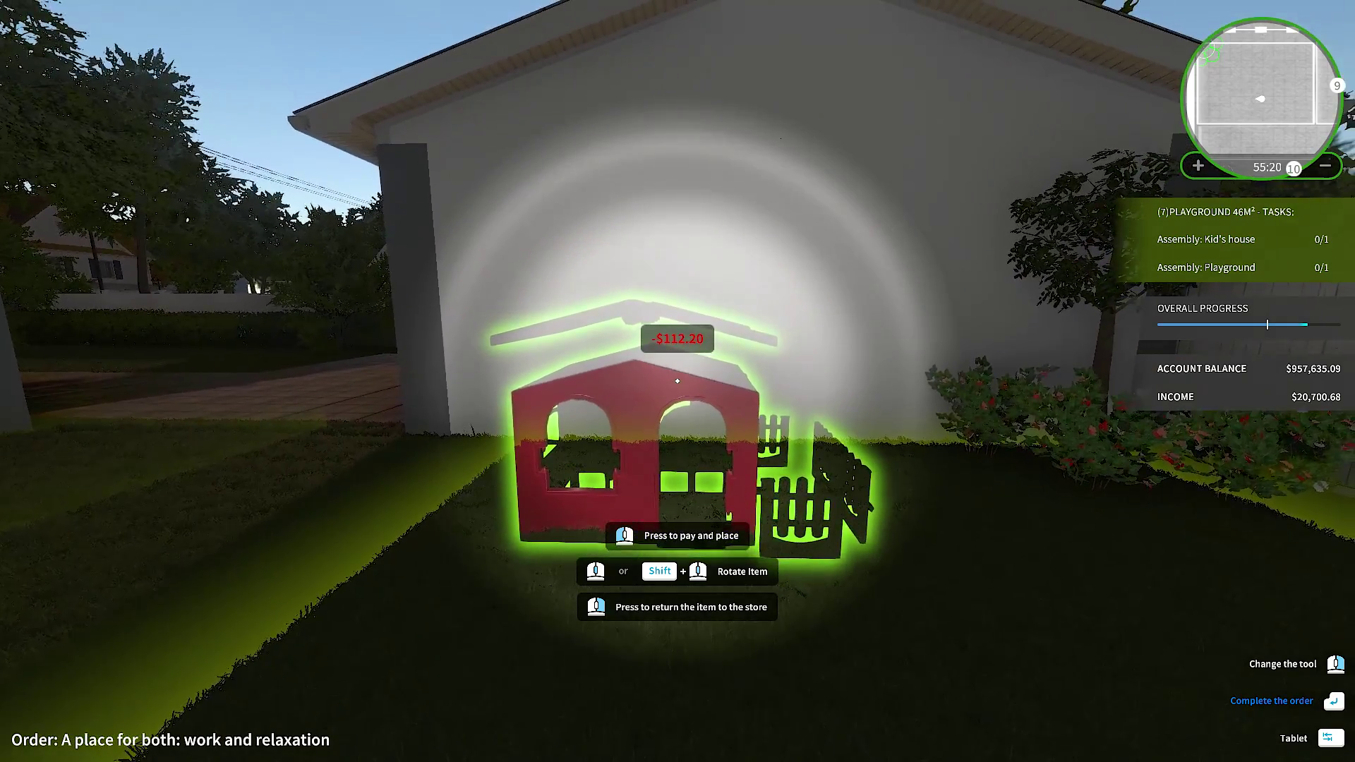
key("w")
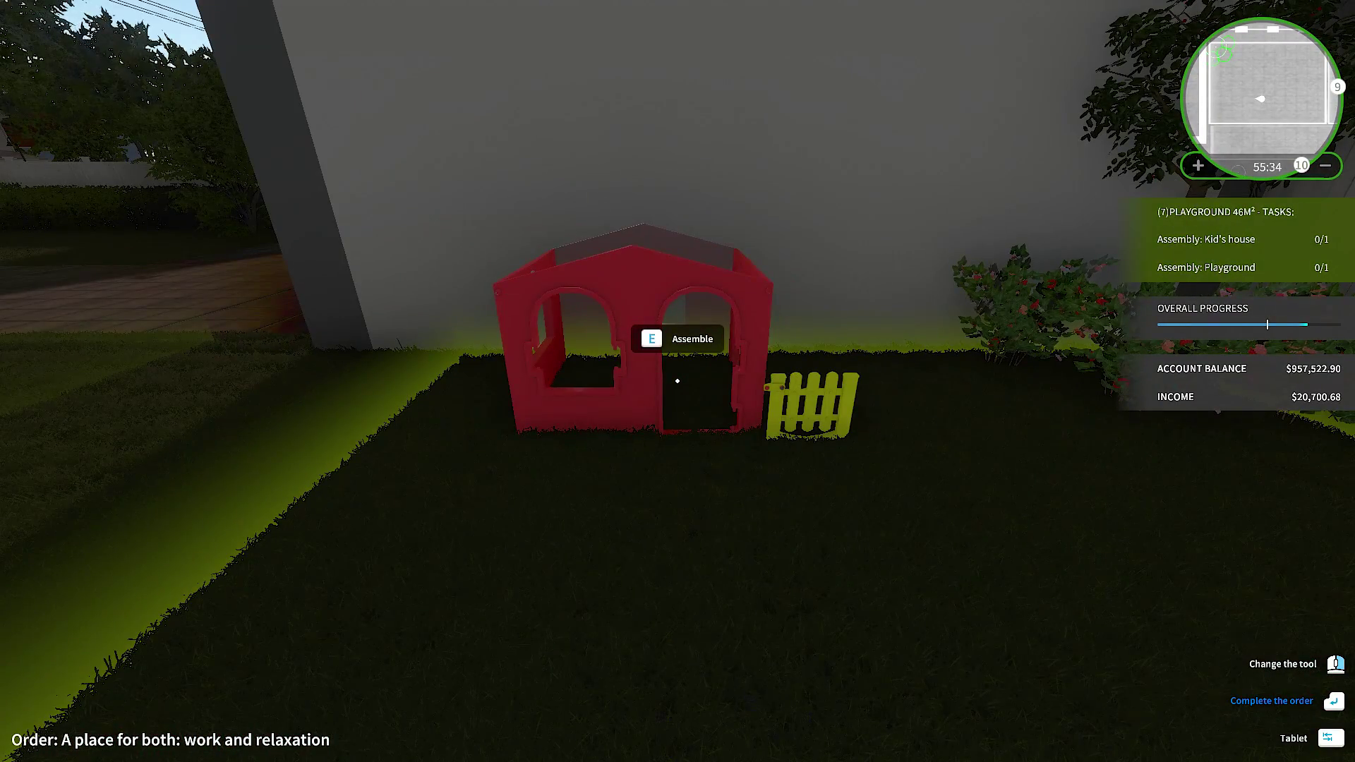
Sell the placed red playhouse and its fence for $89.76.
key("w")
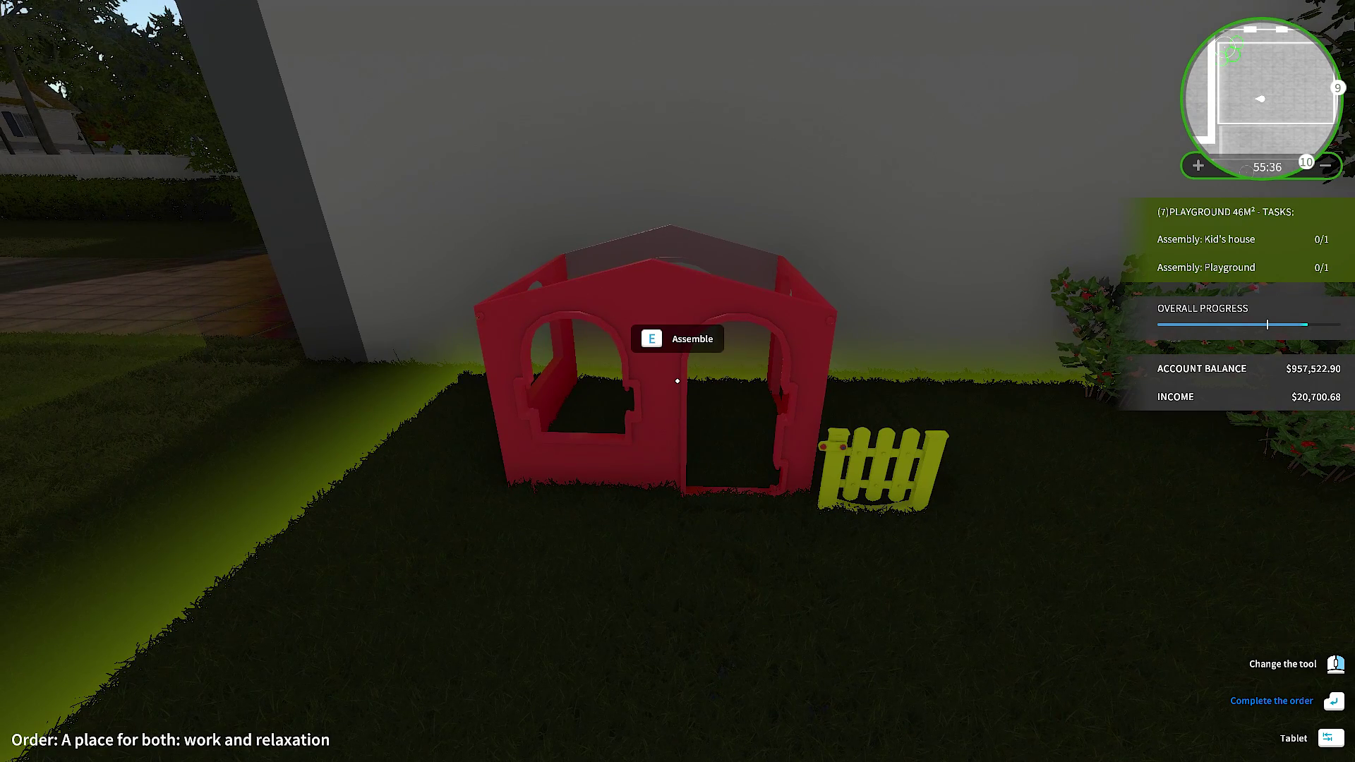
right_click(677, 380)
left_click(677, 381)
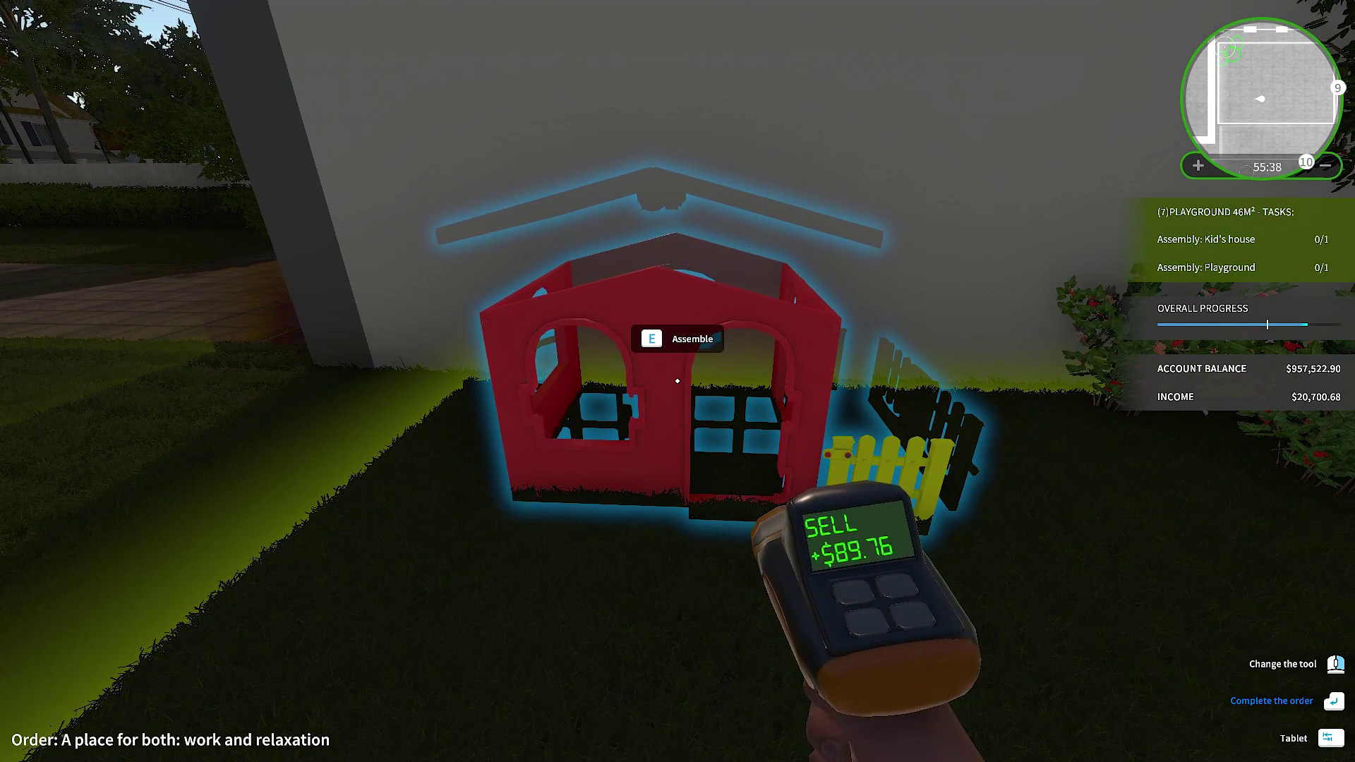
right_click(678, 381)
left_click(678, 380)
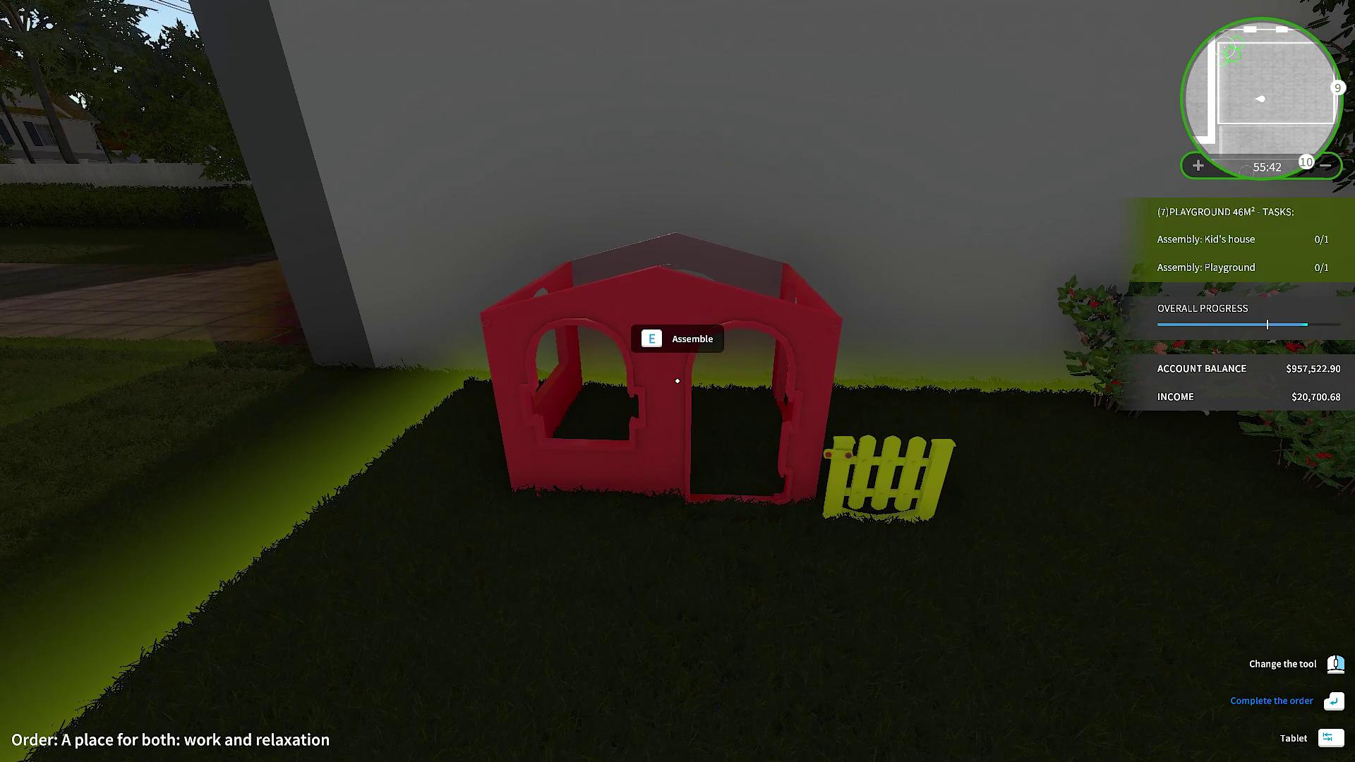
key("w")
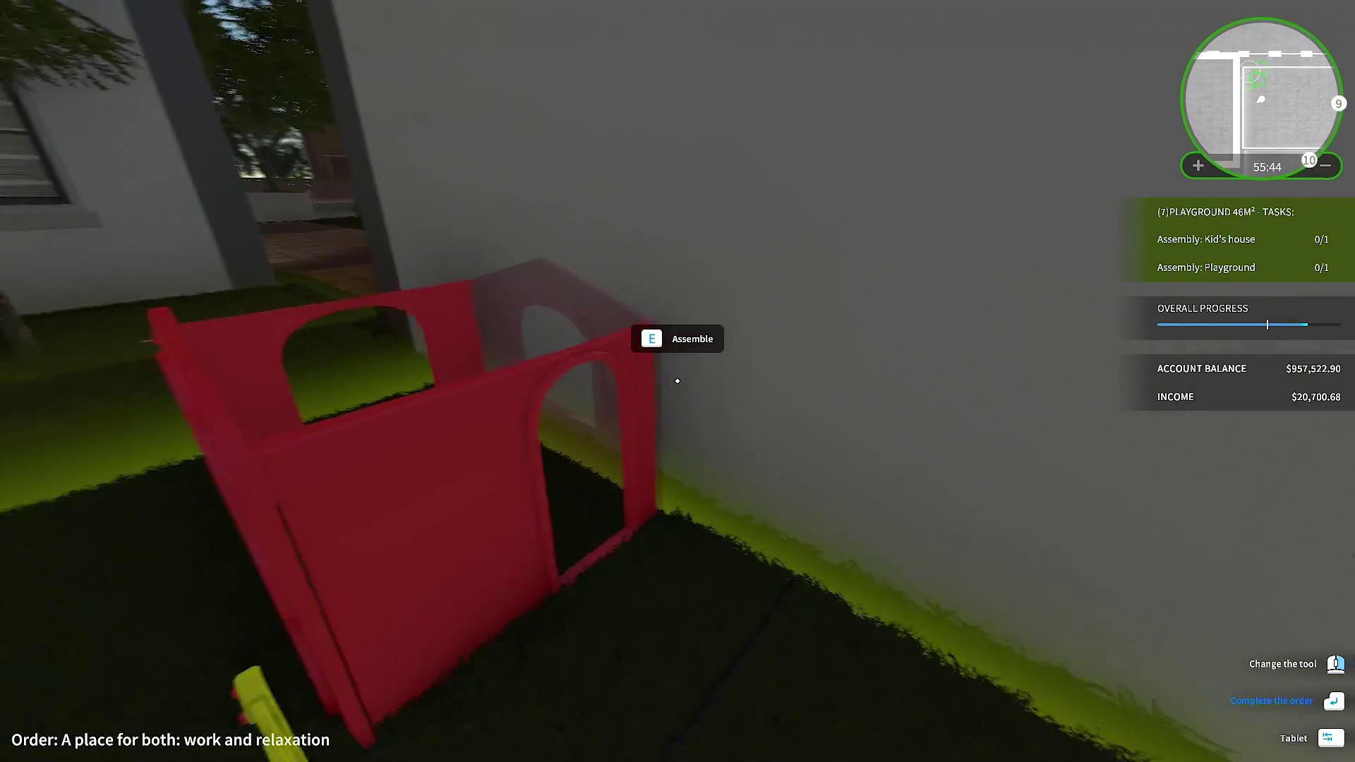
key("s")
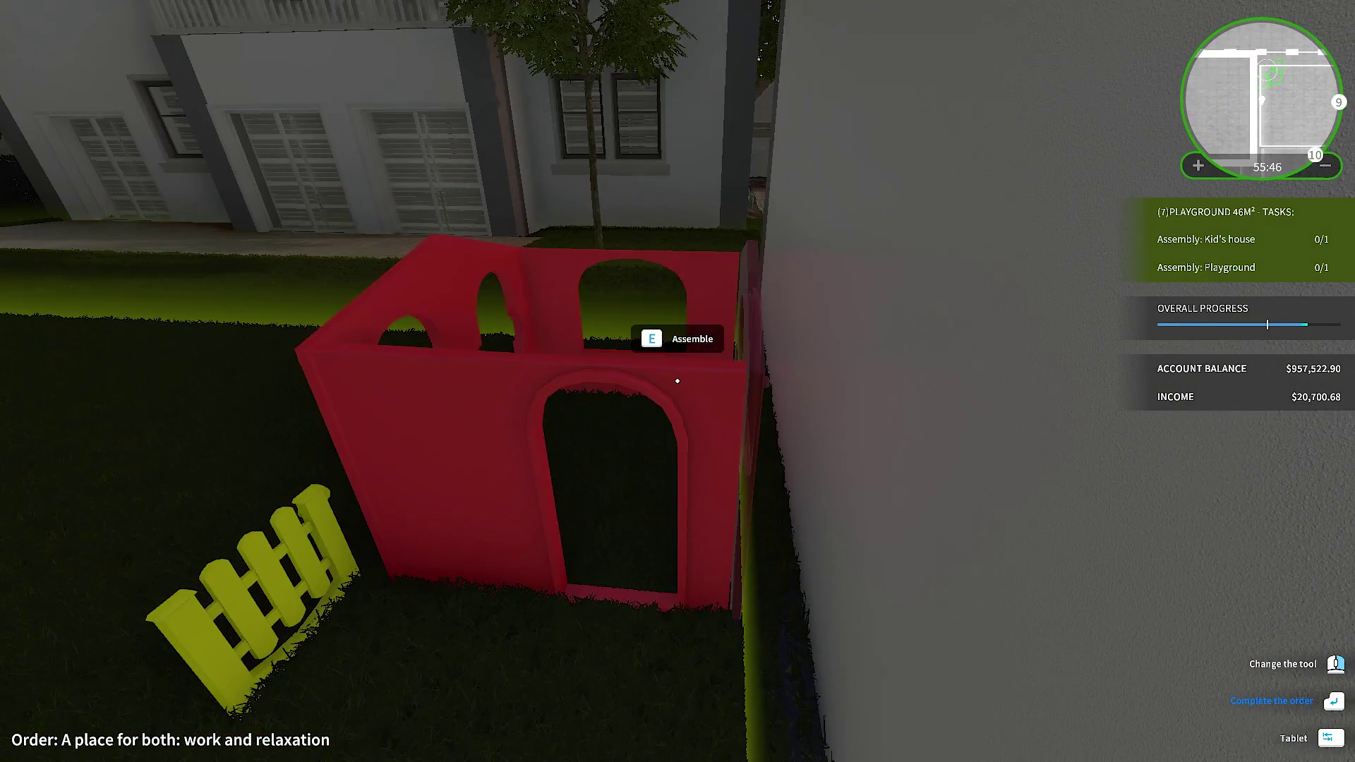
key("e")
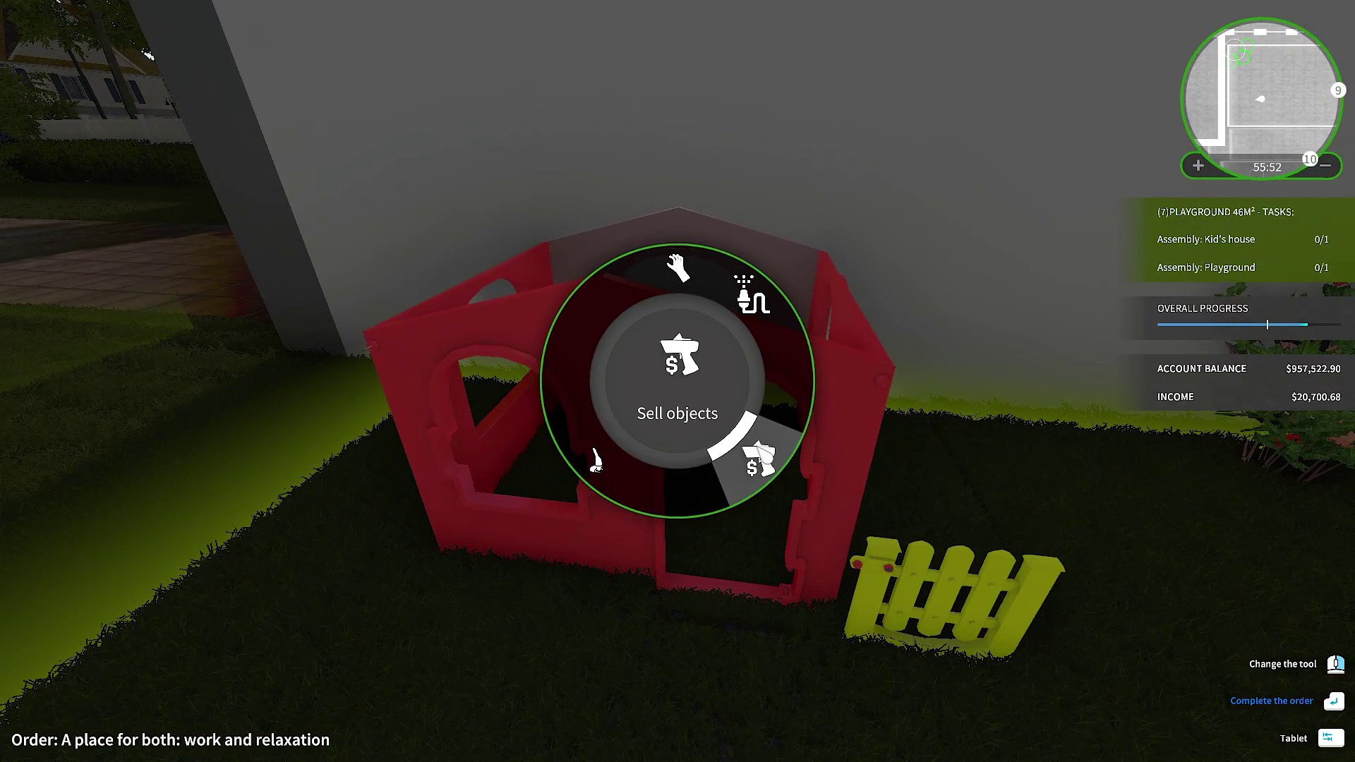
left_click(678, 381)
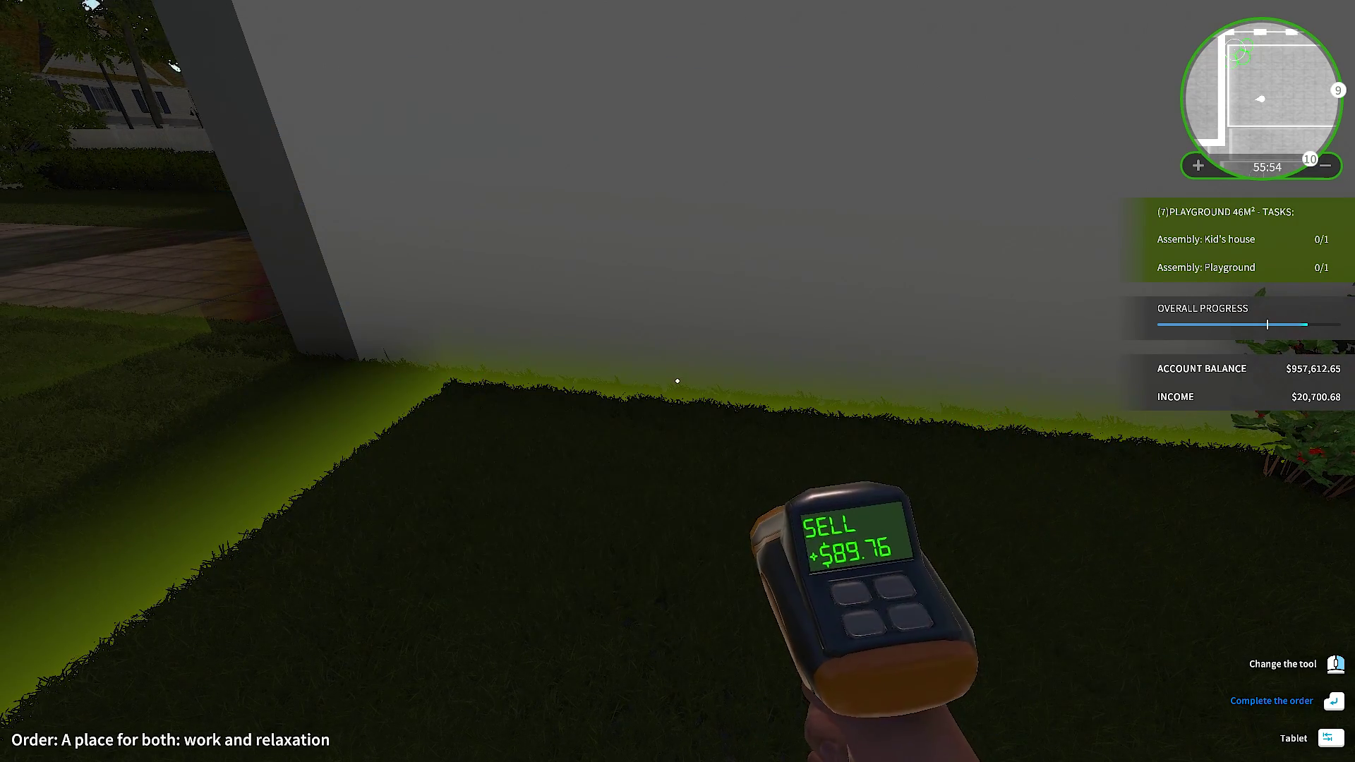
Buy another Kid's house and place it on the lawn.
key("Tab")
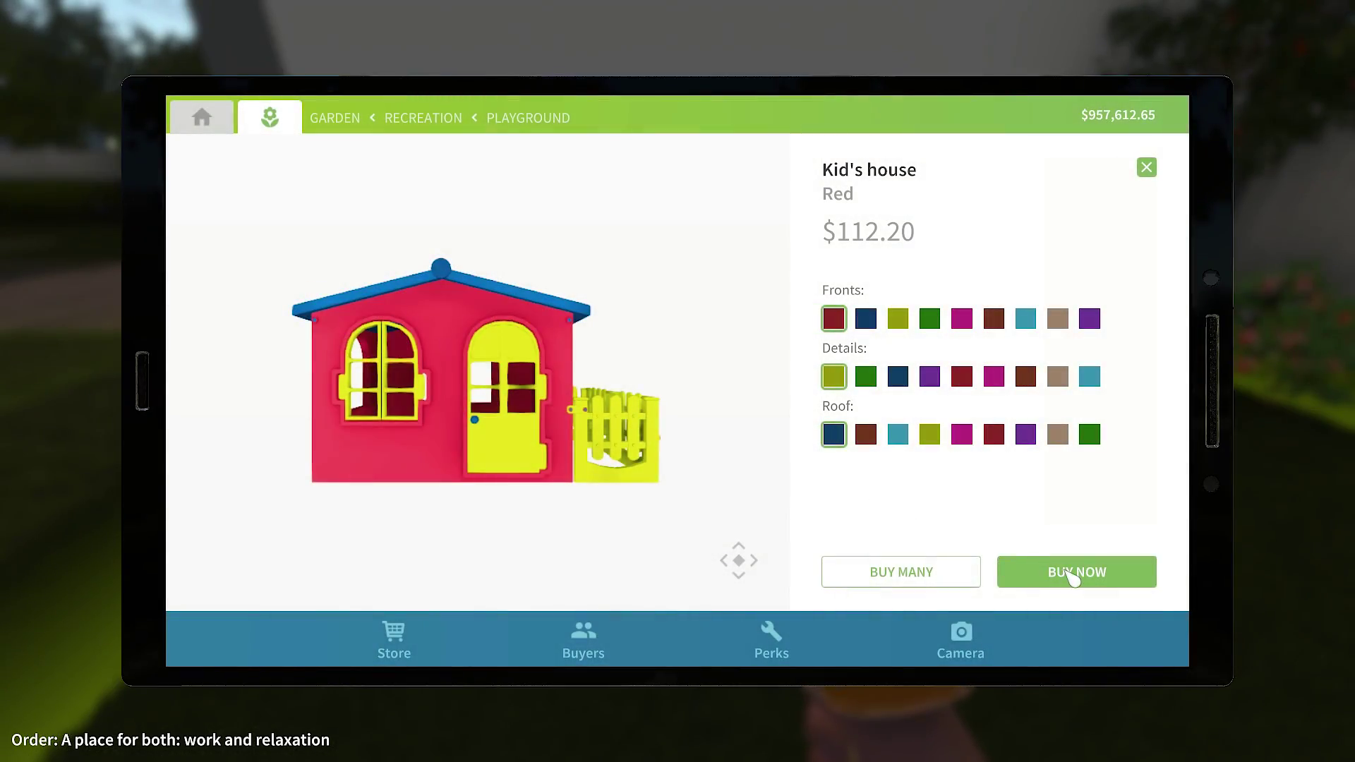
left_click(1074, 571)
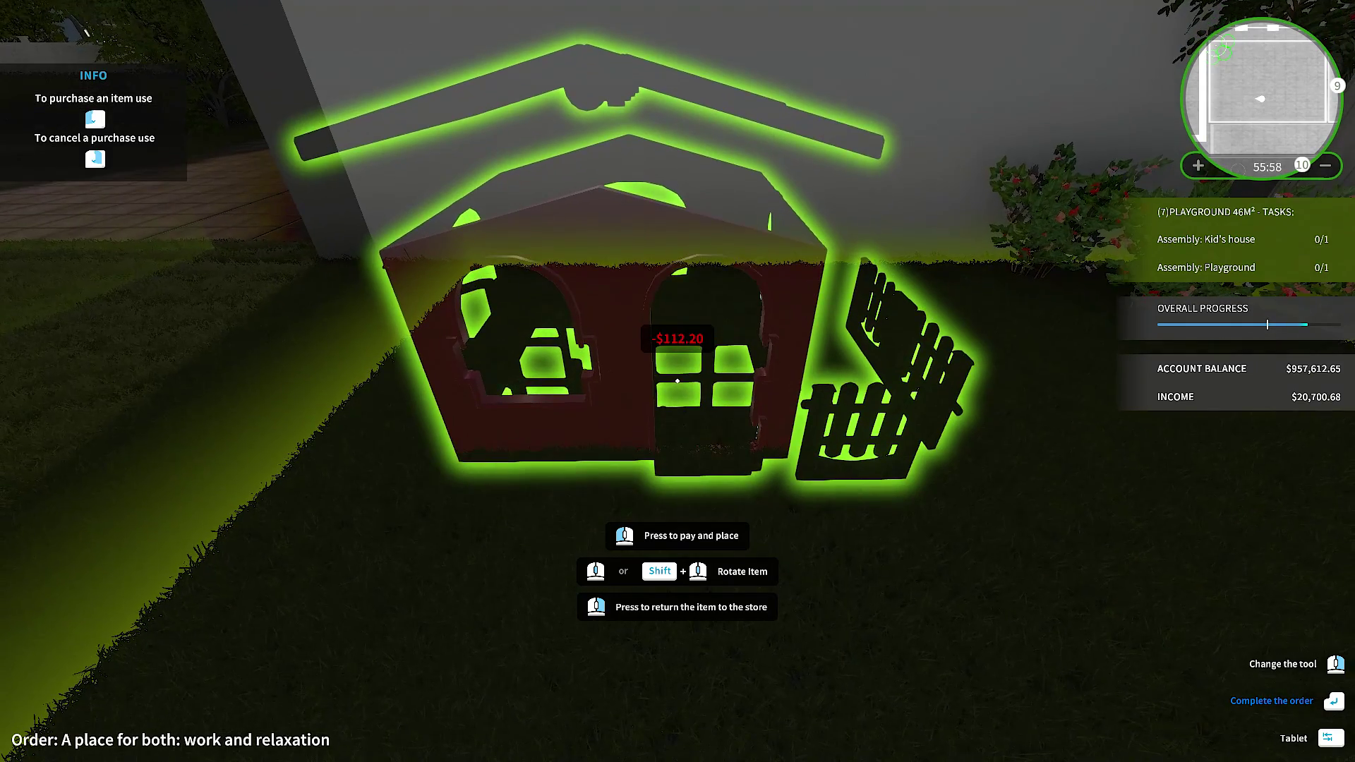
left_click(677, 380)
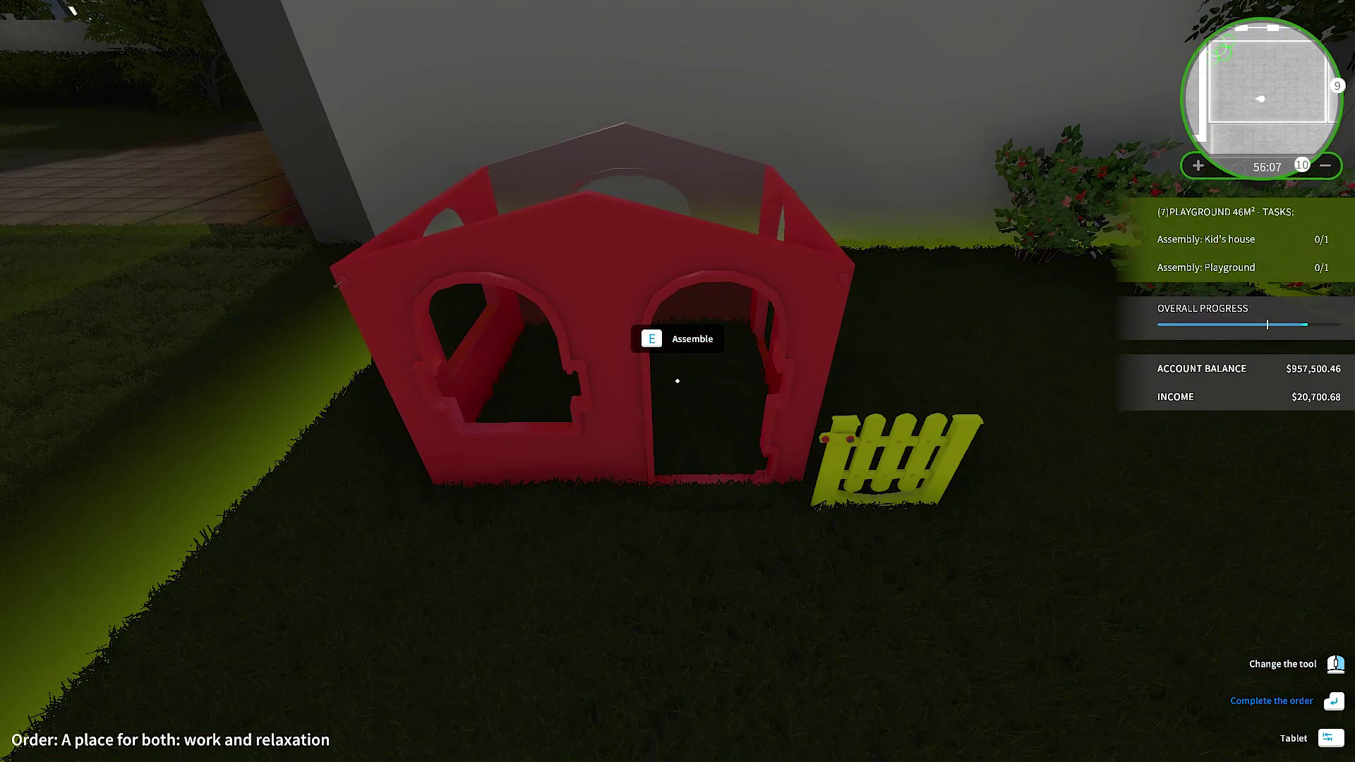
Sell the placed Kid's house, then buy a new one and place it on the lawn.
middle_click(677, 380)
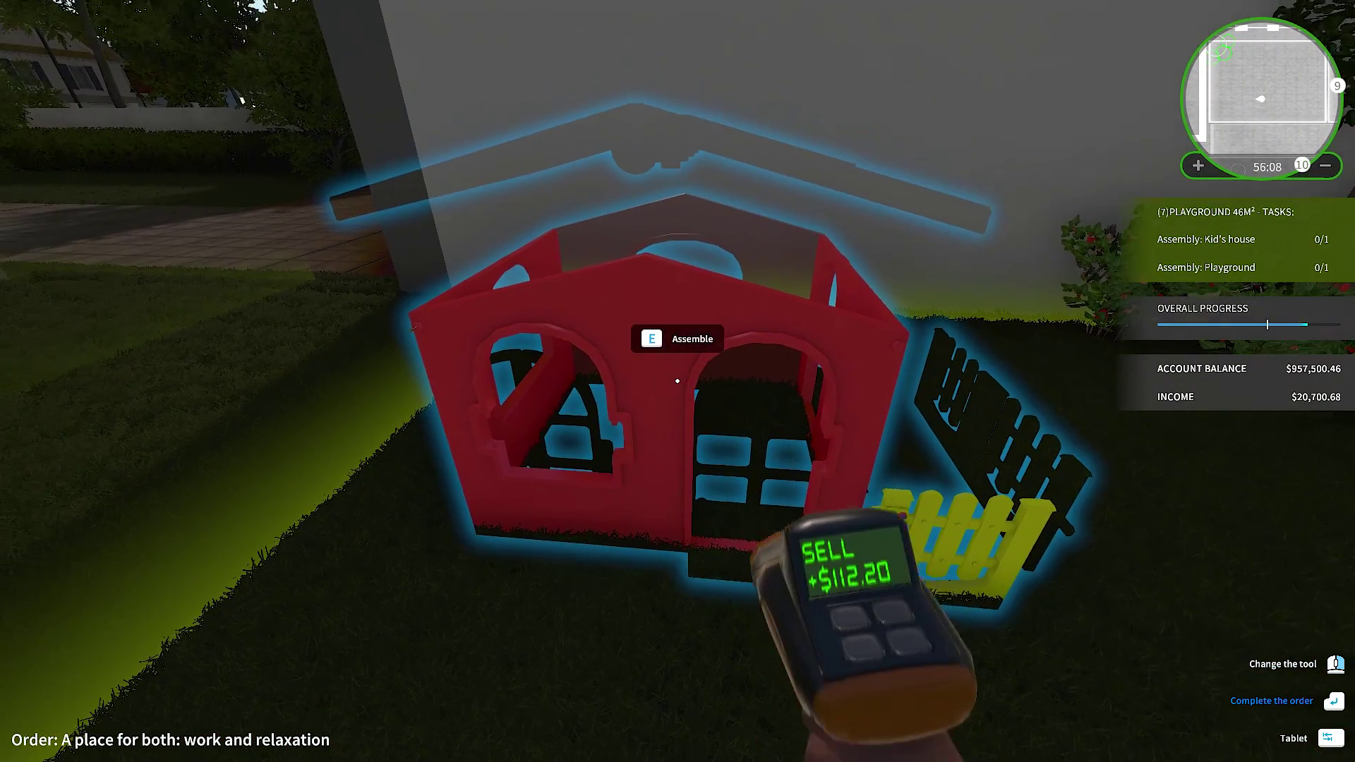
key("s")
left_click(678, 380)
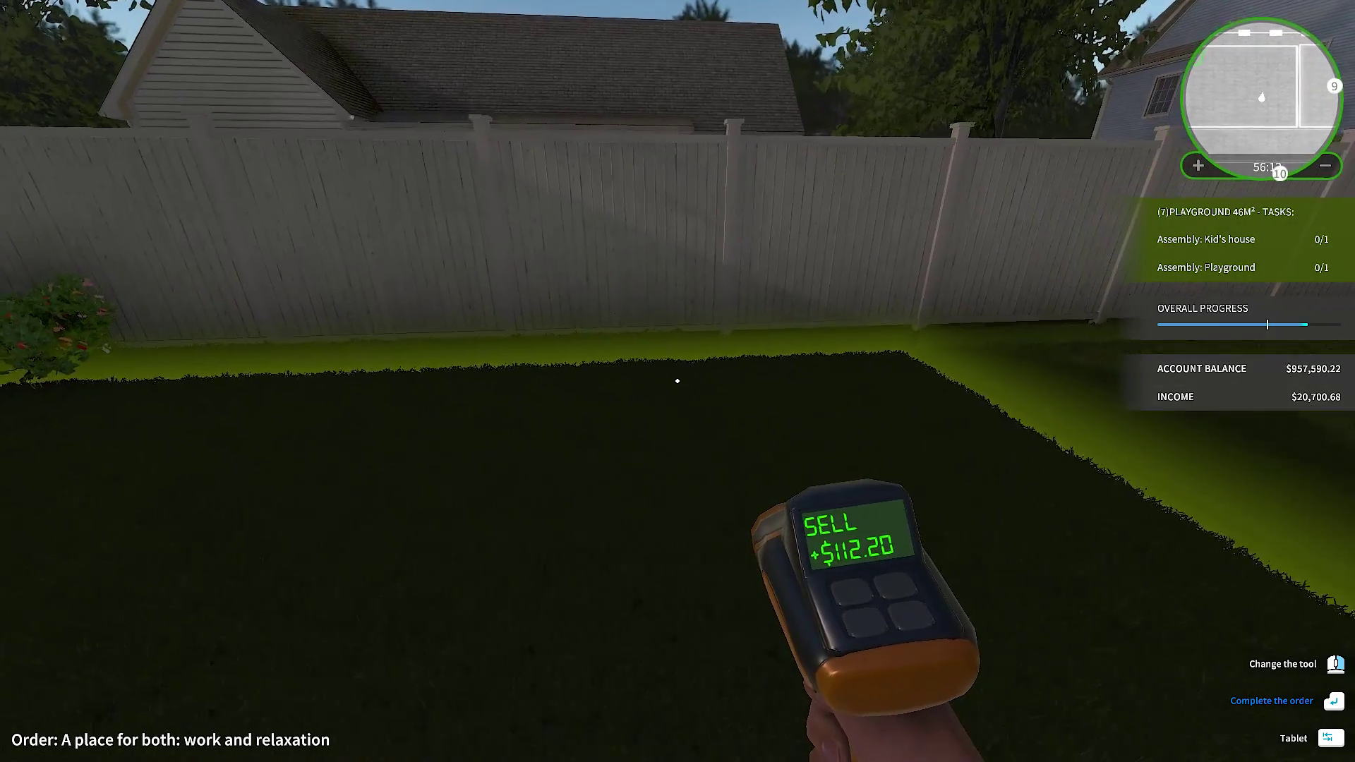
key("Tab")
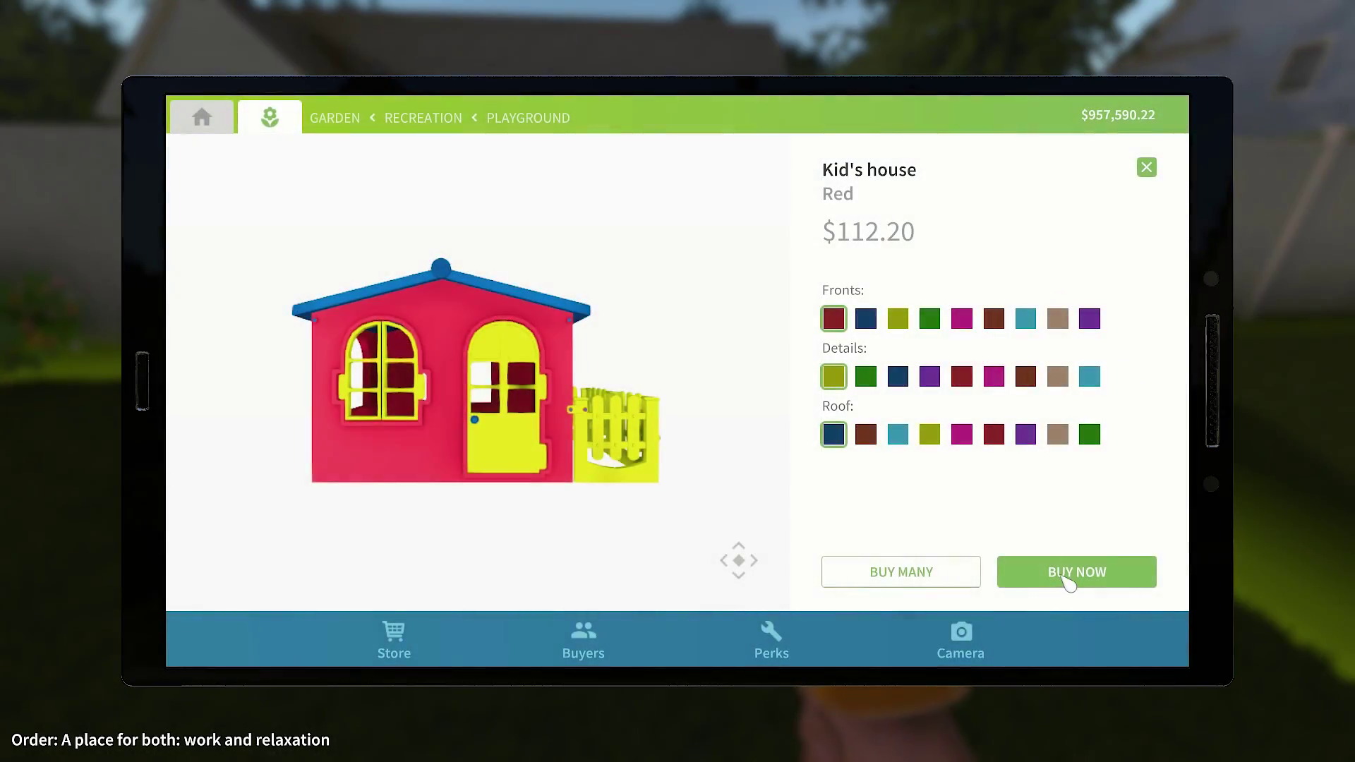
left_click(1076, 572)
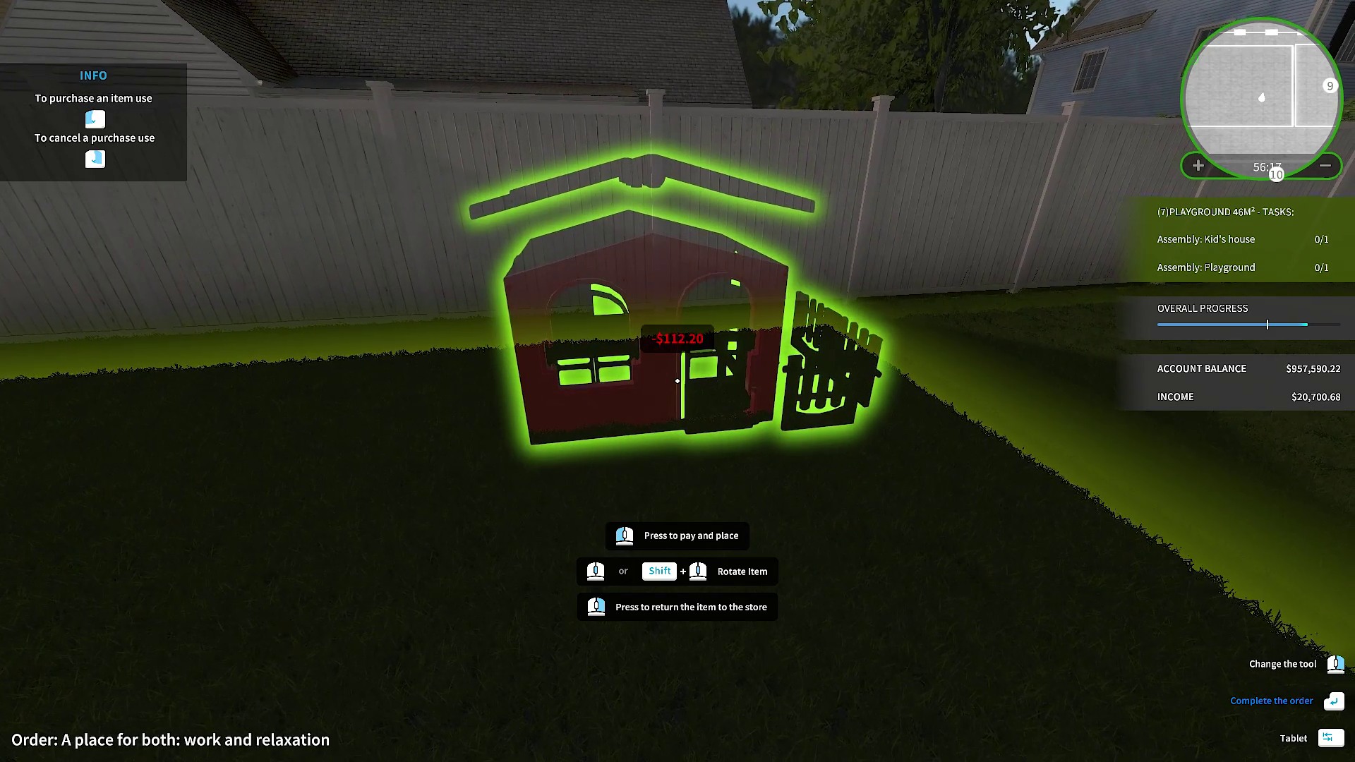
left_click(677, 380)
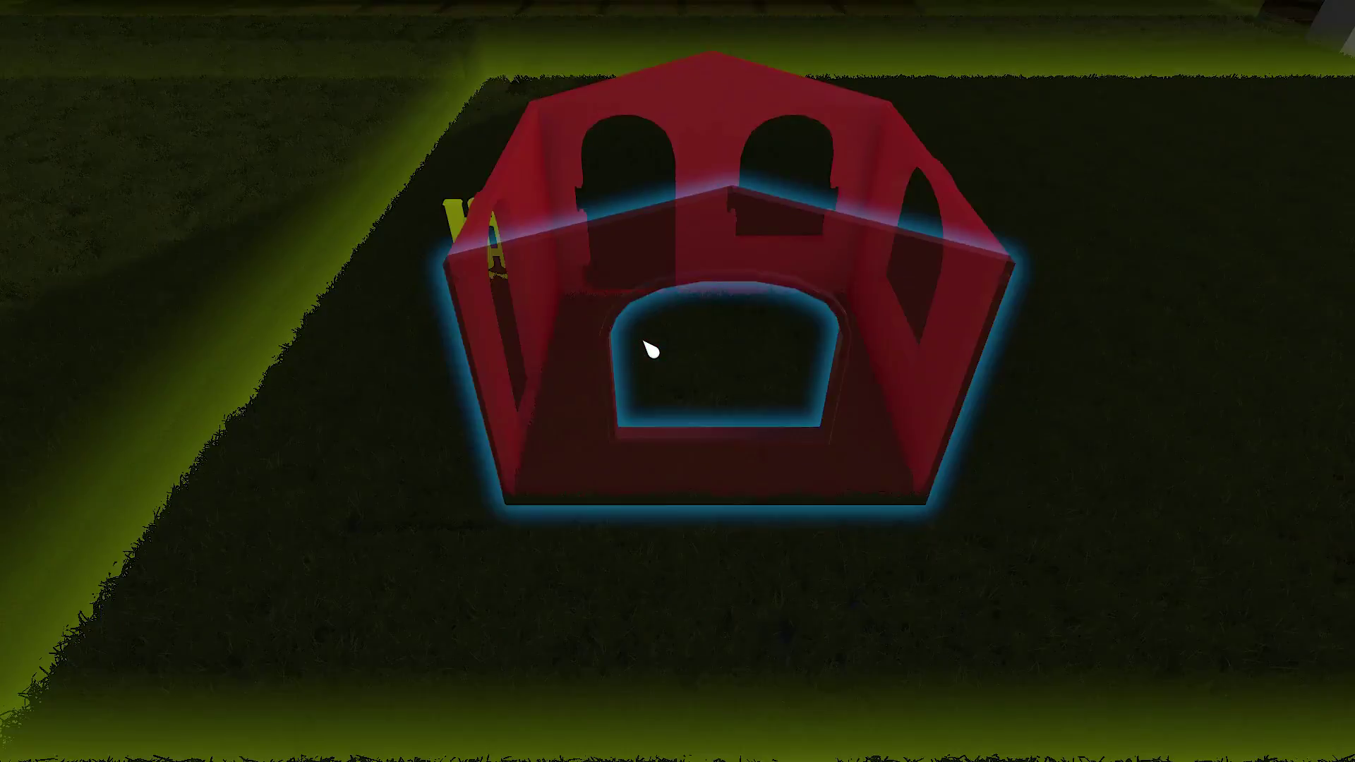
Assemble the playhouse walls, roof and doors, and bolt on the fence panels.
left_click(650, 349)
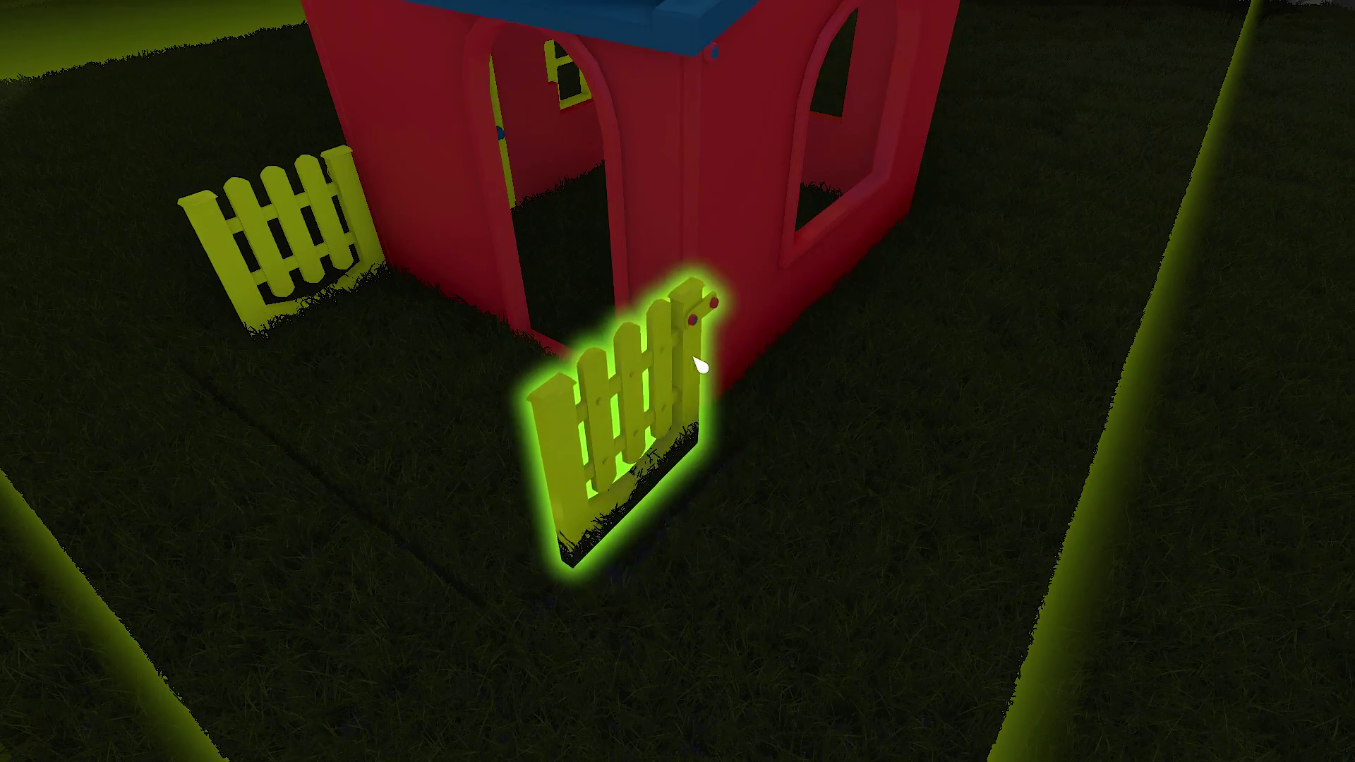
left_click(702, 364)
left_click(698, 507)
left_click(700, 405)
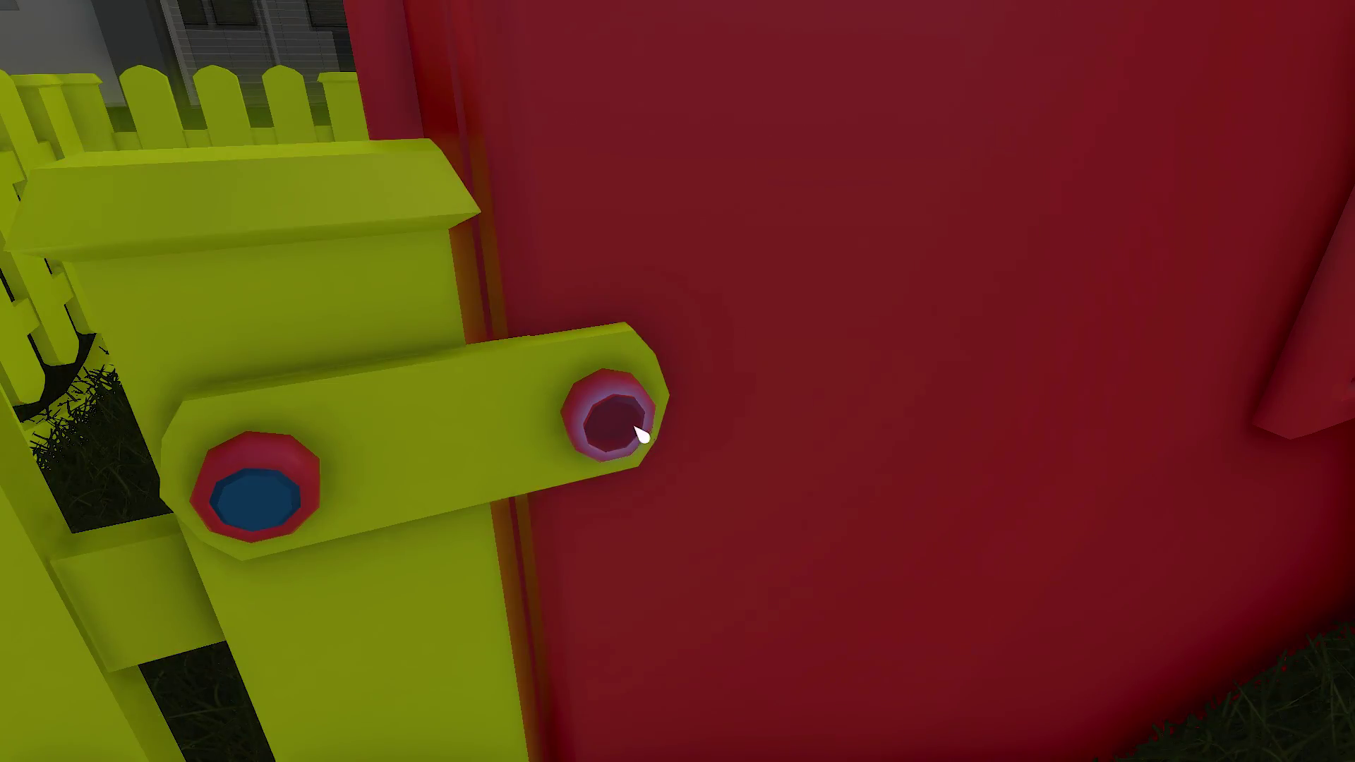
left_click(639, 432)
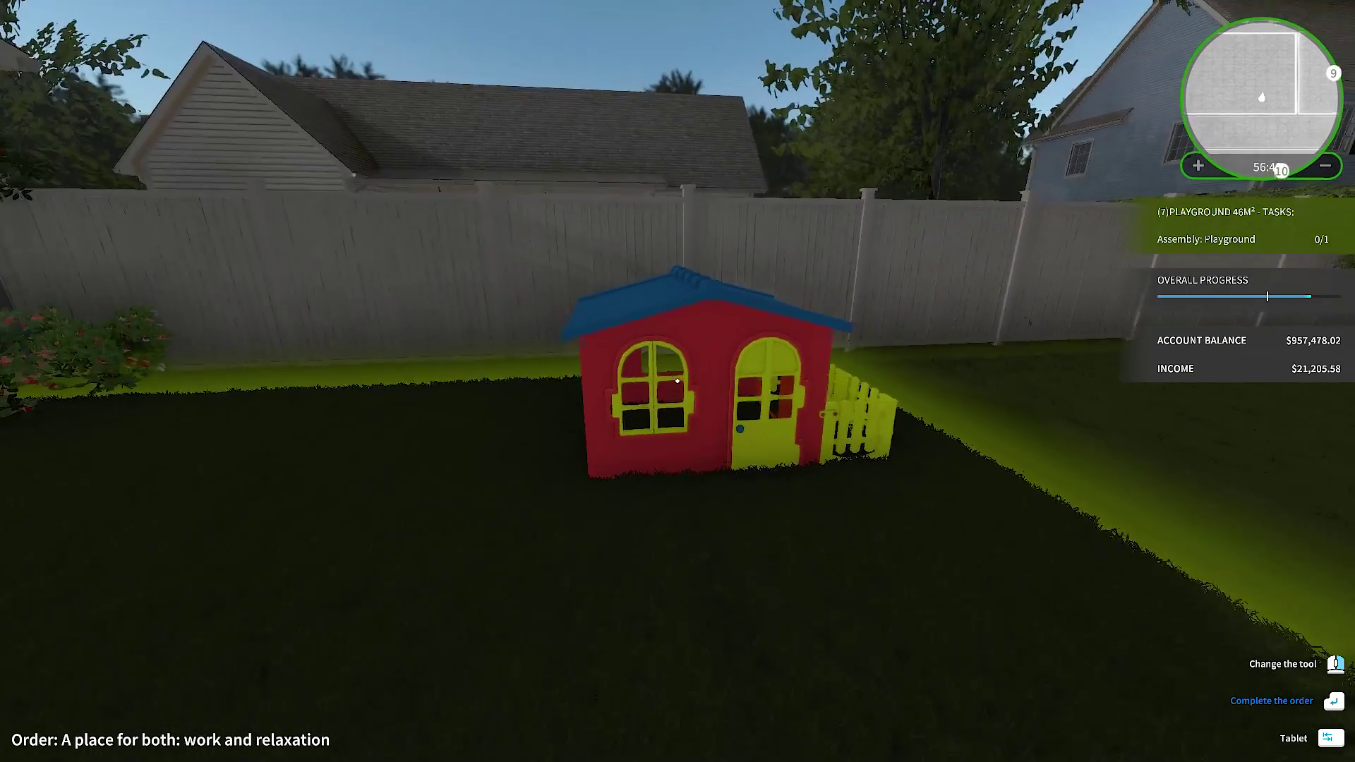
Buy the Playground climbing frame with blue slide and pink roof and place it by the playhouse.
key("s")
key("w")
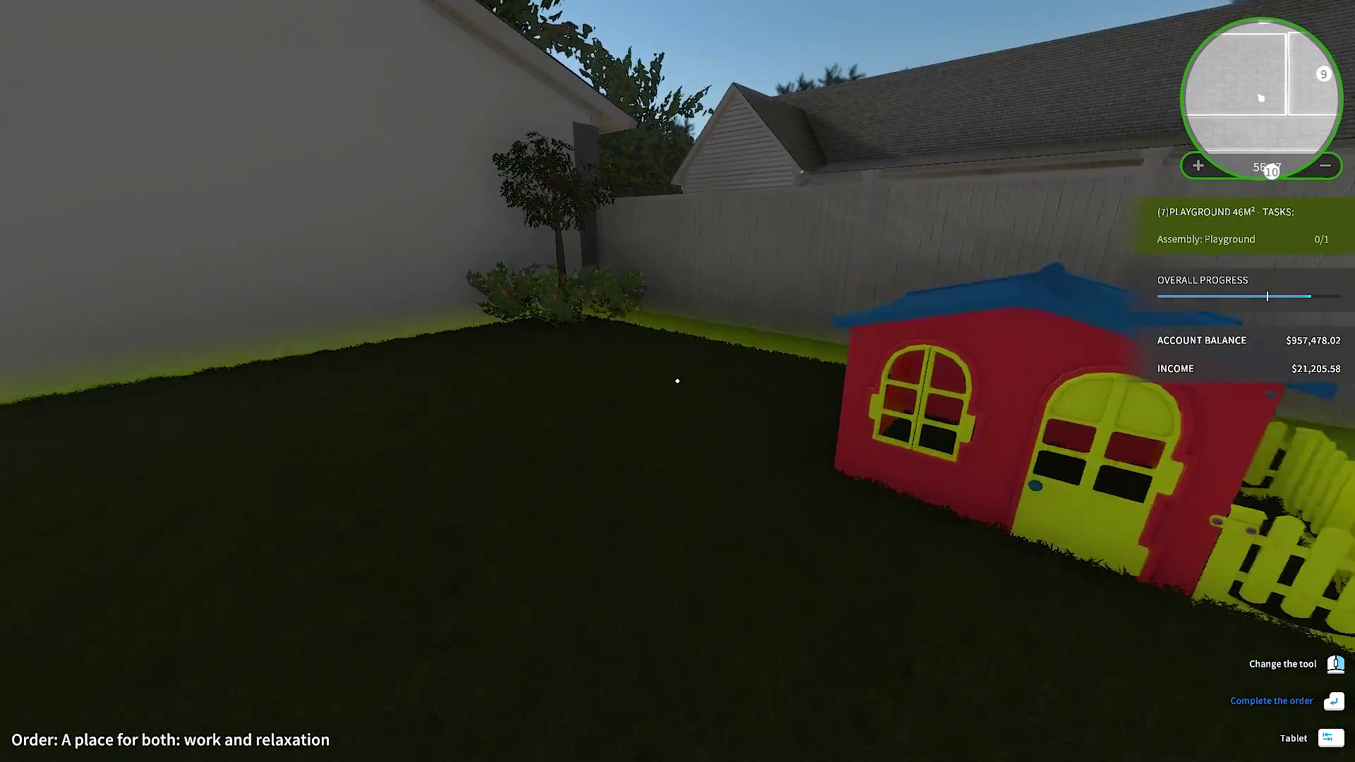
key("Tab")
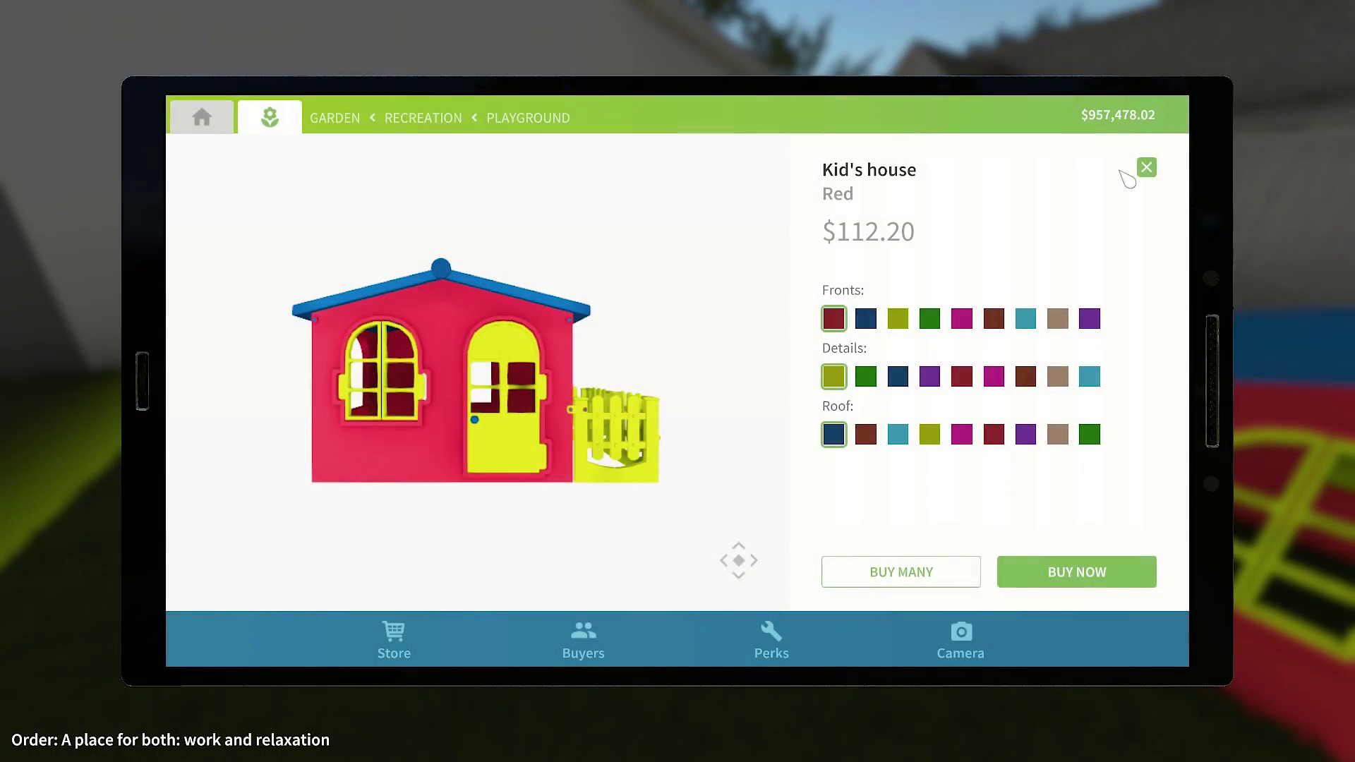
left_click(1146, 168)
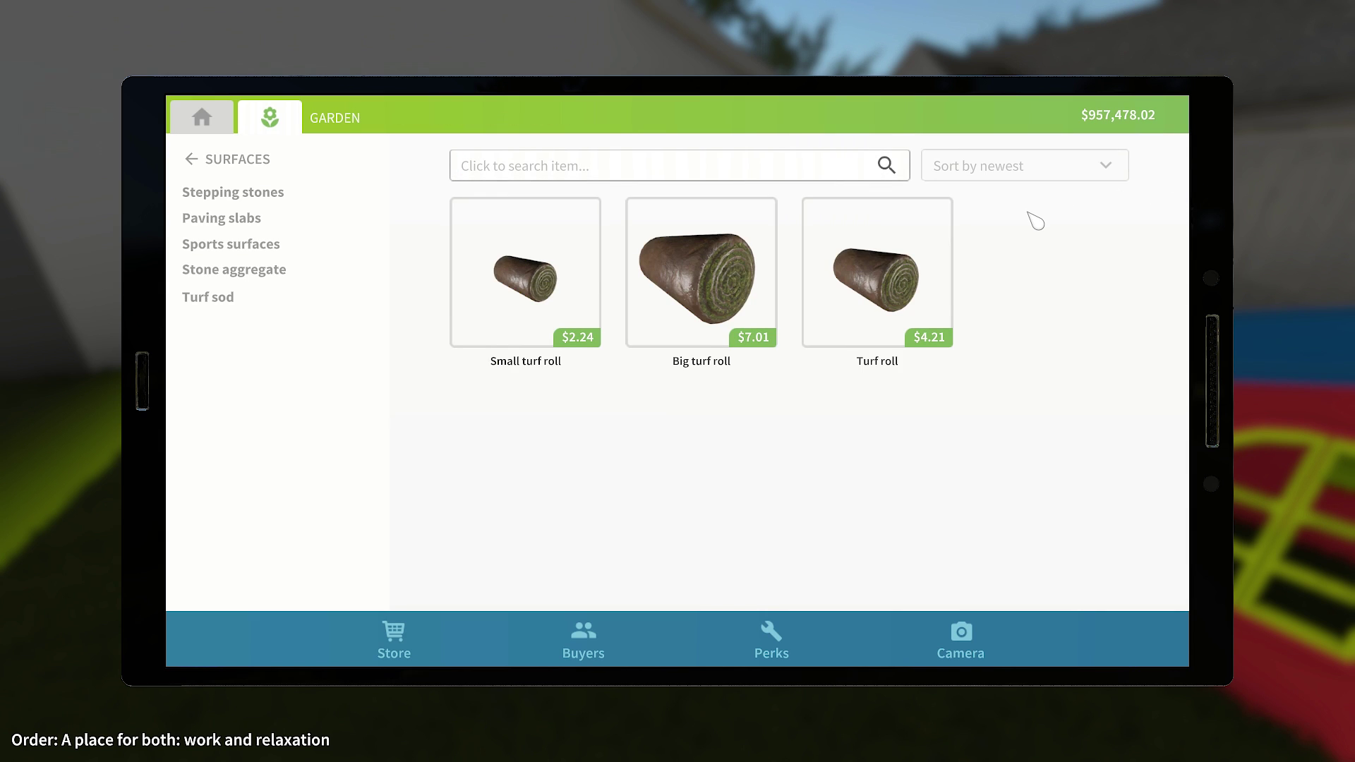
type("pl")
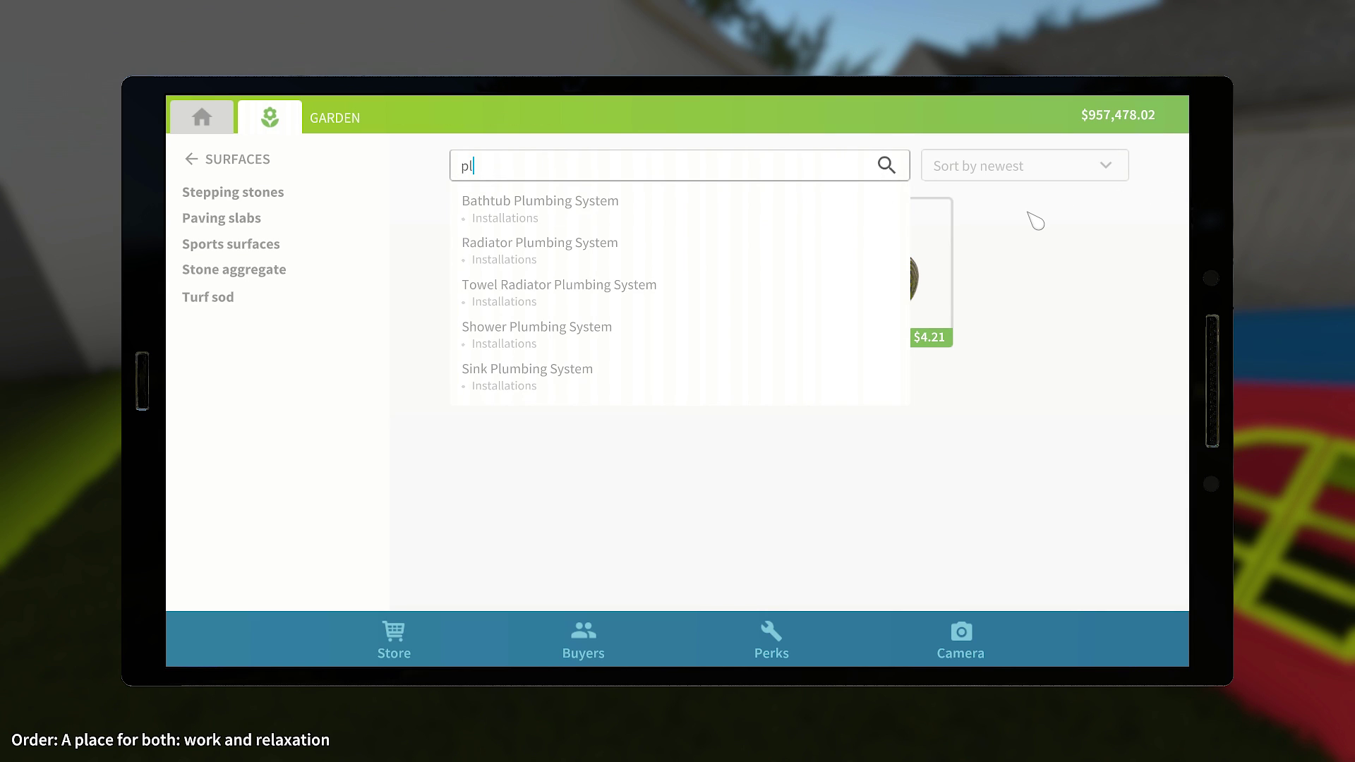
type("ay")
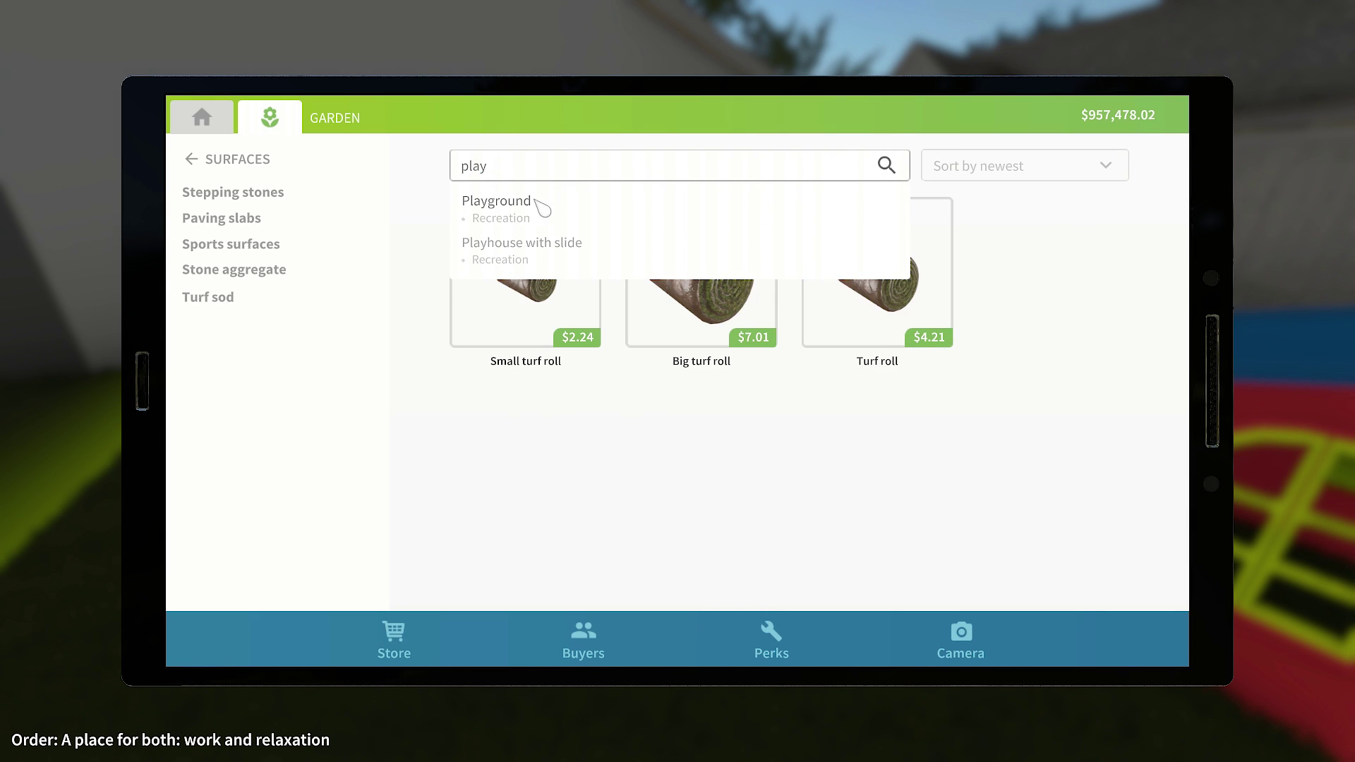
left_click(538, 205)
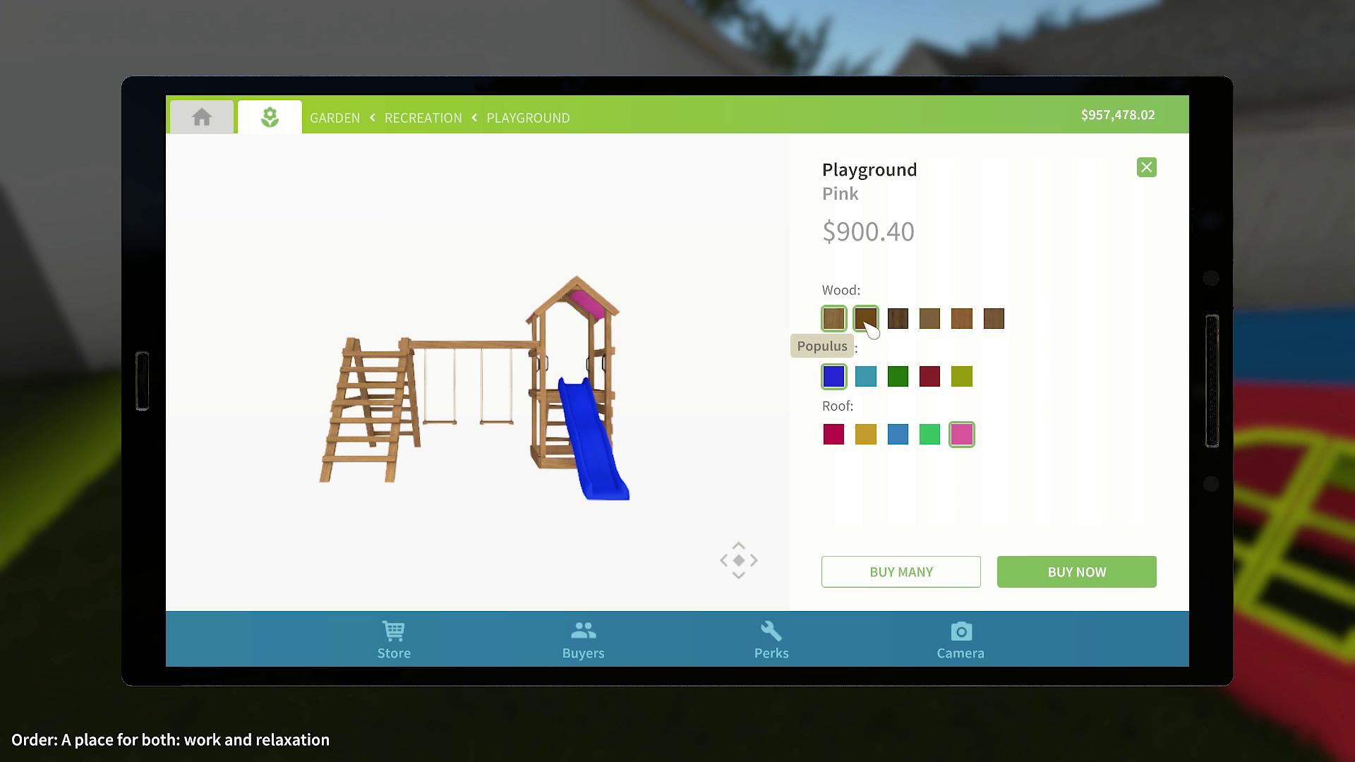
left_click(1059, 593)
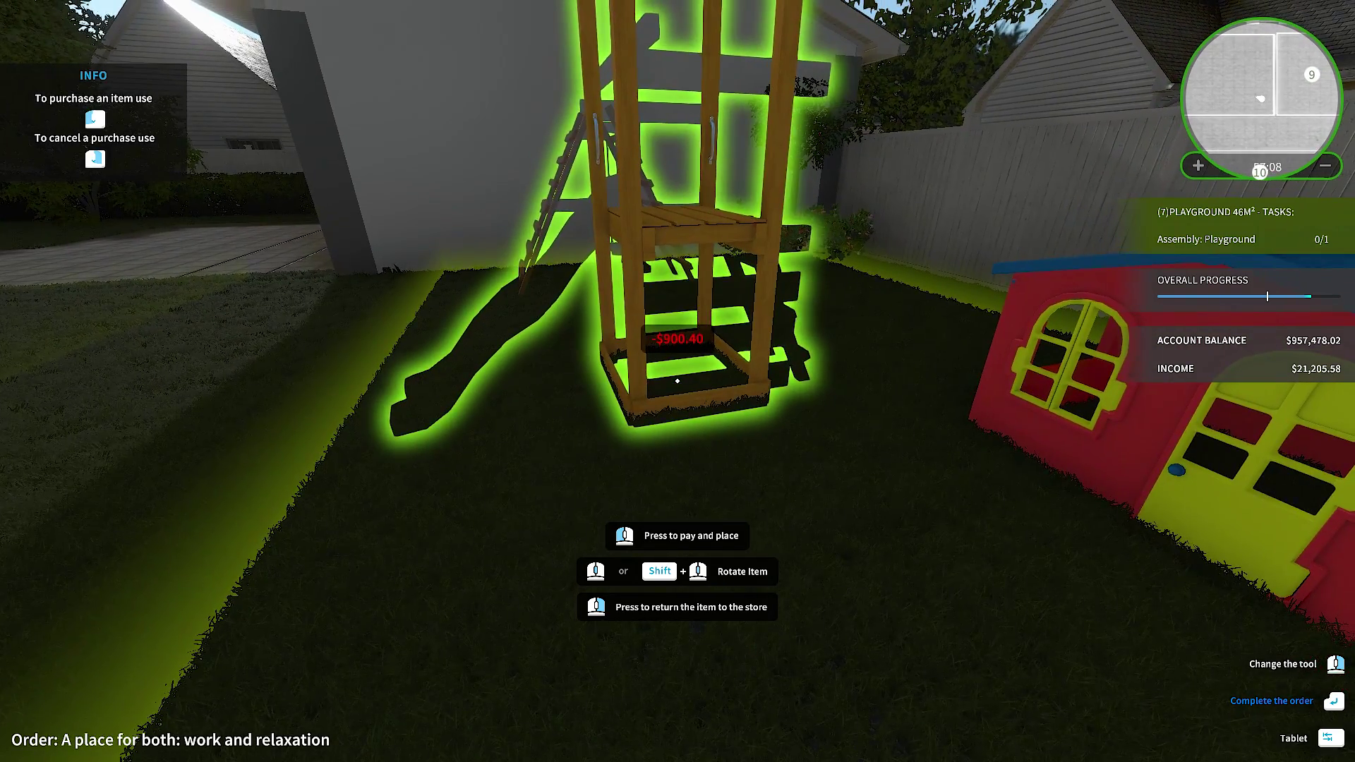
left_click(678, 382)
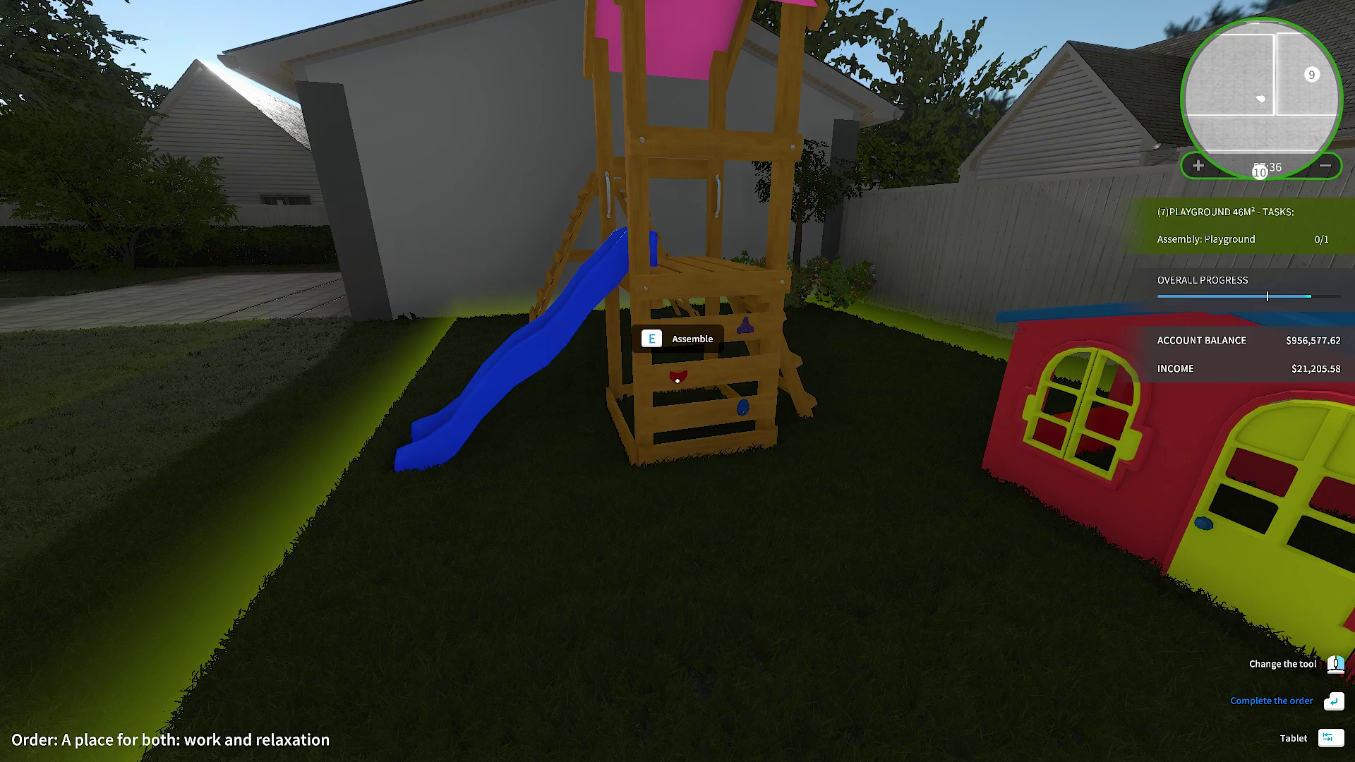
middle_click(678, 380)
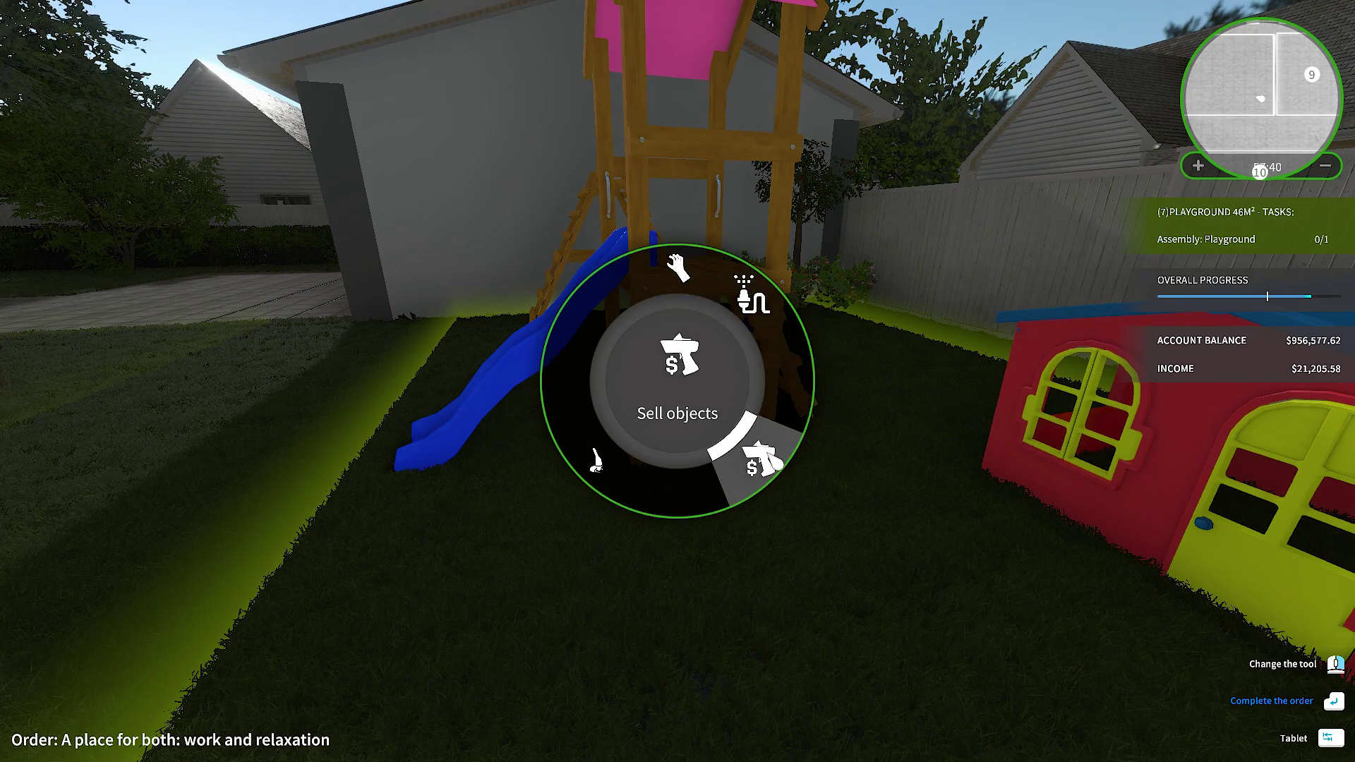
Sell the placed playground and place a new Populus-wood Playground set.
left_click(678, 380)
key("w")
left_click(678, 381)
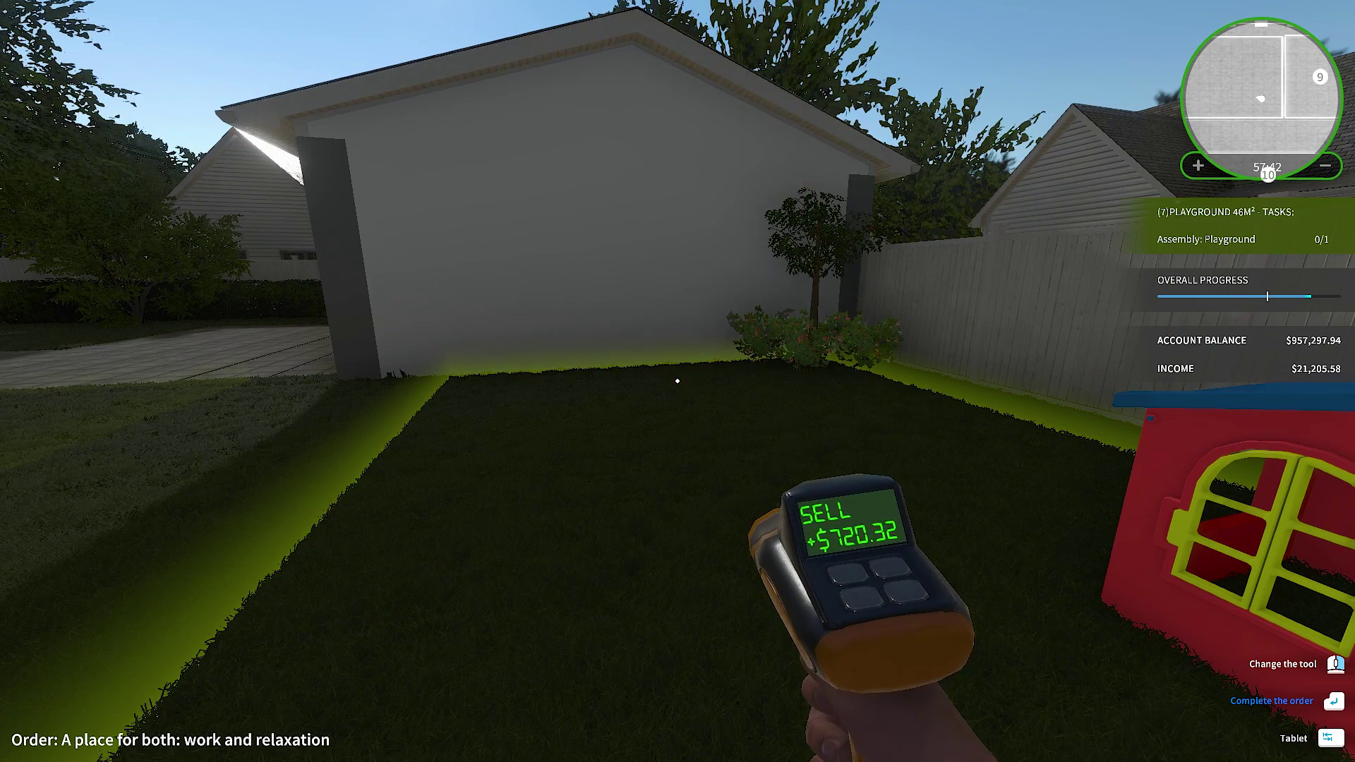
key("Tab")
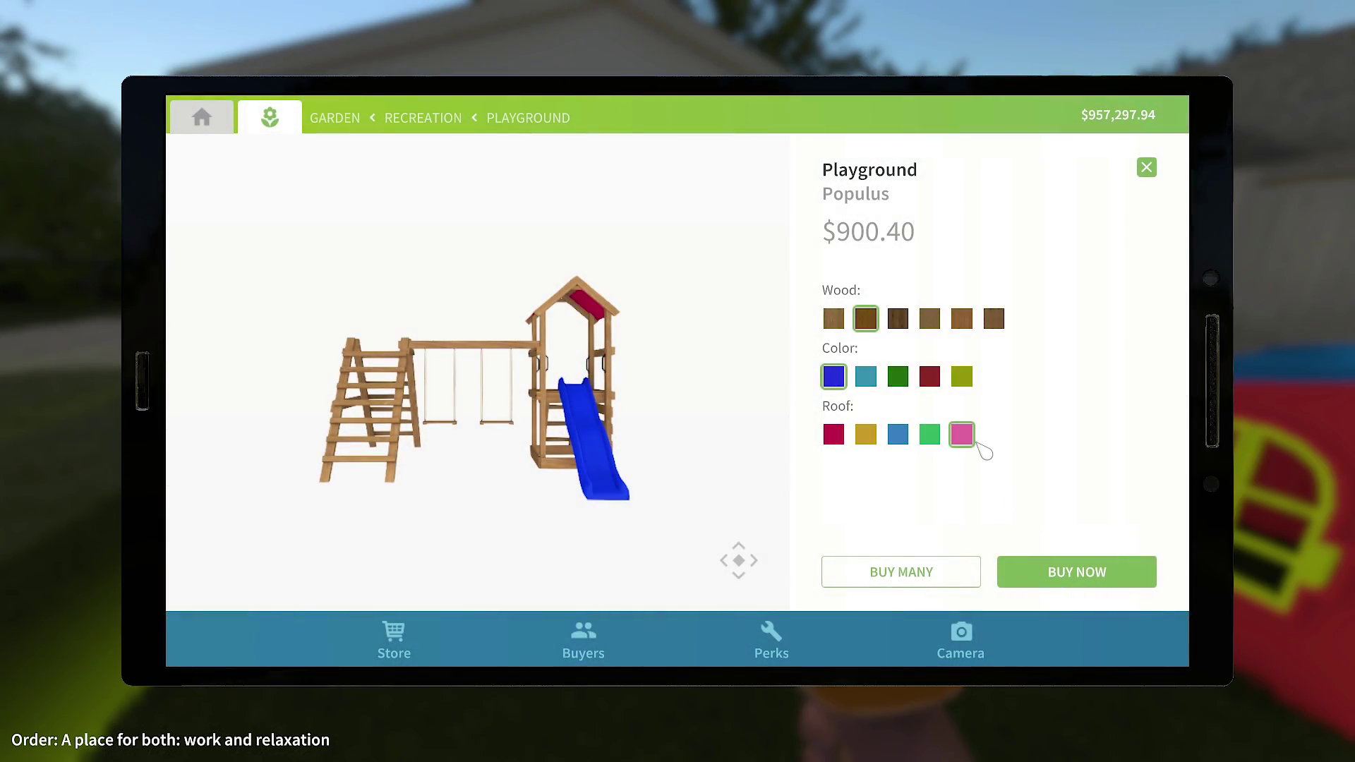
left_click(1076, 571)
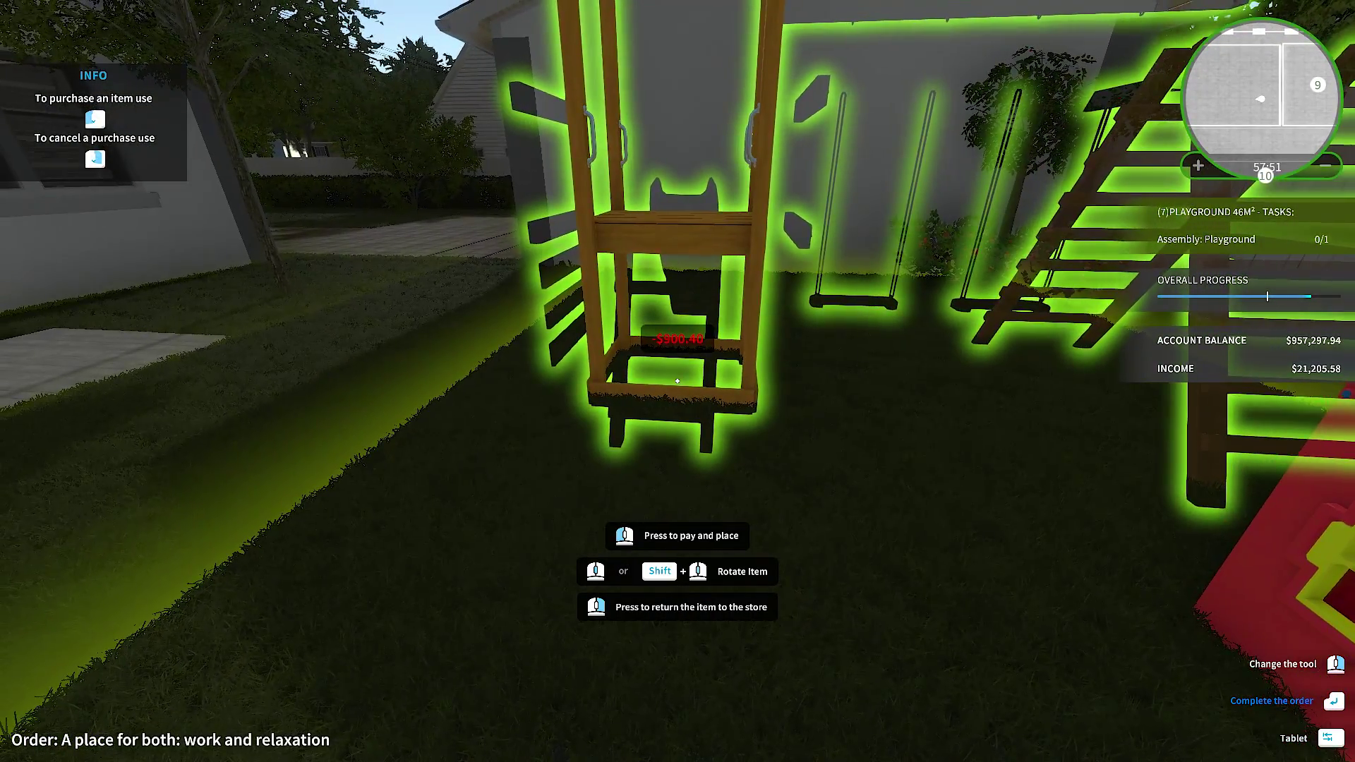
left_click(678, 378)
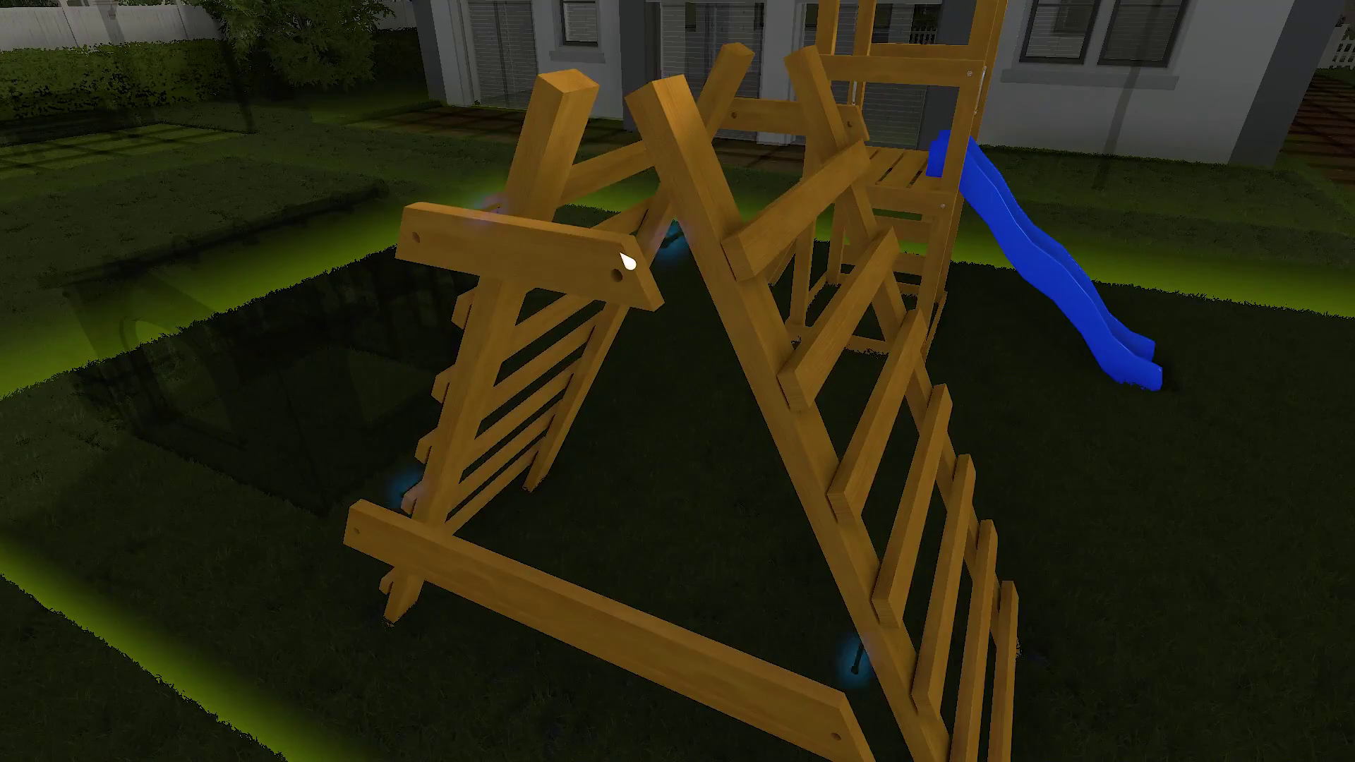
Attach the crossbeams, swing beam and swing seats to finish the playground.
left_click(625, 260)
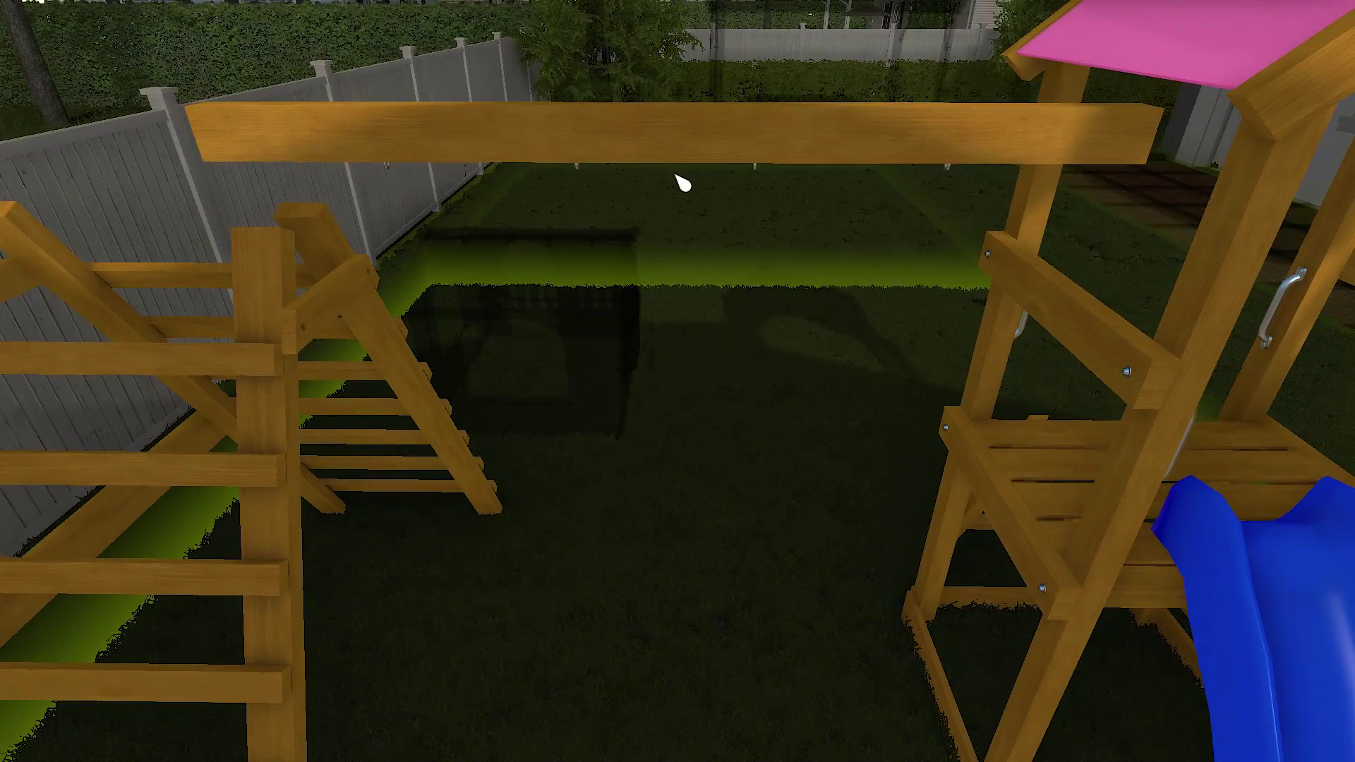
left_click(688, 153)
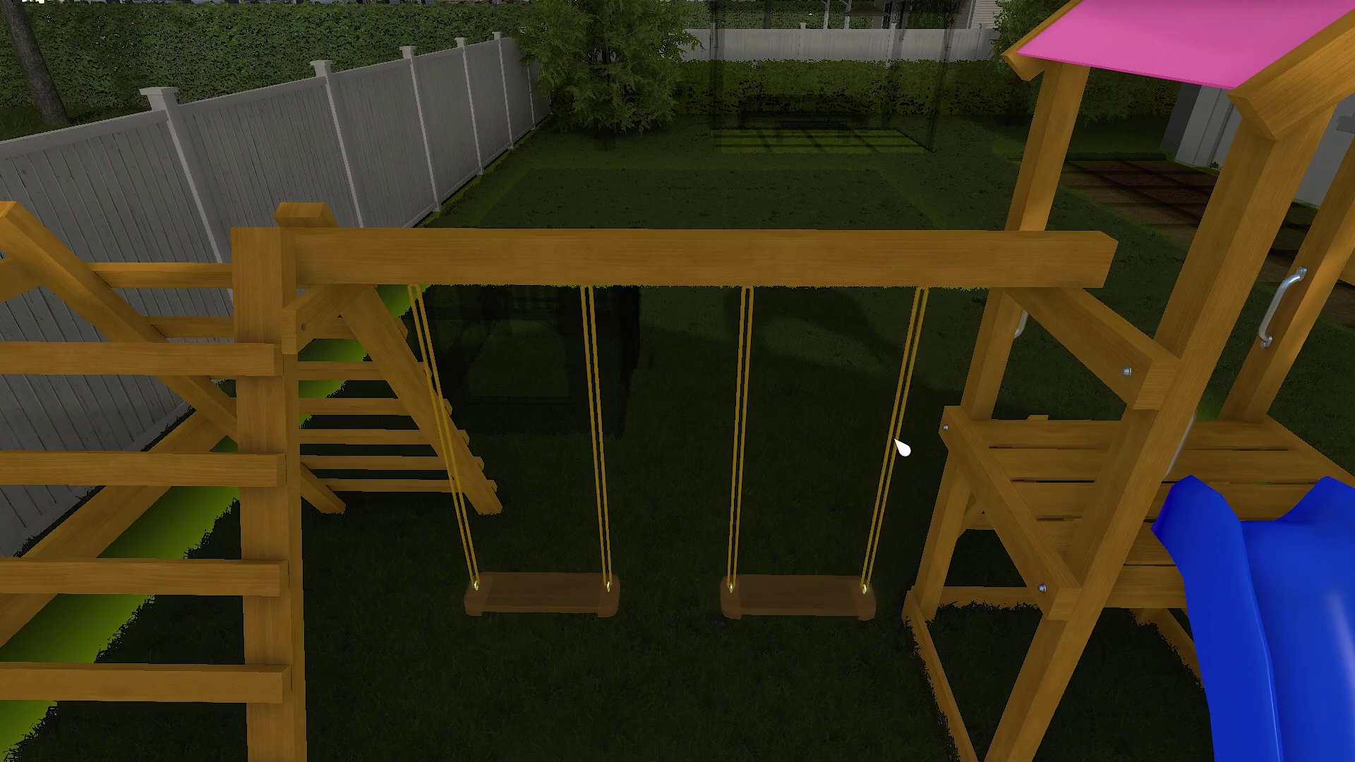
left_click(561, 616)
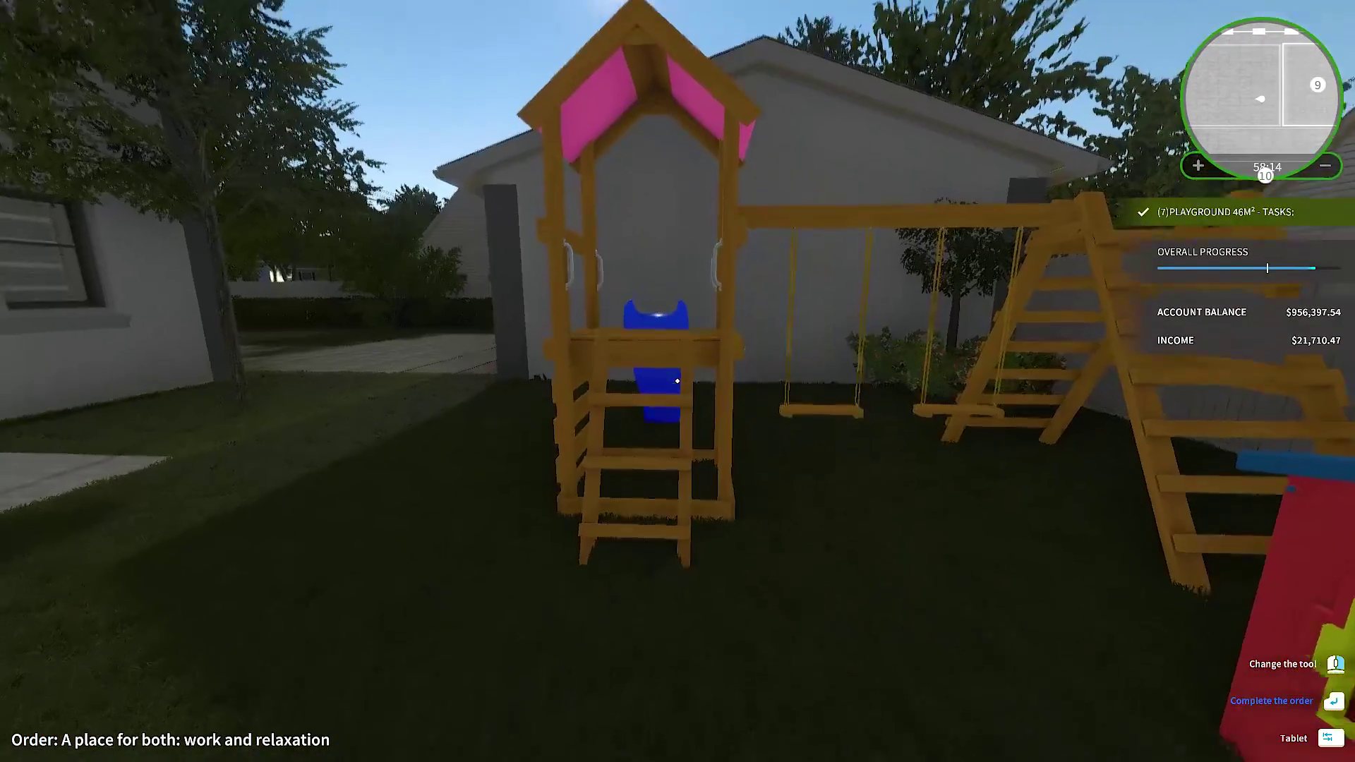
Buy a big turf roll and spread its turf over the playground lawn.
key("s")
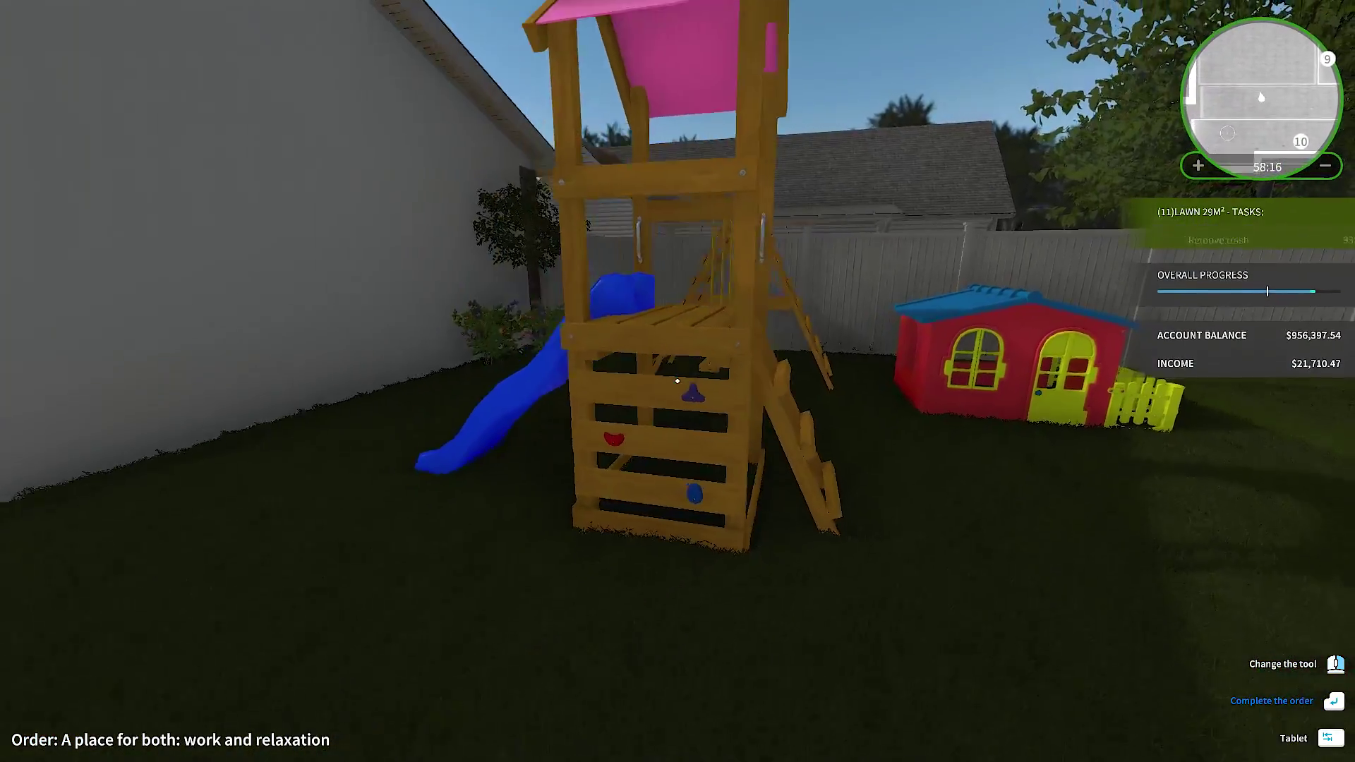
key("w")
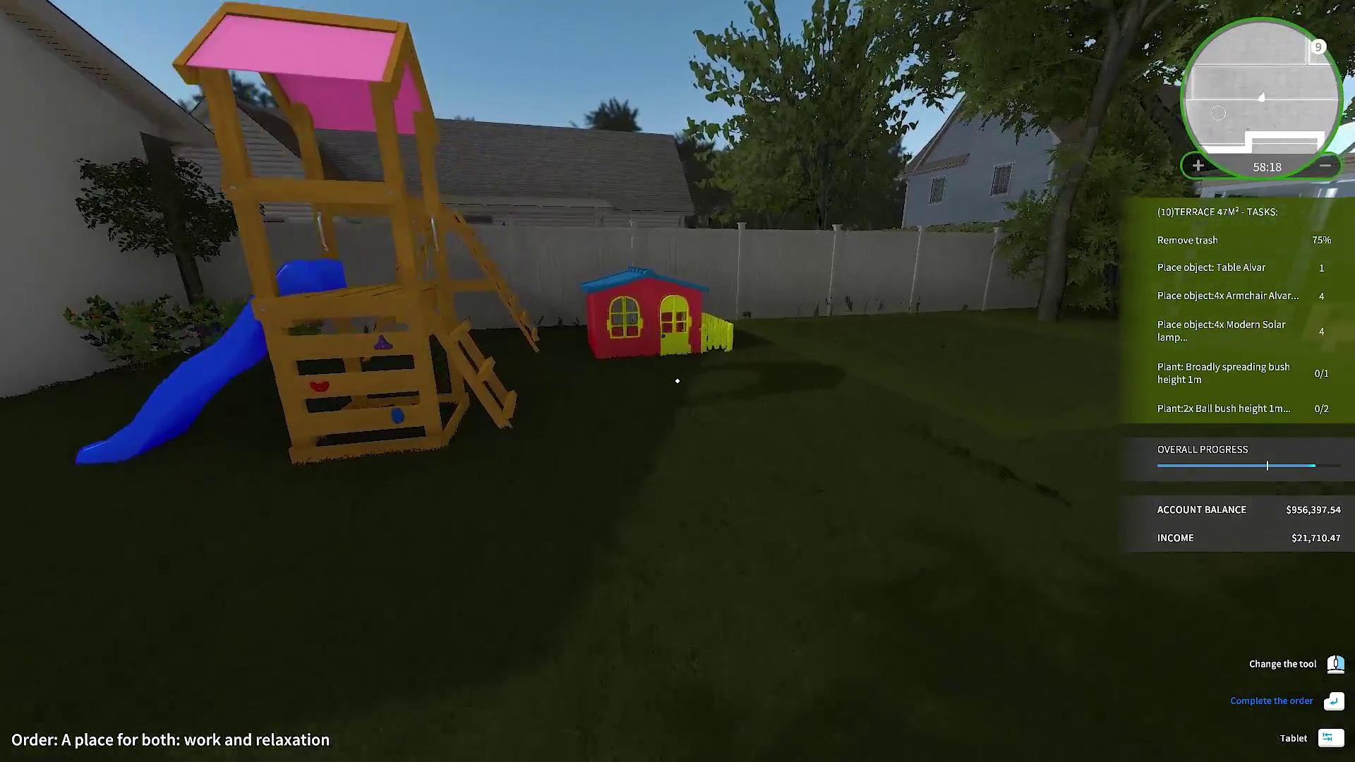
key("w")
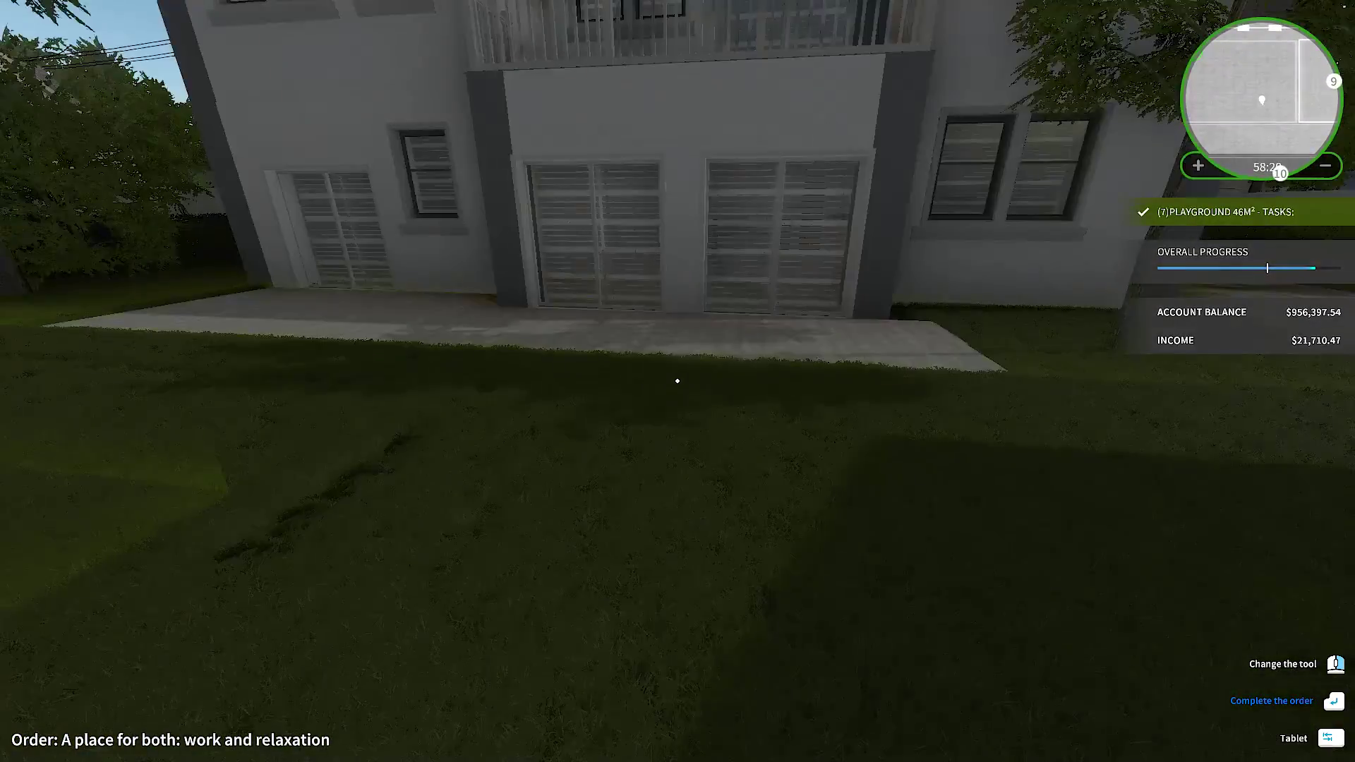
key("w")
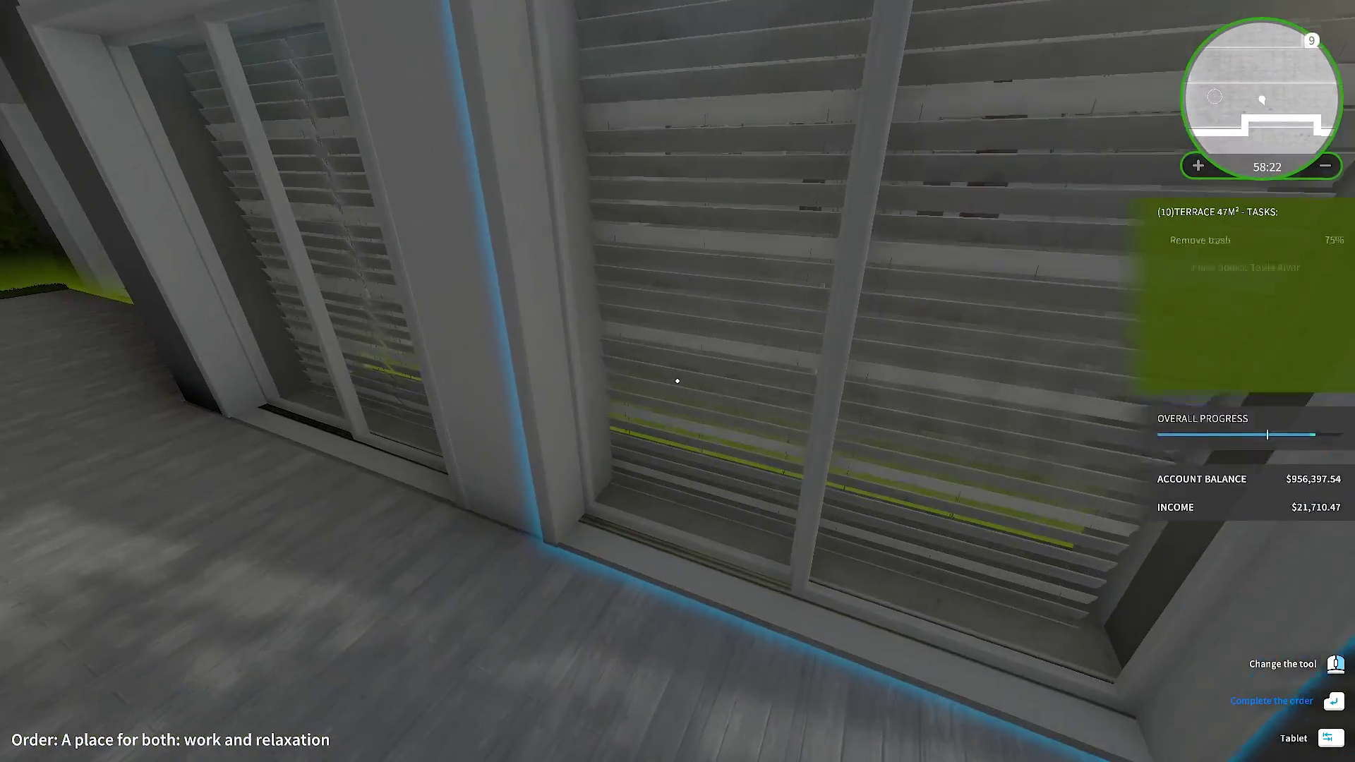
key("w")
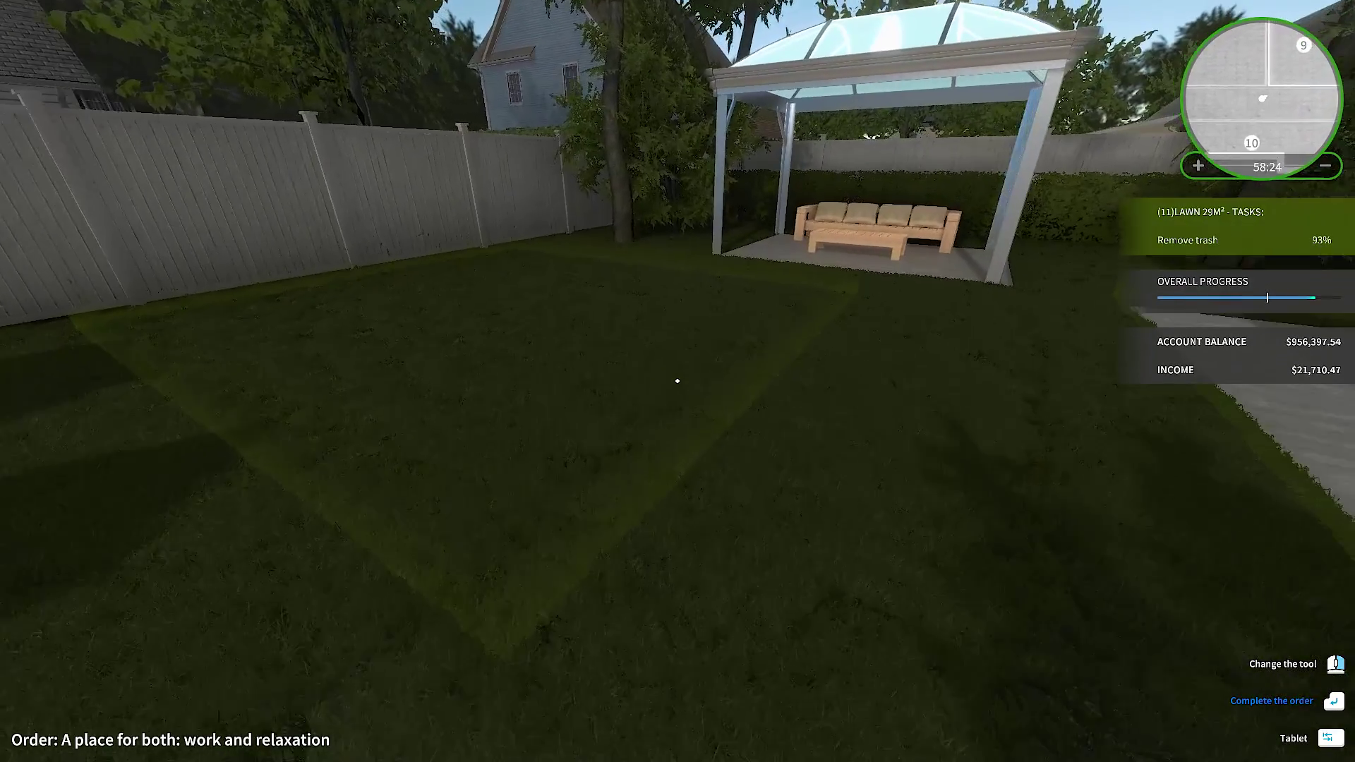
key("Tab")
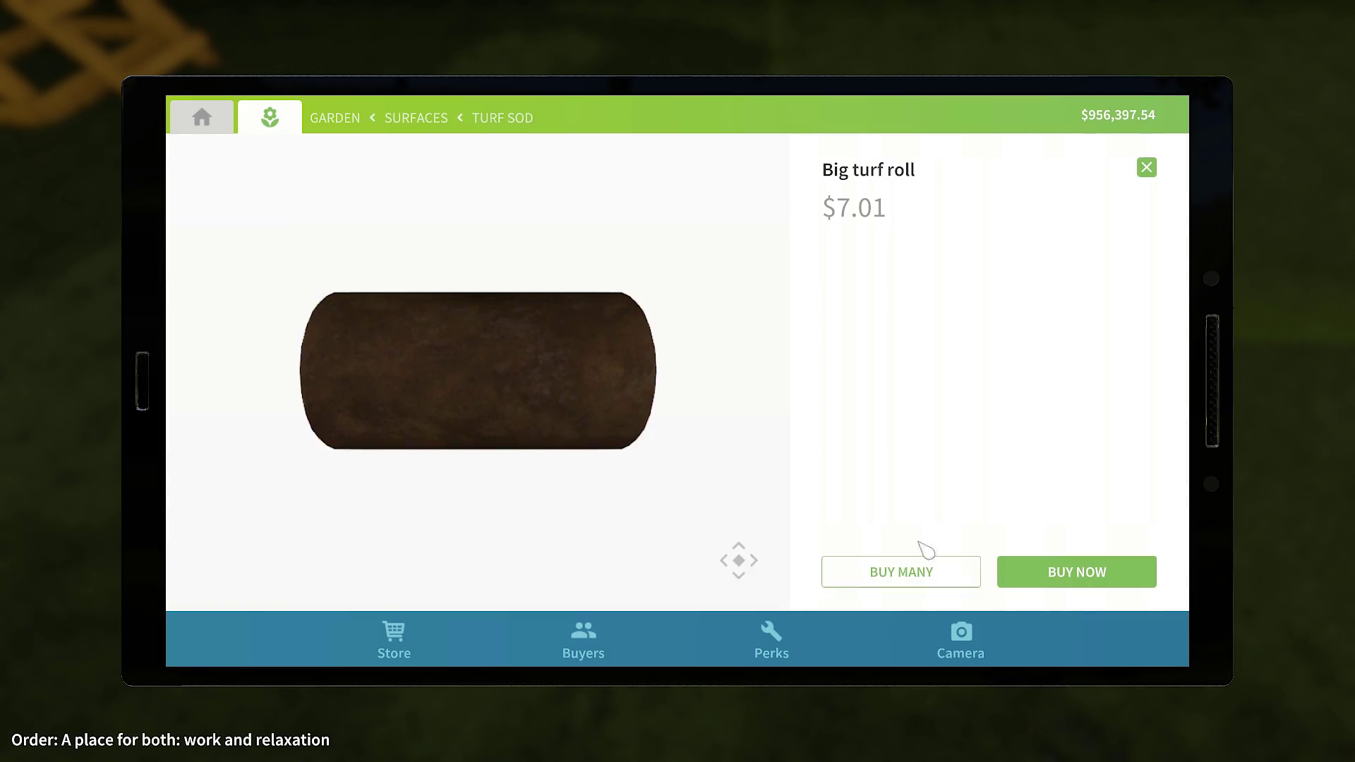
left_click(1058, 571)
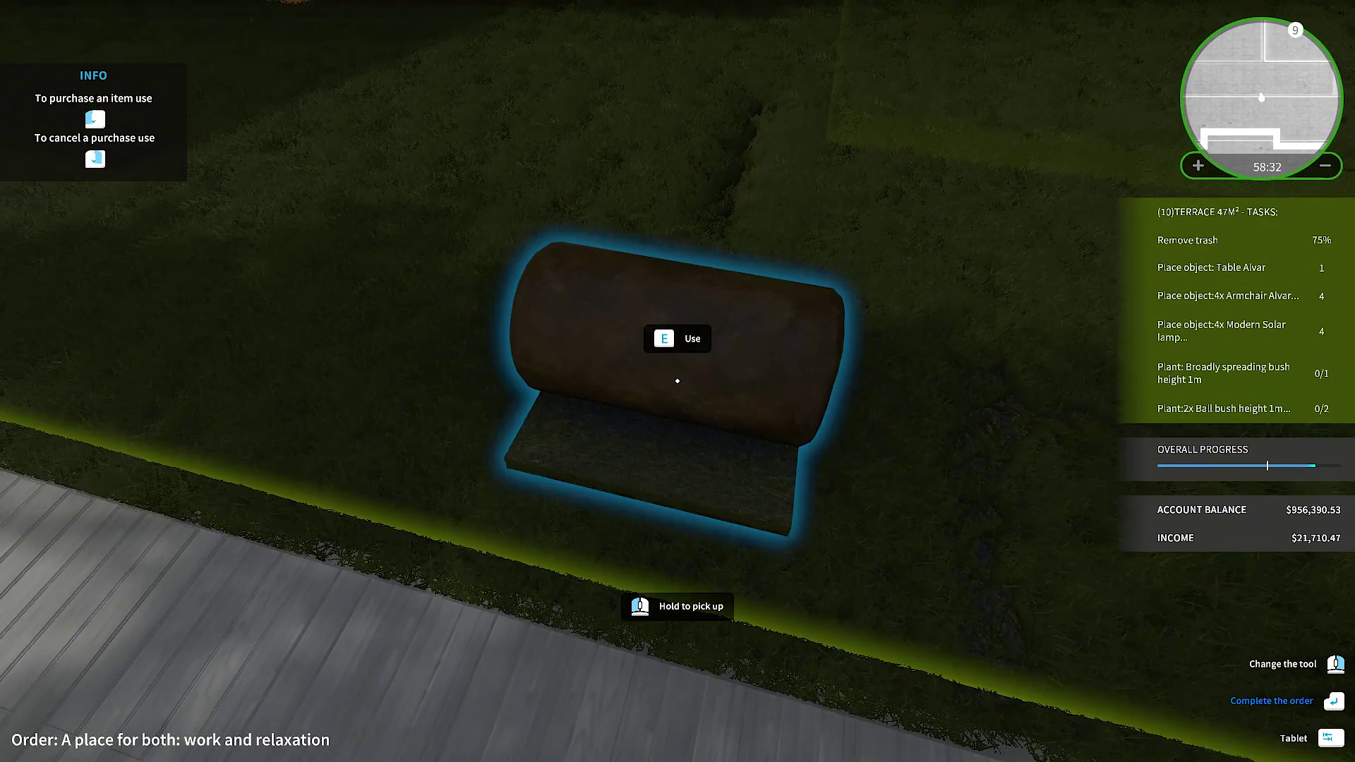
key("e")
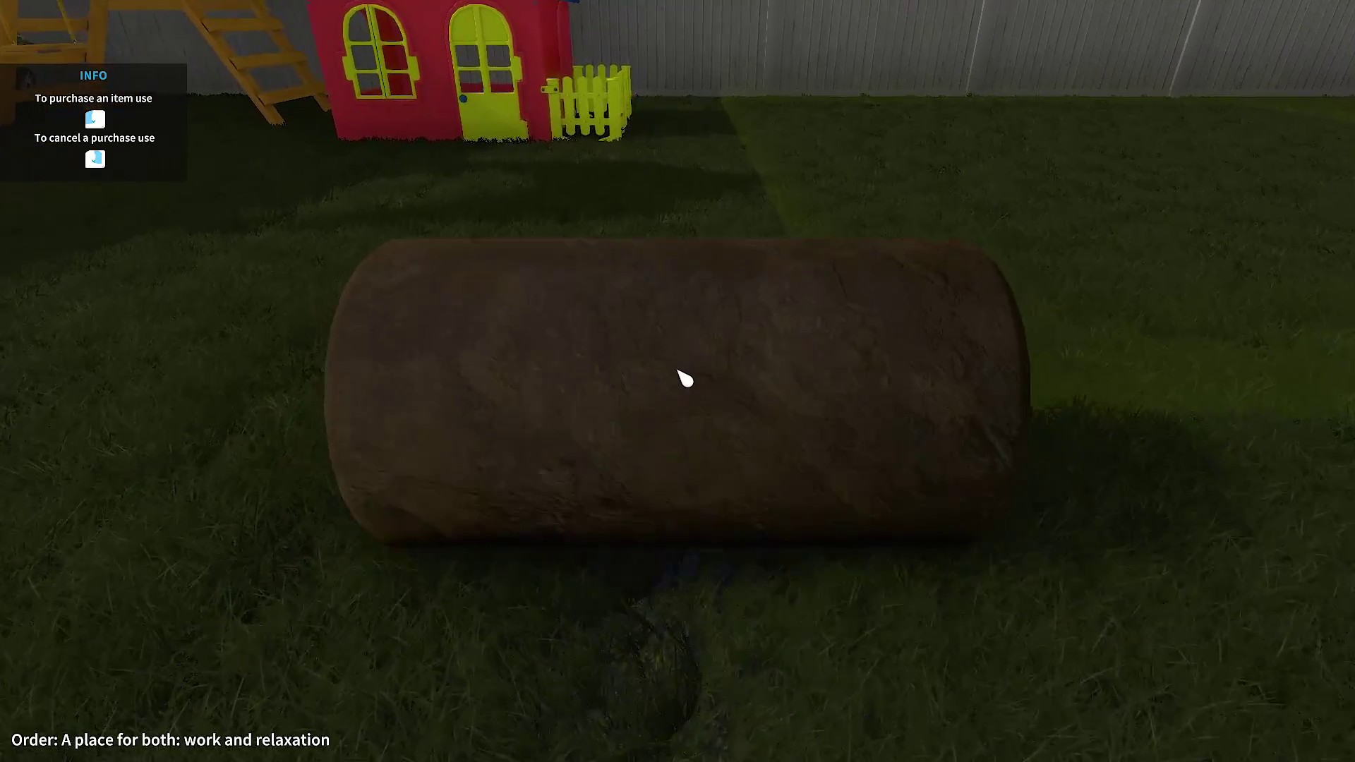
right_click(685, 379)
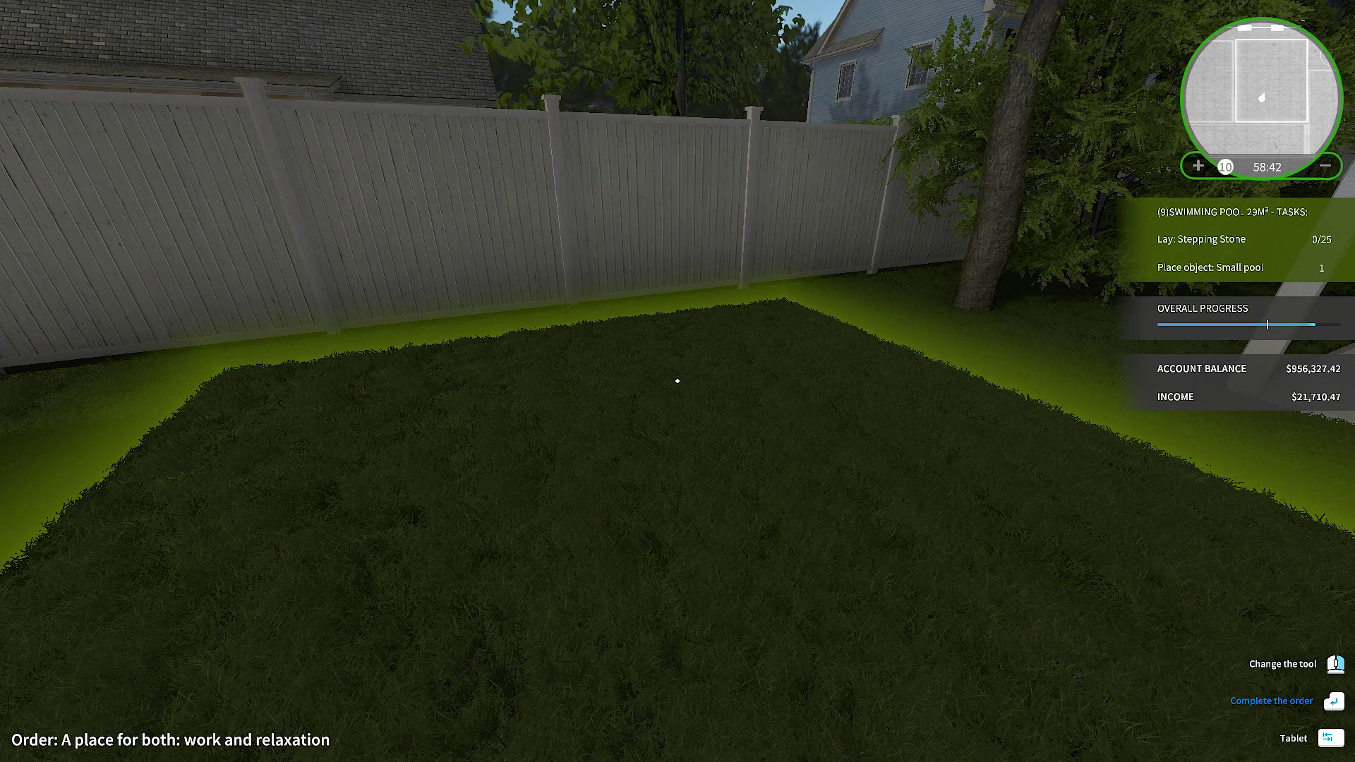
Buy a 'Stepping stone chopped - big' and place it on the pool lawn.
key("Tab")
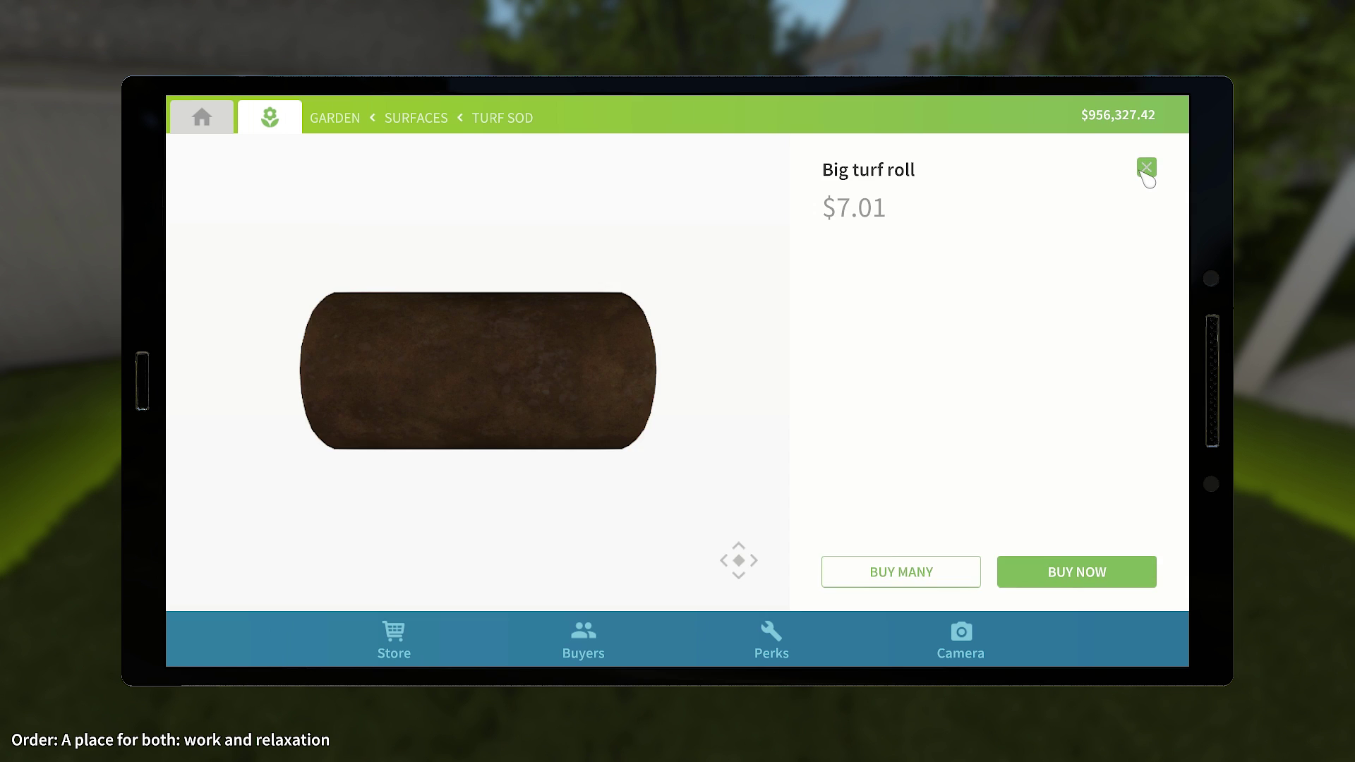
left_click(1146, 169)
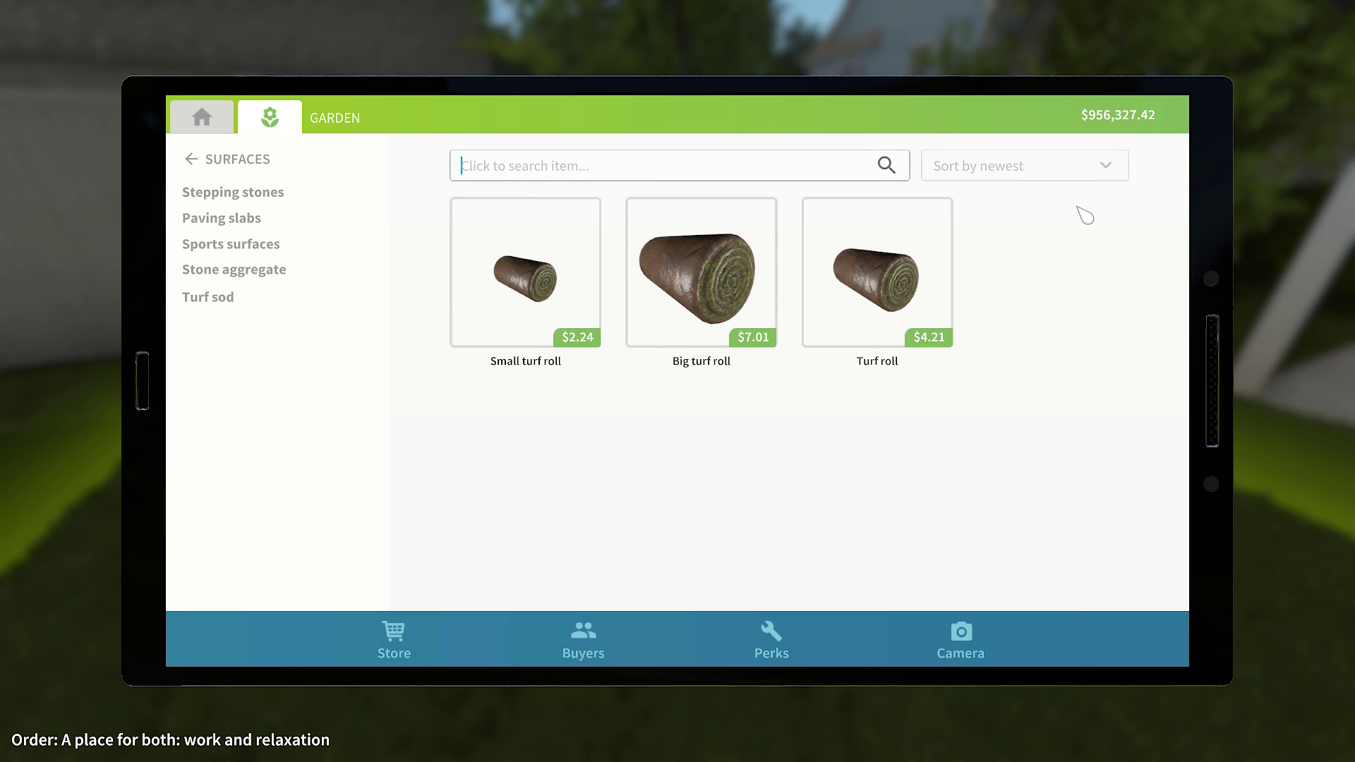
type("step")
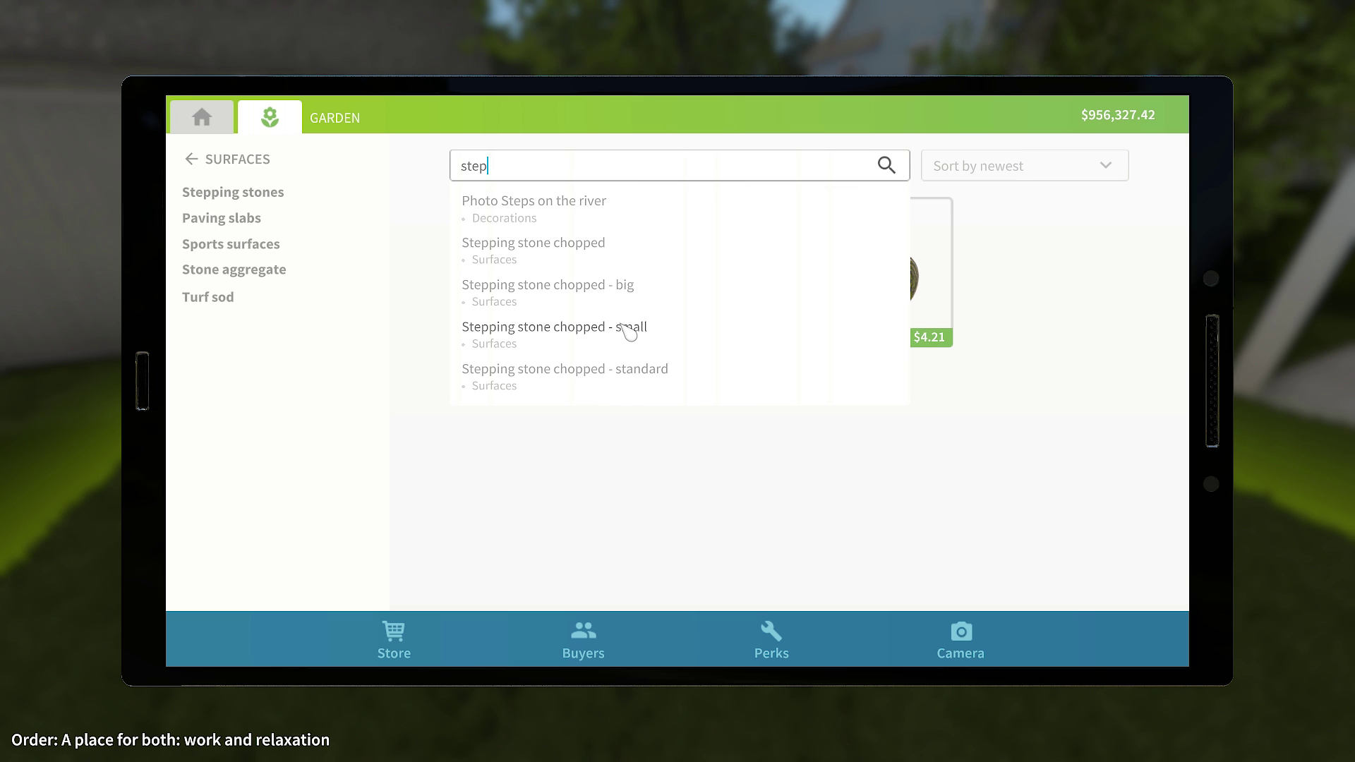
left_click(576, 293)
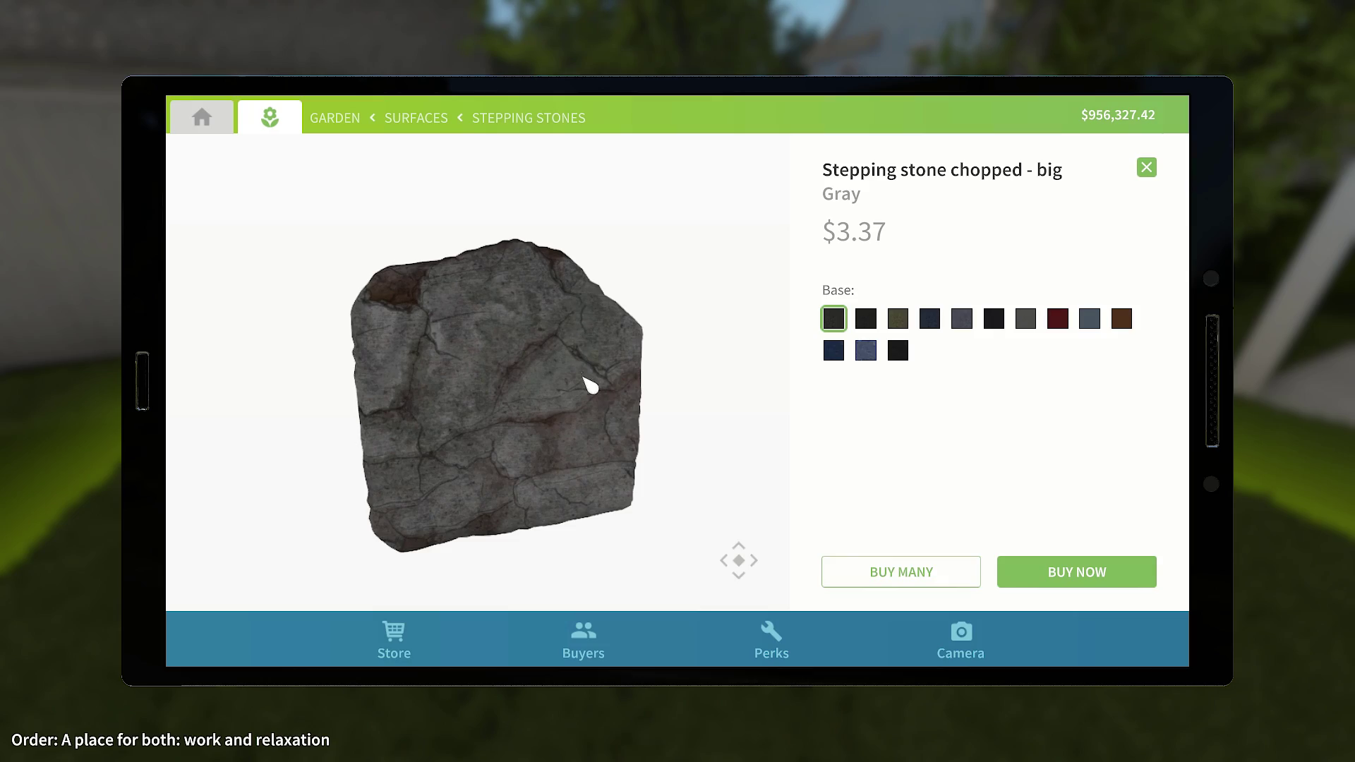
left_click(1109, 578)
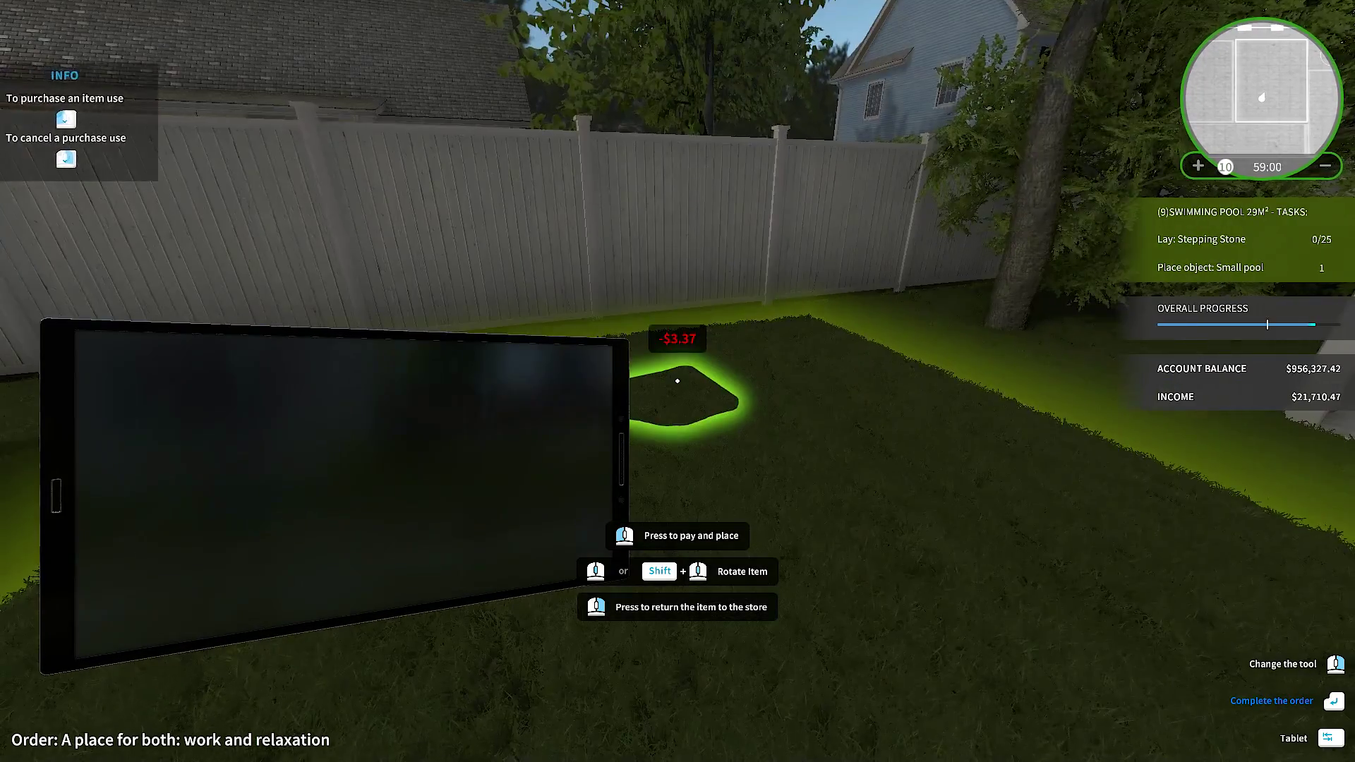
key("w")
key("w")
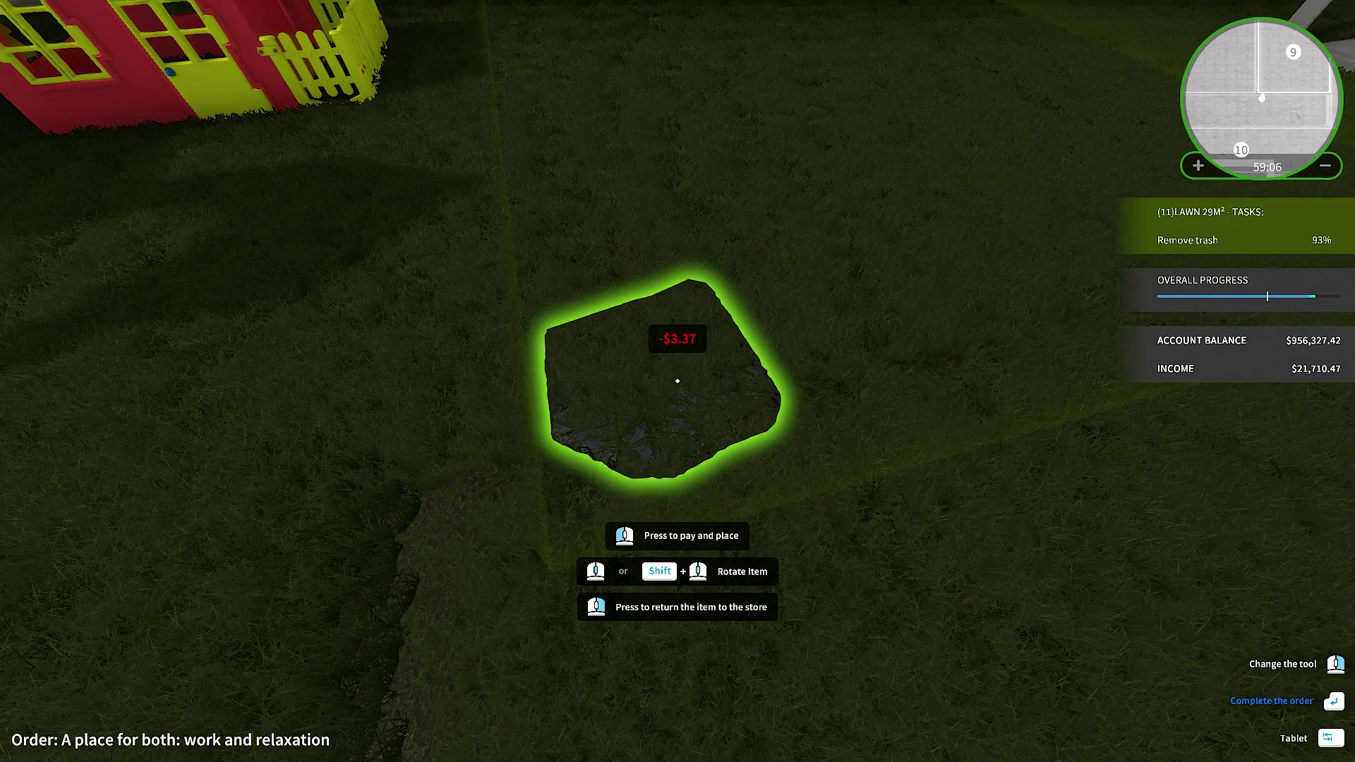
left_click(678, 381)
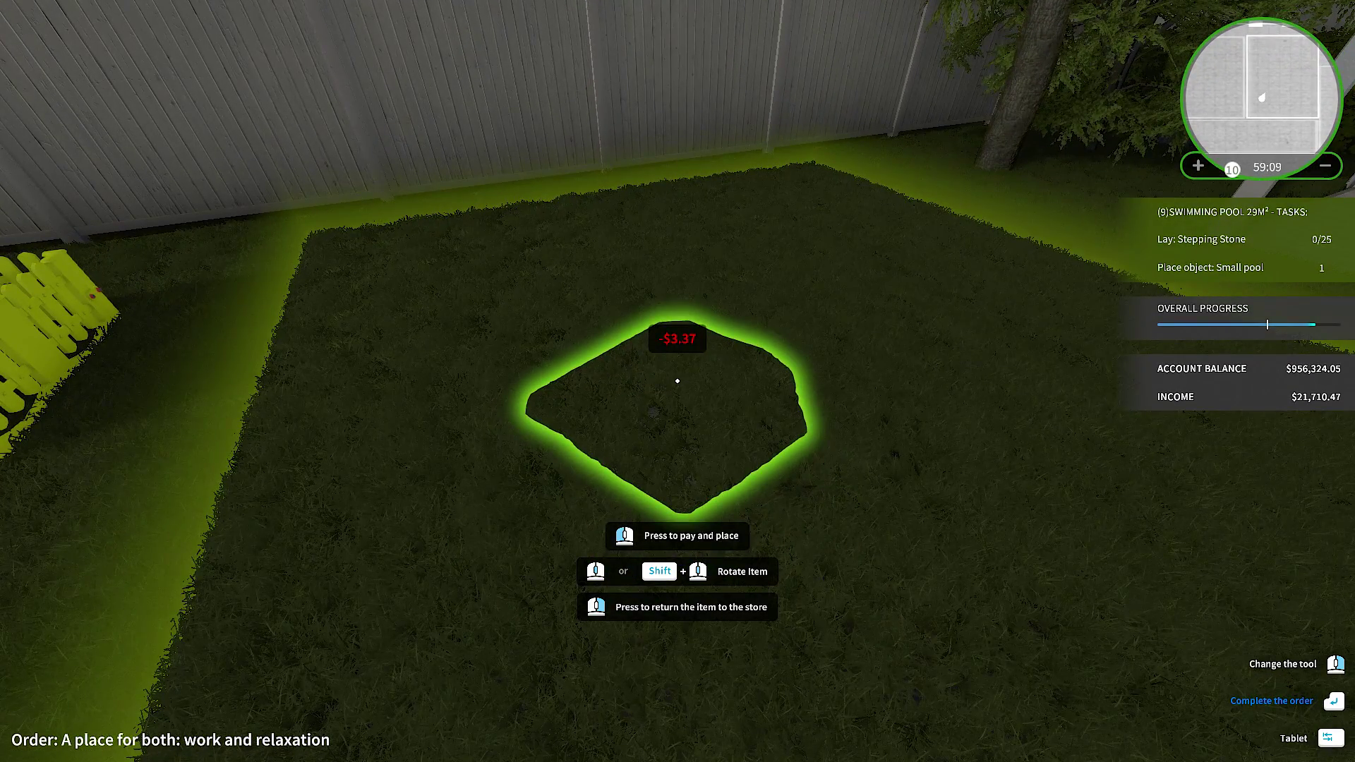
Sell the big stone back and buy a $2.24 small Stepping Stone.
right_click(678, 380)
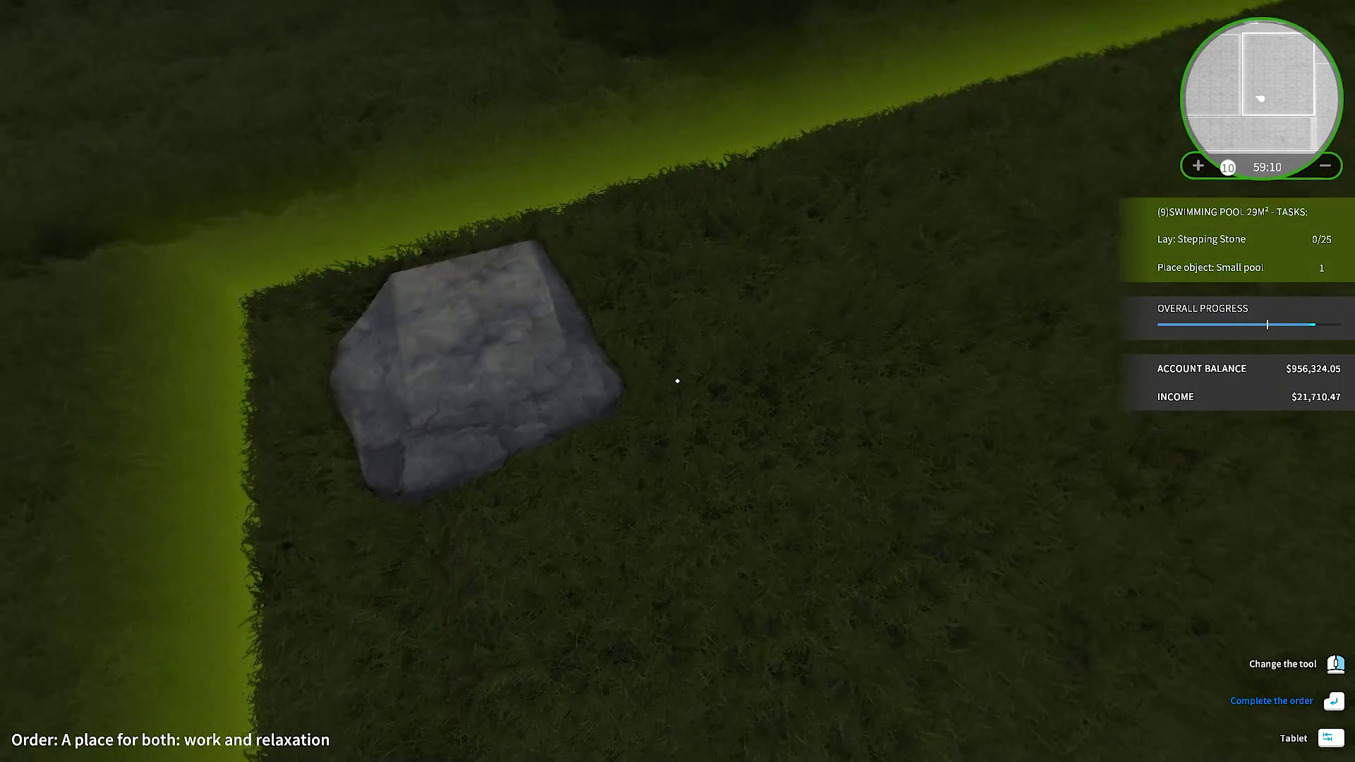
right_click(677, 380)
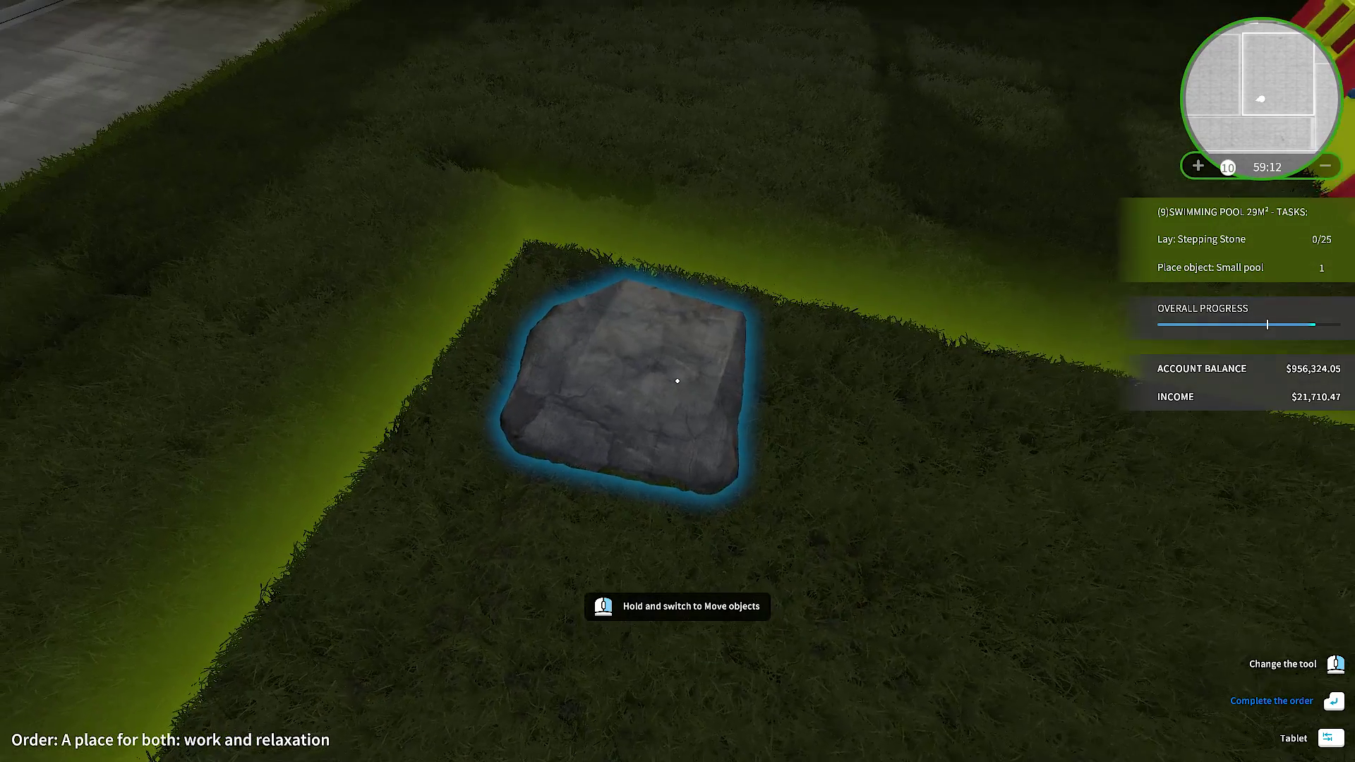
left_click(677, 381)
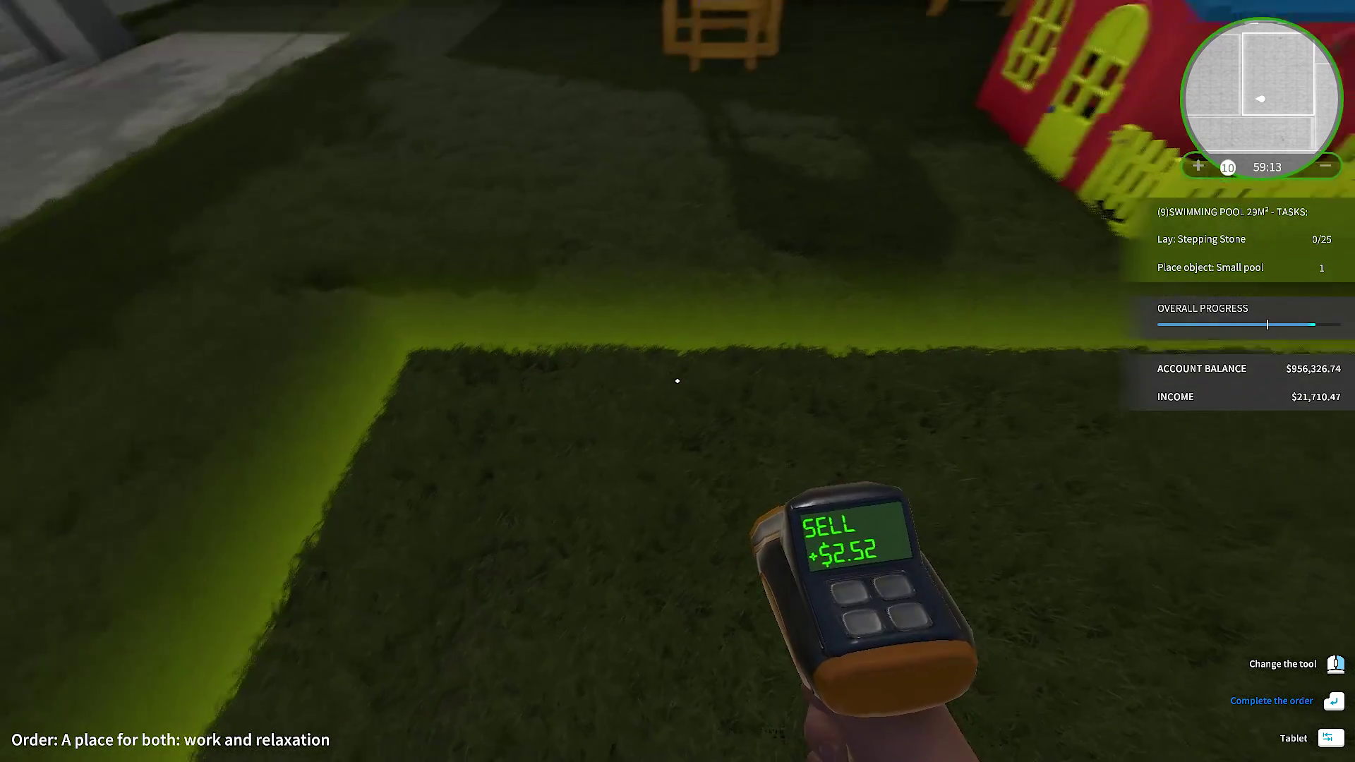
key("Tab")
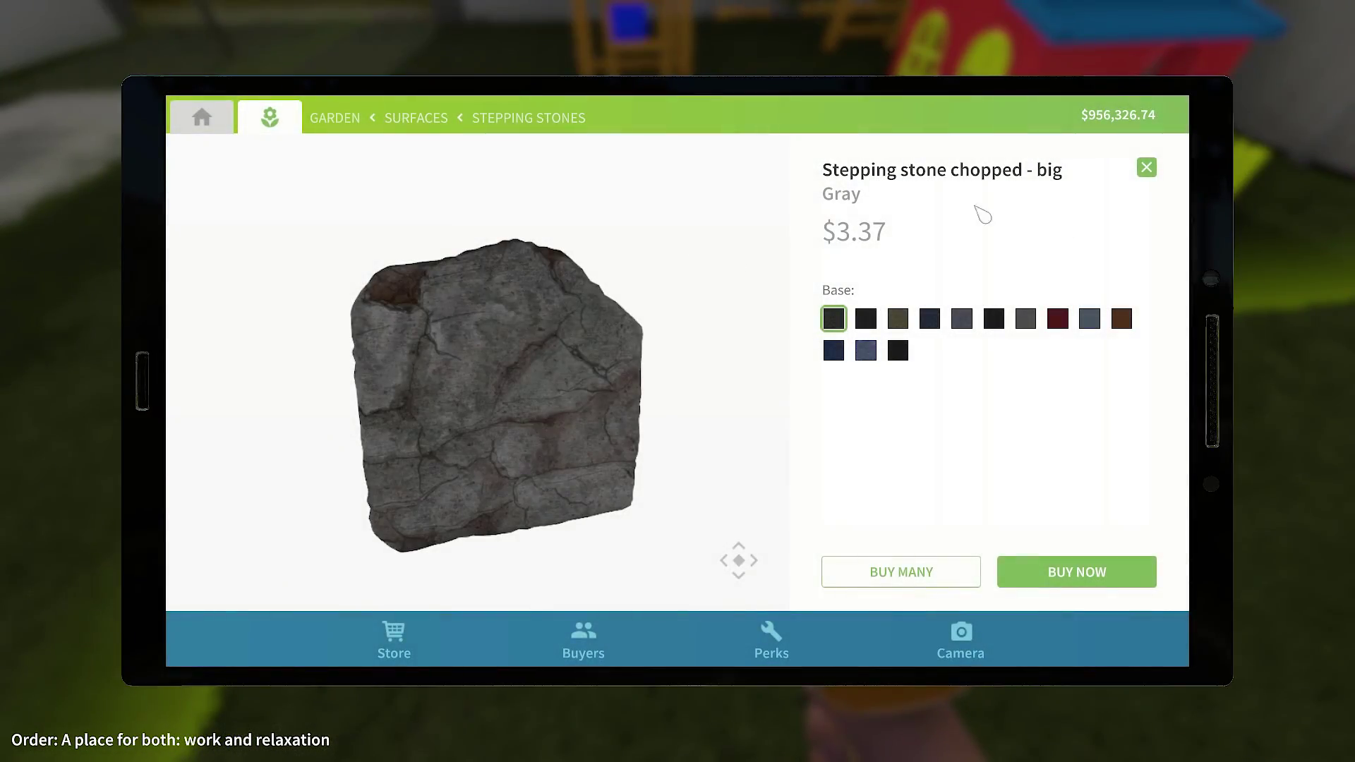
left_click(1147, 170)
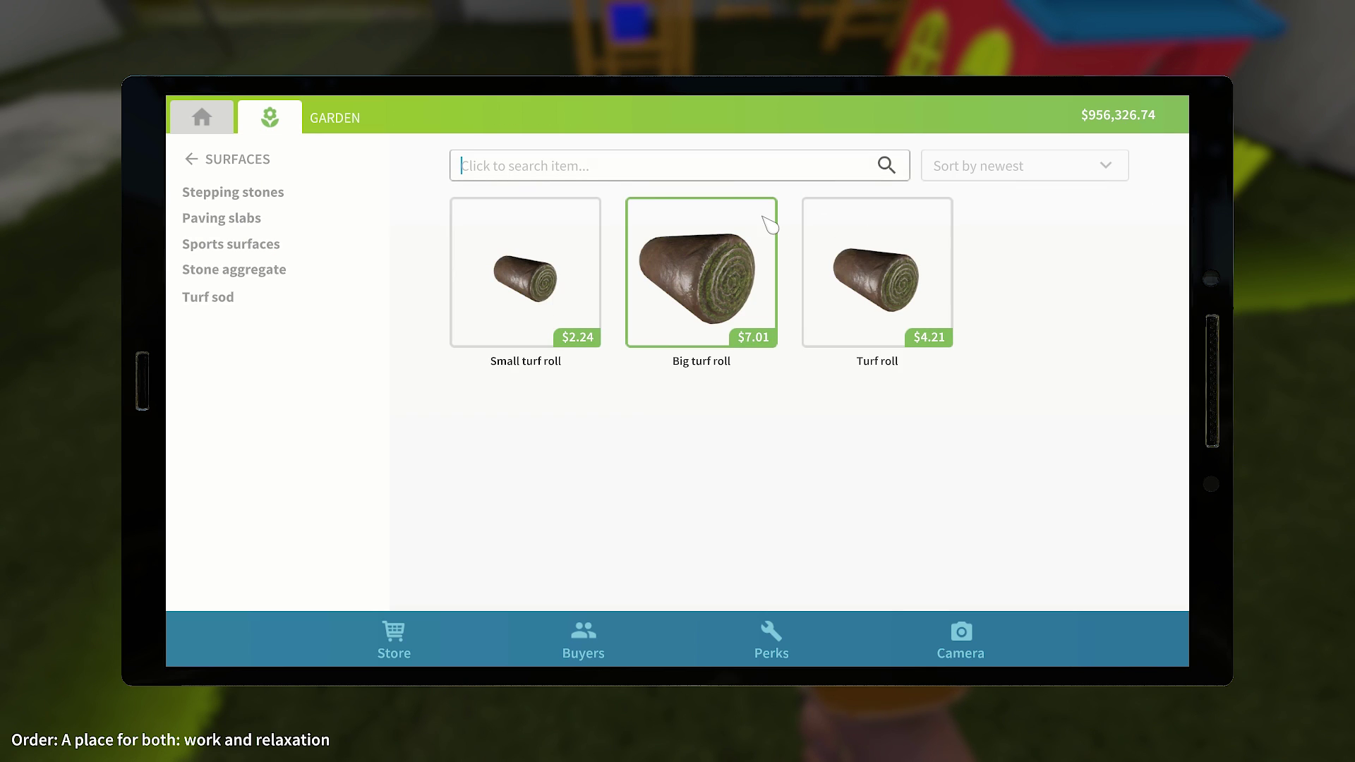
type("steo")
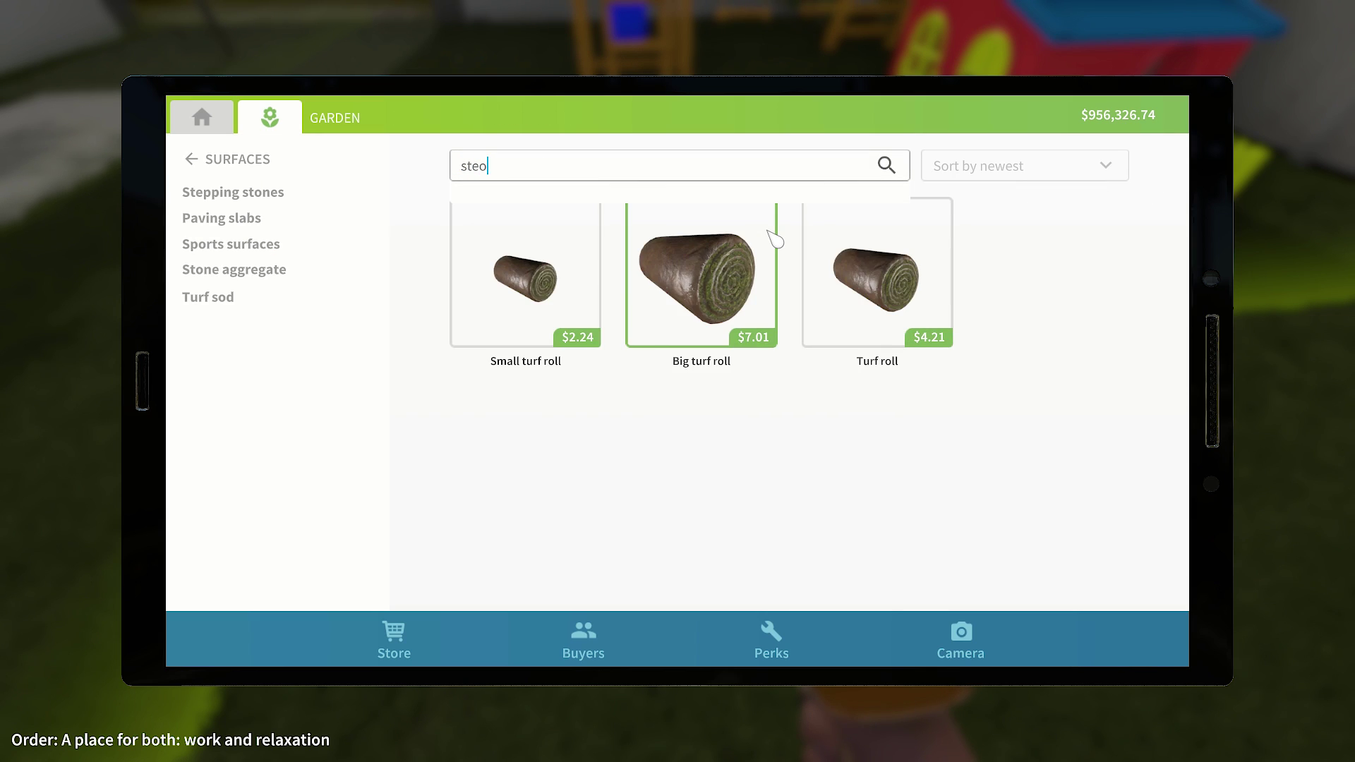
key("BackSpace")
type("pping stone")
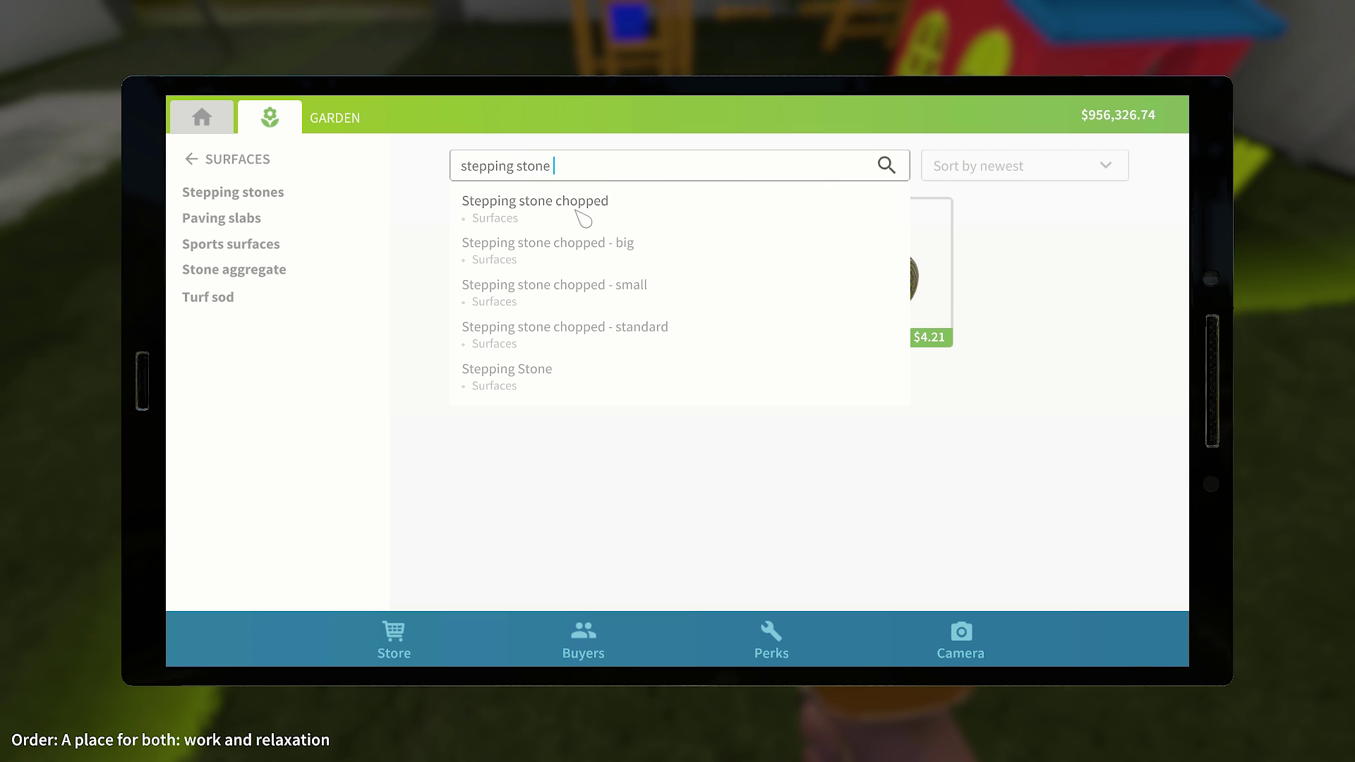
left_click(509, 377)
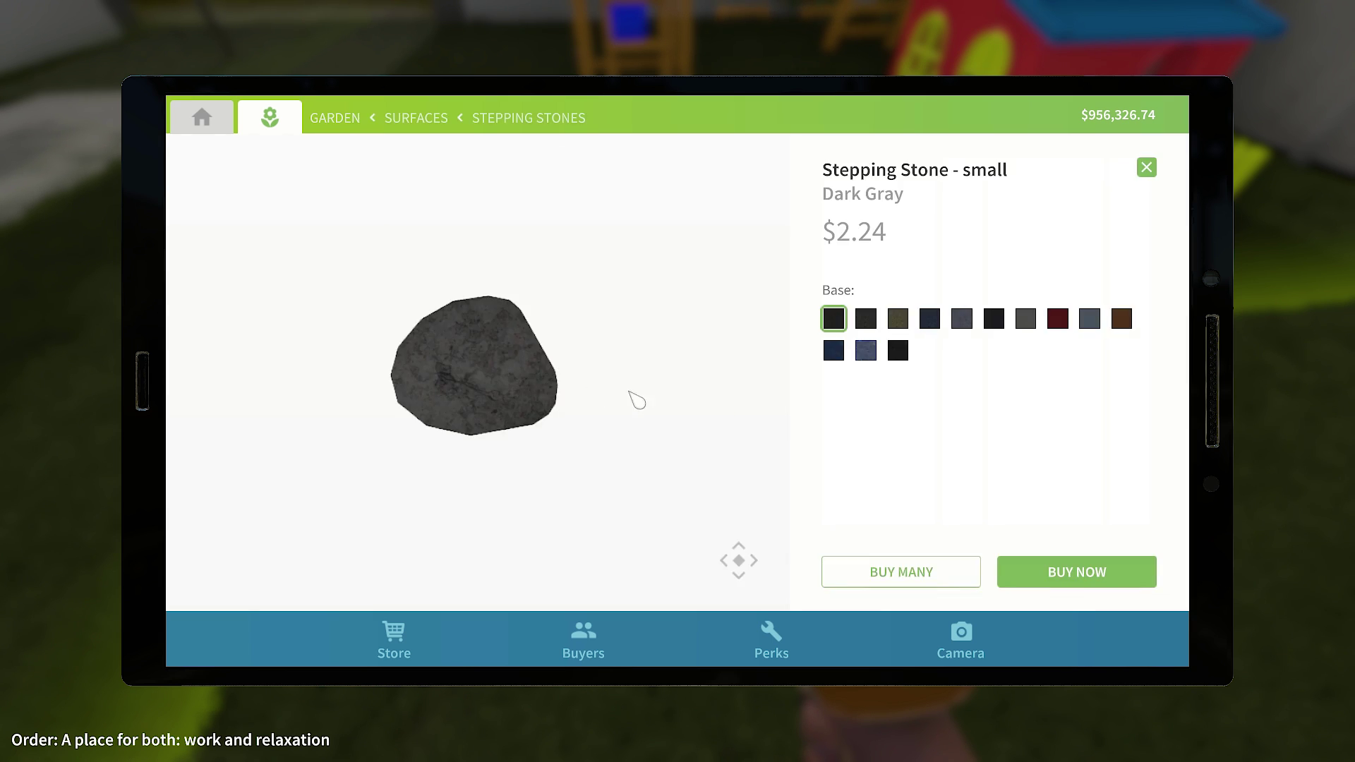
left_click(1028, 576)
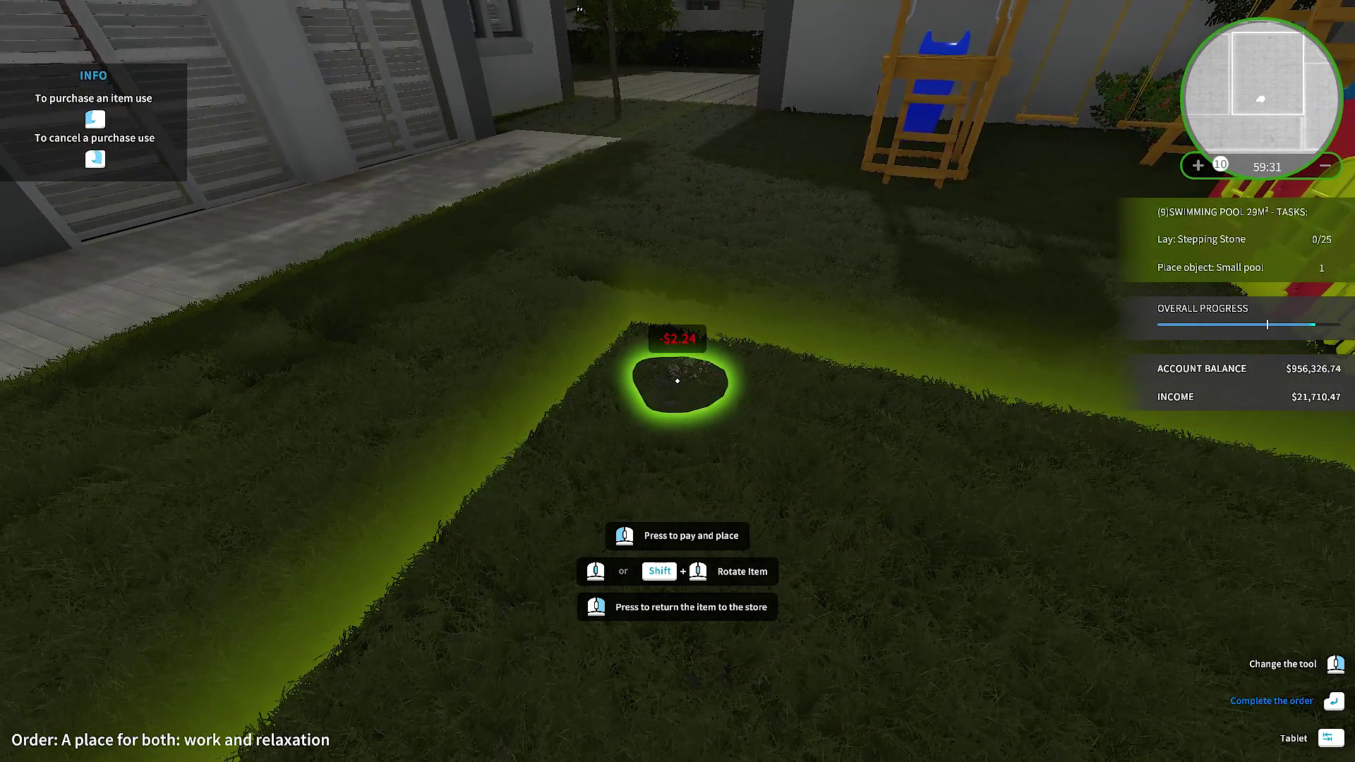
Lay all 25 small stepping stones plus a few extras across the pool lawn.
left_click(678, 380)
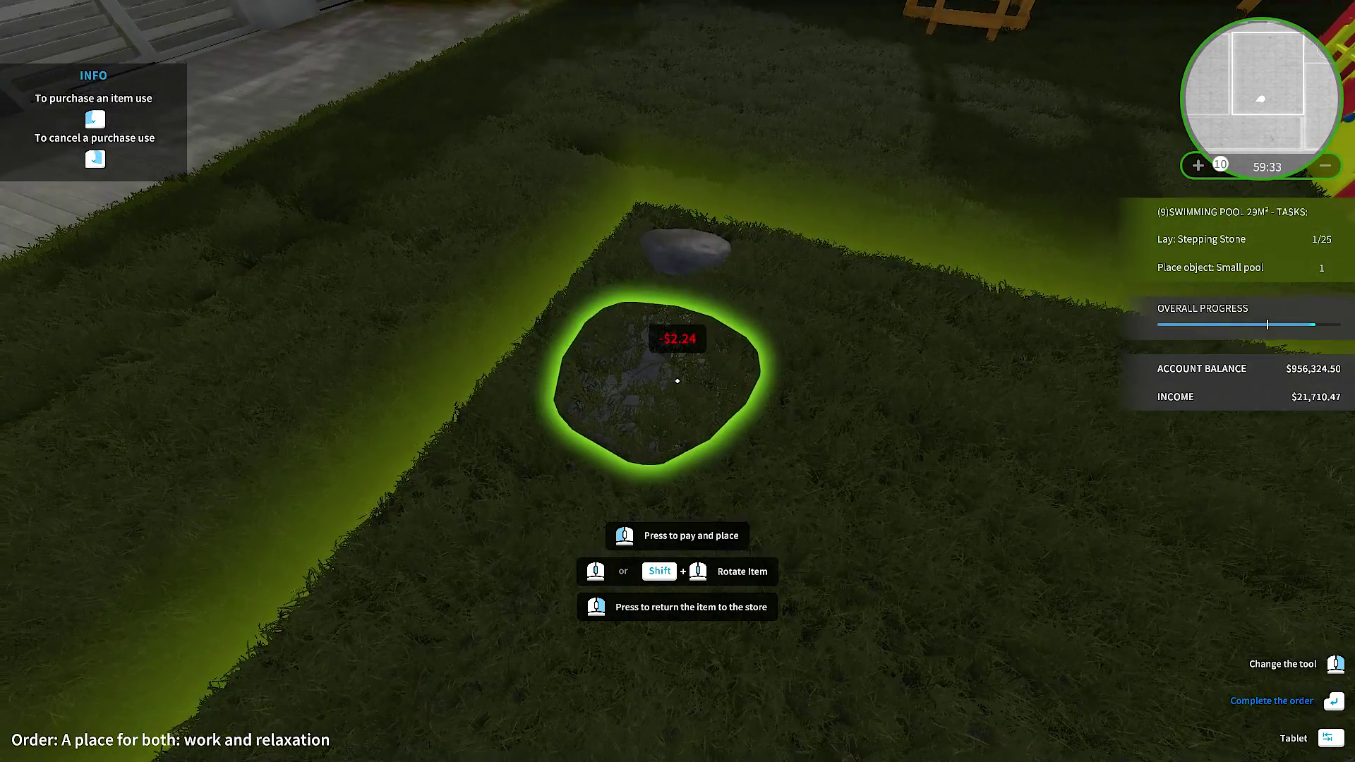
left_click(677, 382)
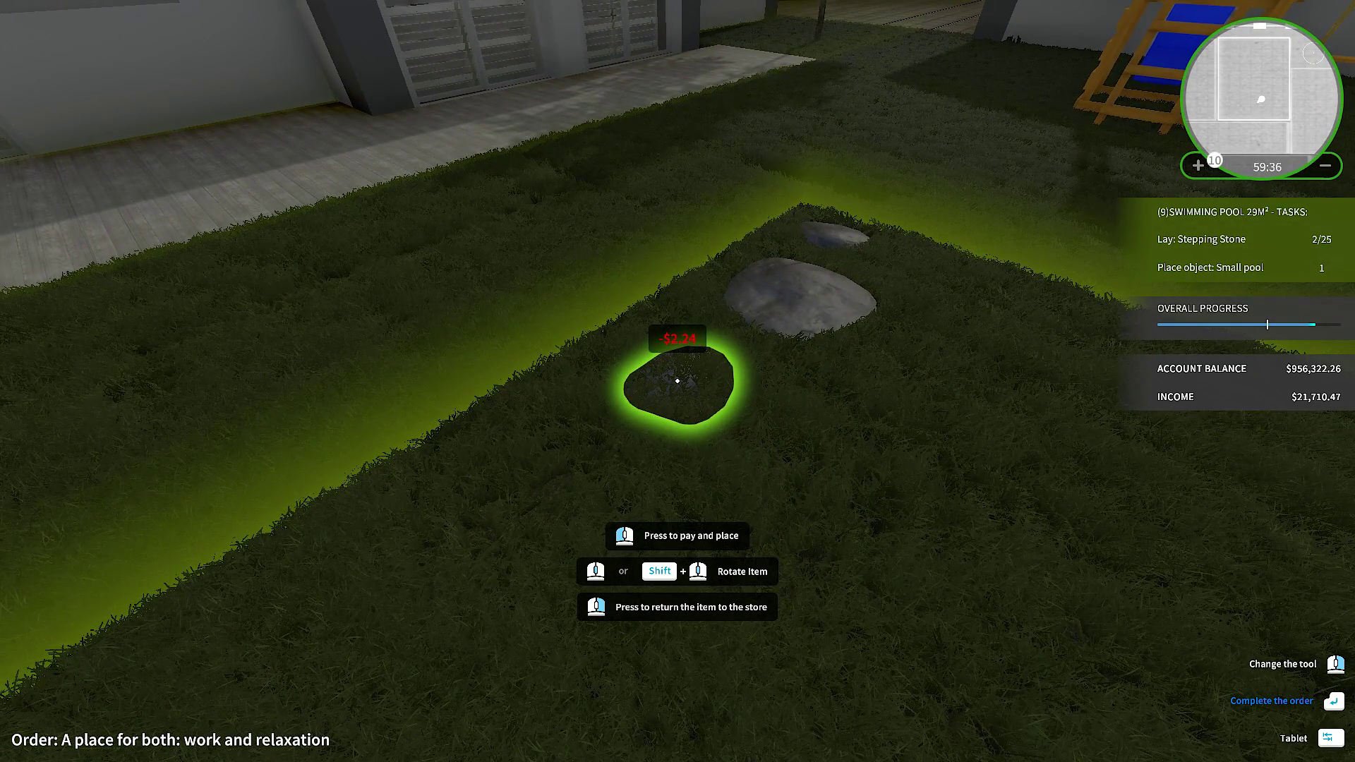
left_click(678, 382)
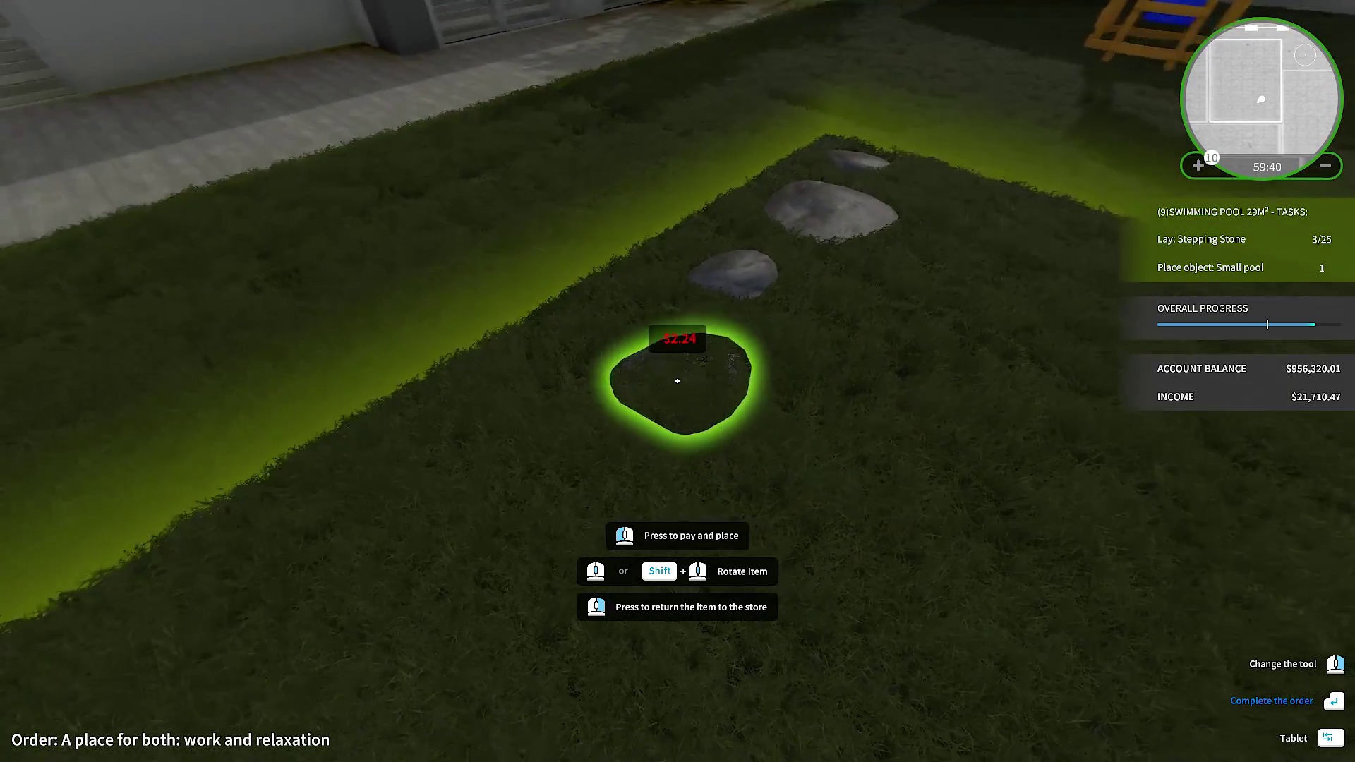
left_click(678, 381)
left_click(678, 381)
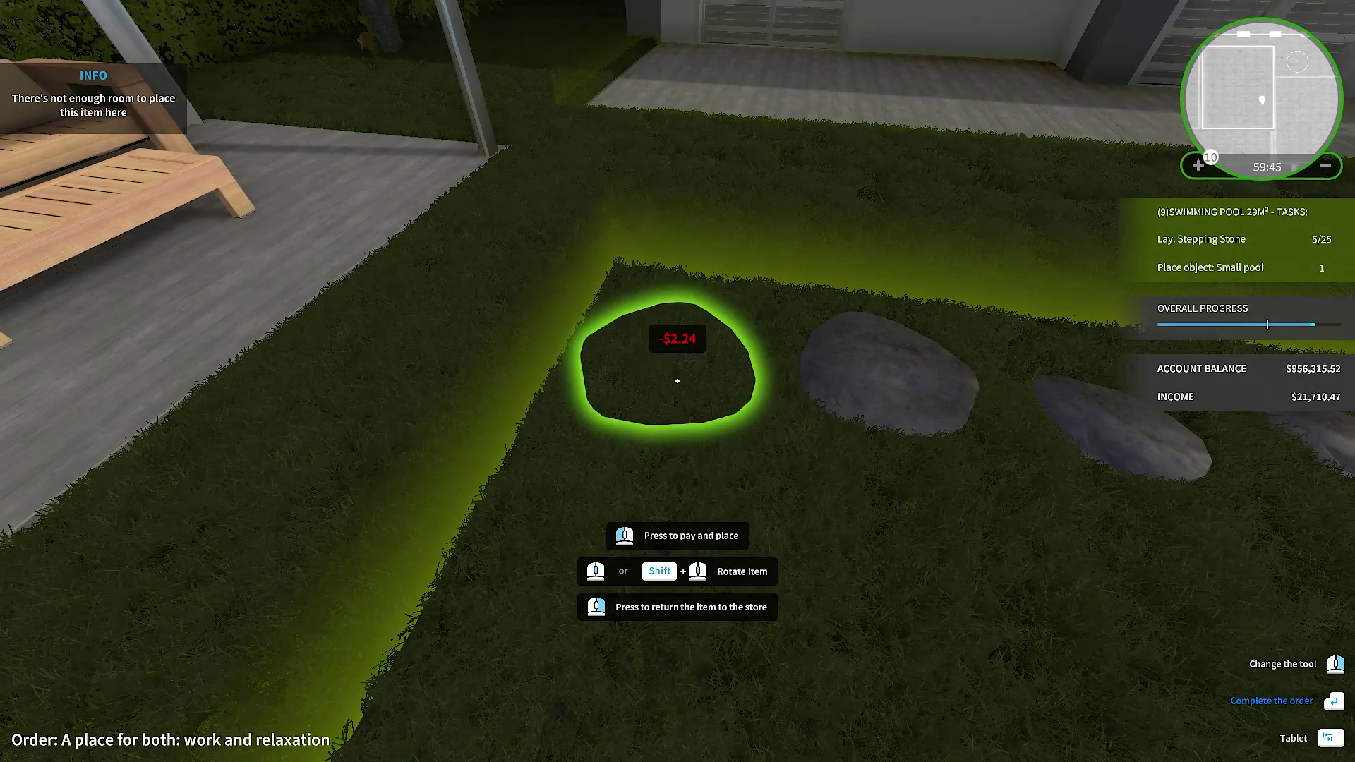
left_click(677, 381)
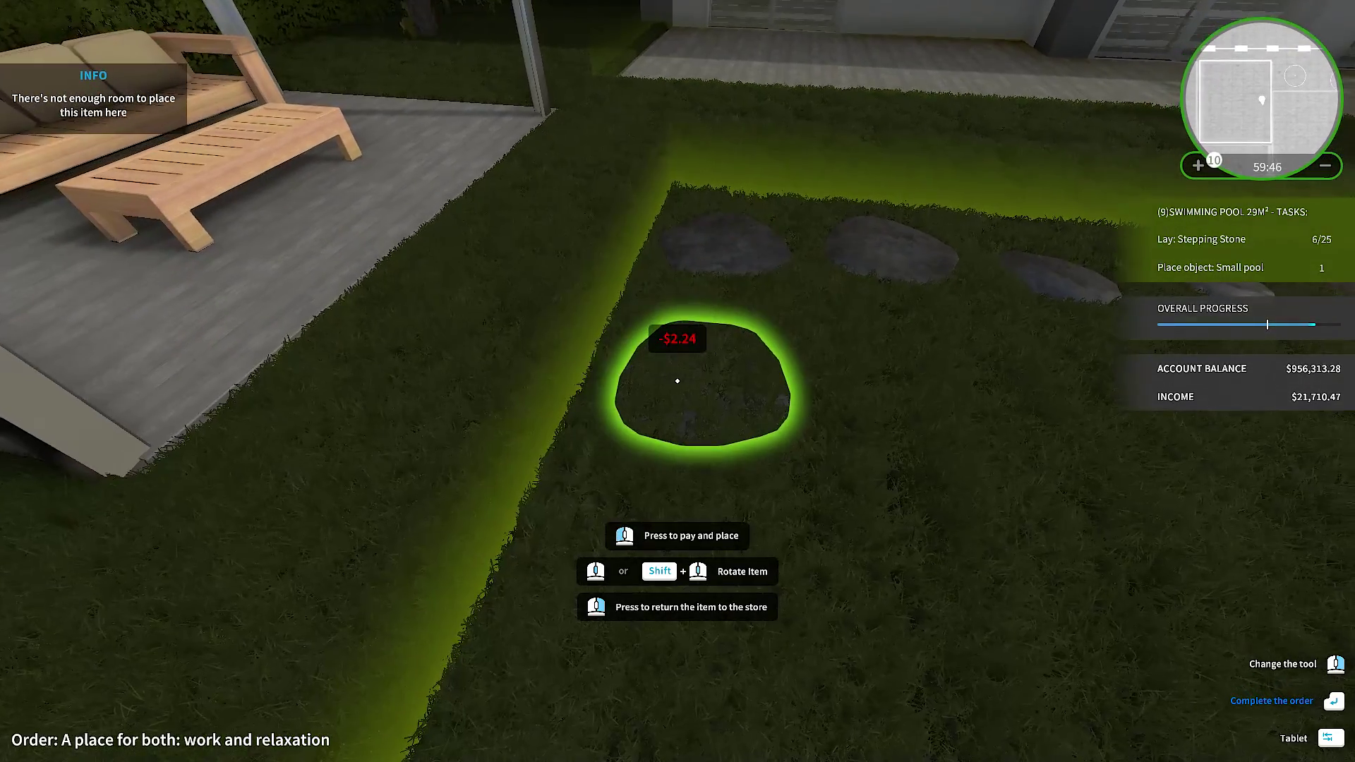
left_click(677, 382)
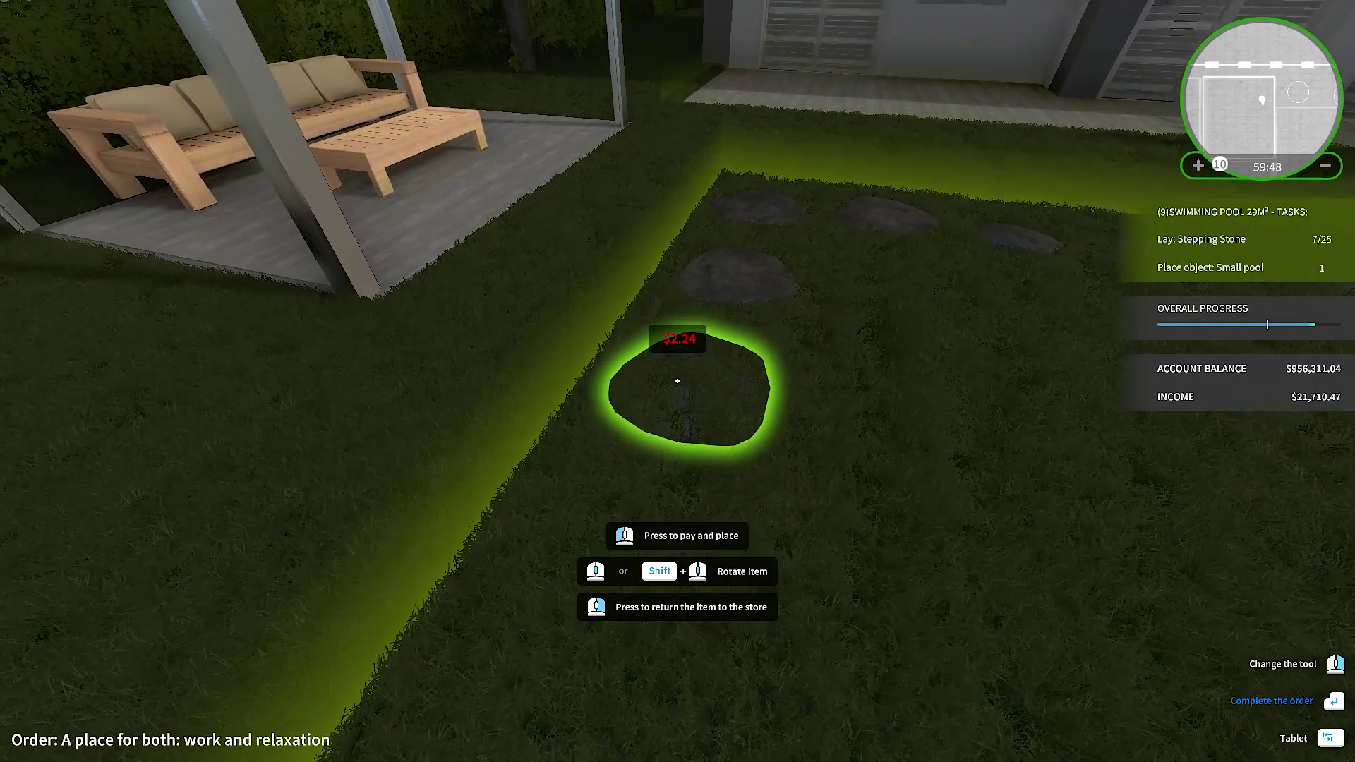
left_click(678, 381)
left_click(677, 381)
left_click(678, 381)
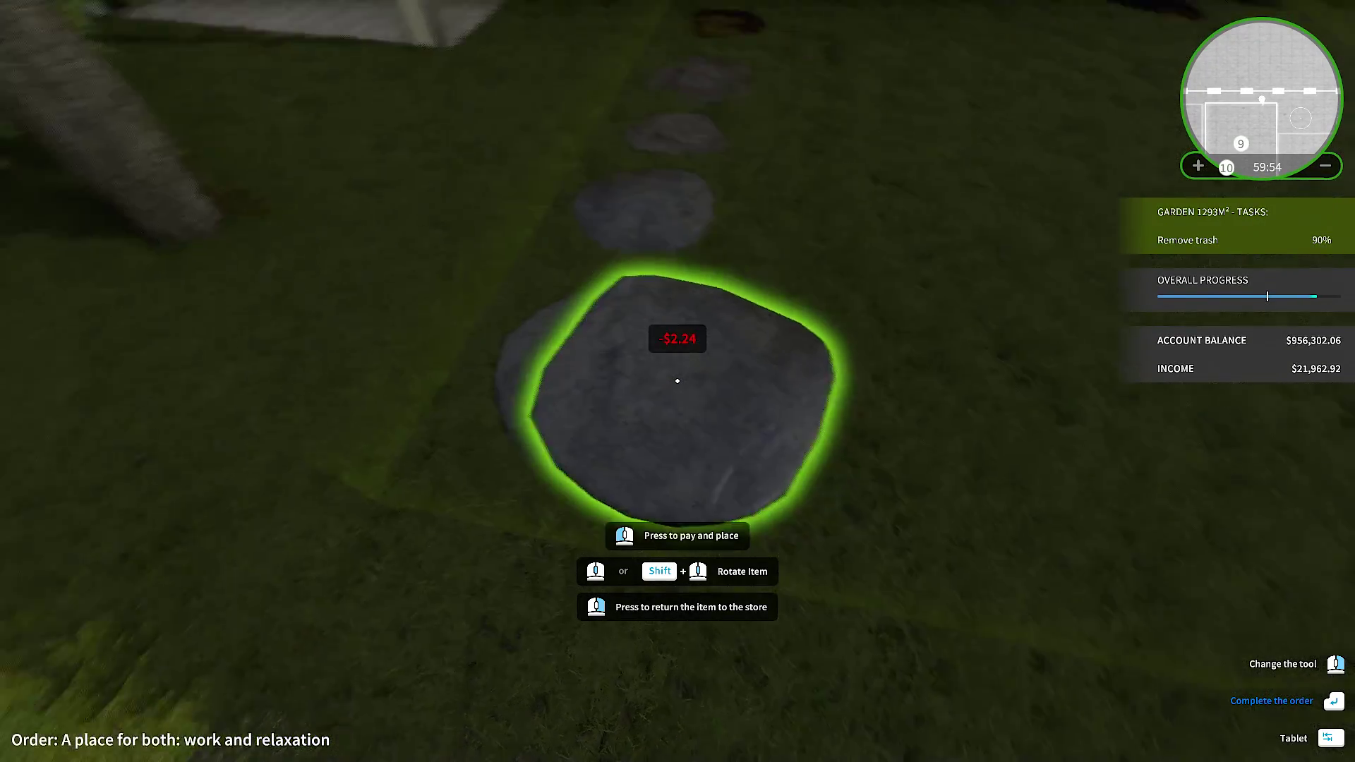
left_click(677, 382)
left_click(677, 382)
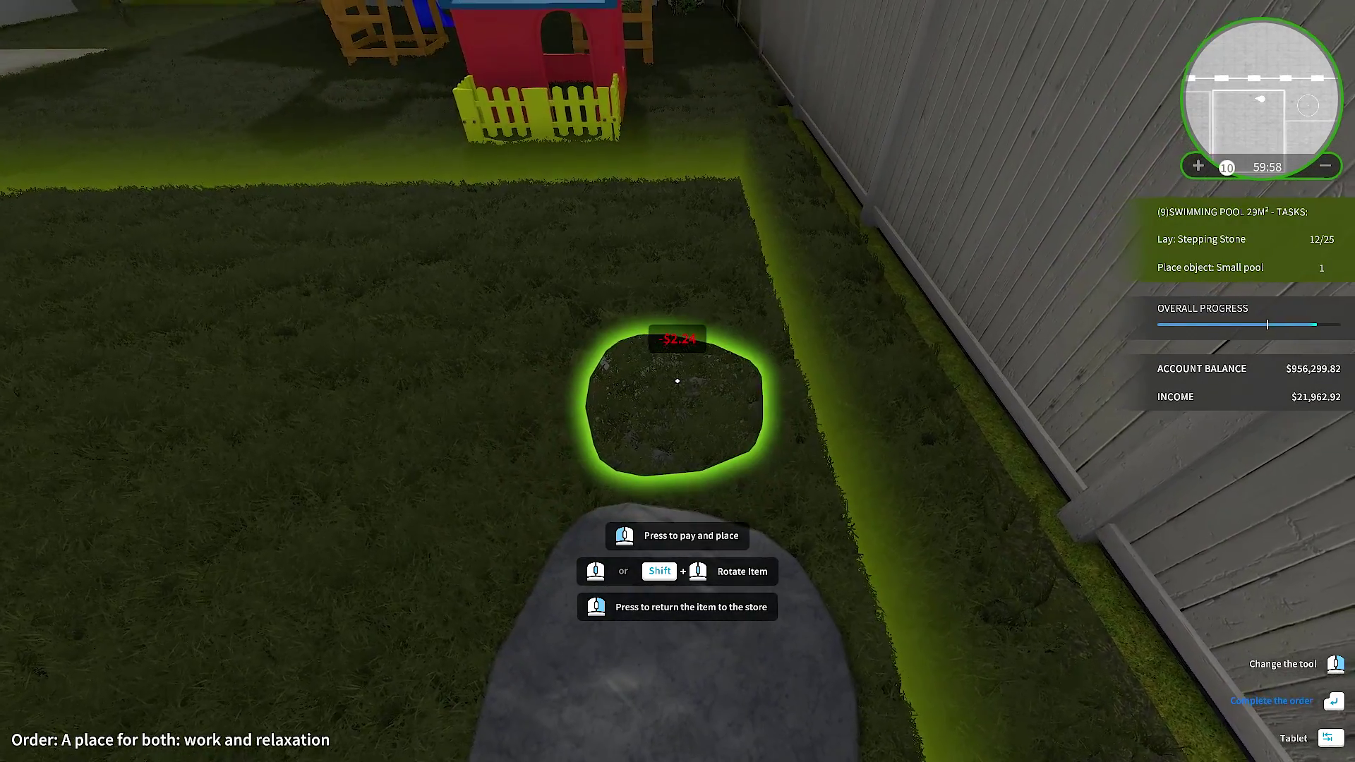
left_click(678, 381)
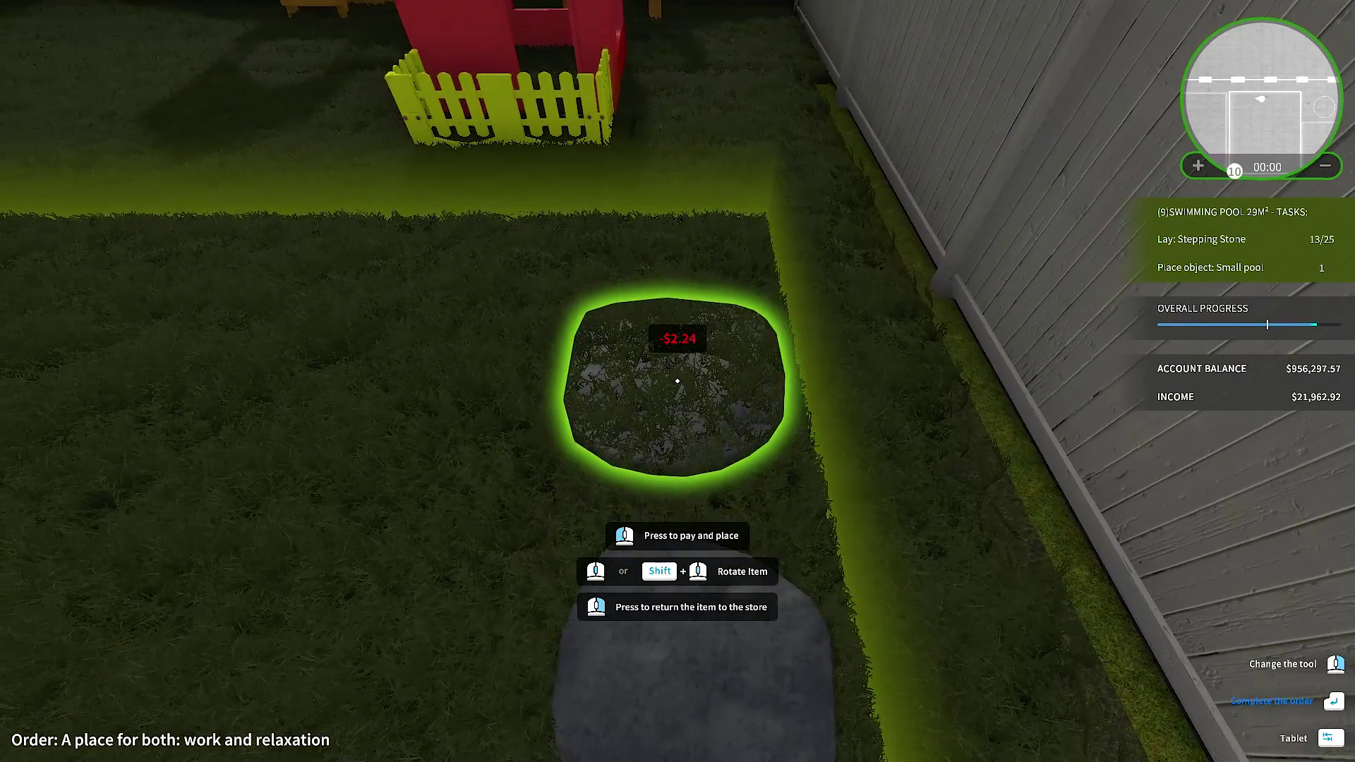
left_click(678, 381)
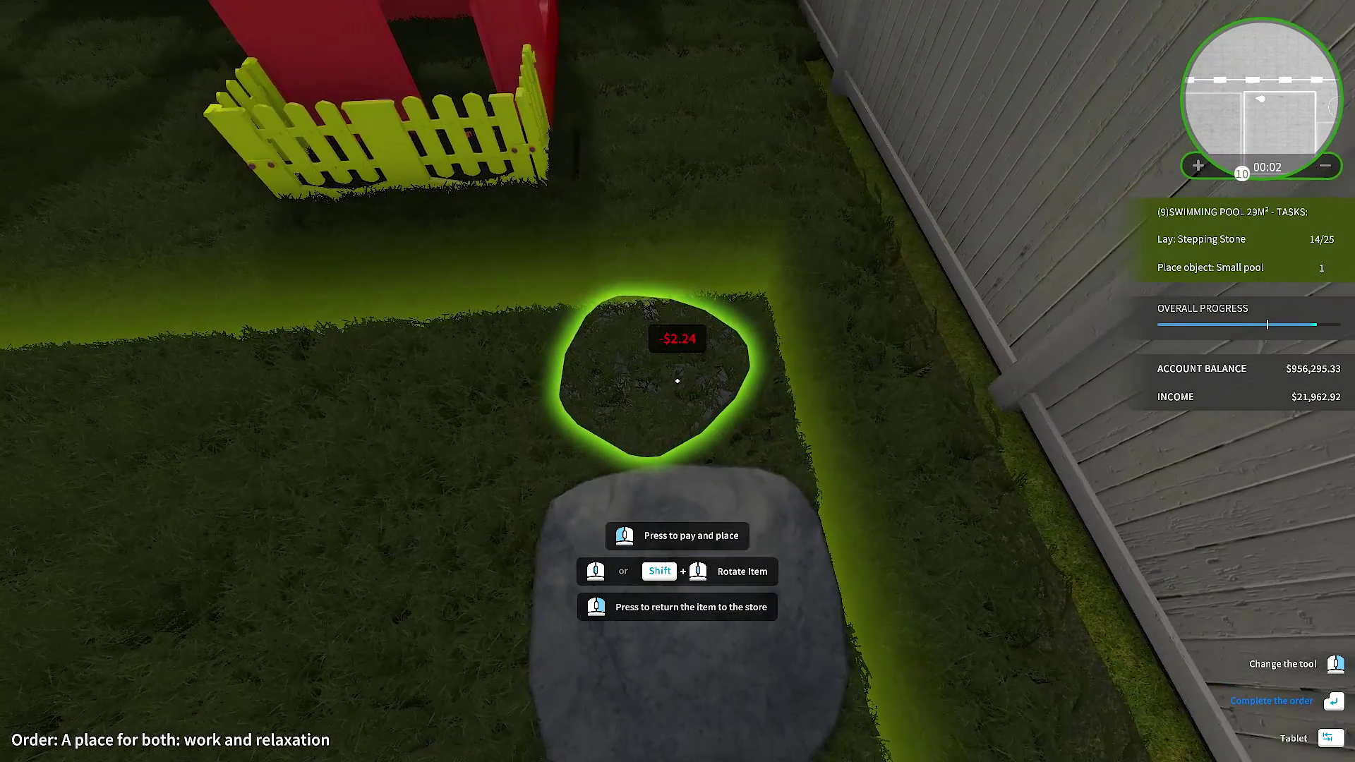
left_click(678, 381)
left_click(678, 382)
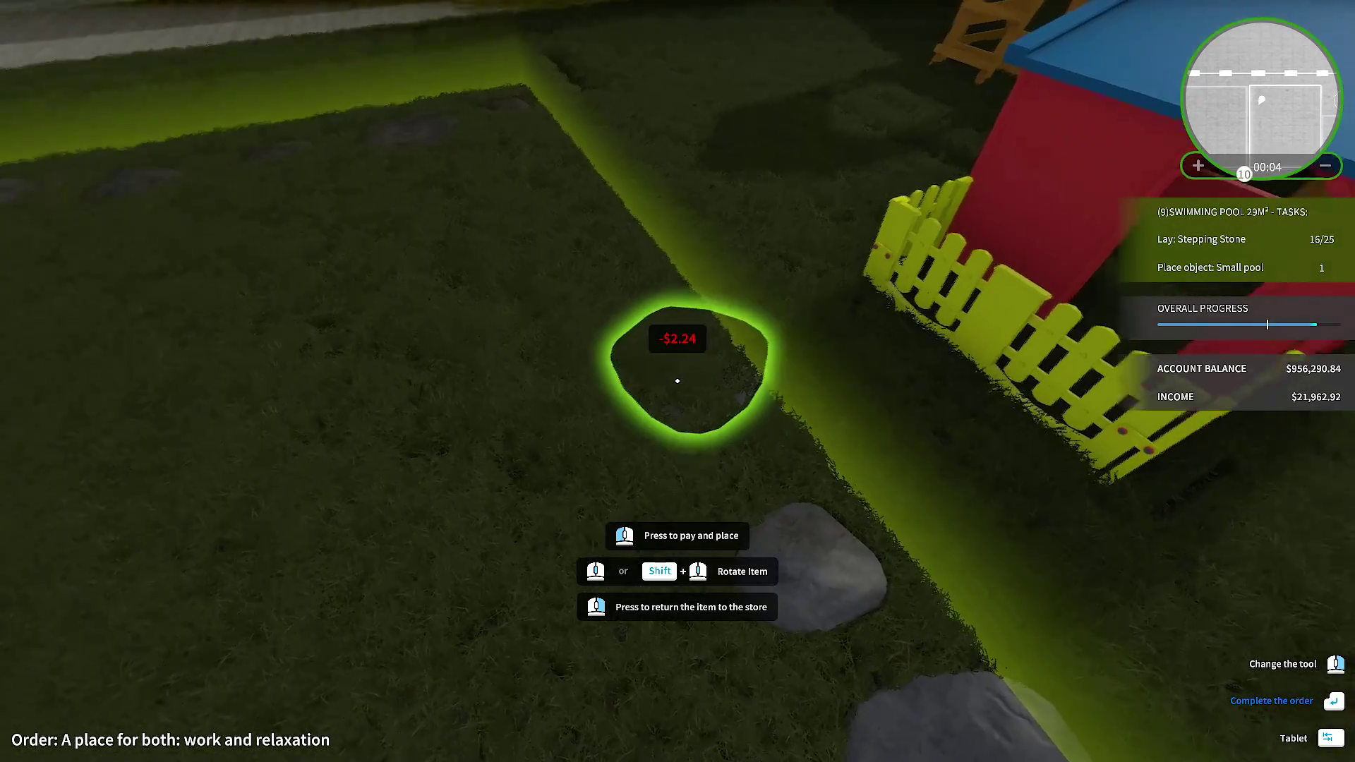
left_click(677, 381)
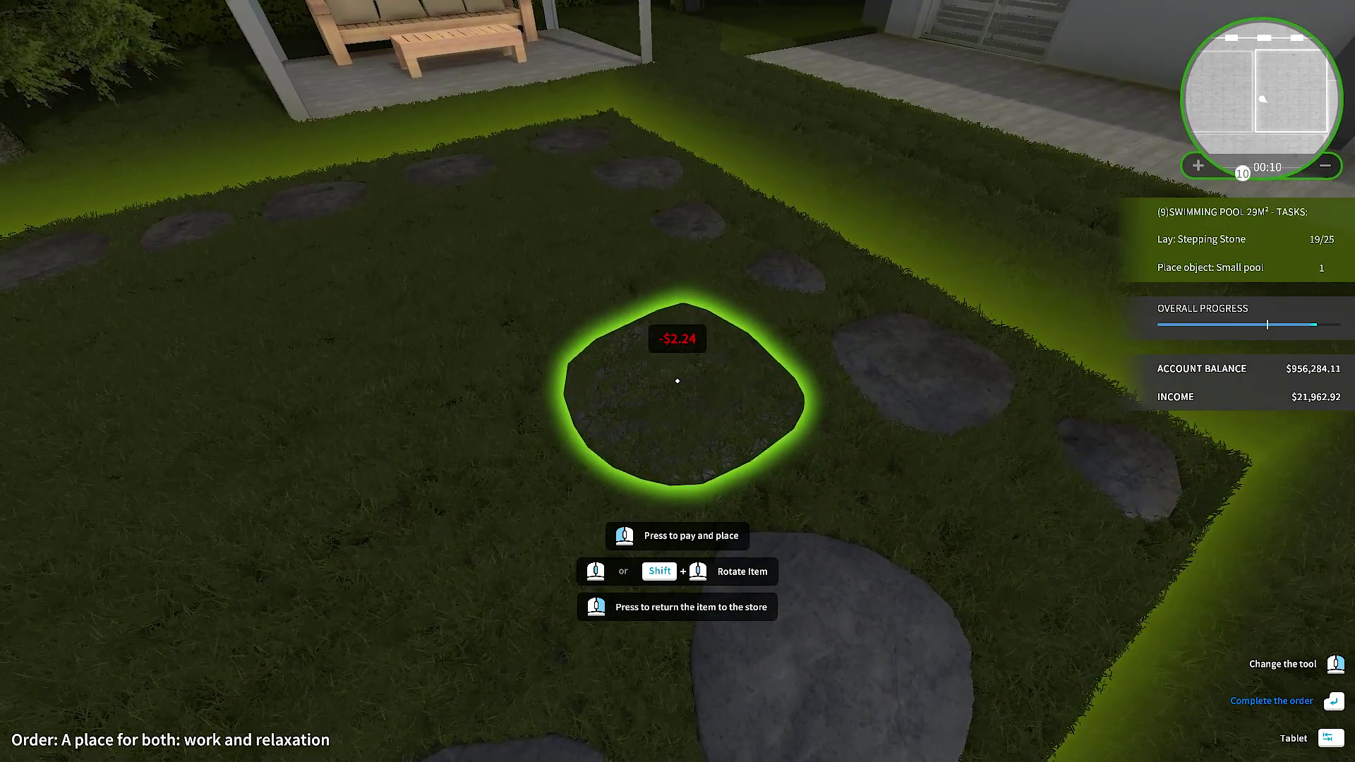
left_click(677, 381)
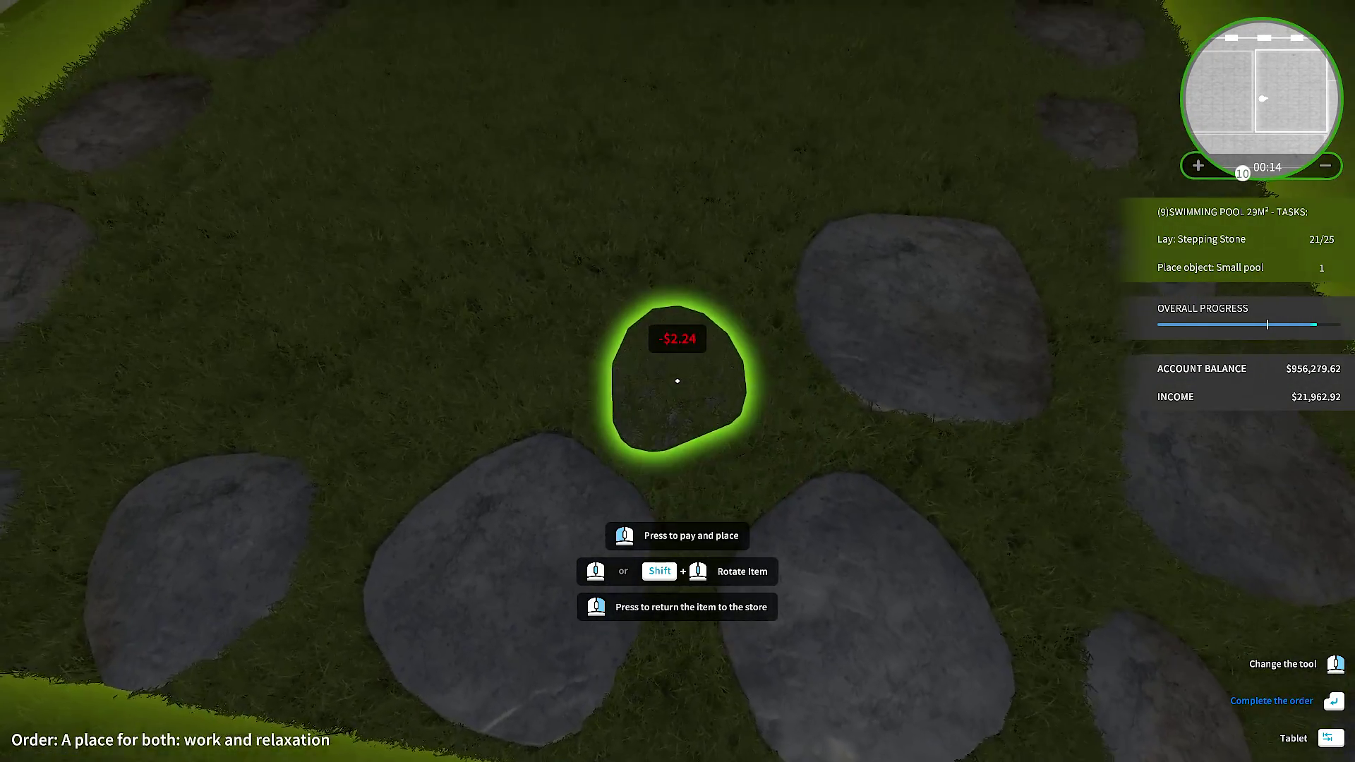
left_click(678, 381)
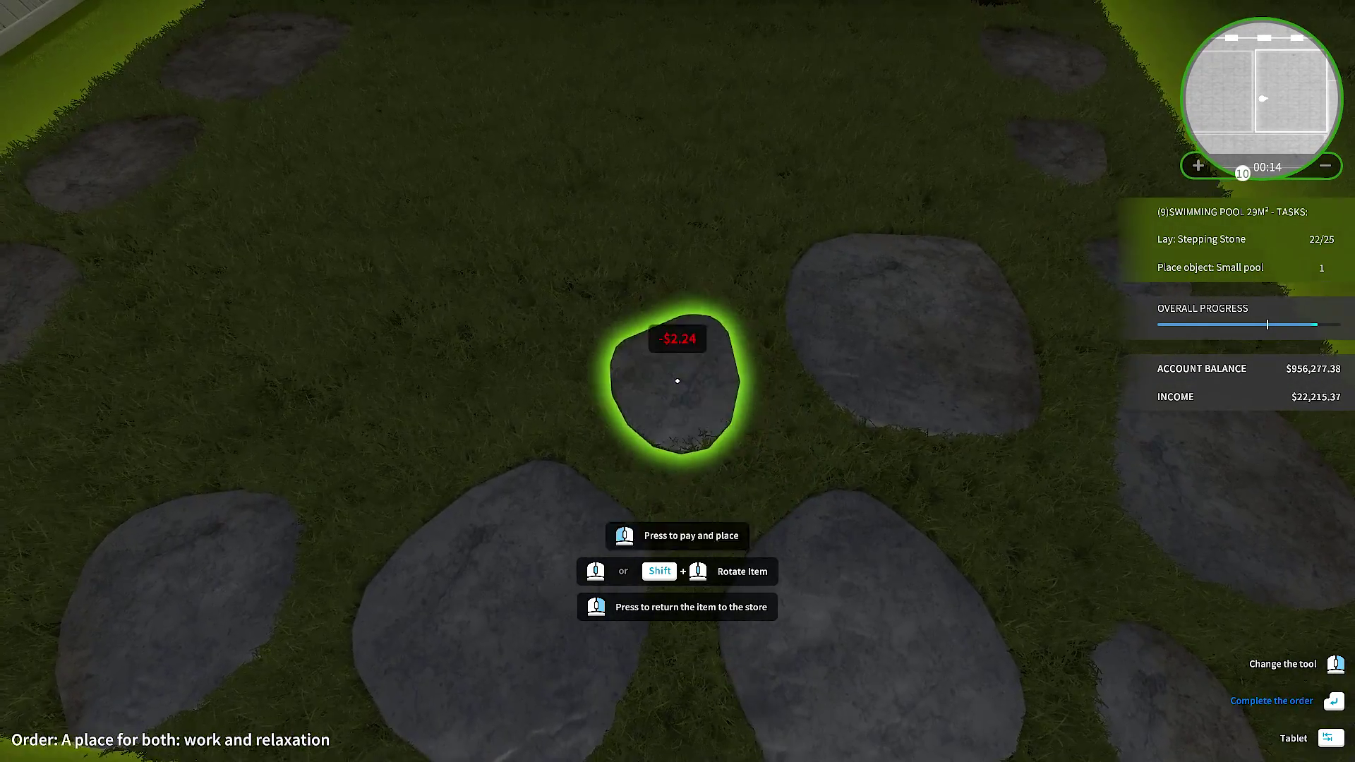
left_click(678, 382)
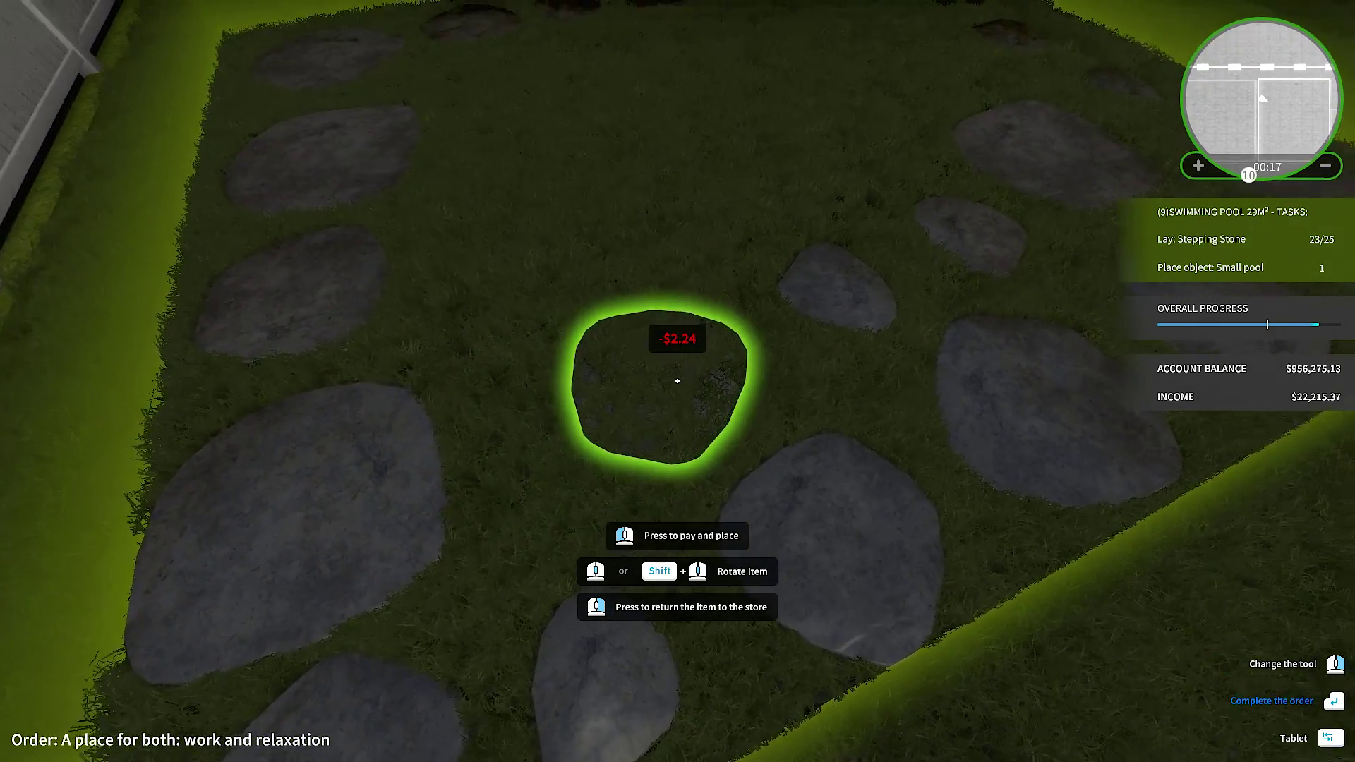
left_click(677, 381)
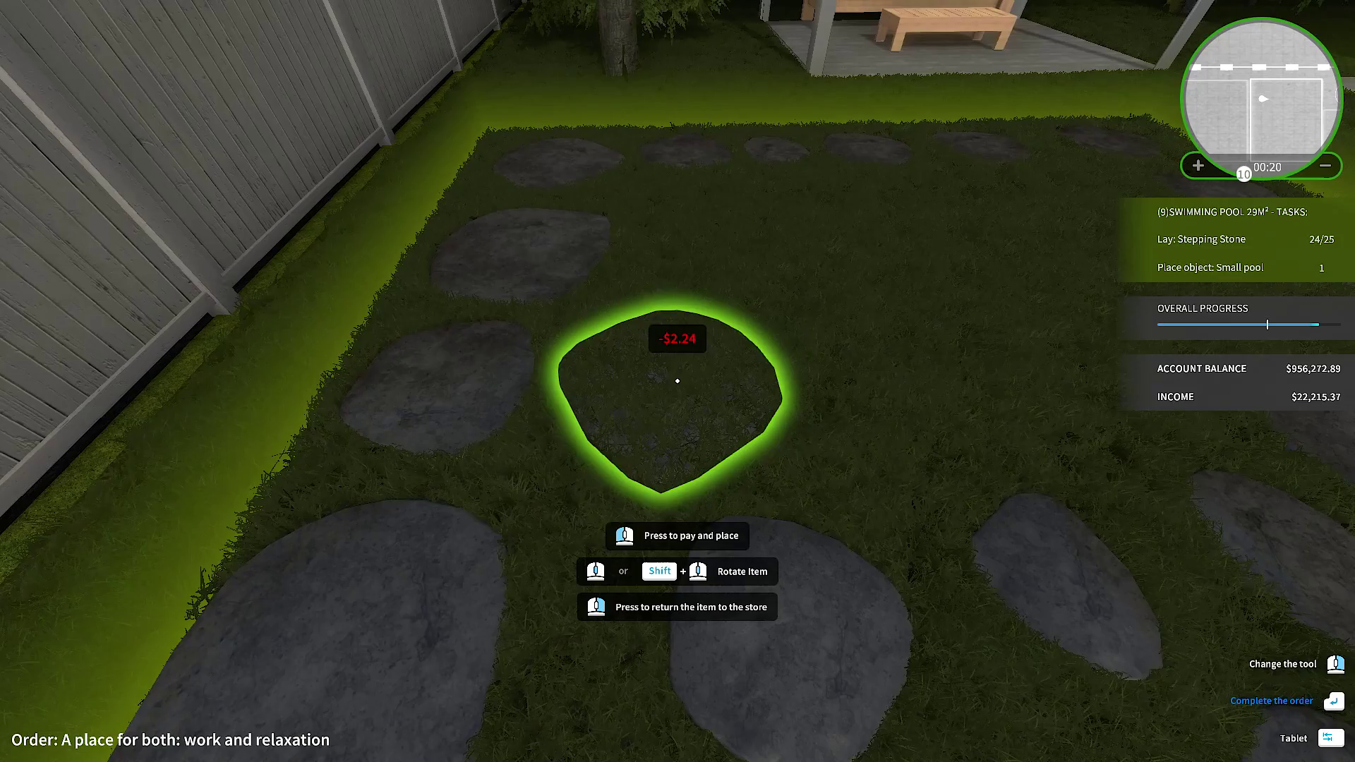
left_click(677, 382)
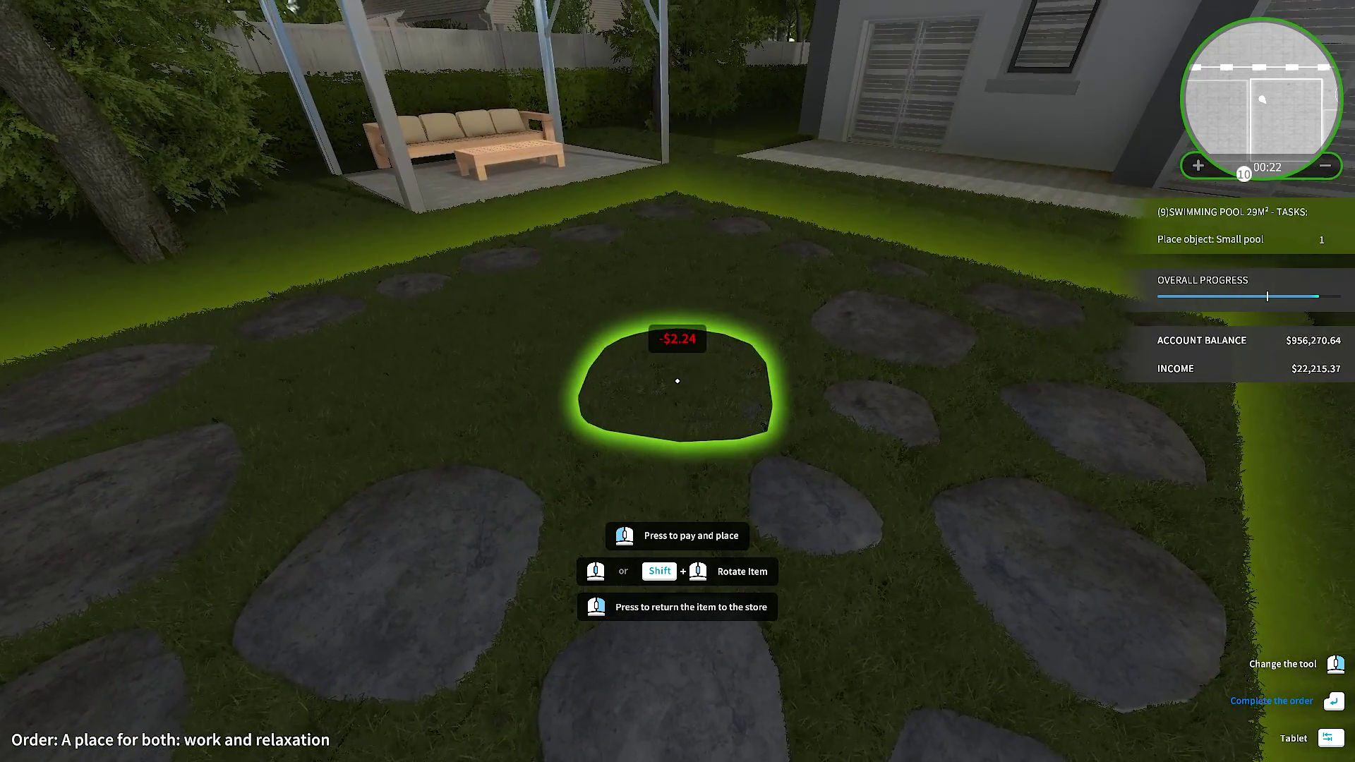
left_click(678, 382)
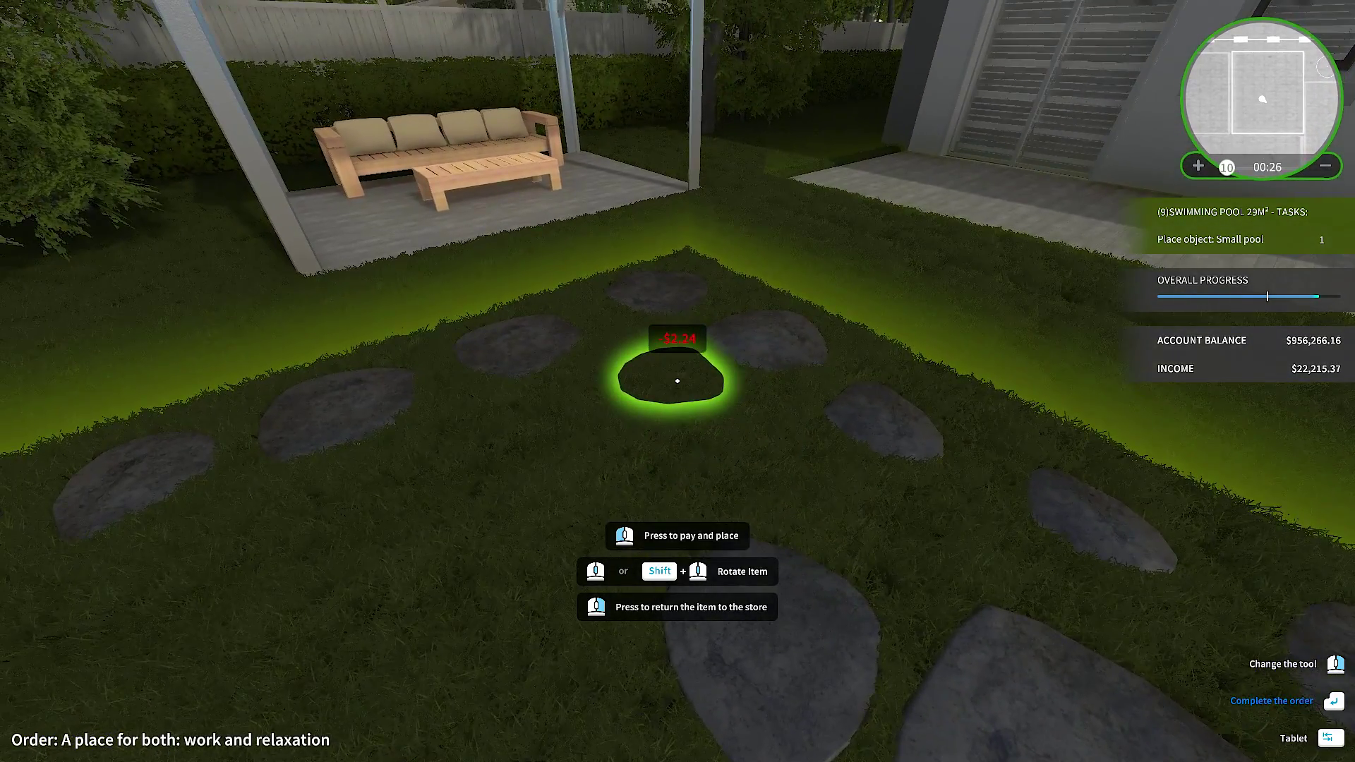
left_click(677, 381)
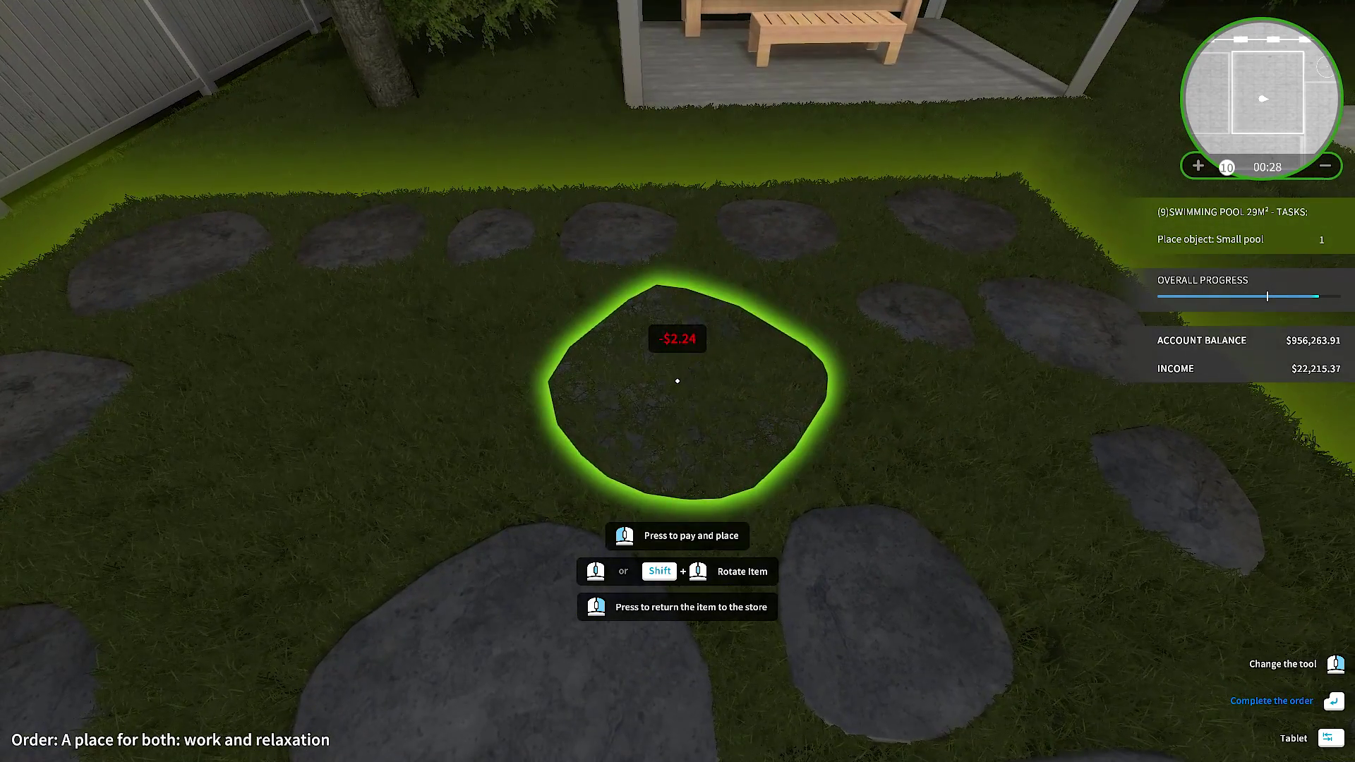
left_click(677, 380)
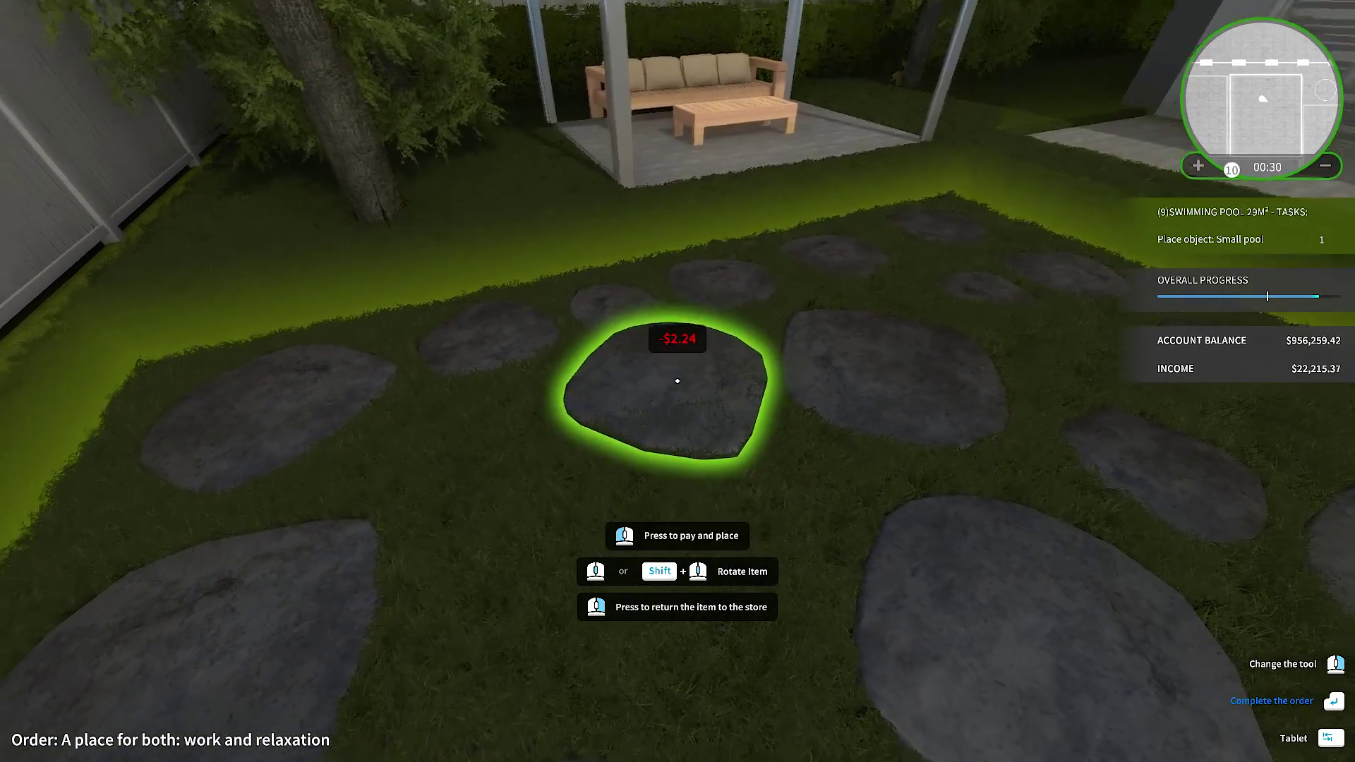
left_click(677, 381)
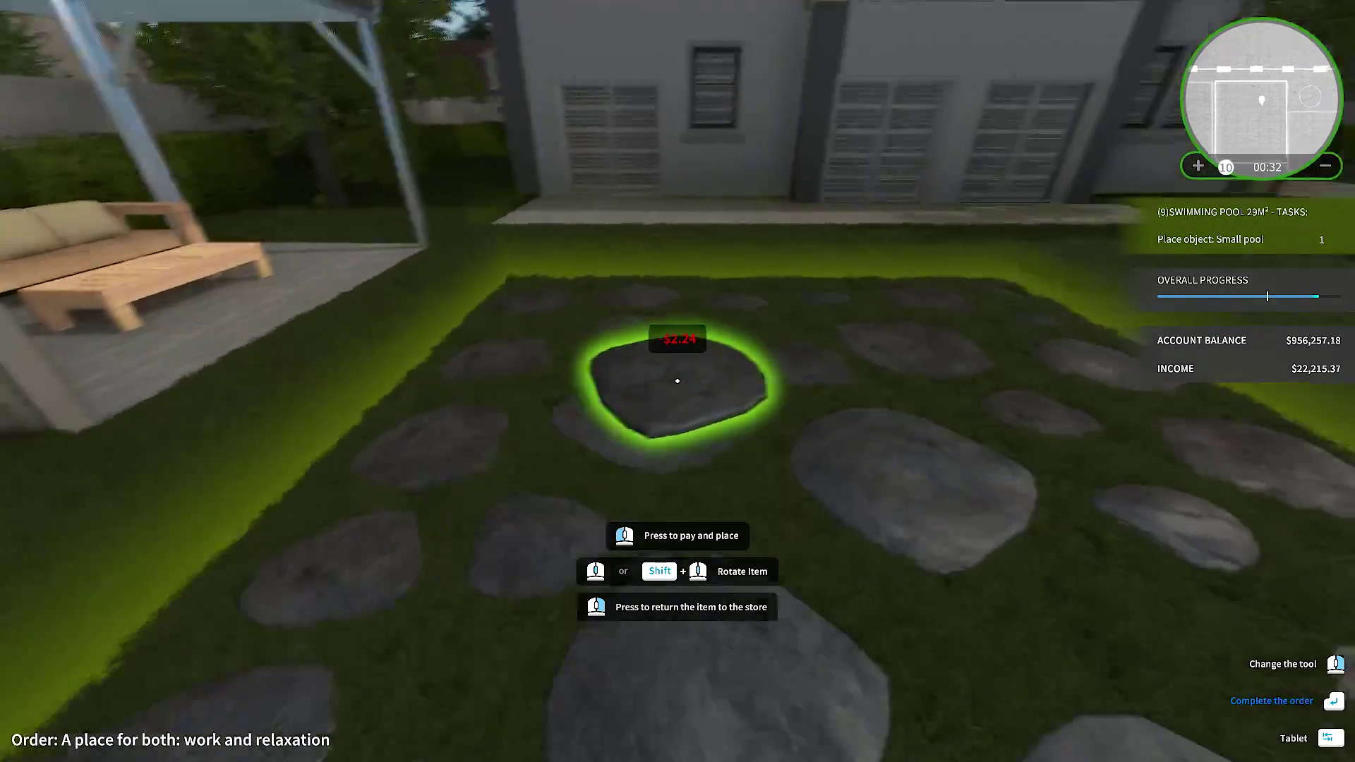
right_click(677, 382)
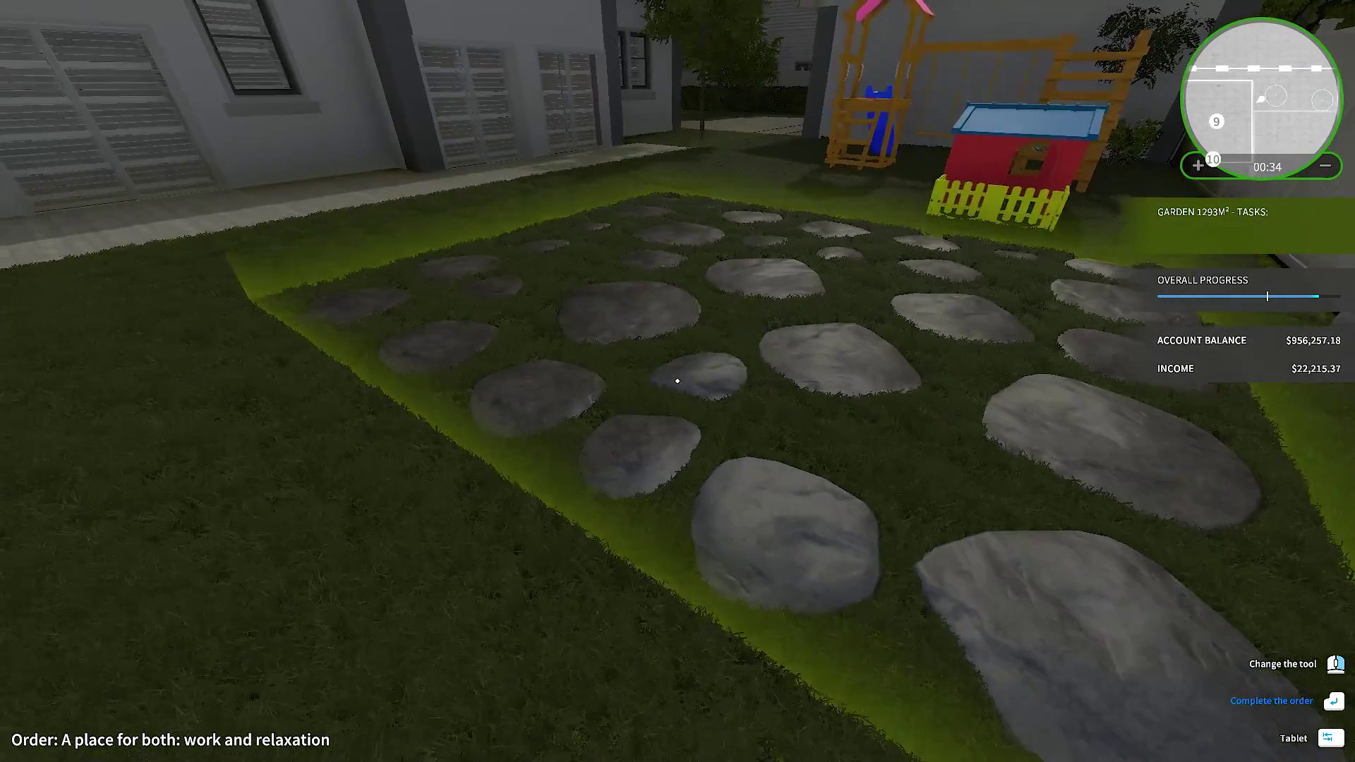
Find the 'small pool' in the tablet store and buy the $83.87 Small pool.
key("Tab")
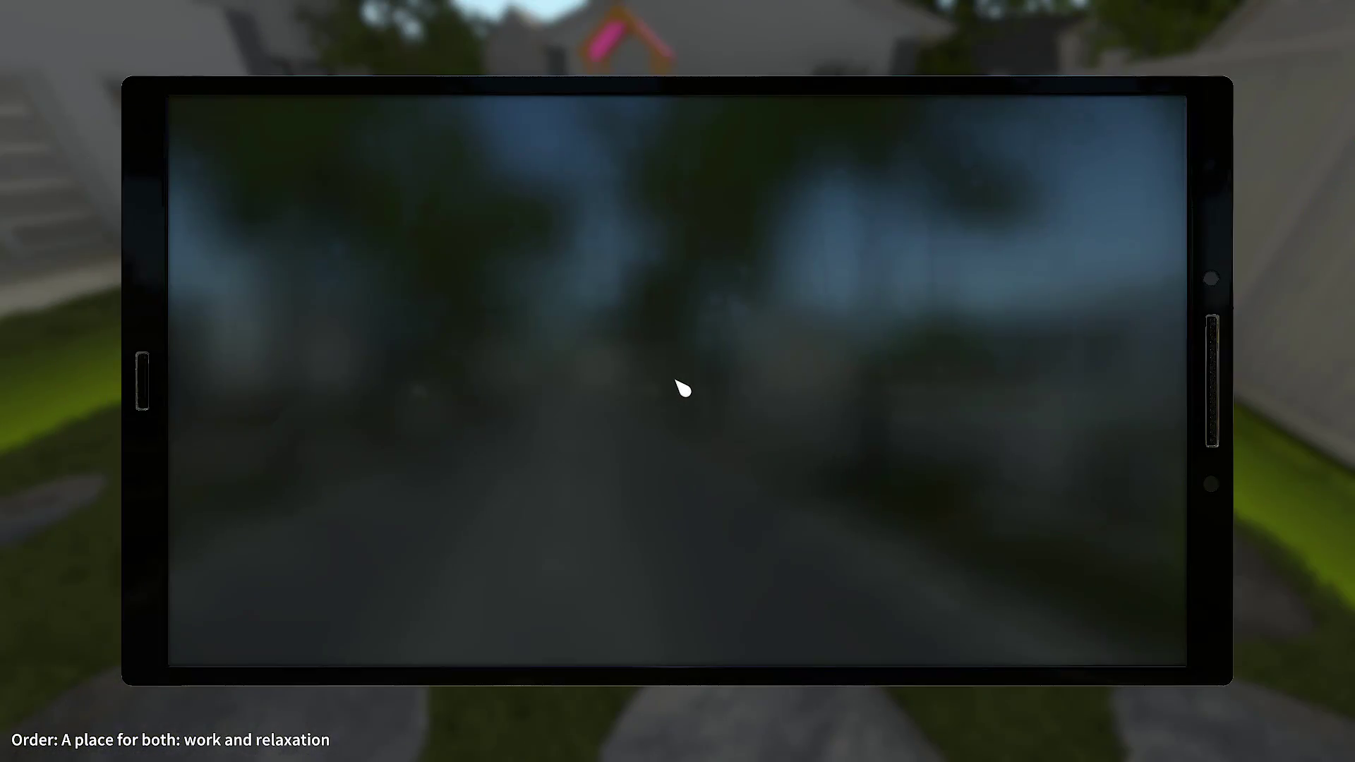
left_click(1149, 168)
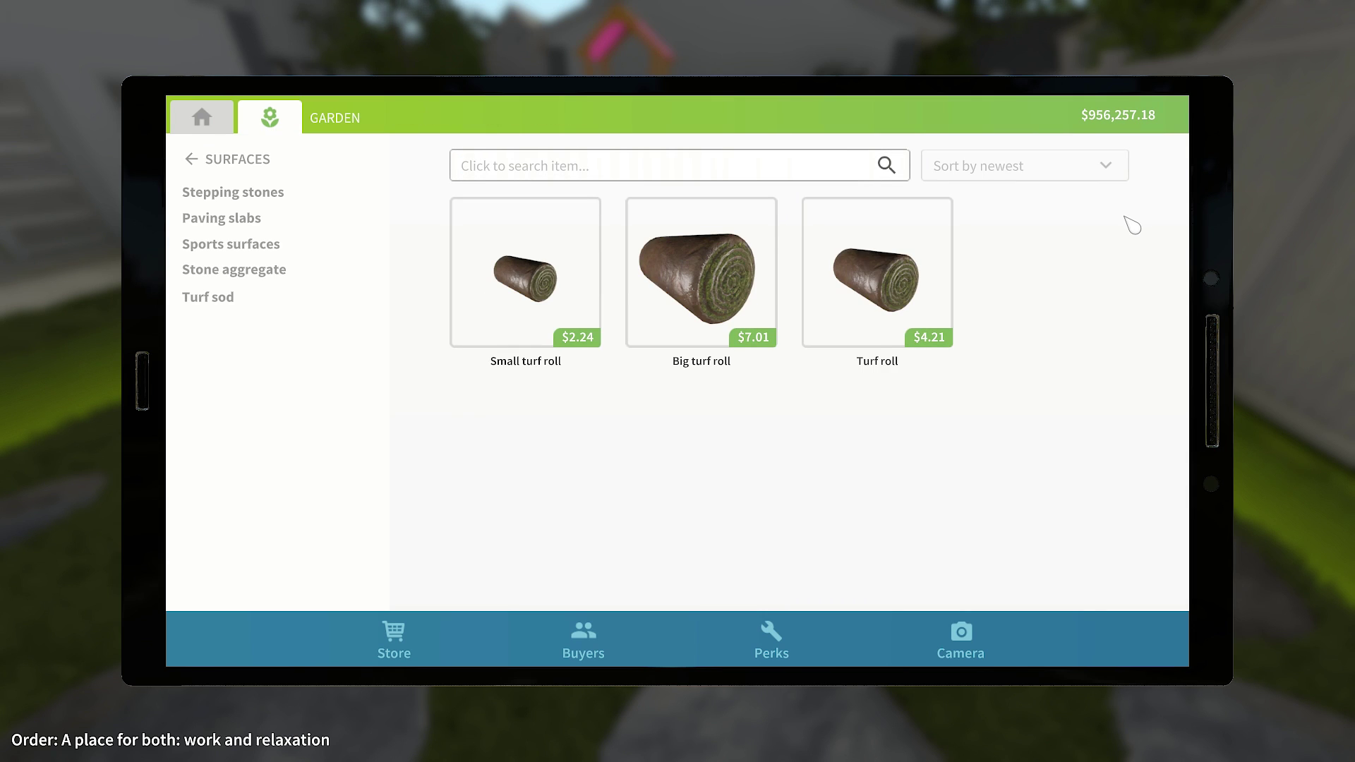
type("small")
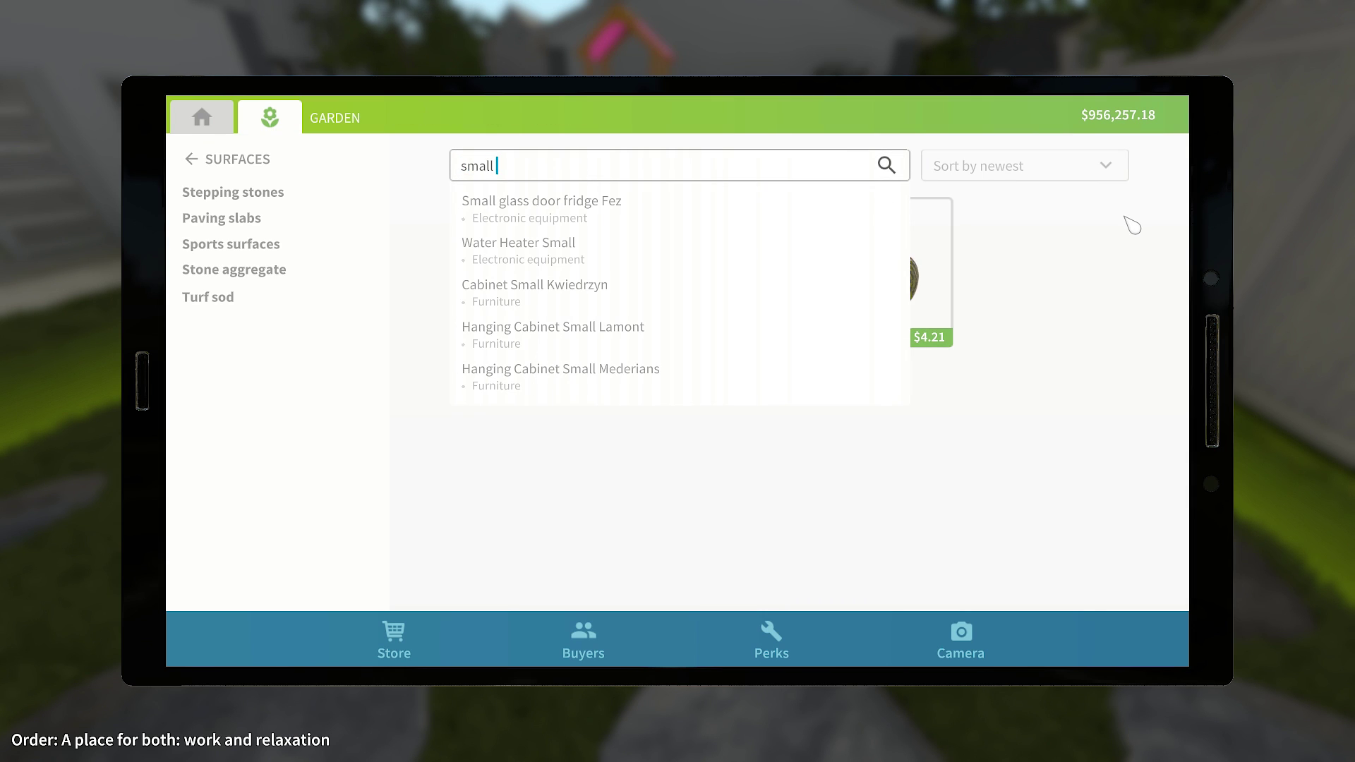
type(" oo")
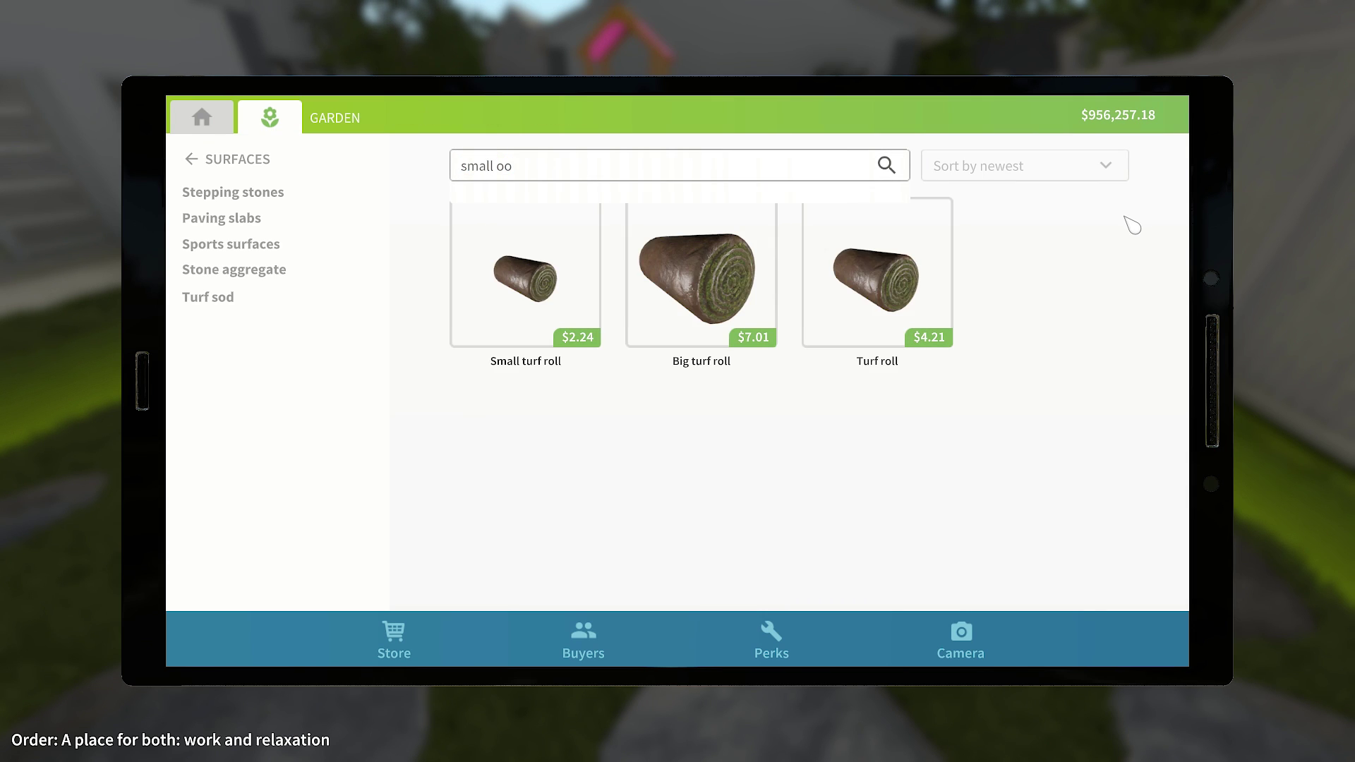
key("BackSpace")
key("BackSpace")
type("po")
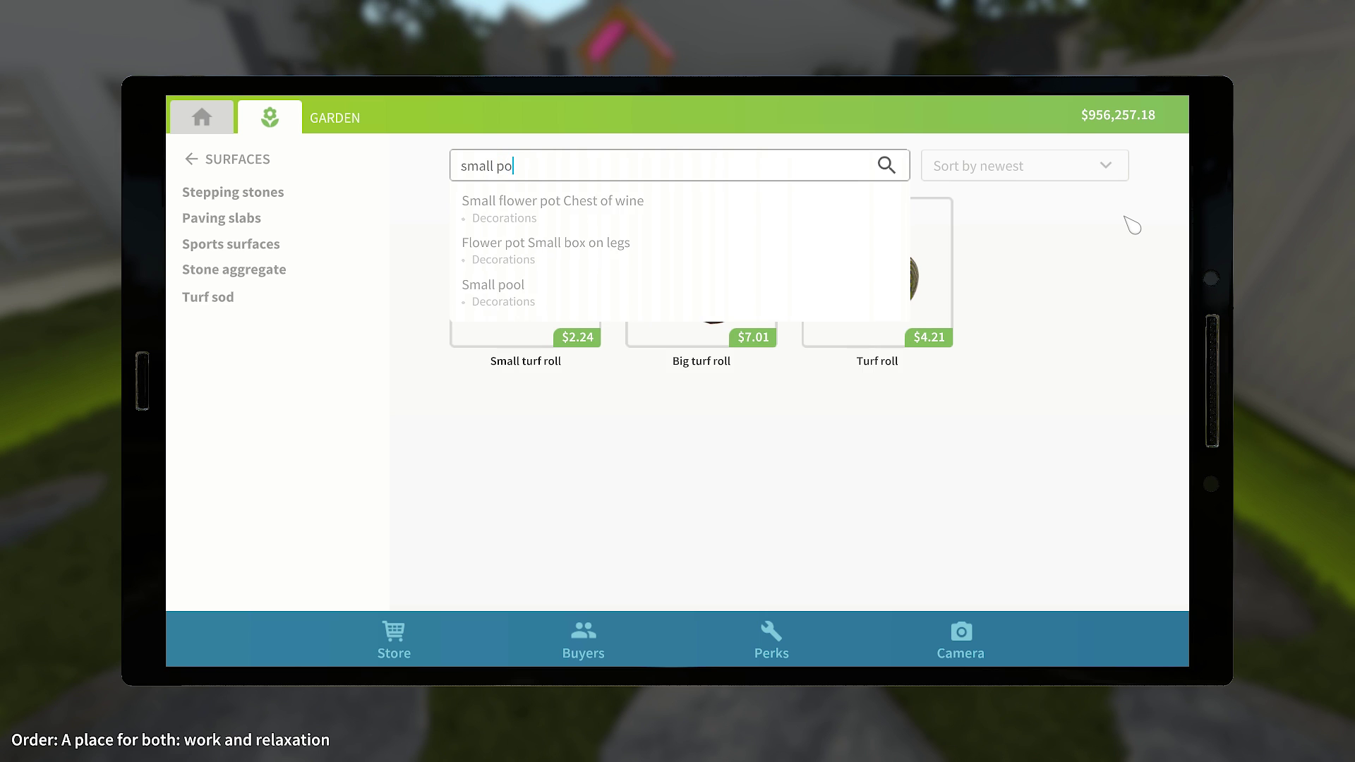
type("ol")
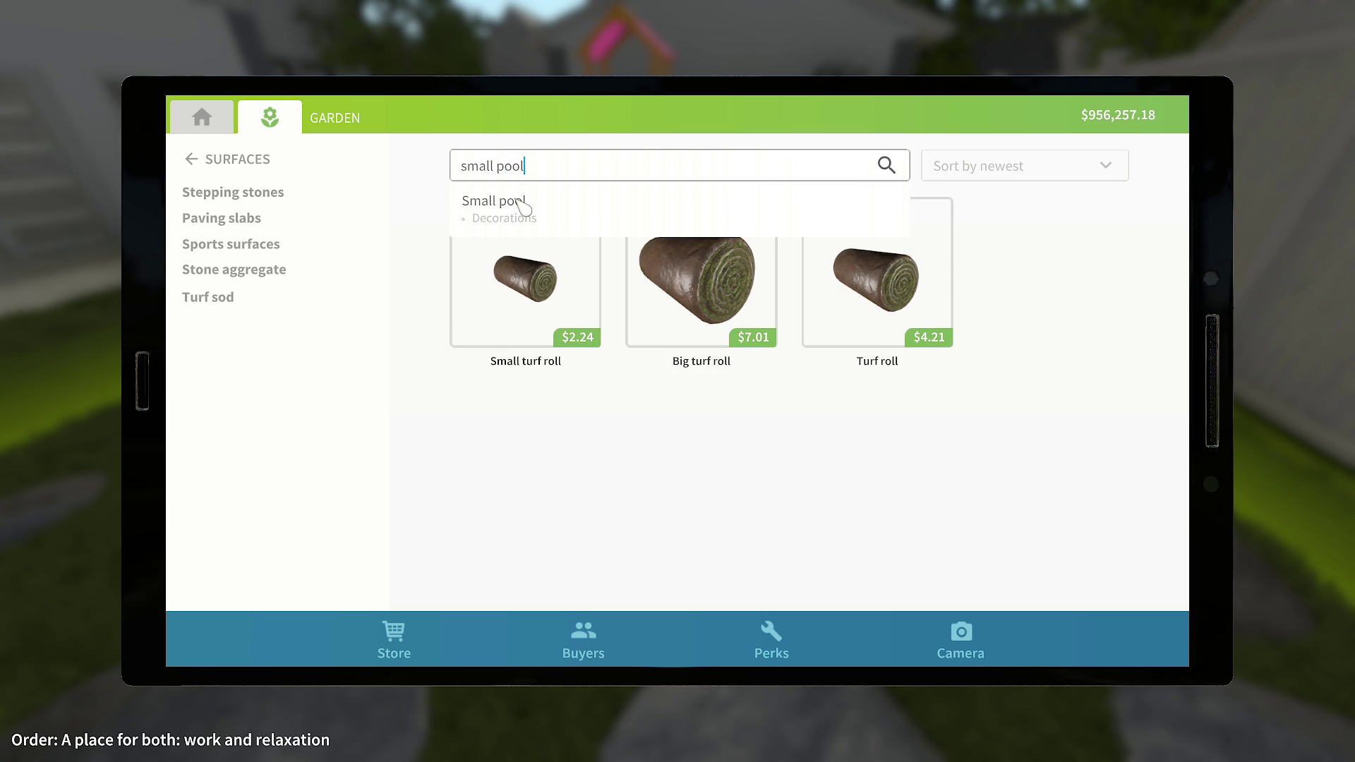
left_click(521, 206)
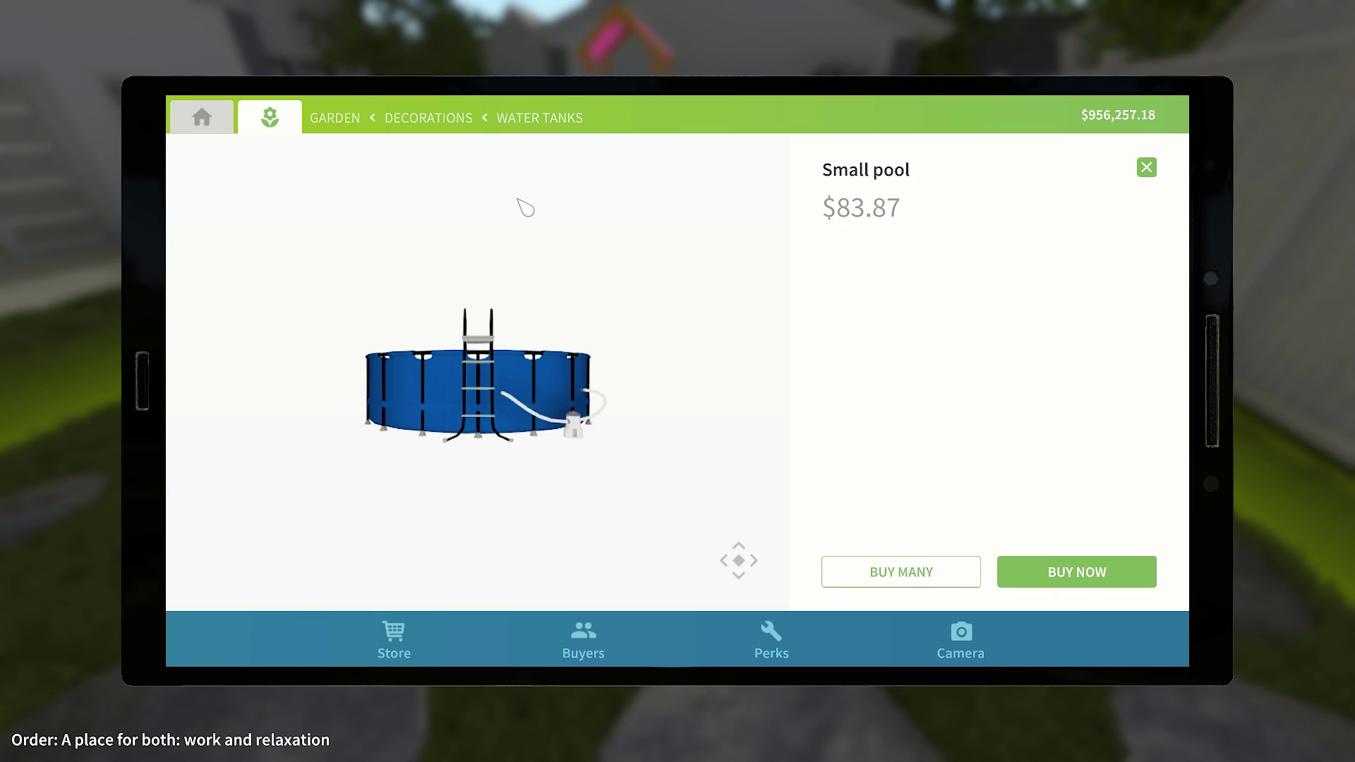
left_click(1067, 585)
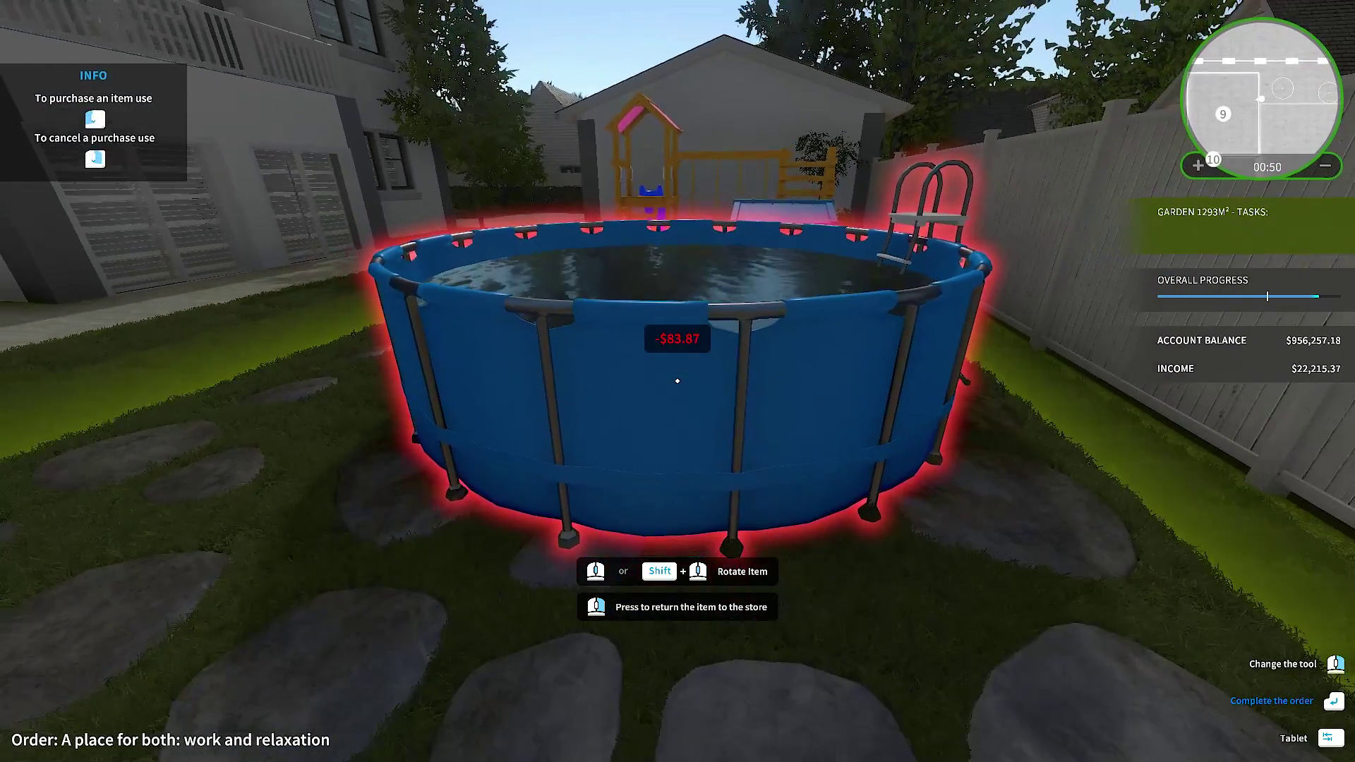
scroll(678, 380, "down", 3)
scroll(677, 380, "down", 3)
scroll(677, 380, "down", 3)
scroll(677, 380, "down", 2)
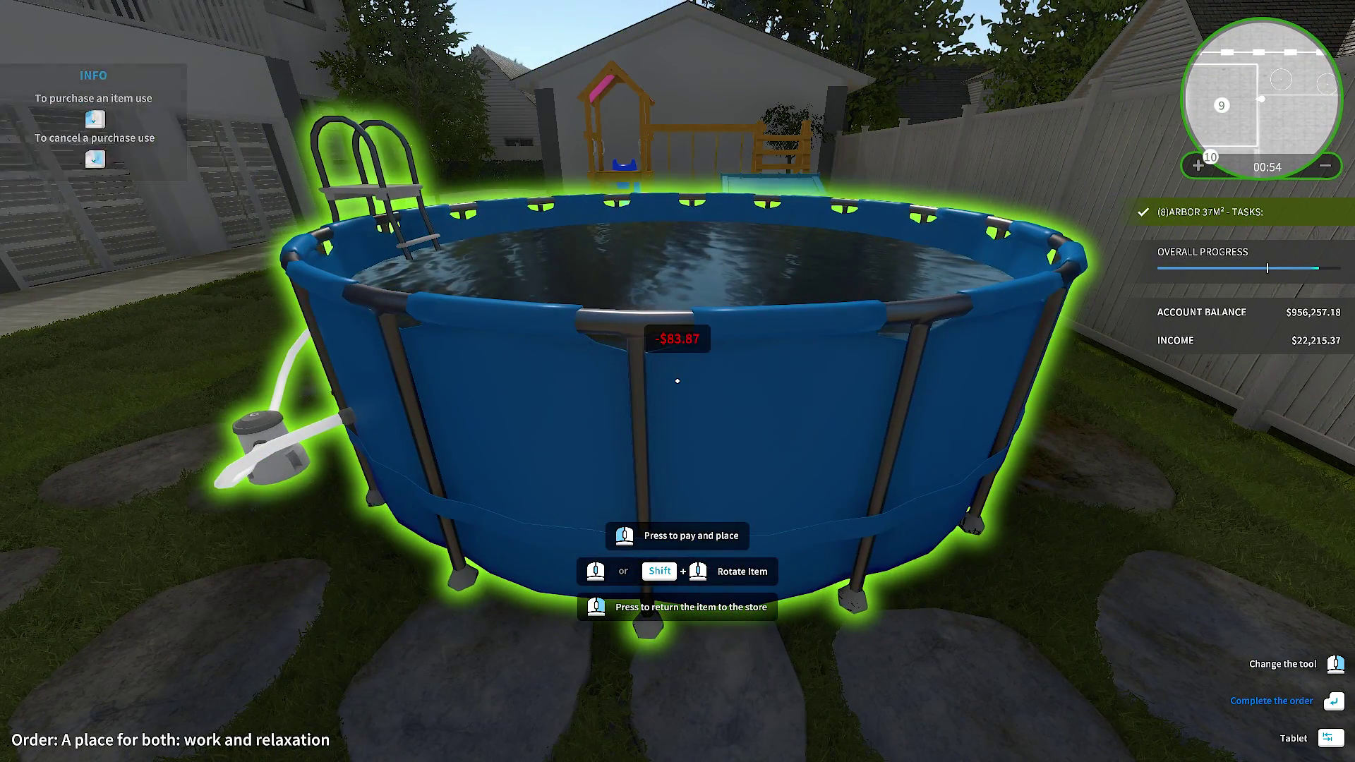
scroll(677, 380, "down", 3)
scroll(677, 380, "down", 3)
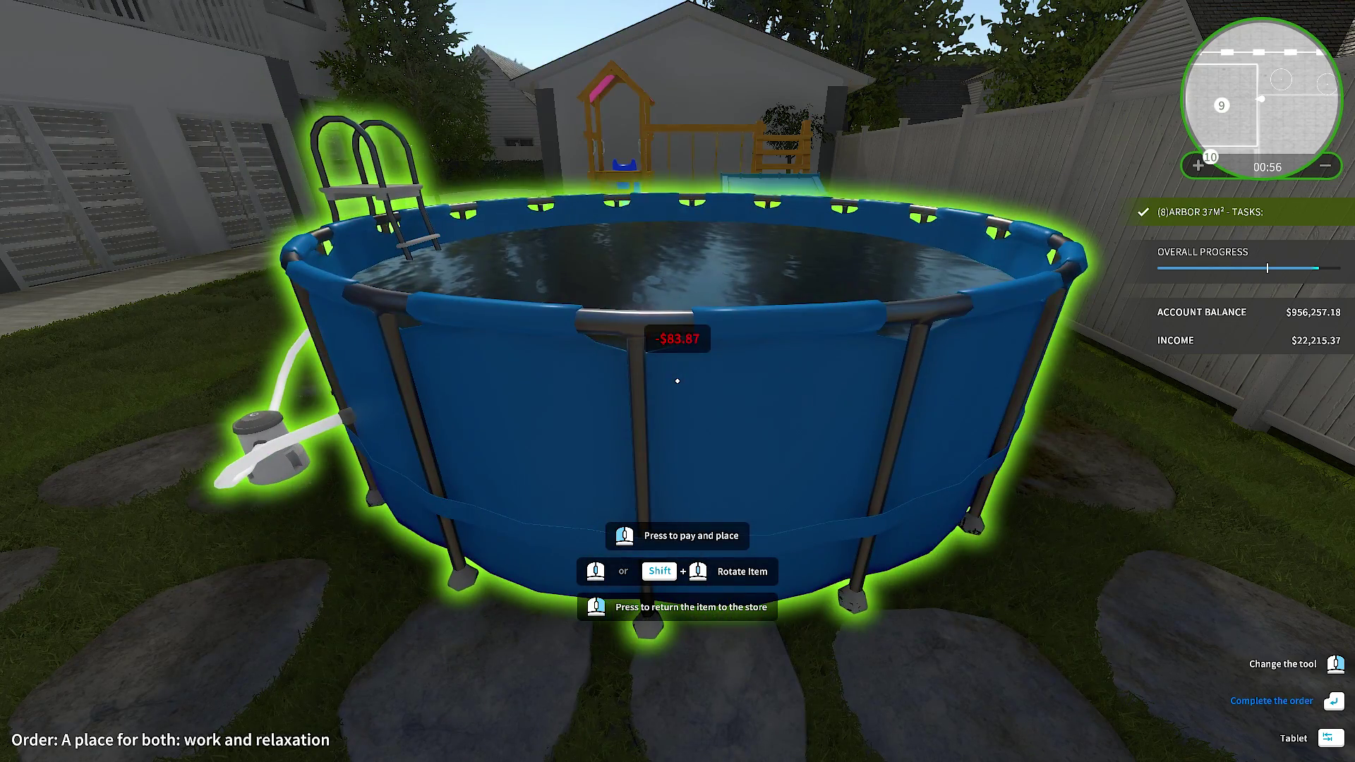
left_click(677, 379)
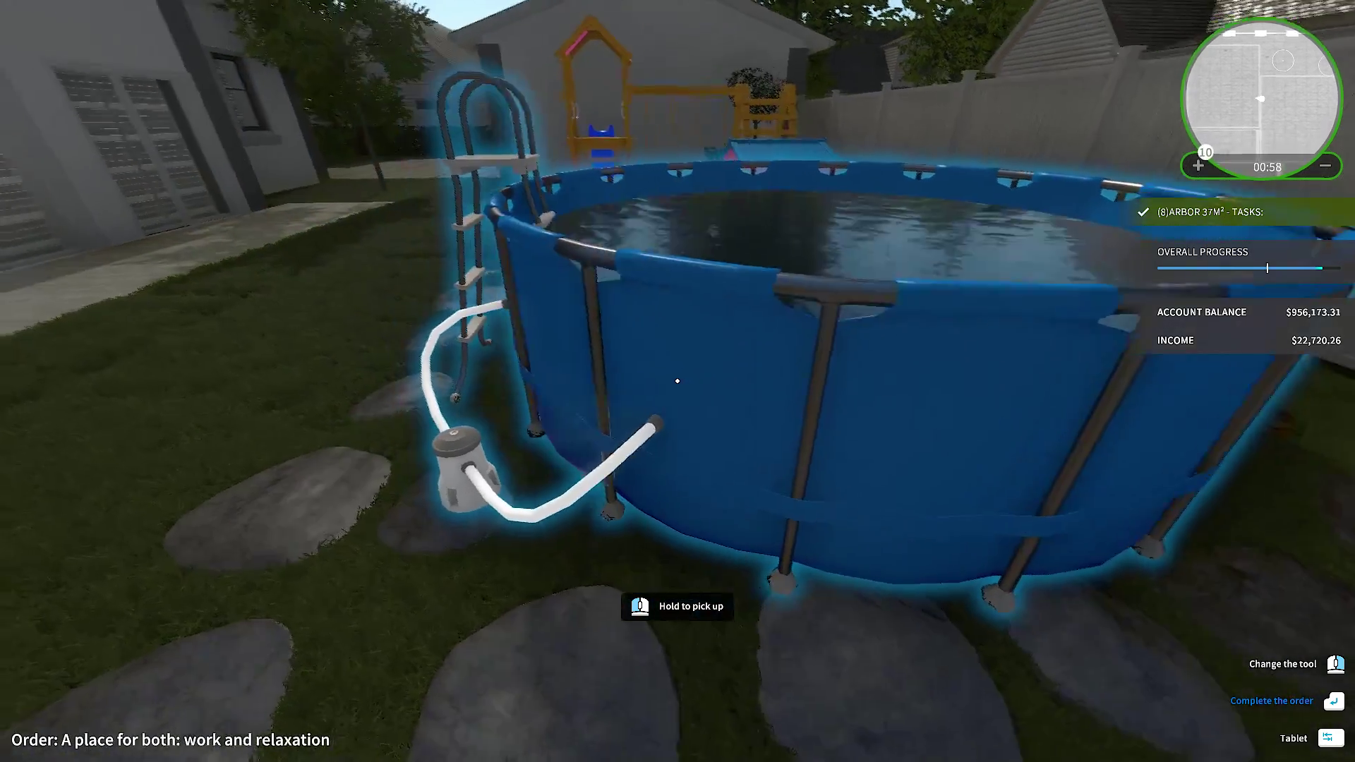
key("s")
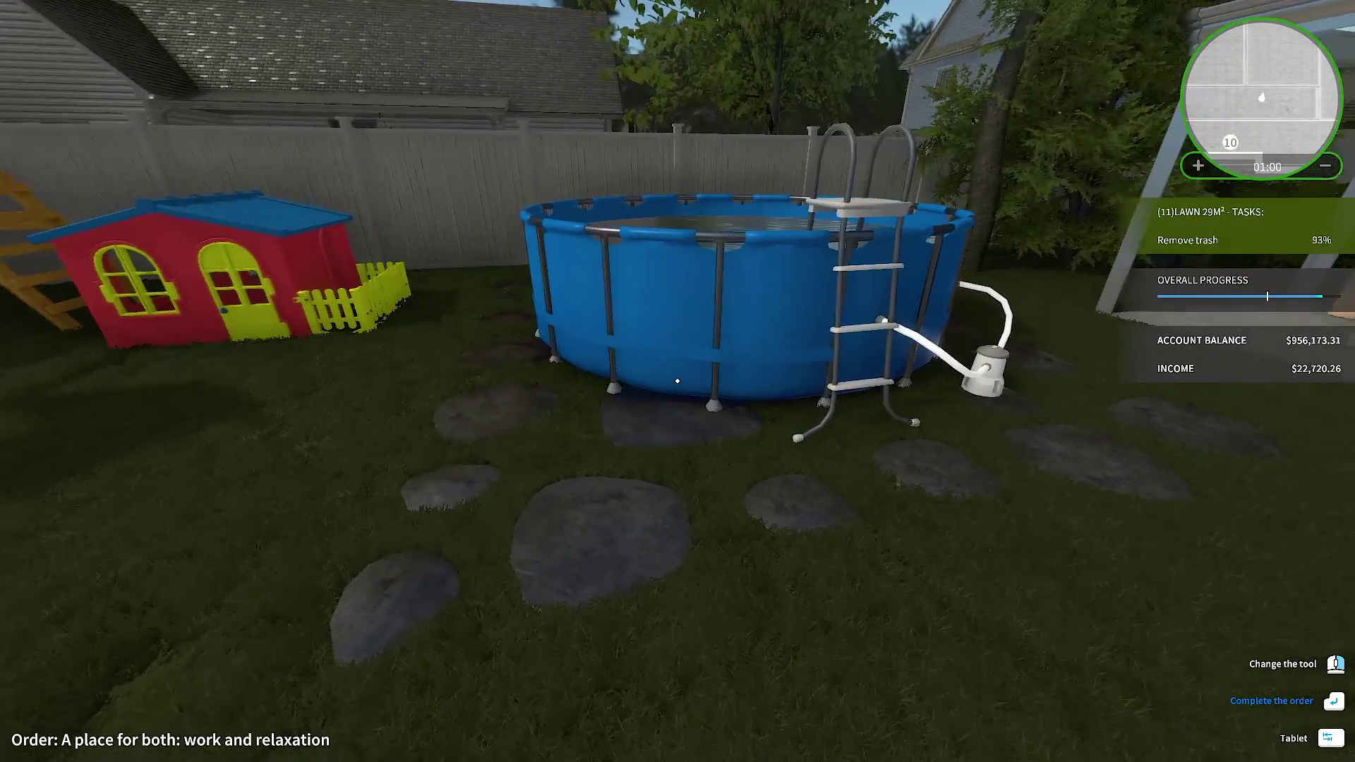
key("w")
key("d")
key("s")
key("a")
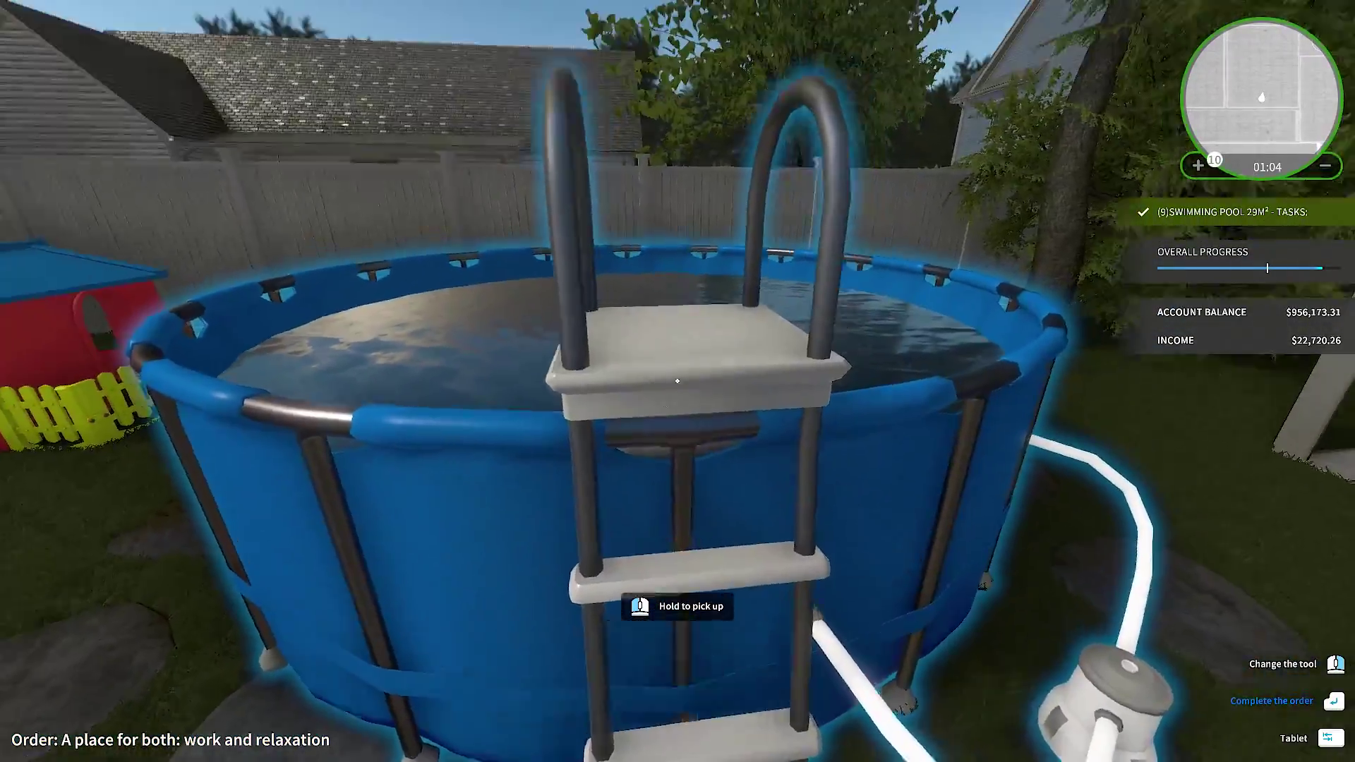
key("w")
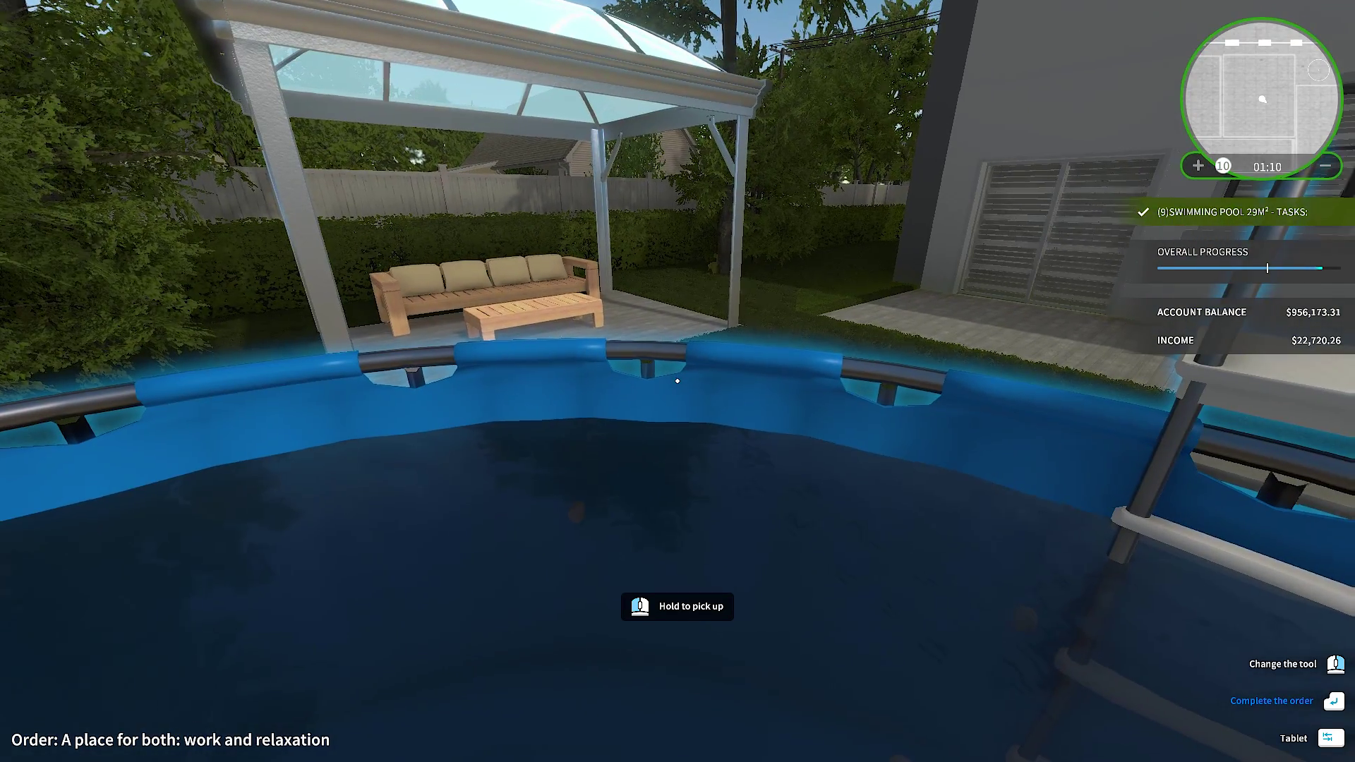
key("w")
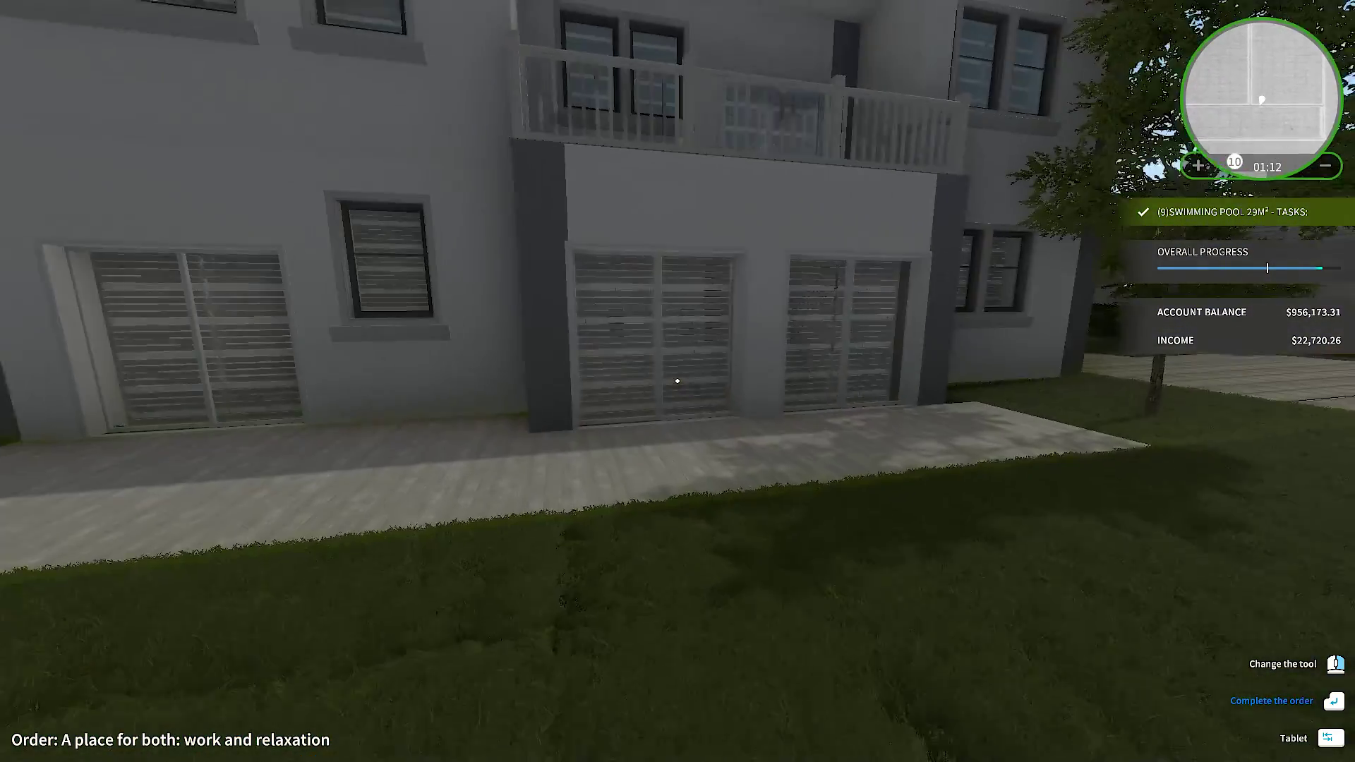
key("w")
key("w")
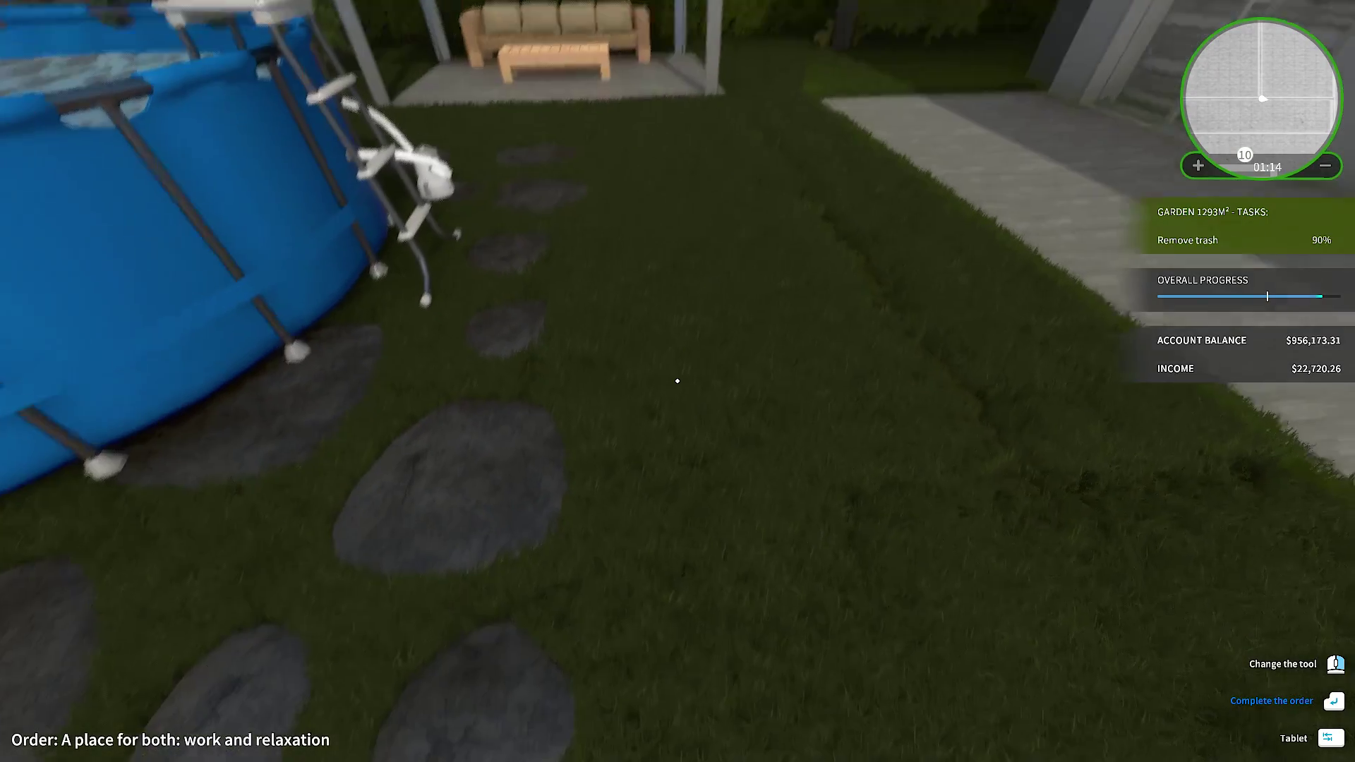
key("w")
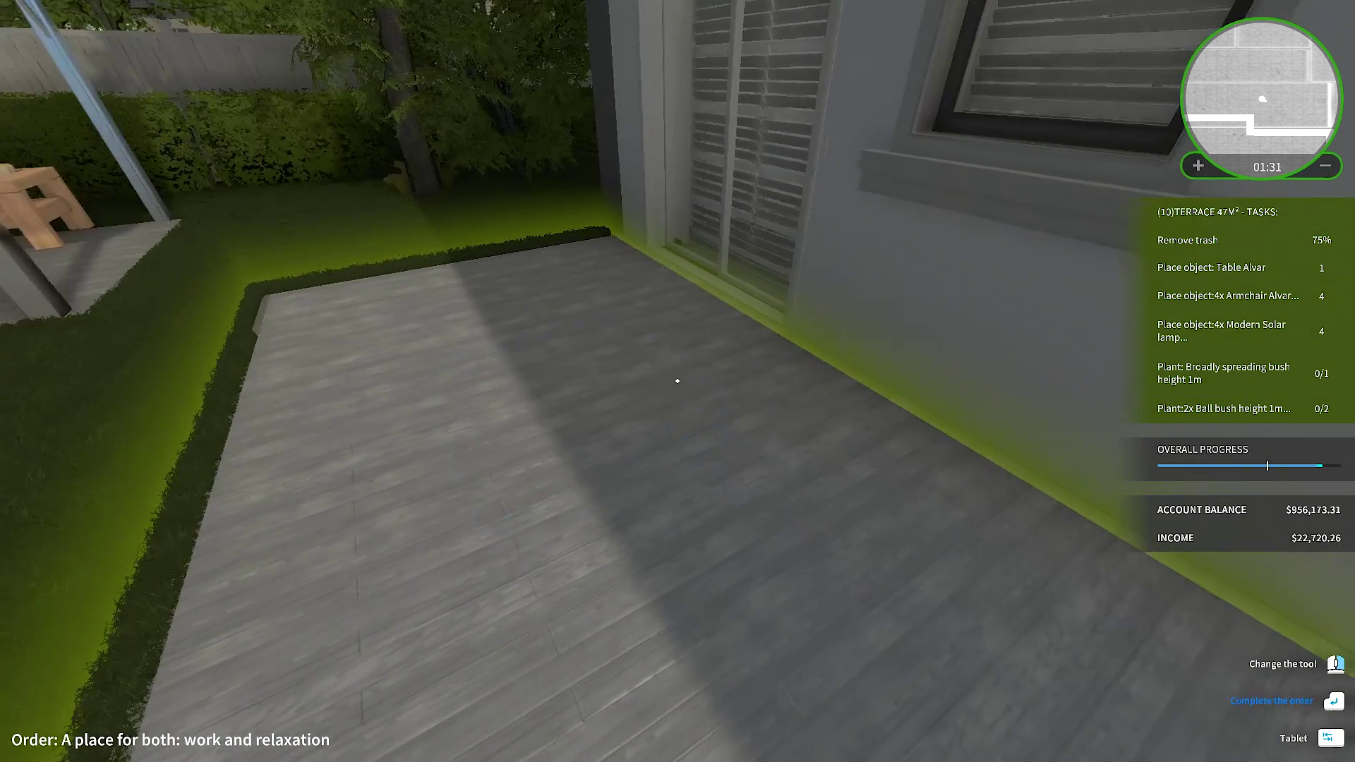
Walk onto the lawn and buy a ball bush from the Garden > Plants store.
key("w")
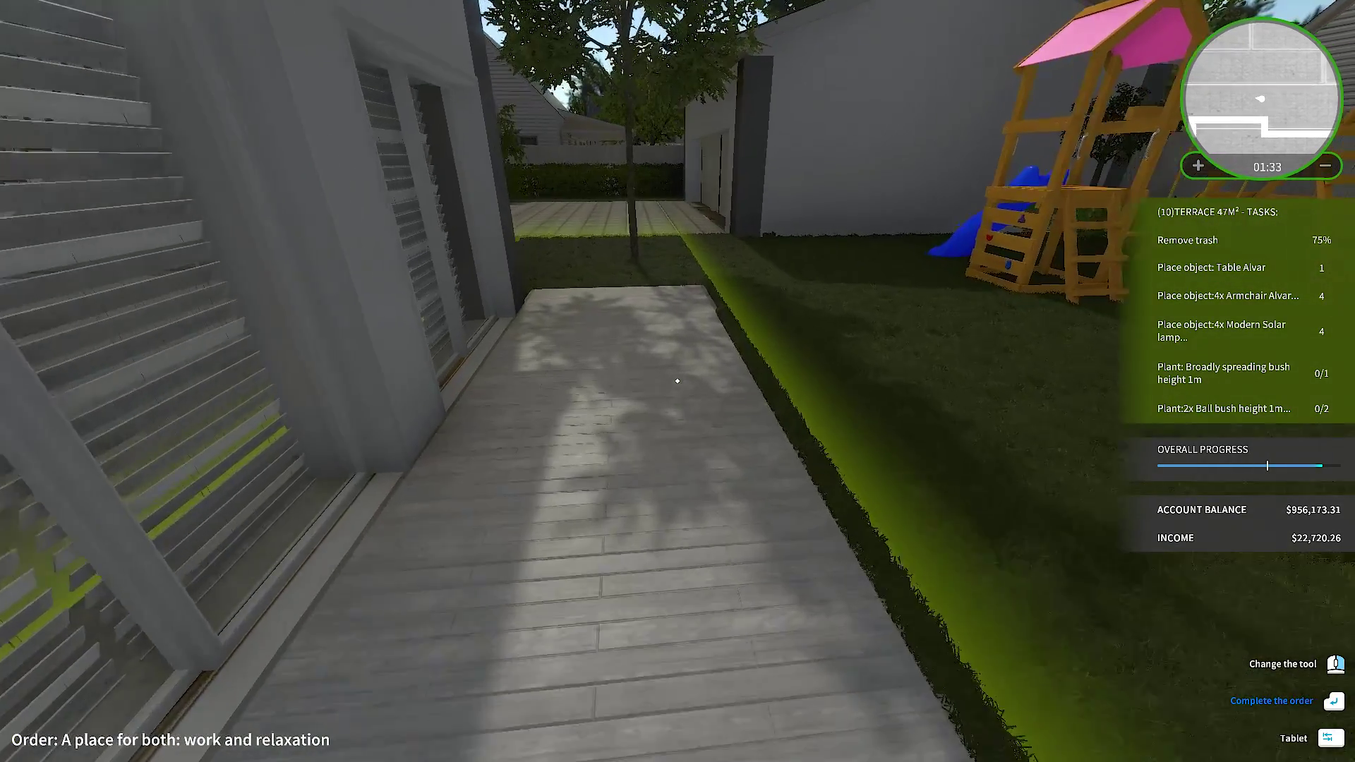
key("w")
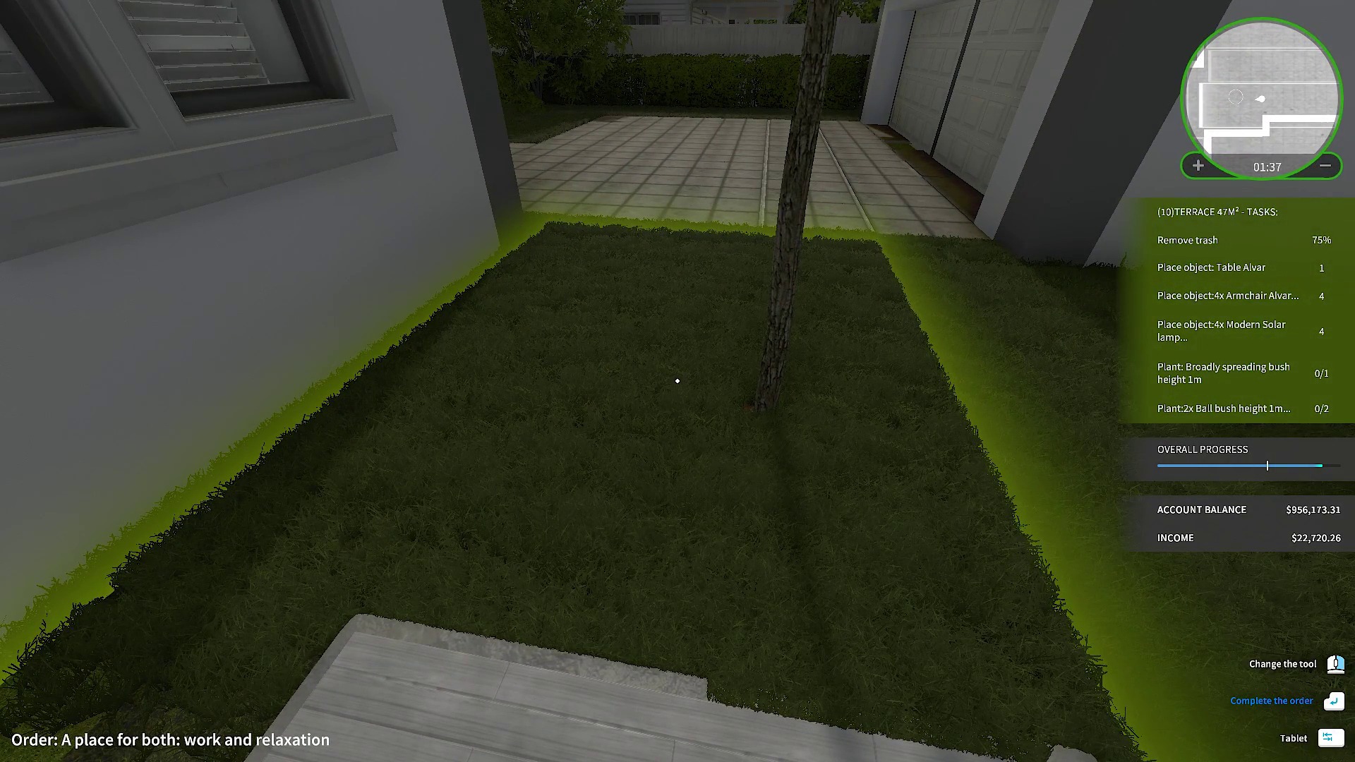
key("Tab")
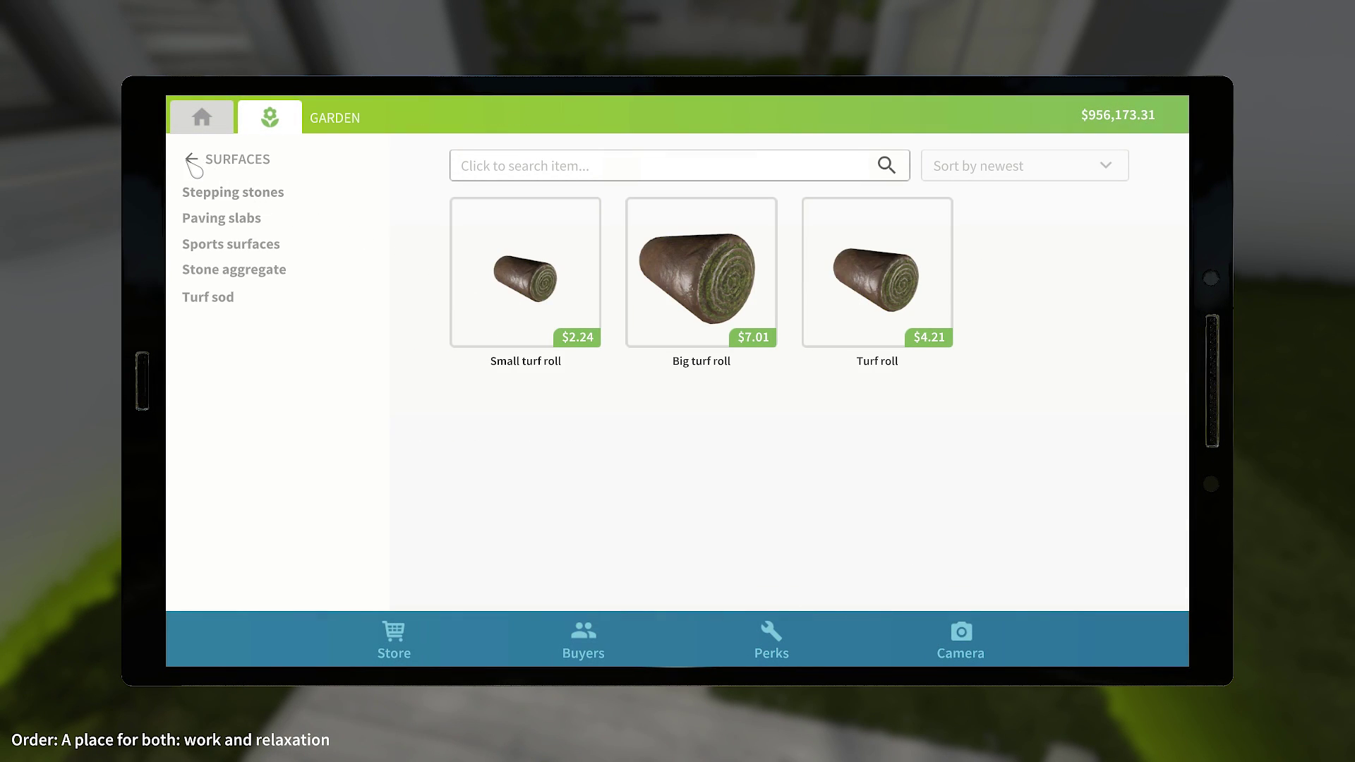
left_click(192, 166)
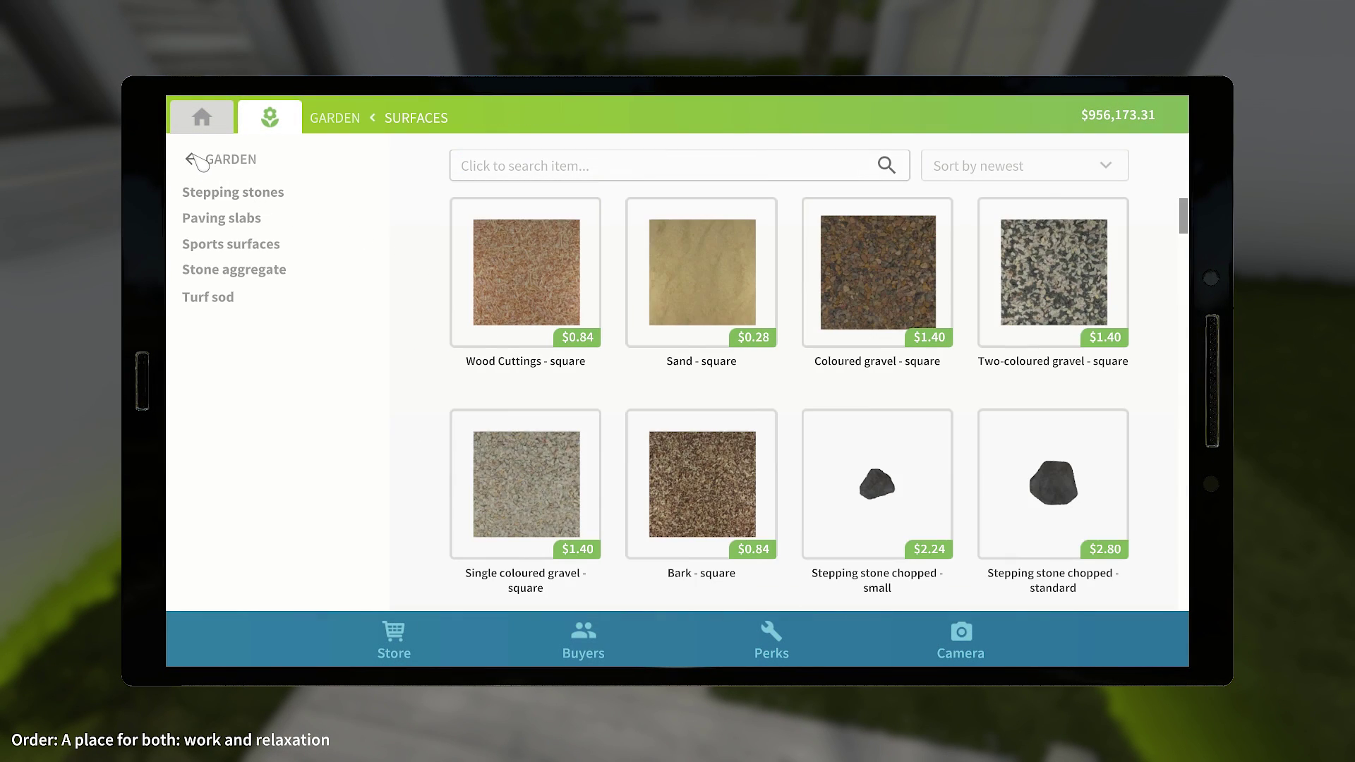
left_click(196, 170)
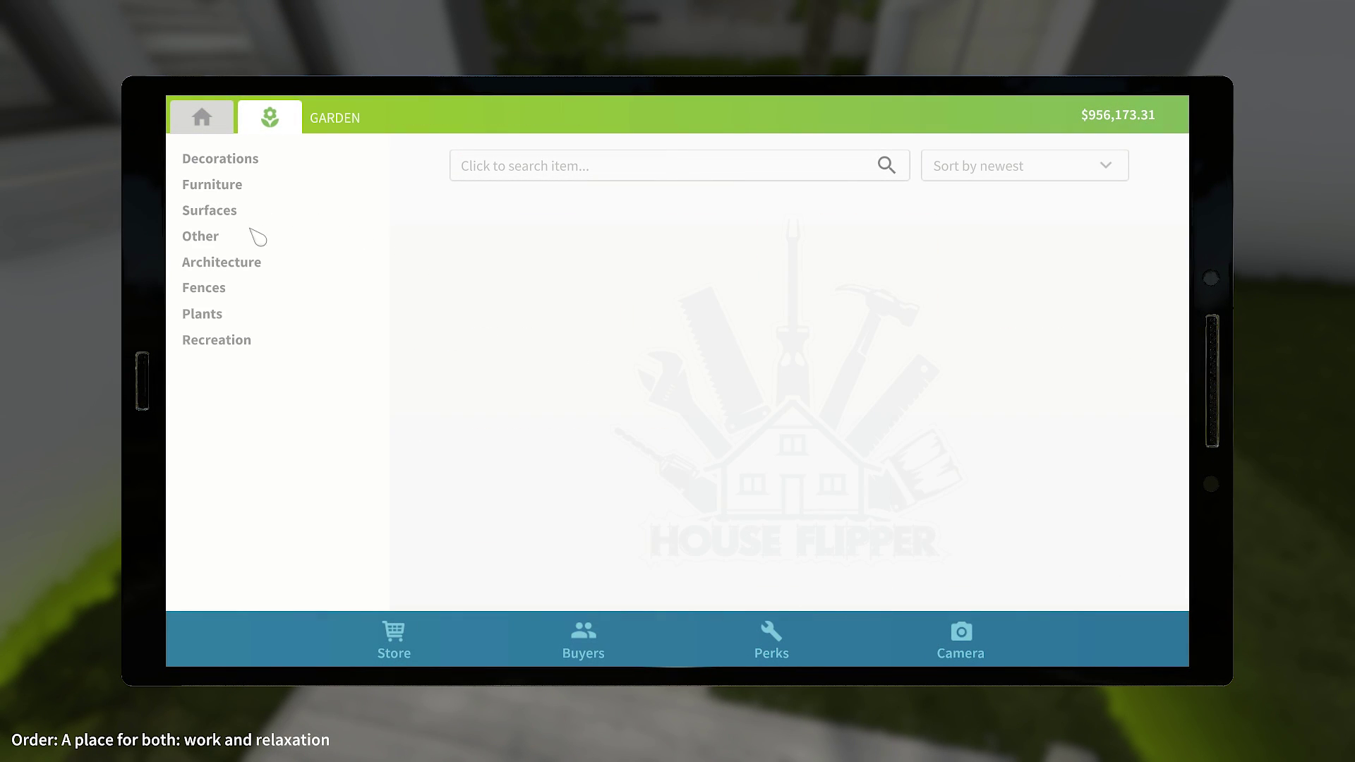
left_click(206, 316)
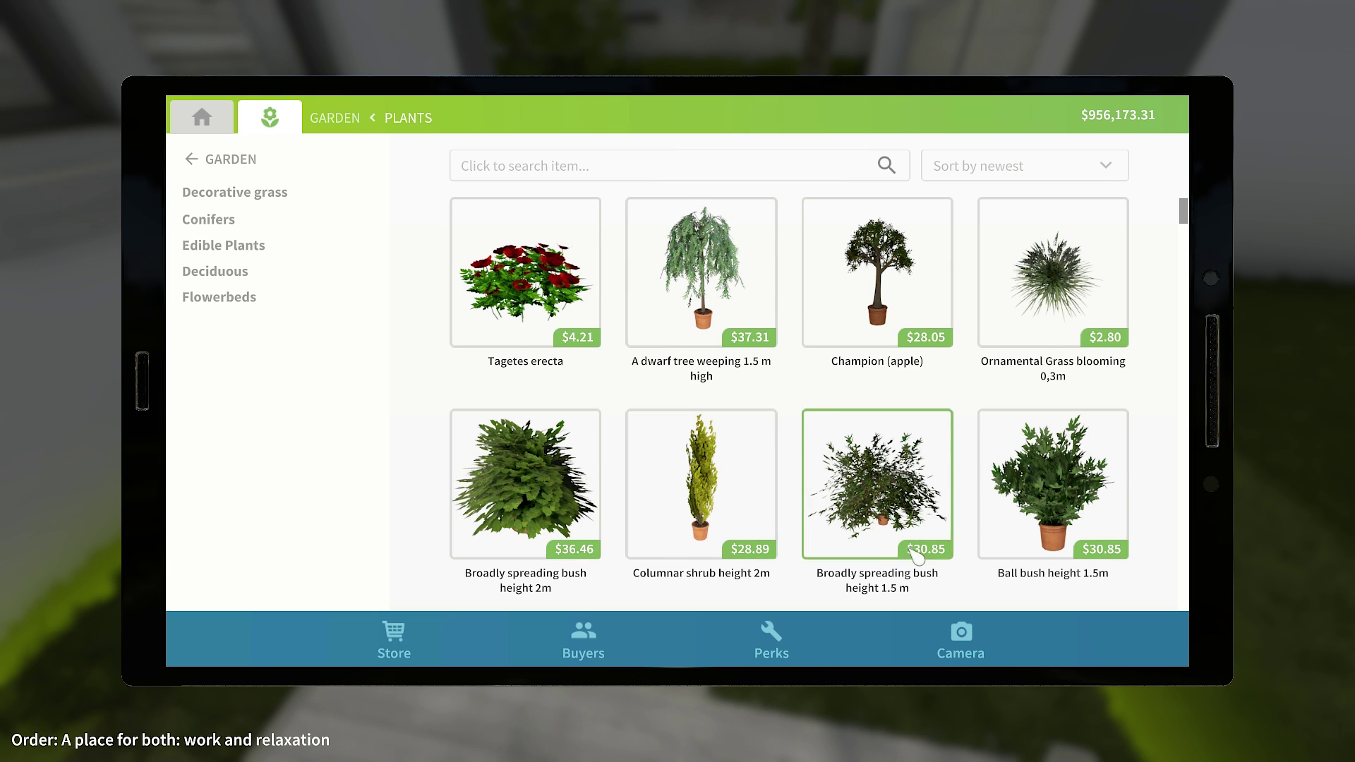
left_click(1042, 481)
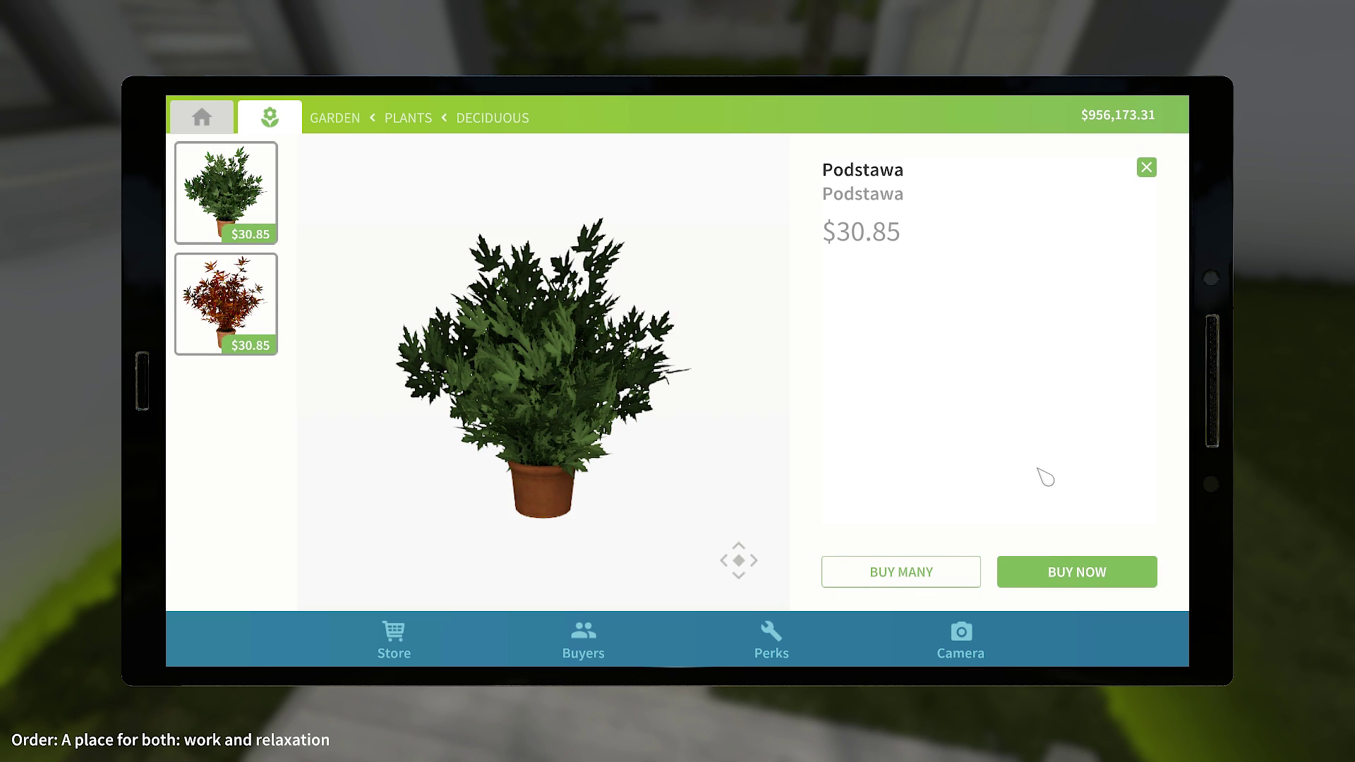
left_click(1054, 573)
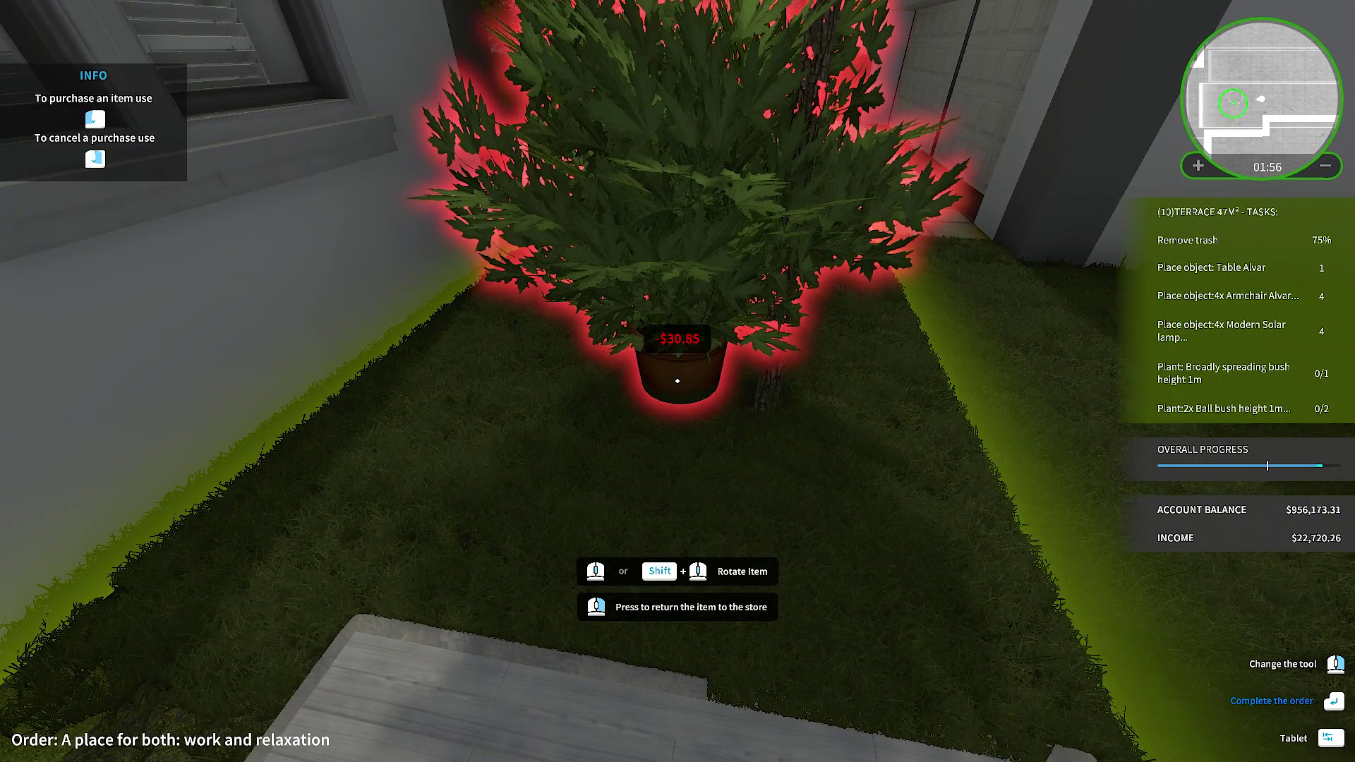
Back out and buy the $19.07 1m broadly spreading Cotoneaster bush instead.
key("Escape")
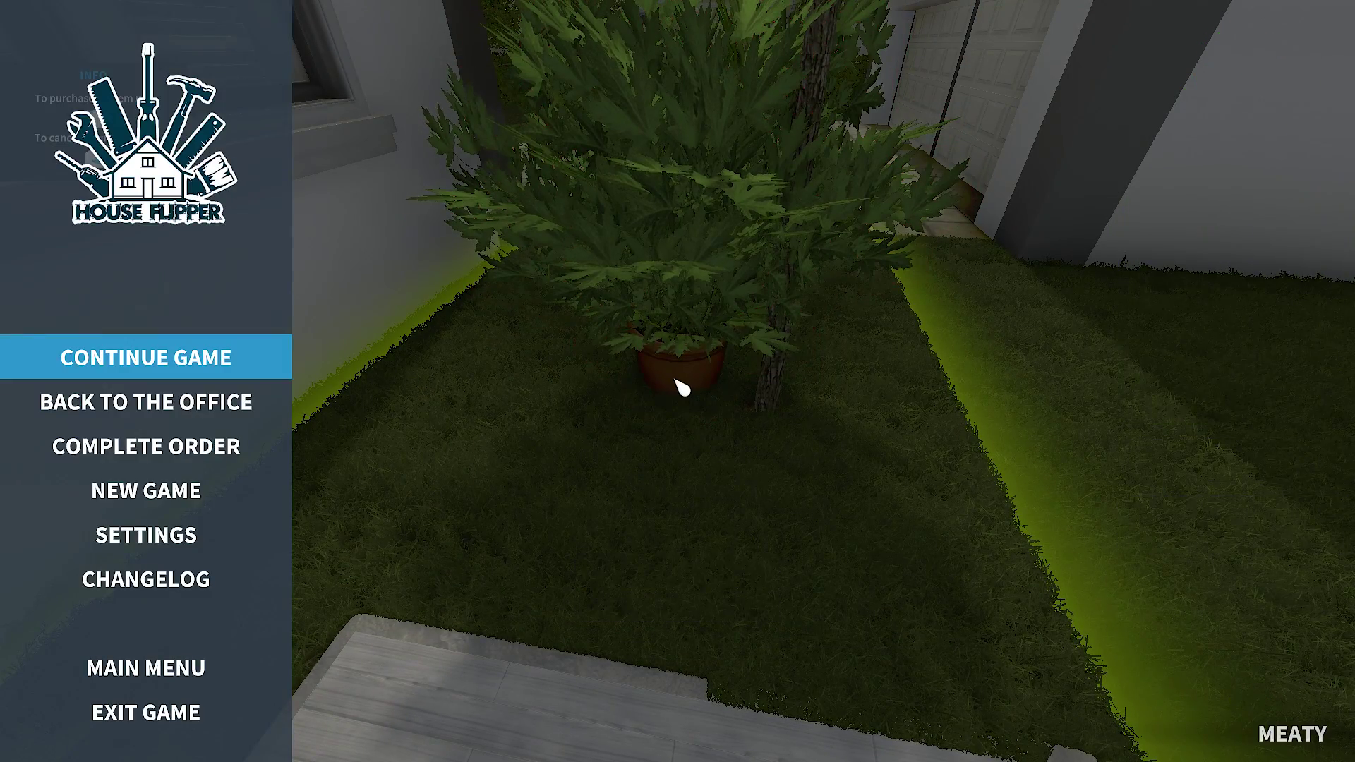
key("Escape")
key("Tab")
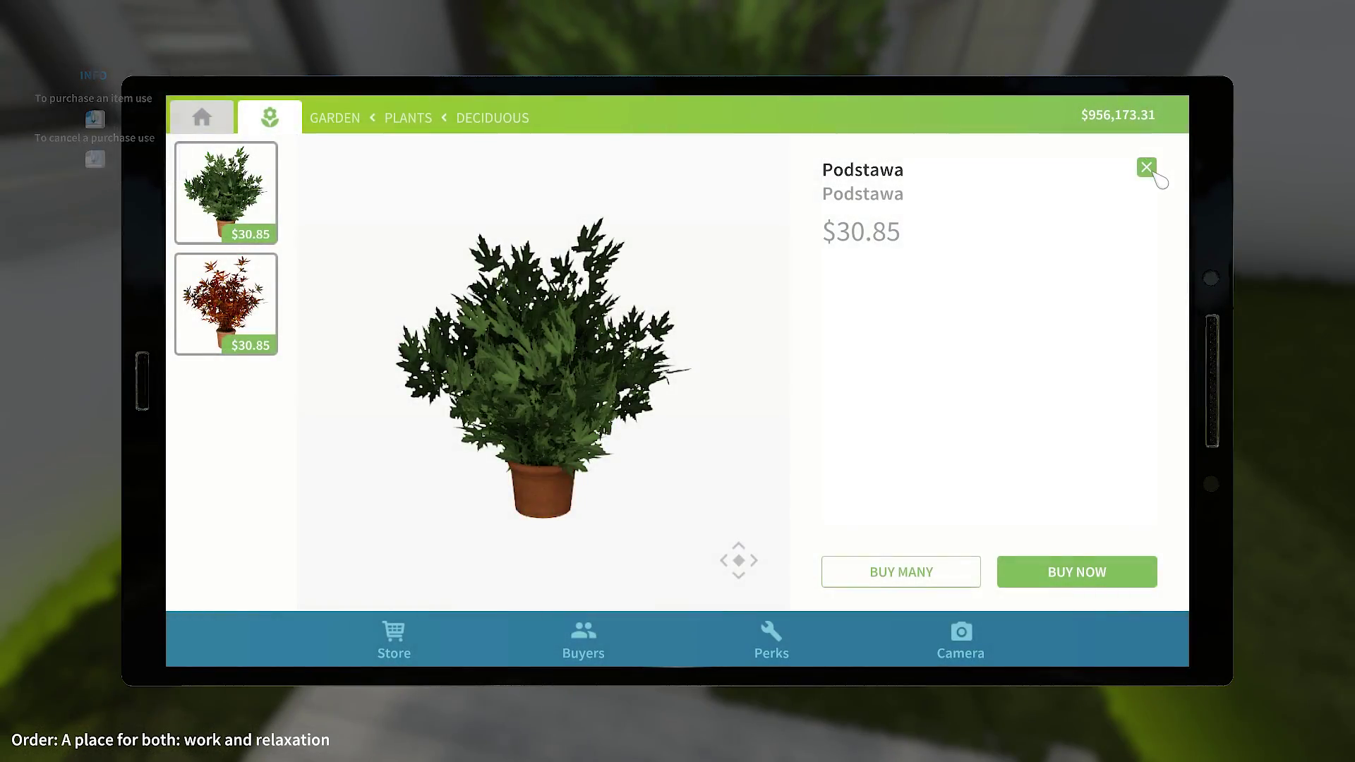
left_click(1154, 173)
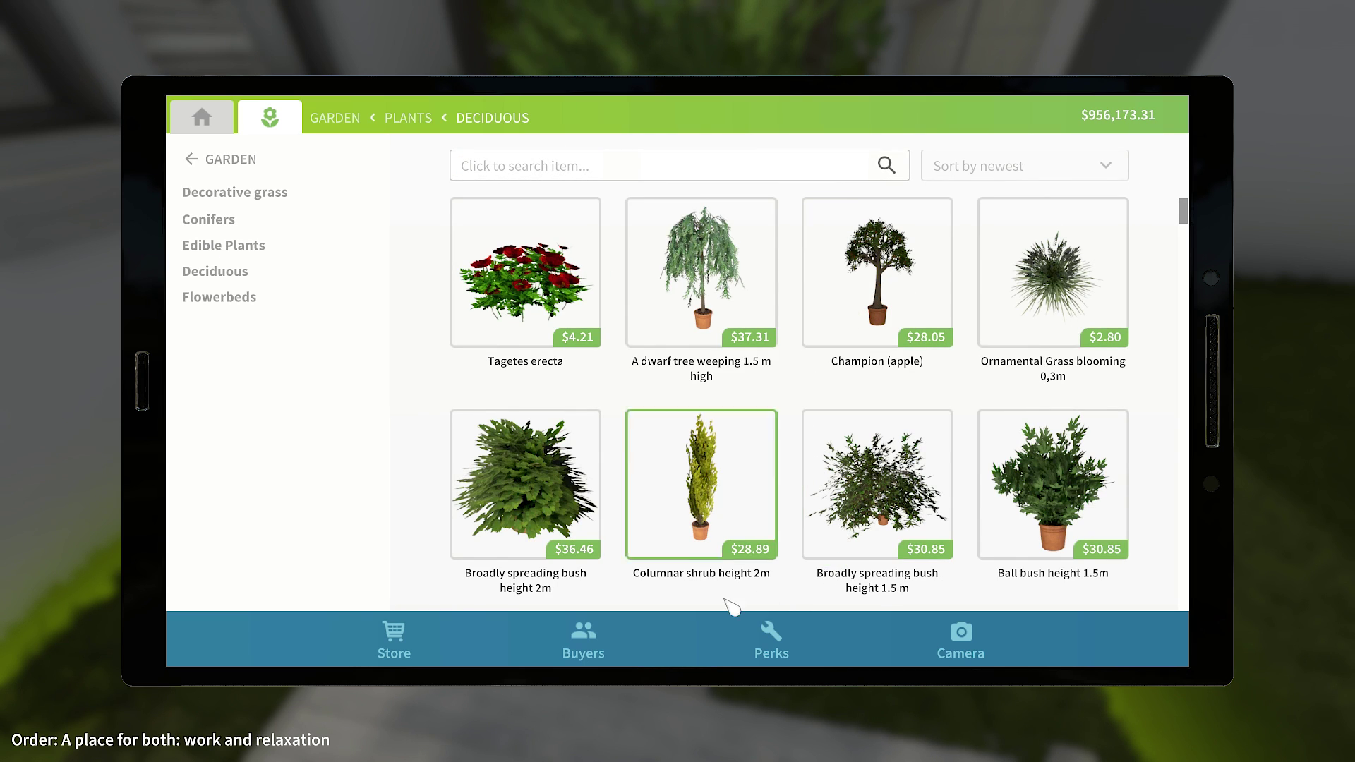
scroll(764, 526, "down", 1)
scroll(761, 487, "down", 1)
scroll(756, 465, "down", 1)
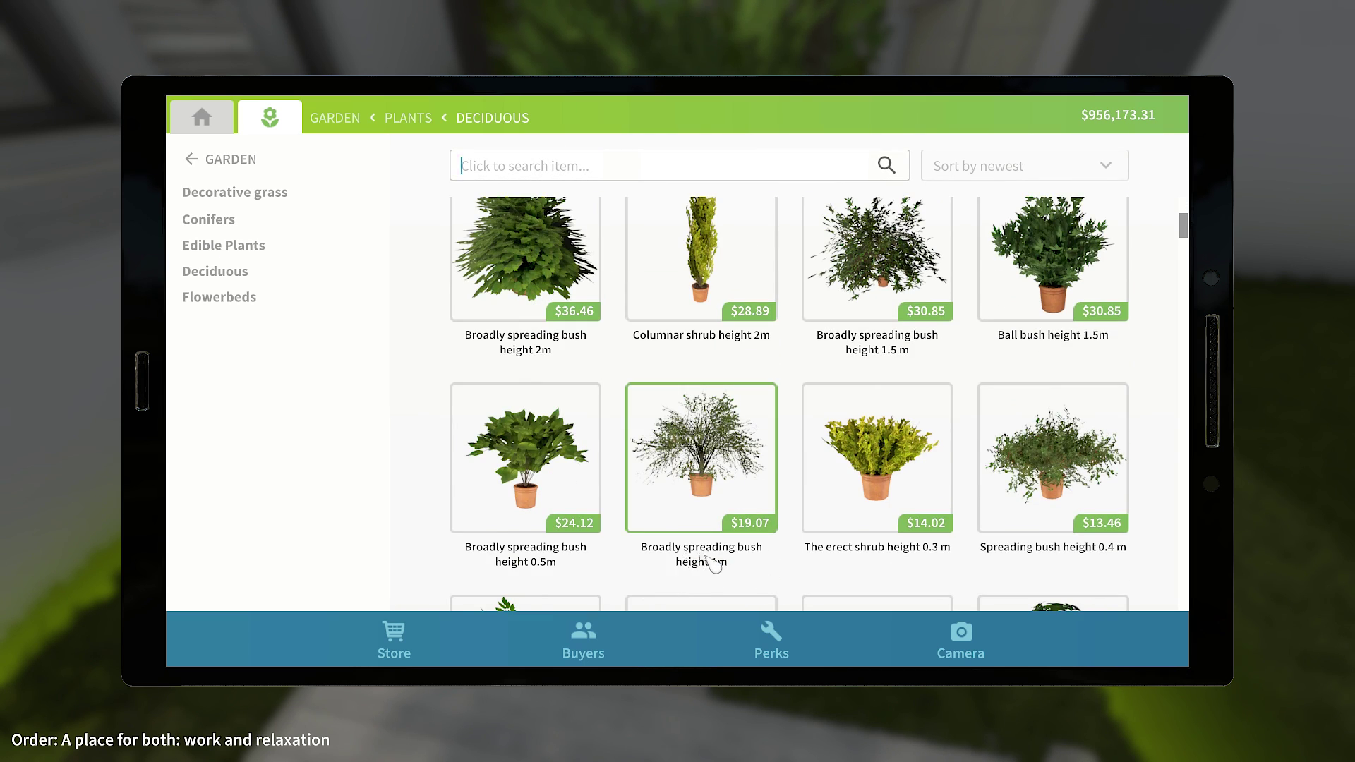
left_click(715, 533)
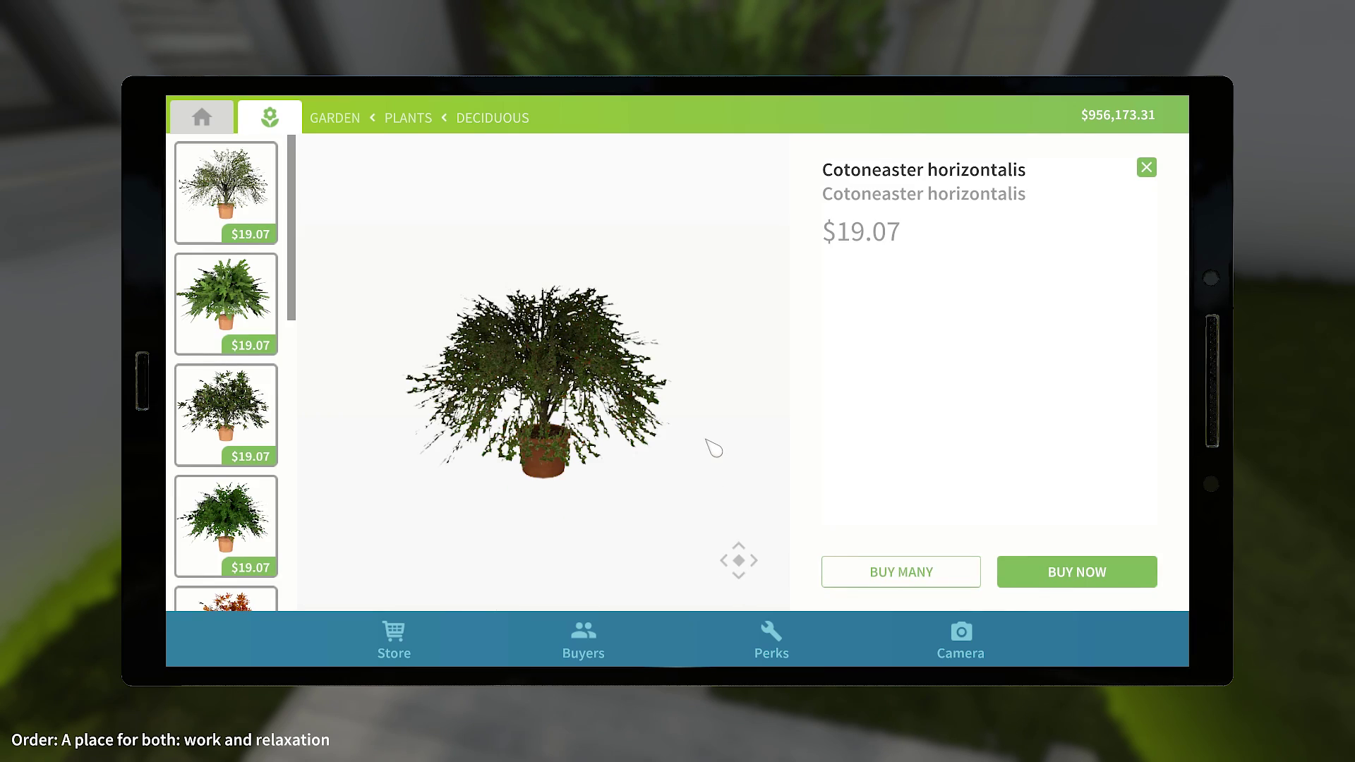
left_click(897, 577)
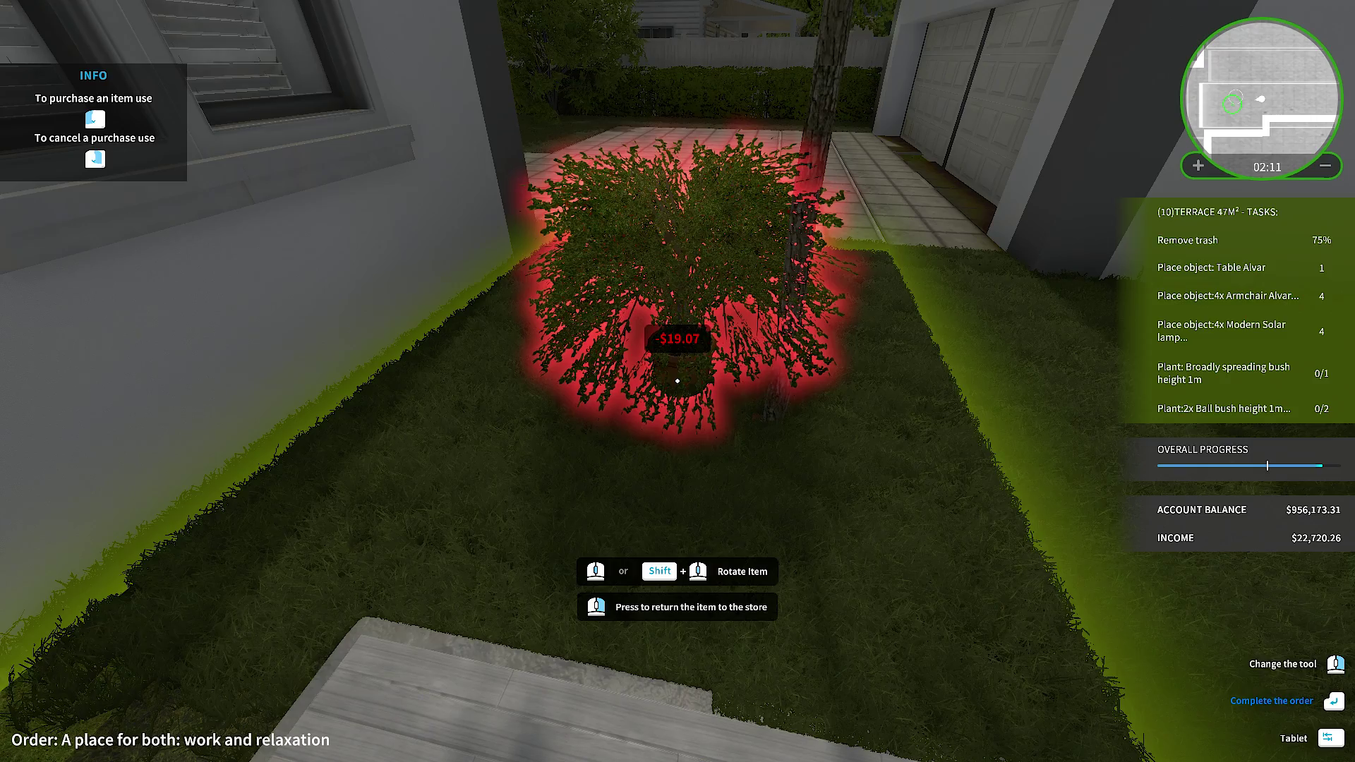
Place the Cotoneaster bush on the lawn beside the paving, then dig, bury and water it.
key("s")
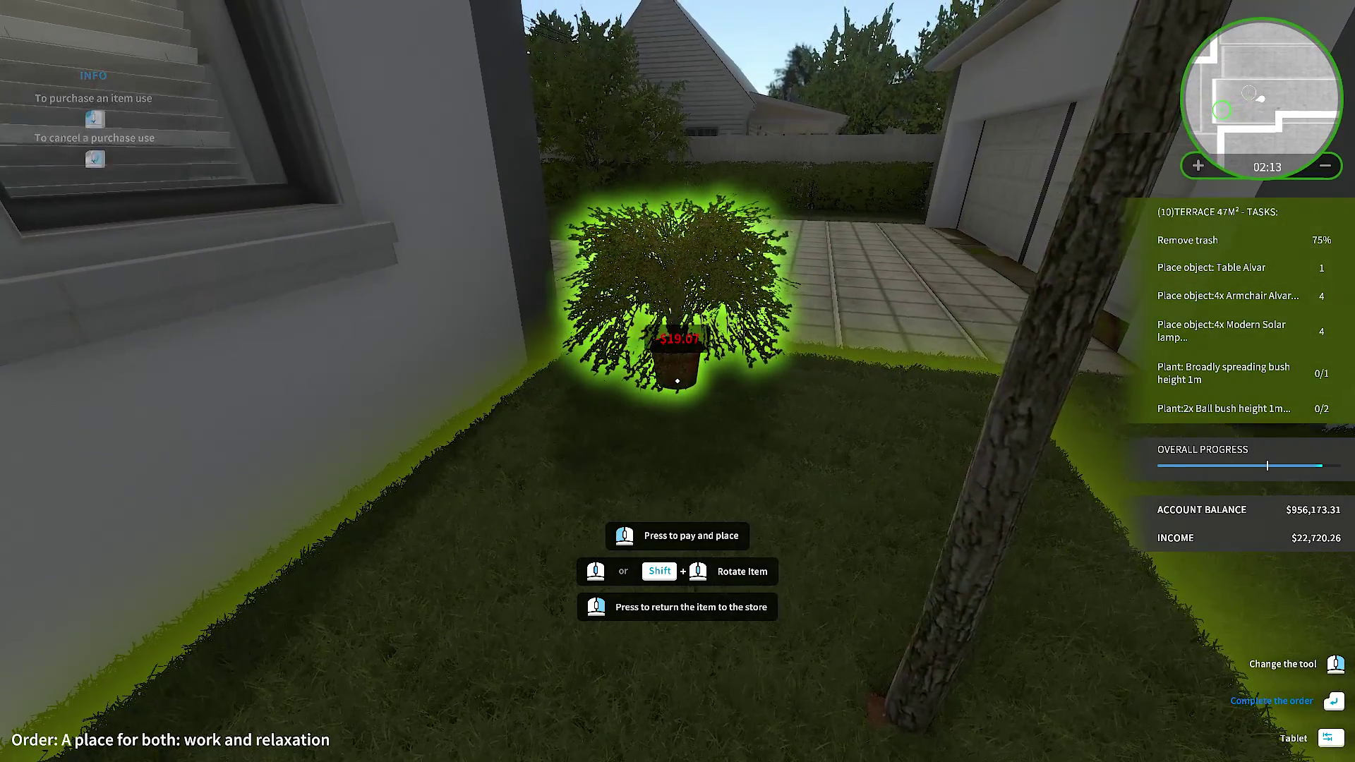
left_click(678, 381)
key("w")
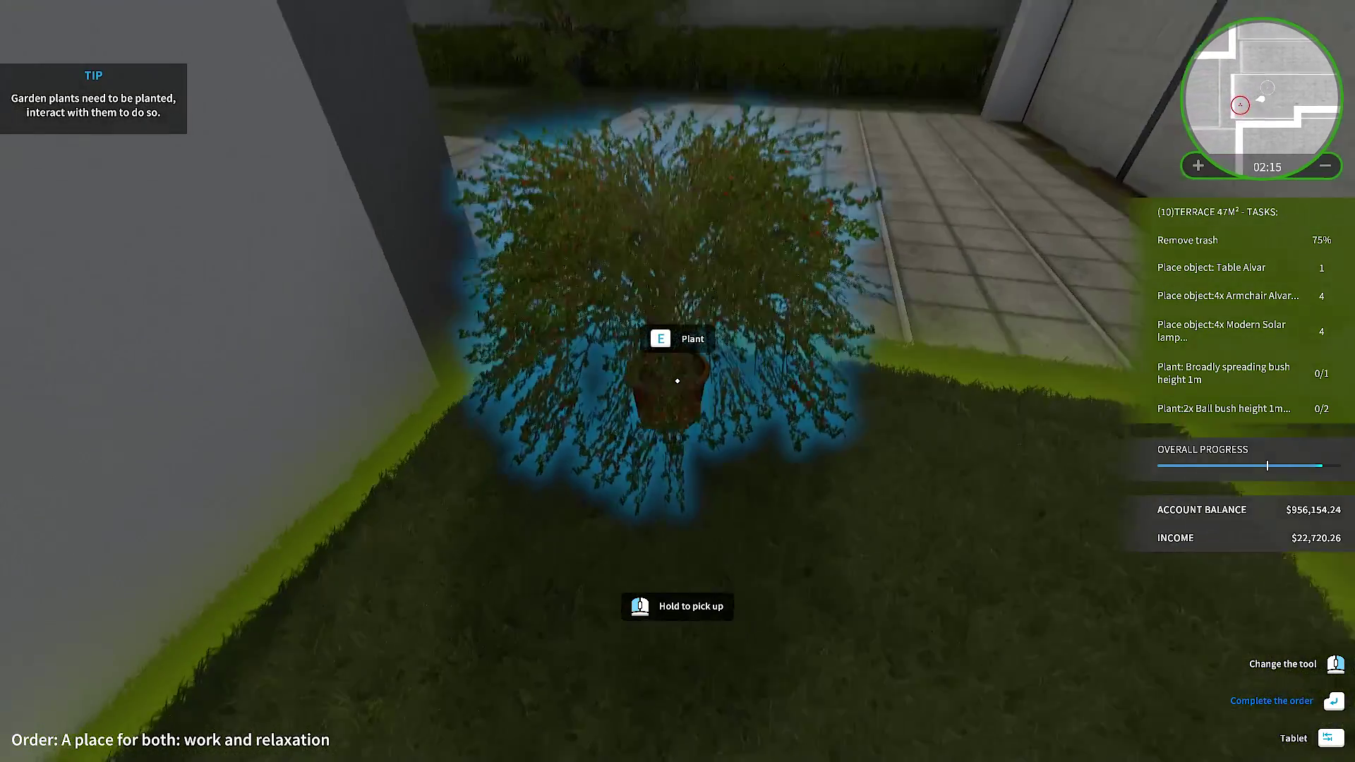
left_click(678, 381)
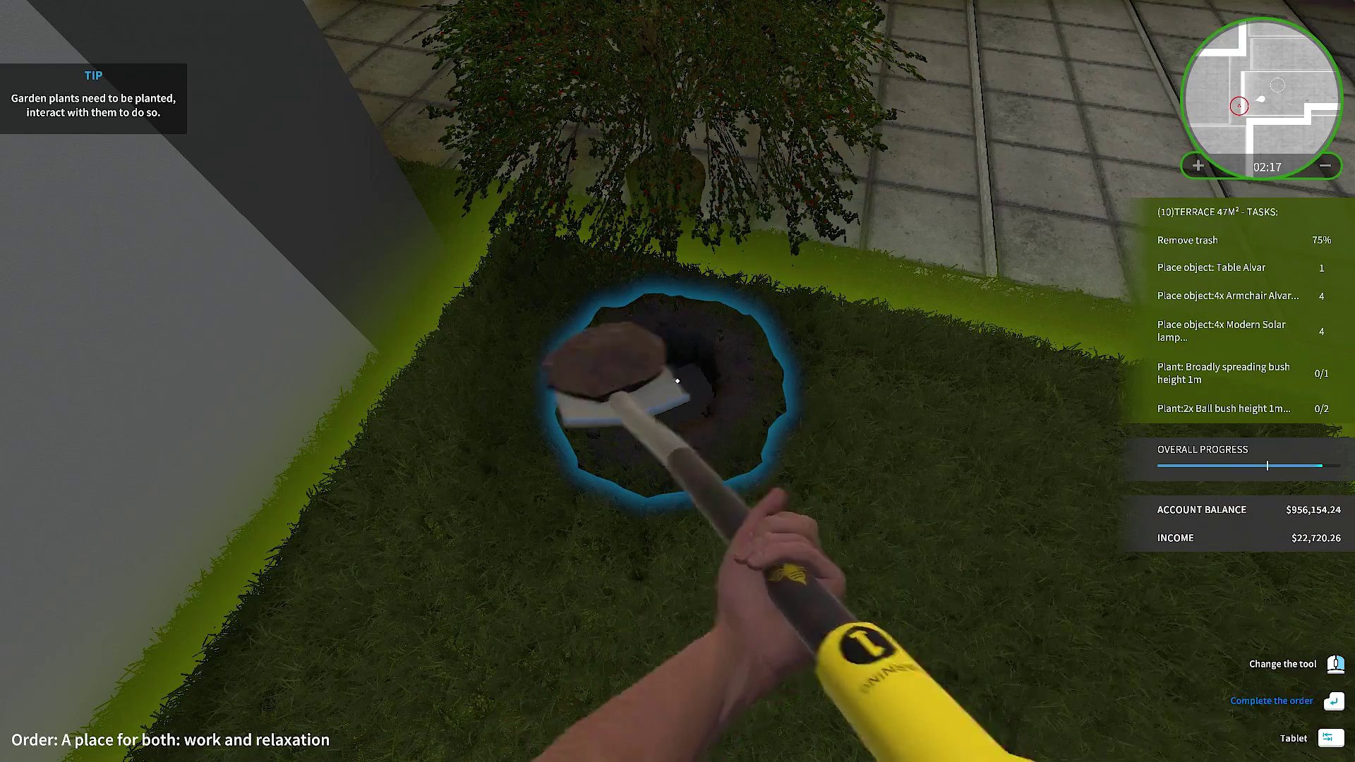
left_click(678, 382)
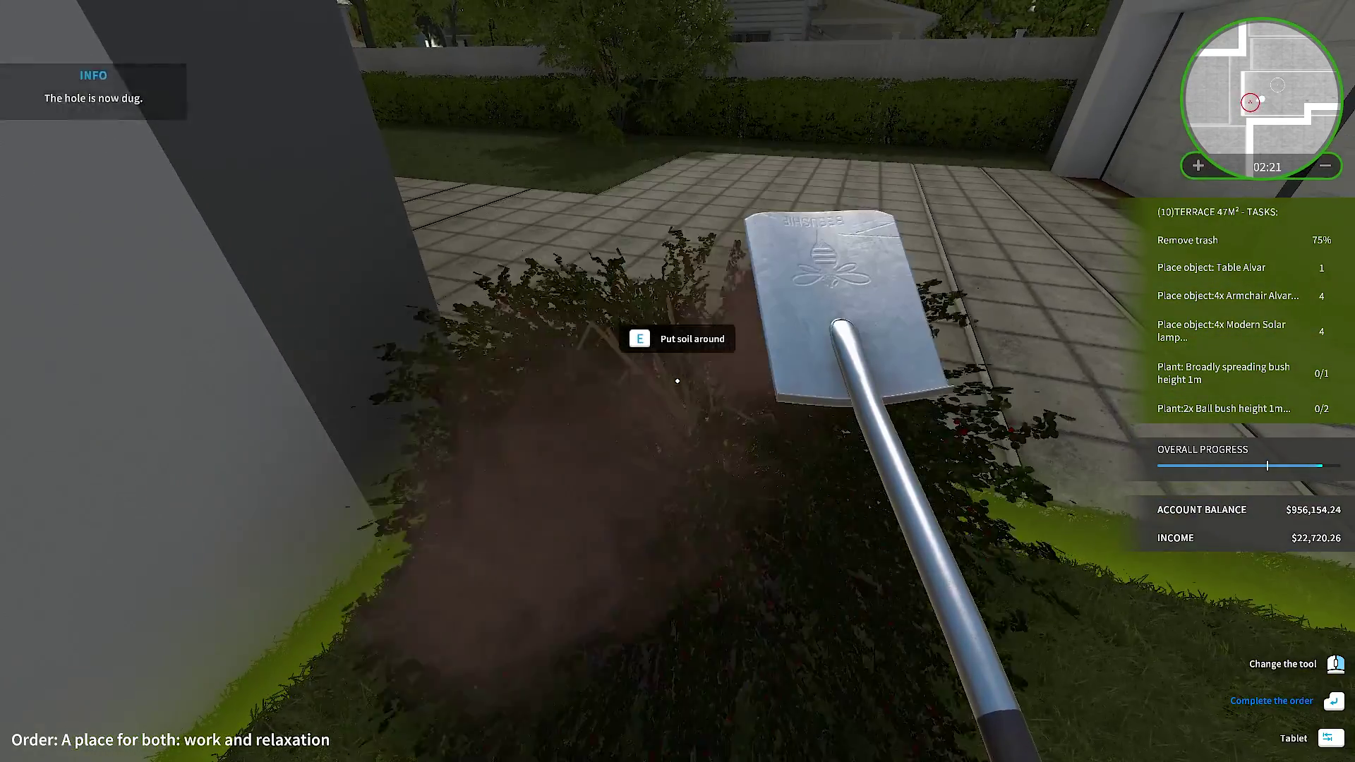
left_click(678, 381)
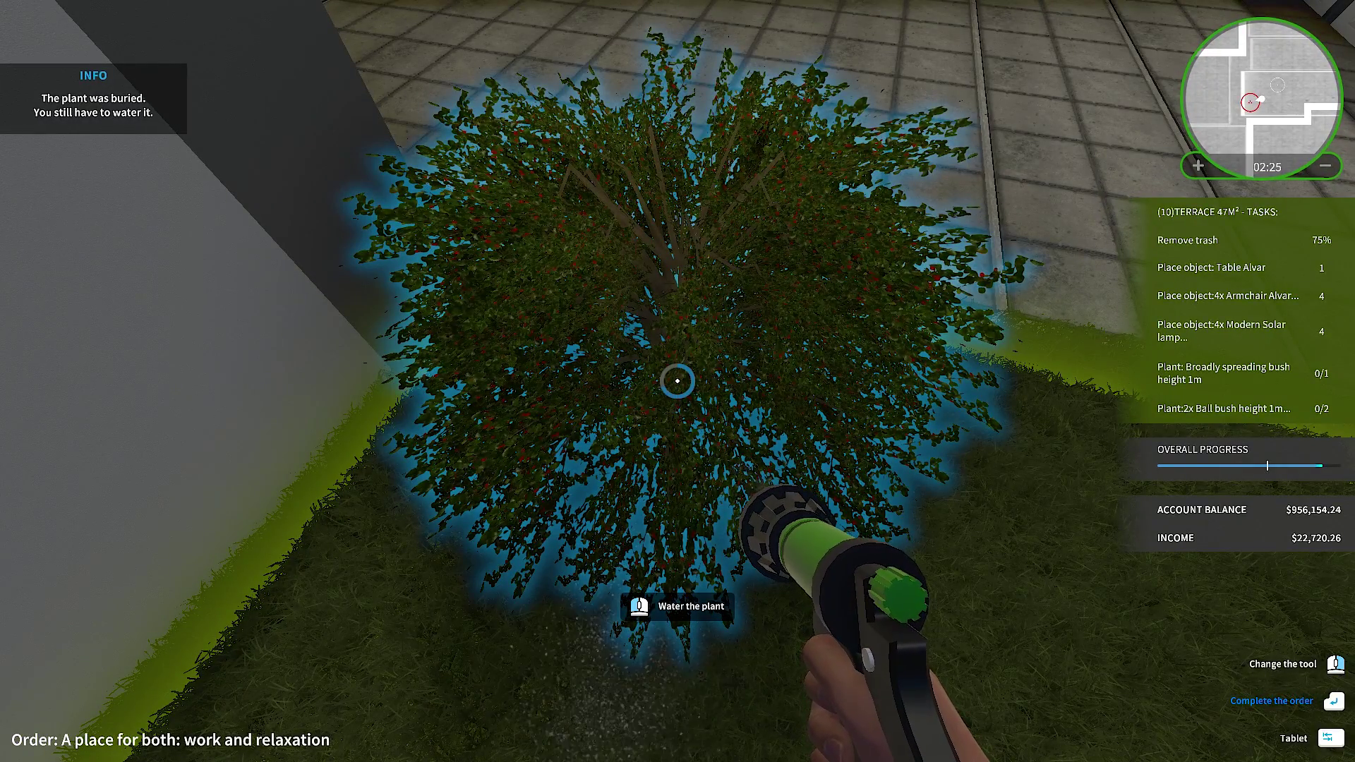
left_click(677, 381)
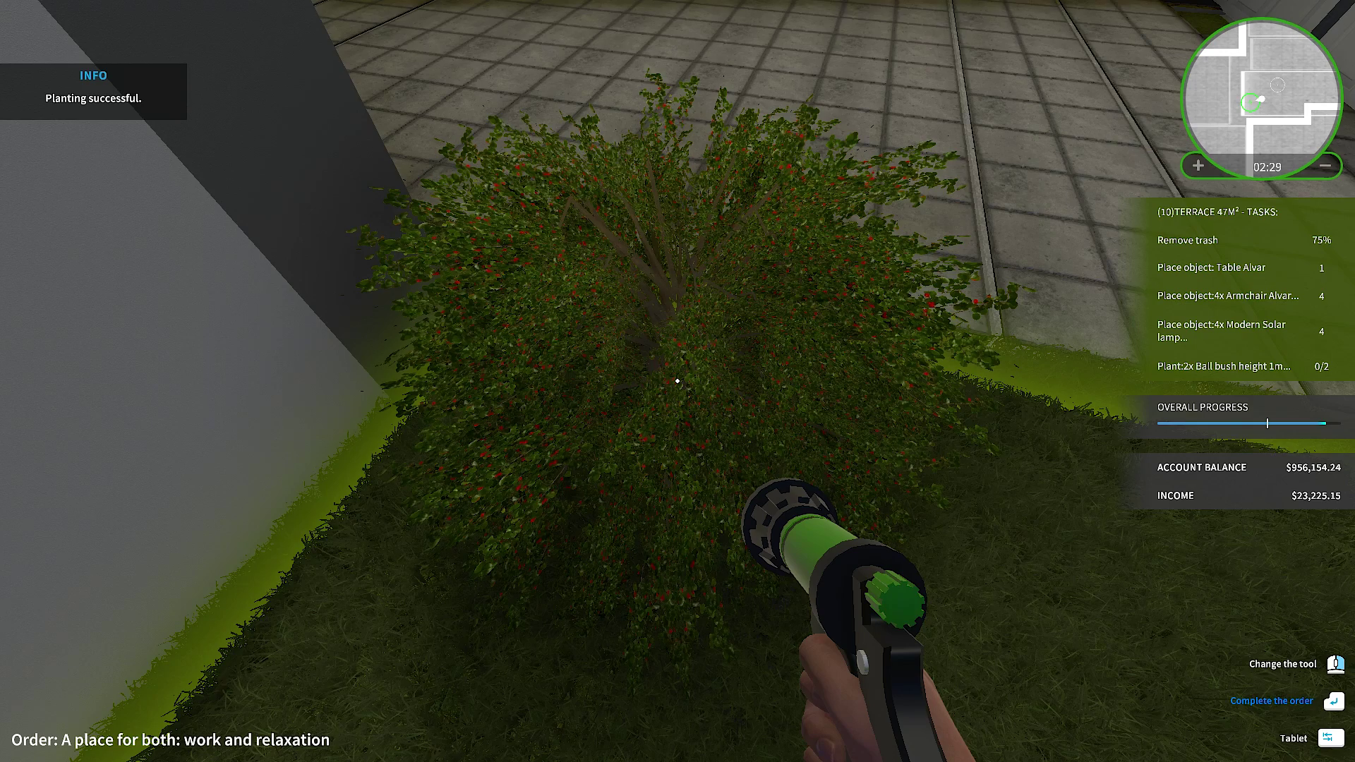
key("s")
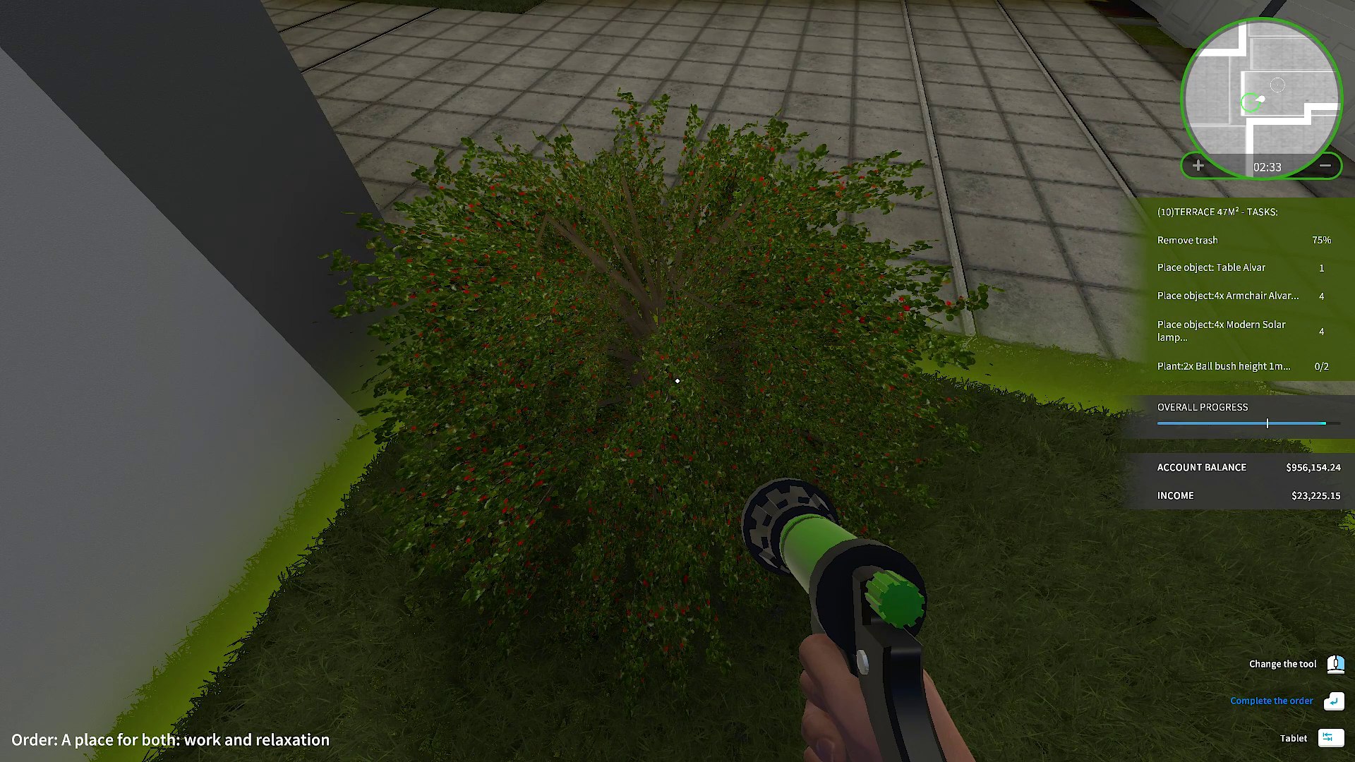
Buy the $12.62 1m Berberis ball bush from the Garden > Plants store.
key("Tab")
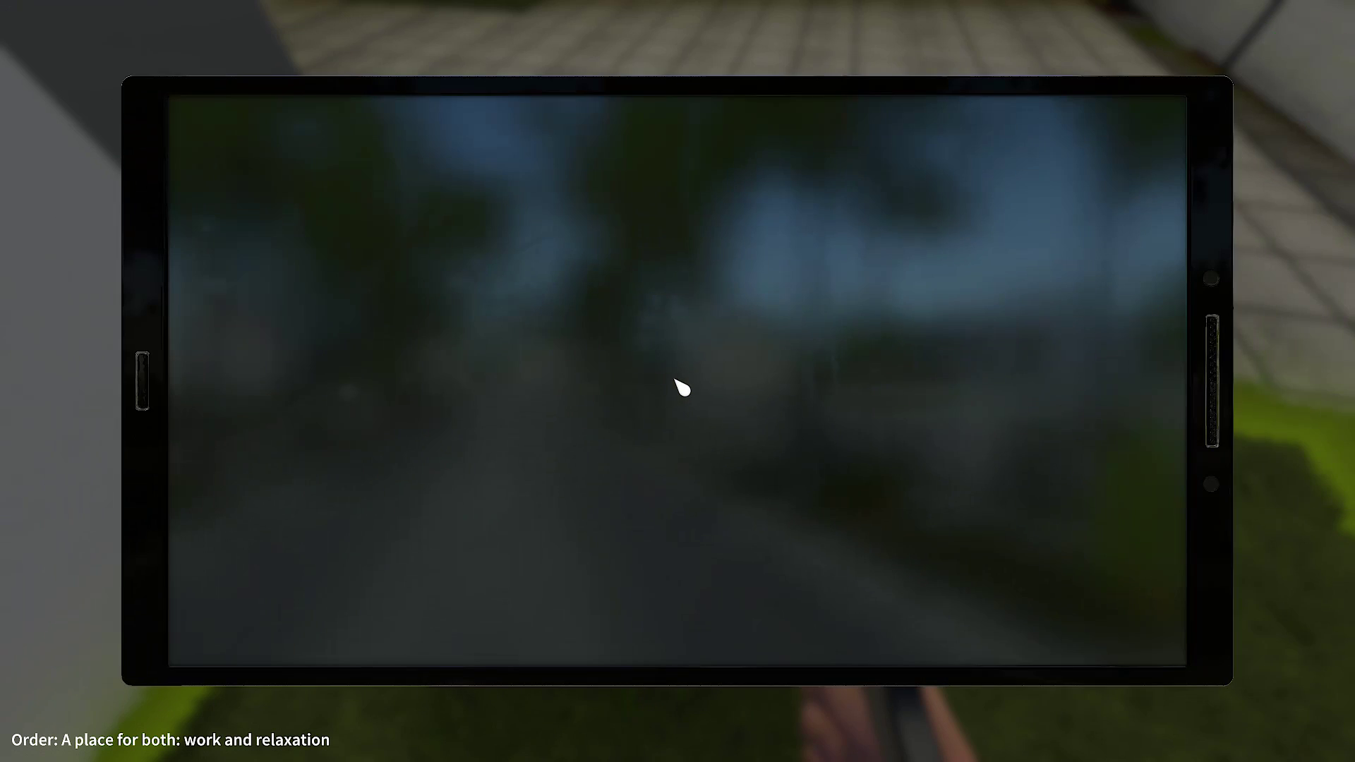
left_click(1149, 167)
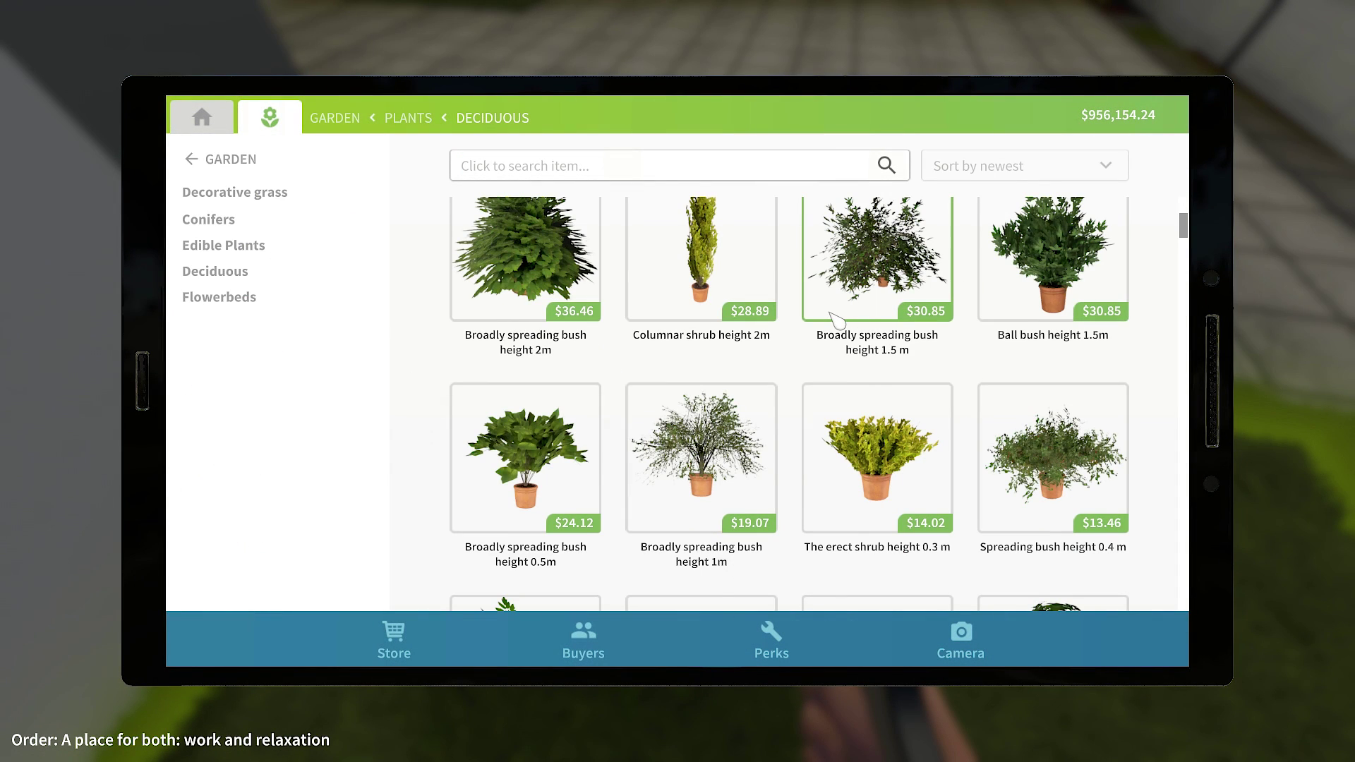
scroll(835, 319, "down", 2)
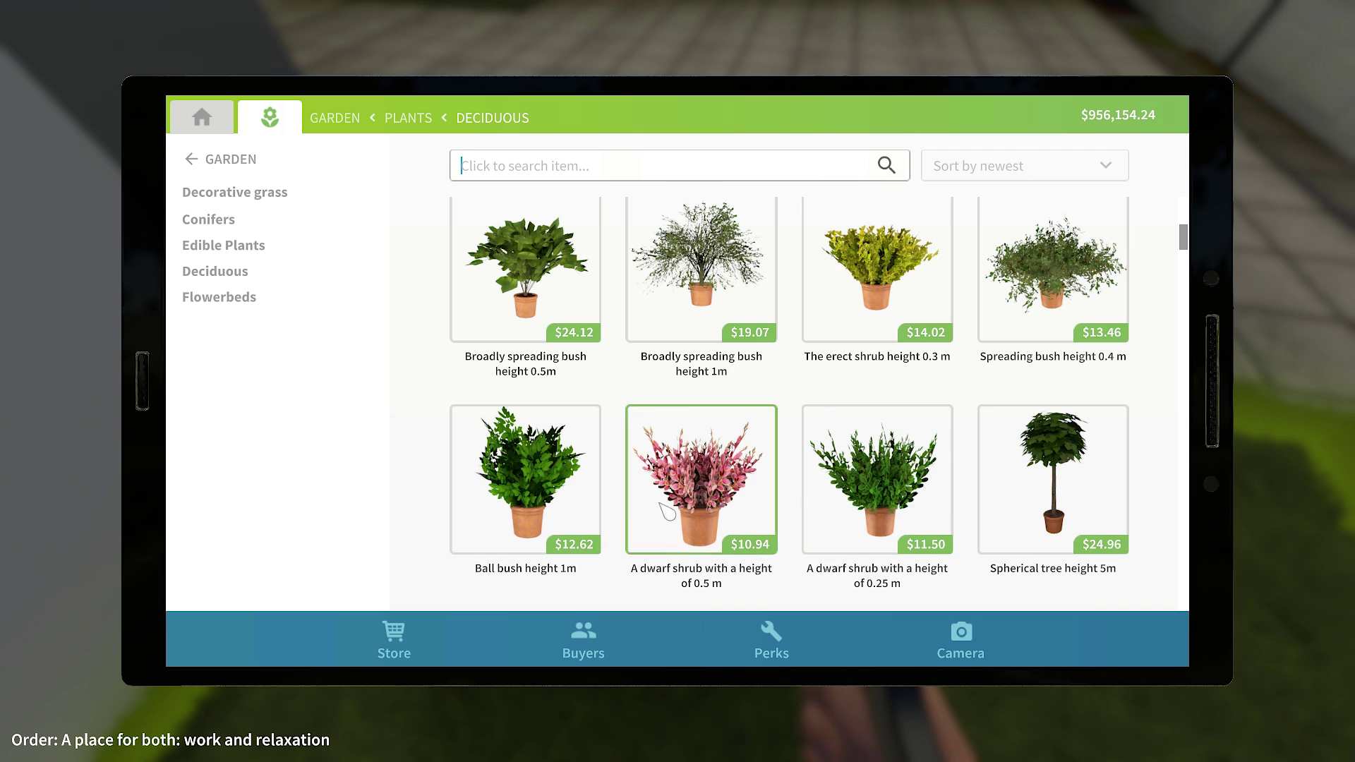
key("Tab")
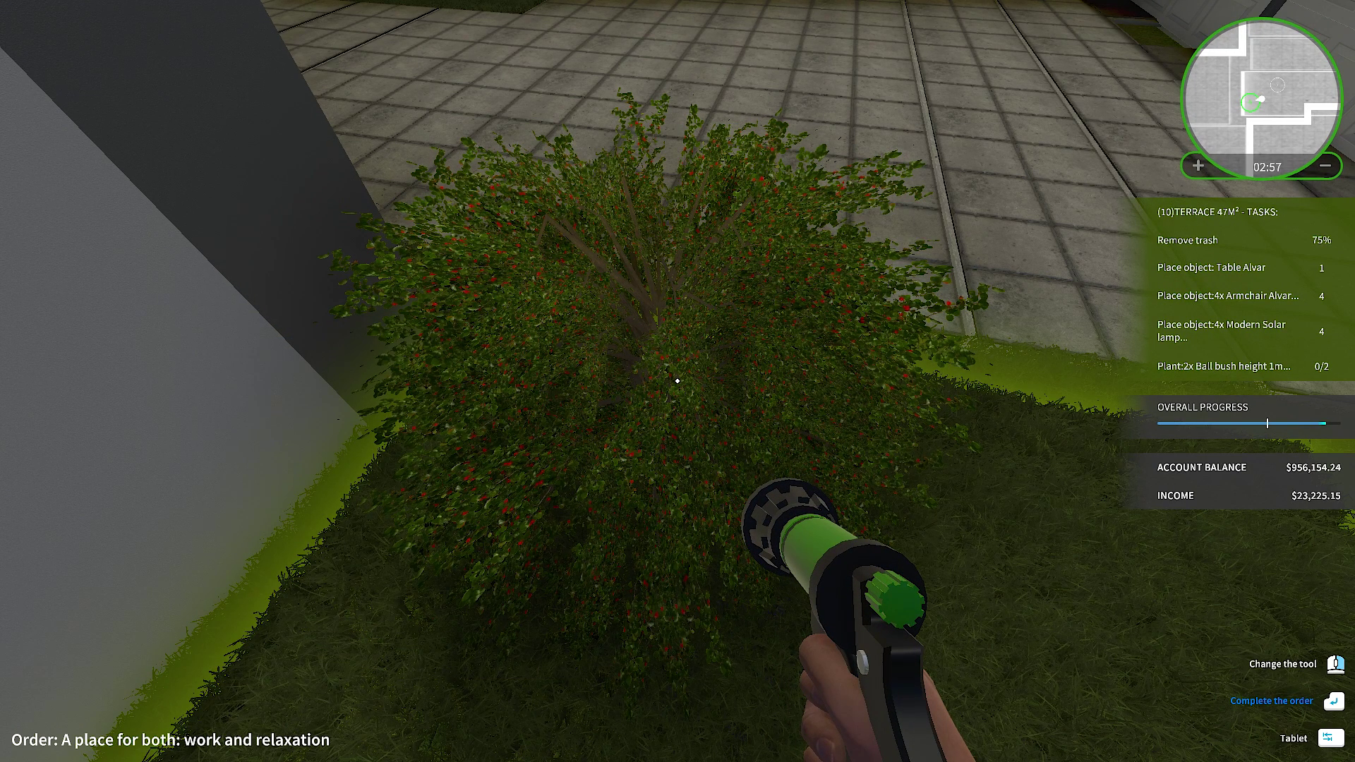
key("Tab")
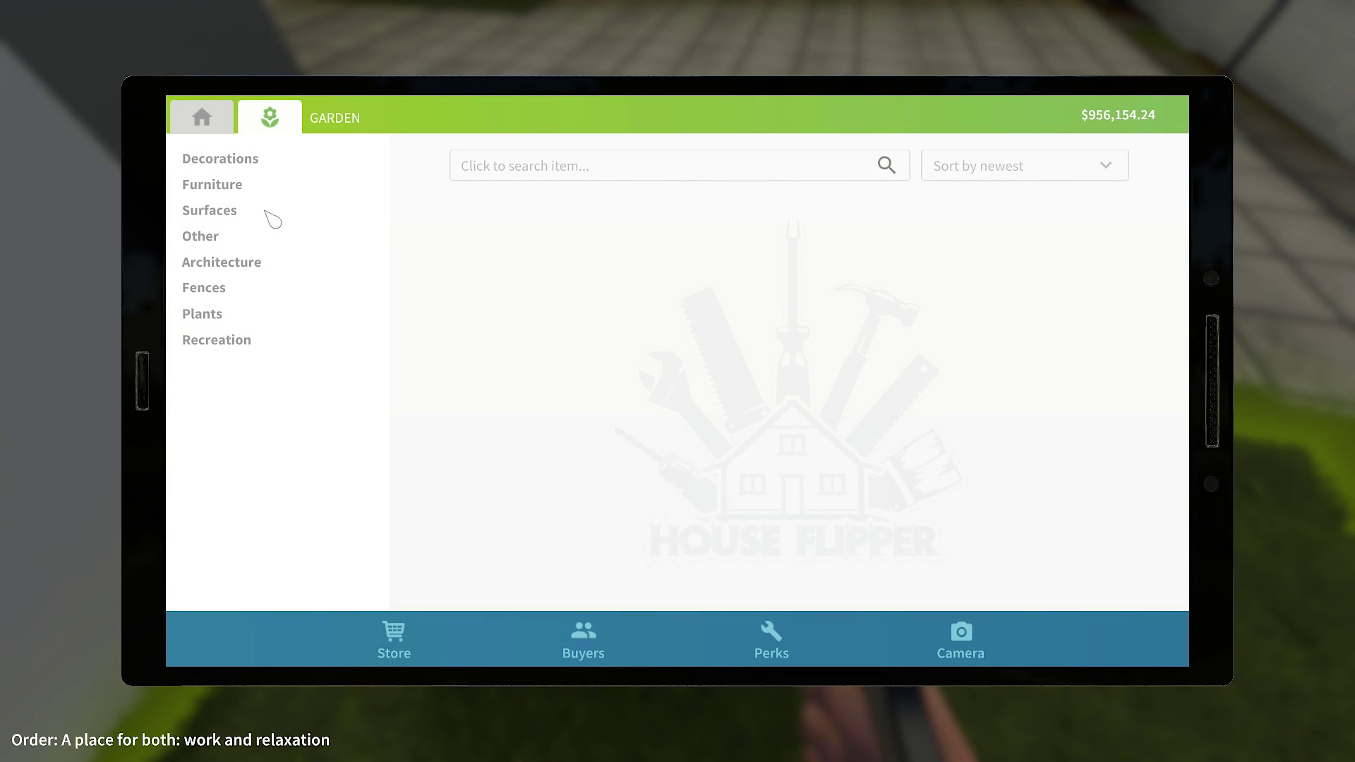
left_click(204, 313)
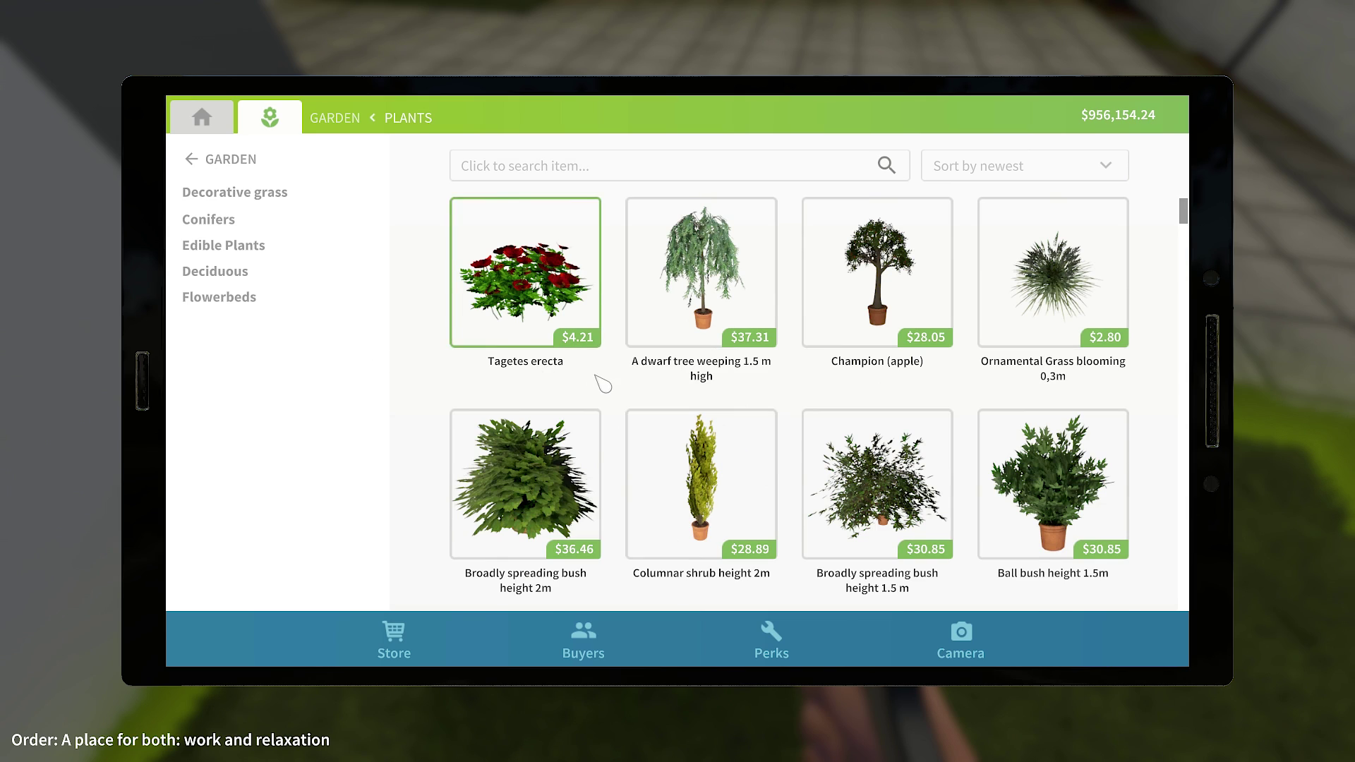
scroll(601, 383, "down", 1)
scroll(595, 402, "down", 1)
scroll(590, 418, "down", 1)
scroll(589, 428, "down", 1)
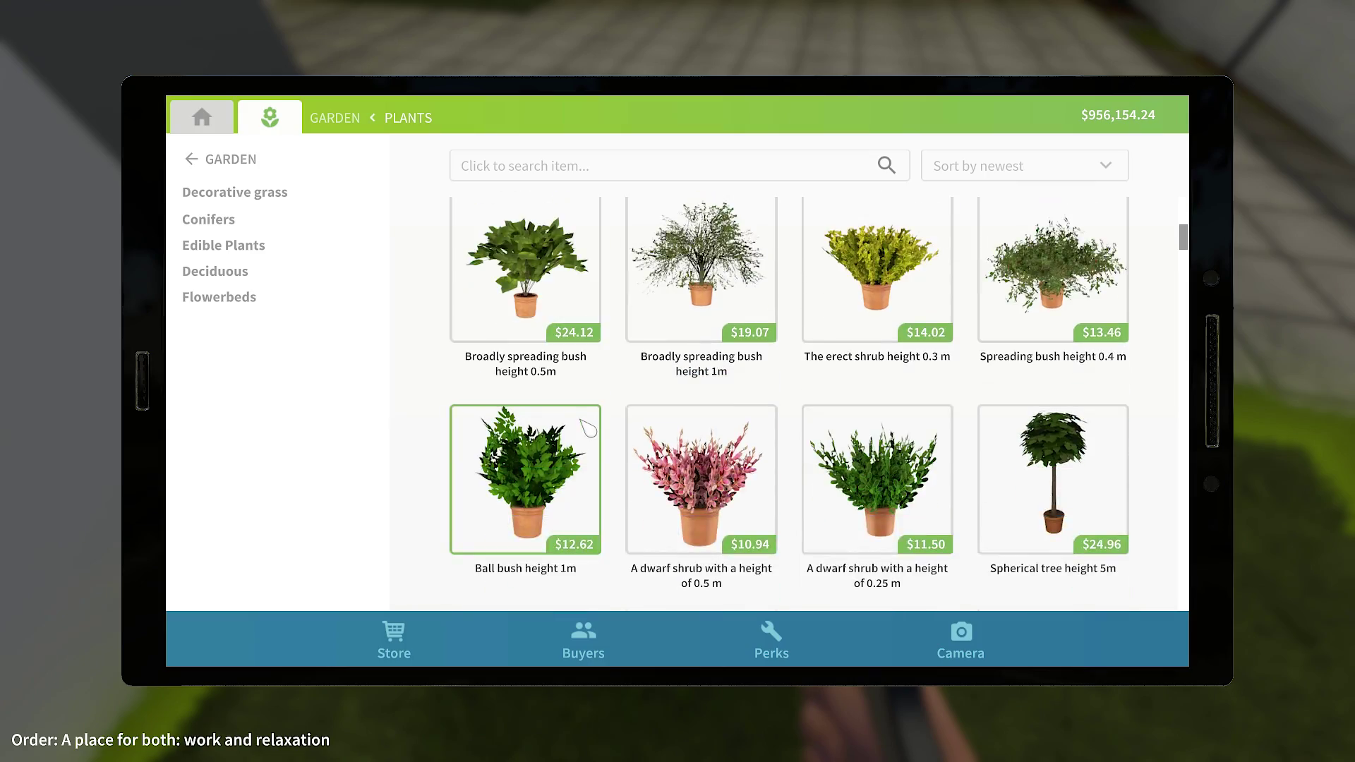
left_click(516, 482)
left_click(898, 571)
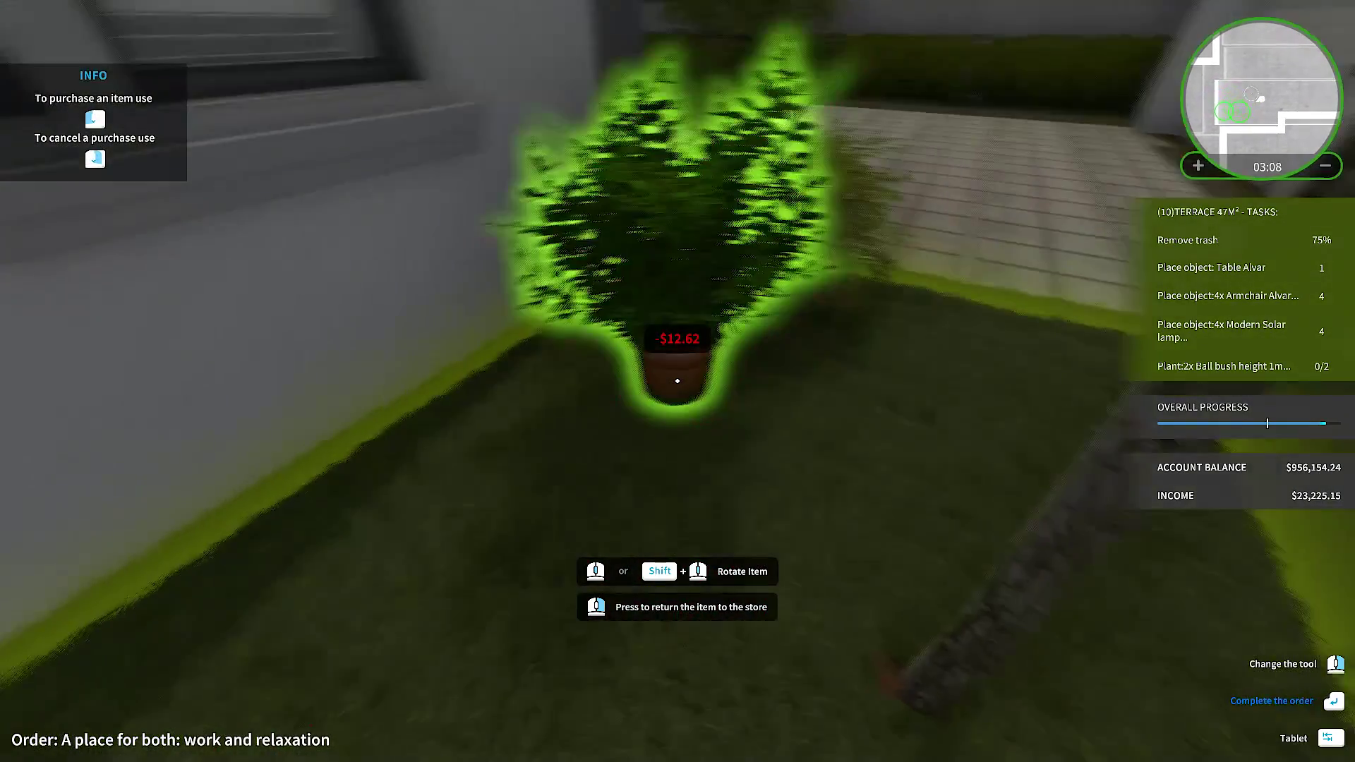
Place two ball bushes by the house wall and dig in and bury the first.
left_click(677, 380)
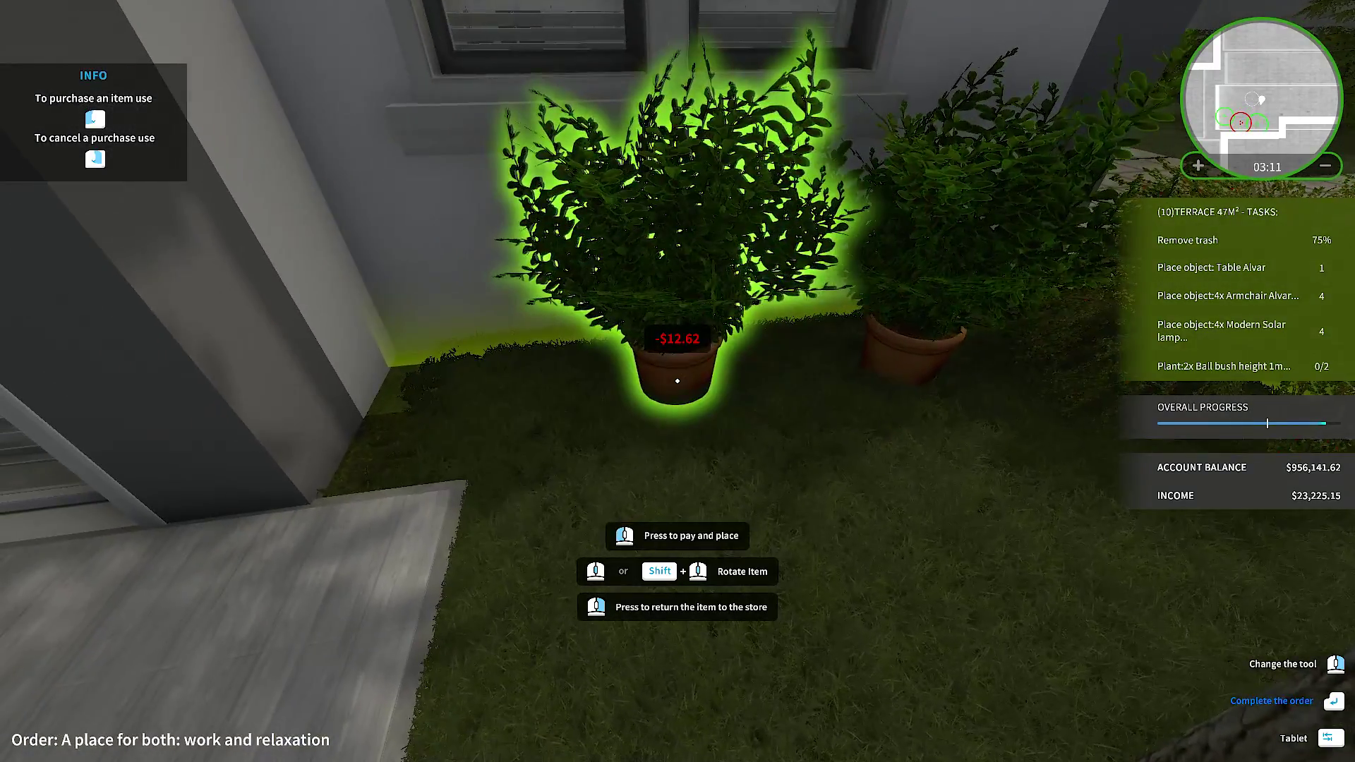
left_click(678, 380)
right_click(678, 380)
key("e")
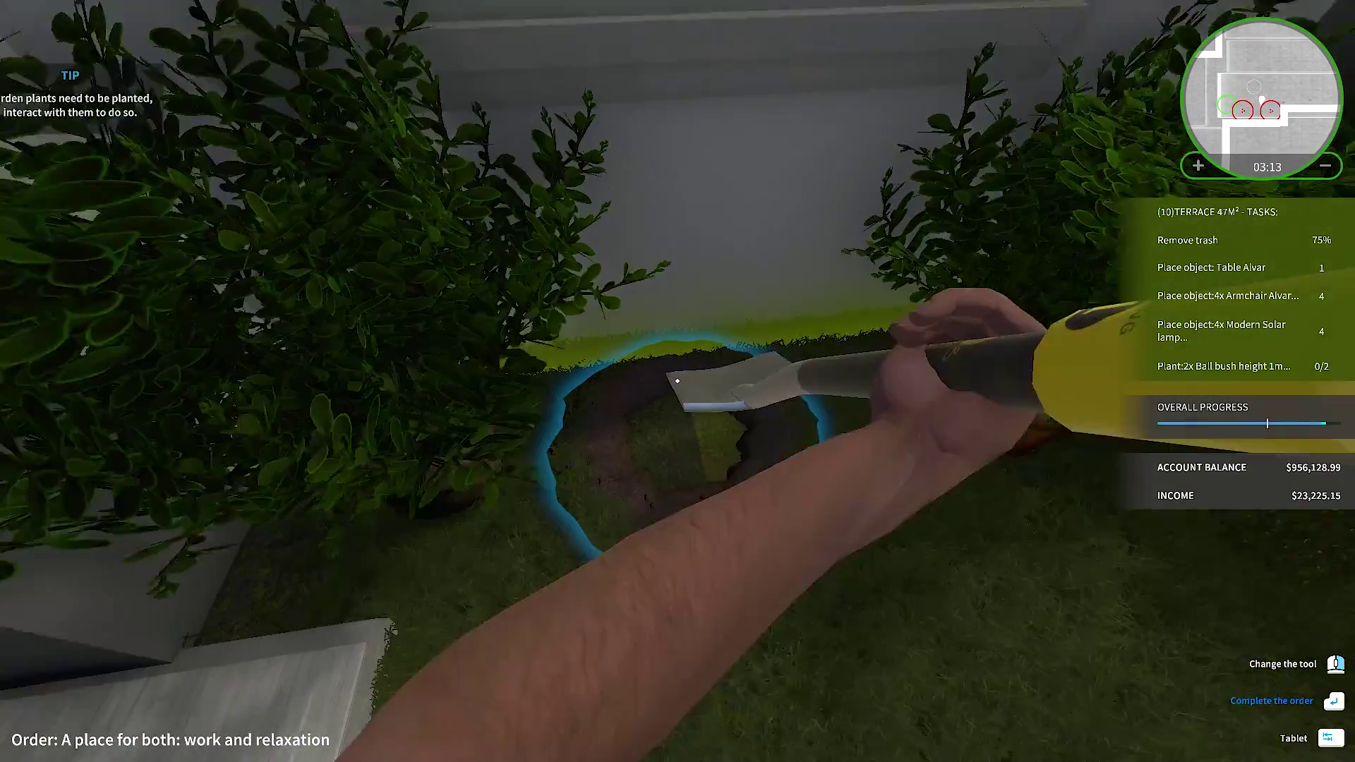
left_click(678, 380)
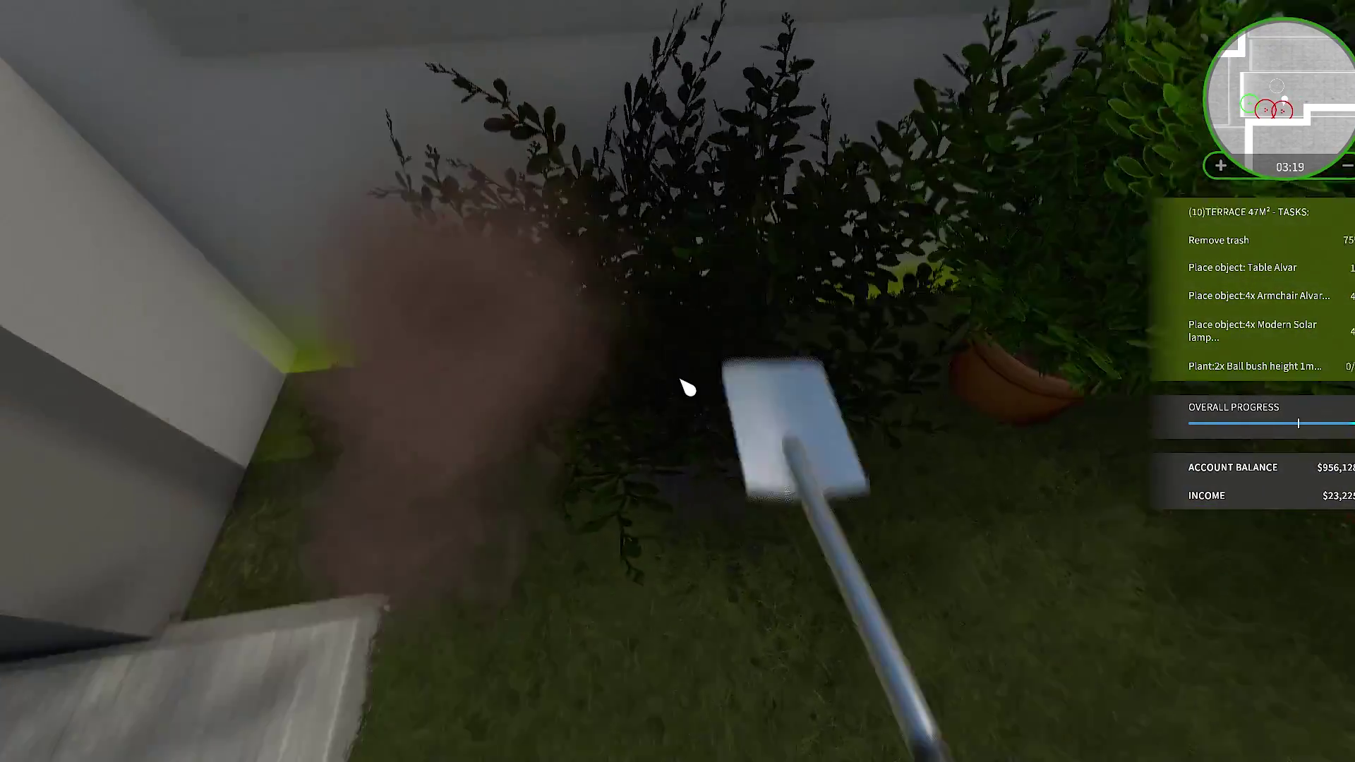
key("Tab")
left_click(682, 382)
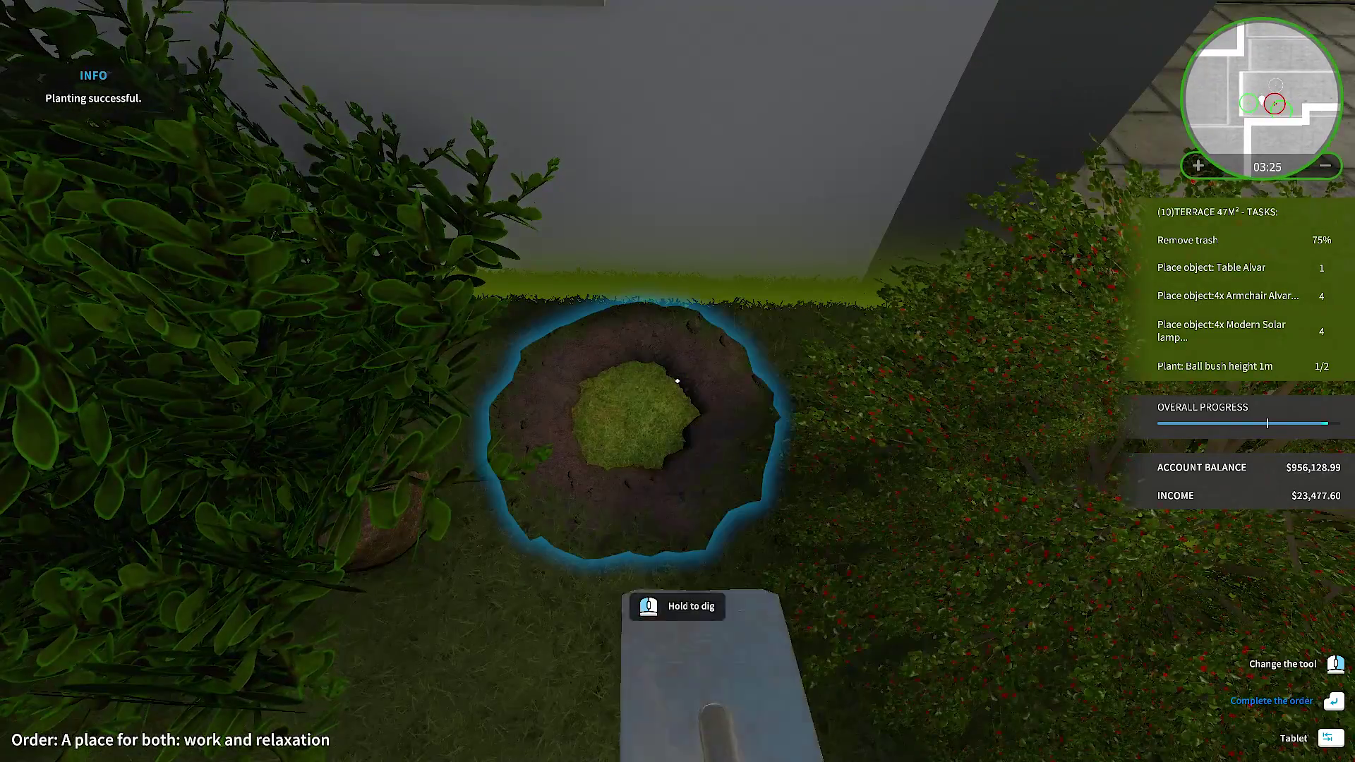
Dig, bury and water the second ball bush by the wall.
left_click(678, 381)
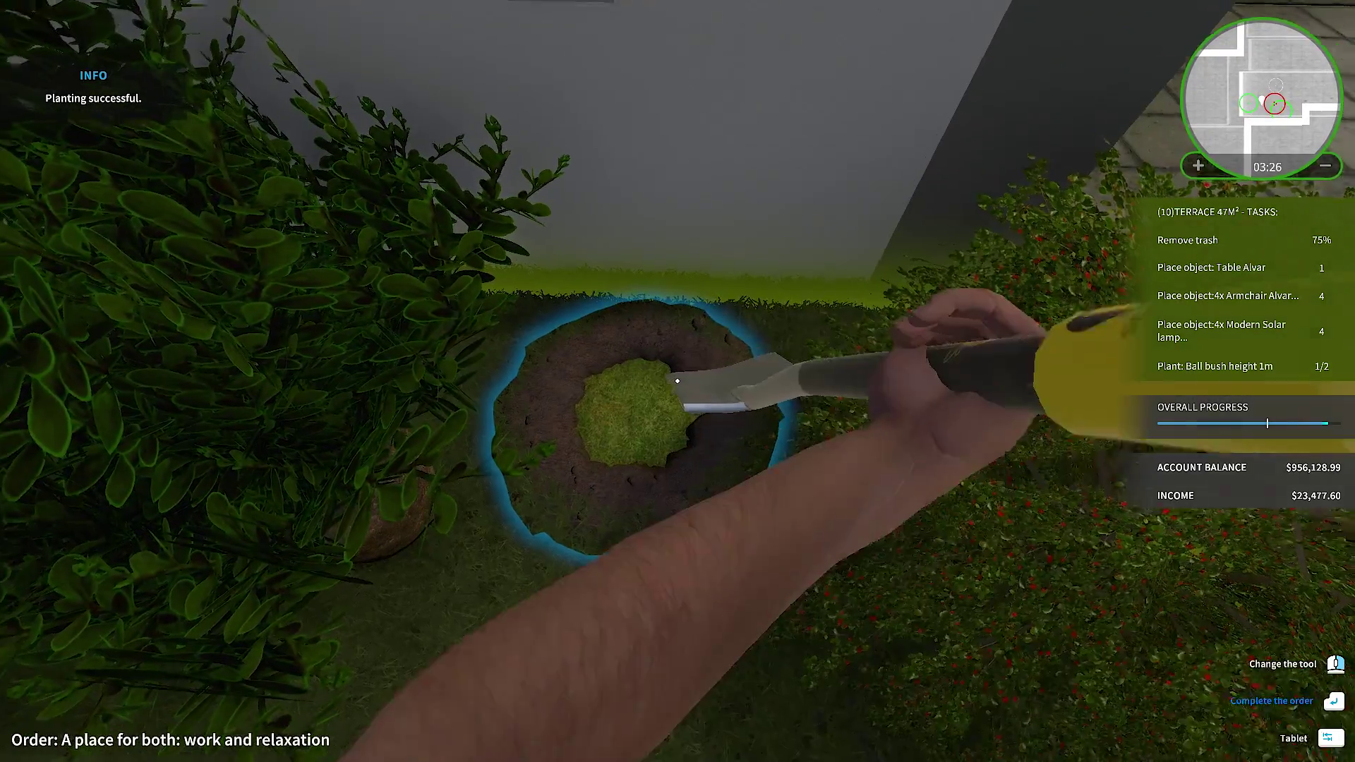
scroll(677, 381, "down", 1)
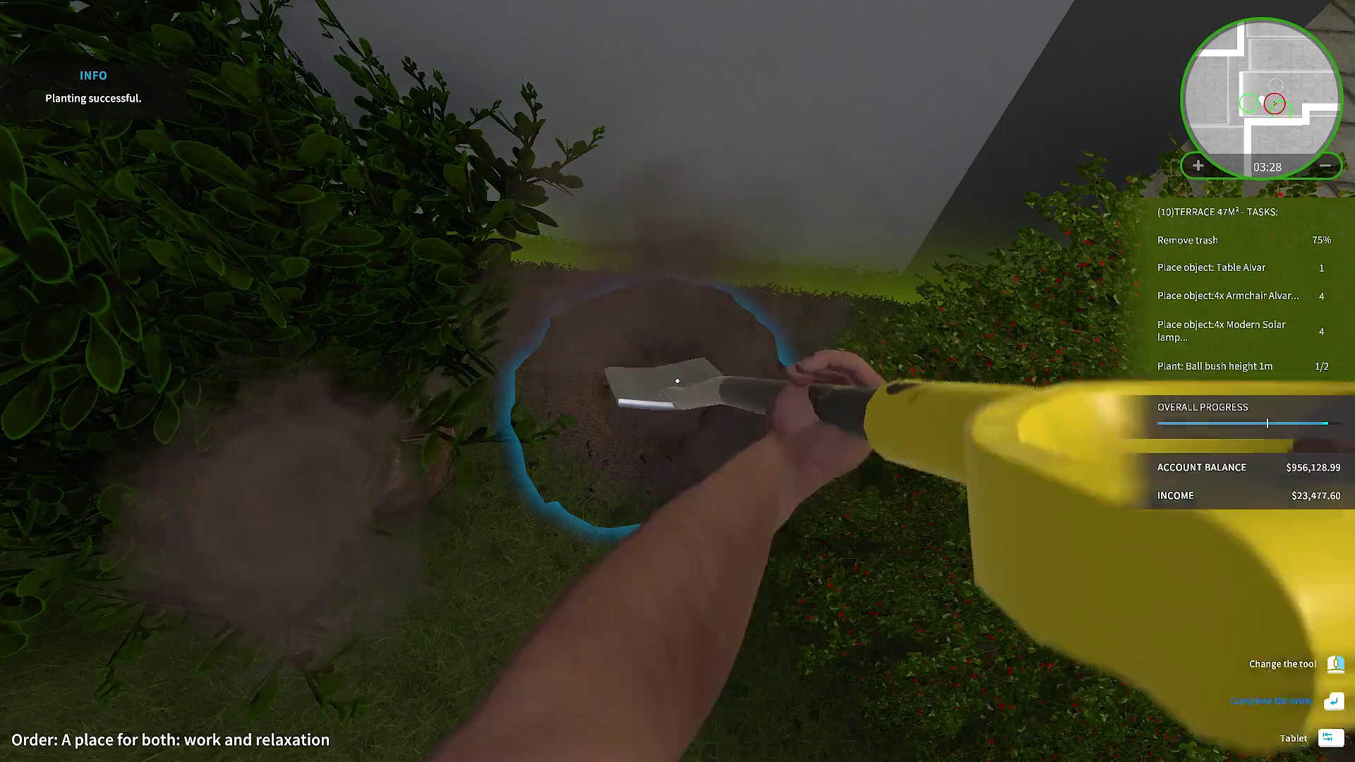
scroll(677, 381, "up", 1)
scroll(678, 381, "down", 1)
left_click(678, 381)
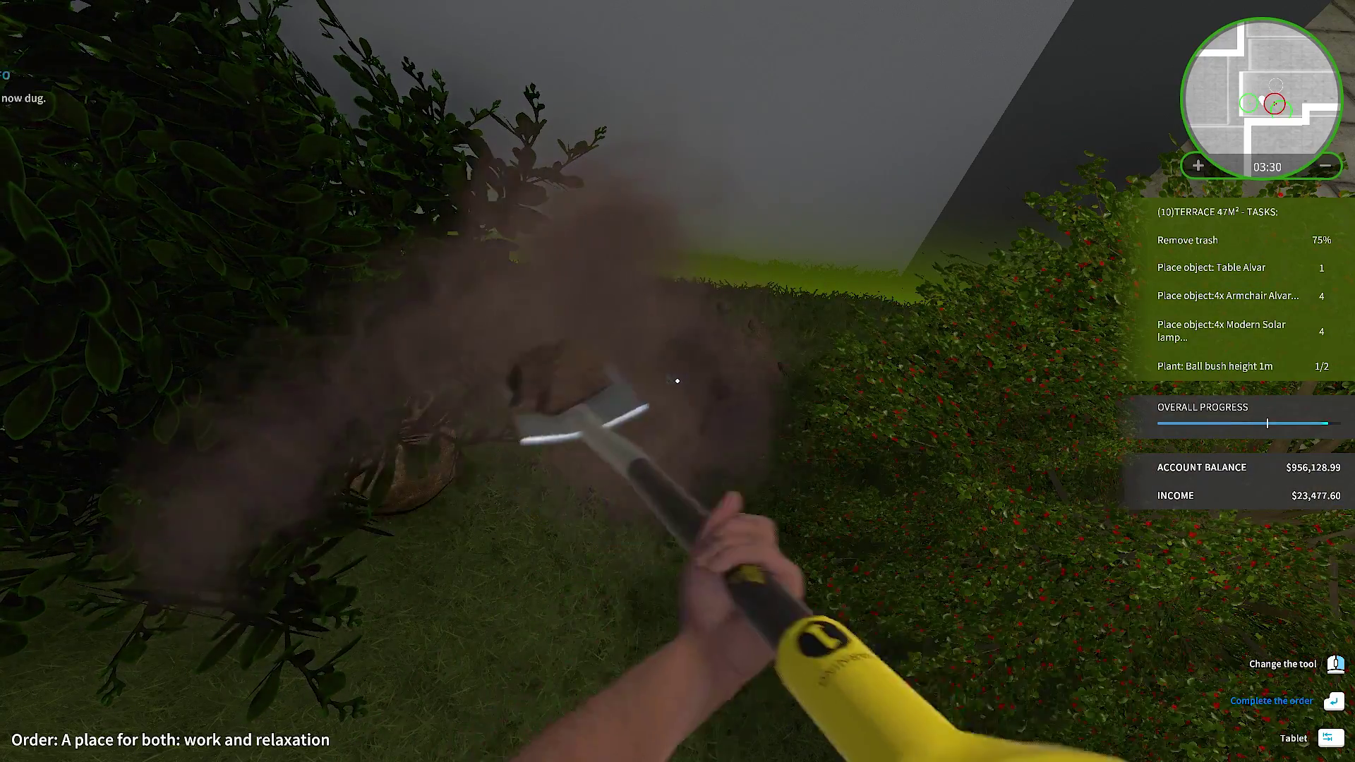
scroll(677, 381, "up", 1)
scroll(678, 381, "down", 1)
scroll(677, 381, "up", 1)
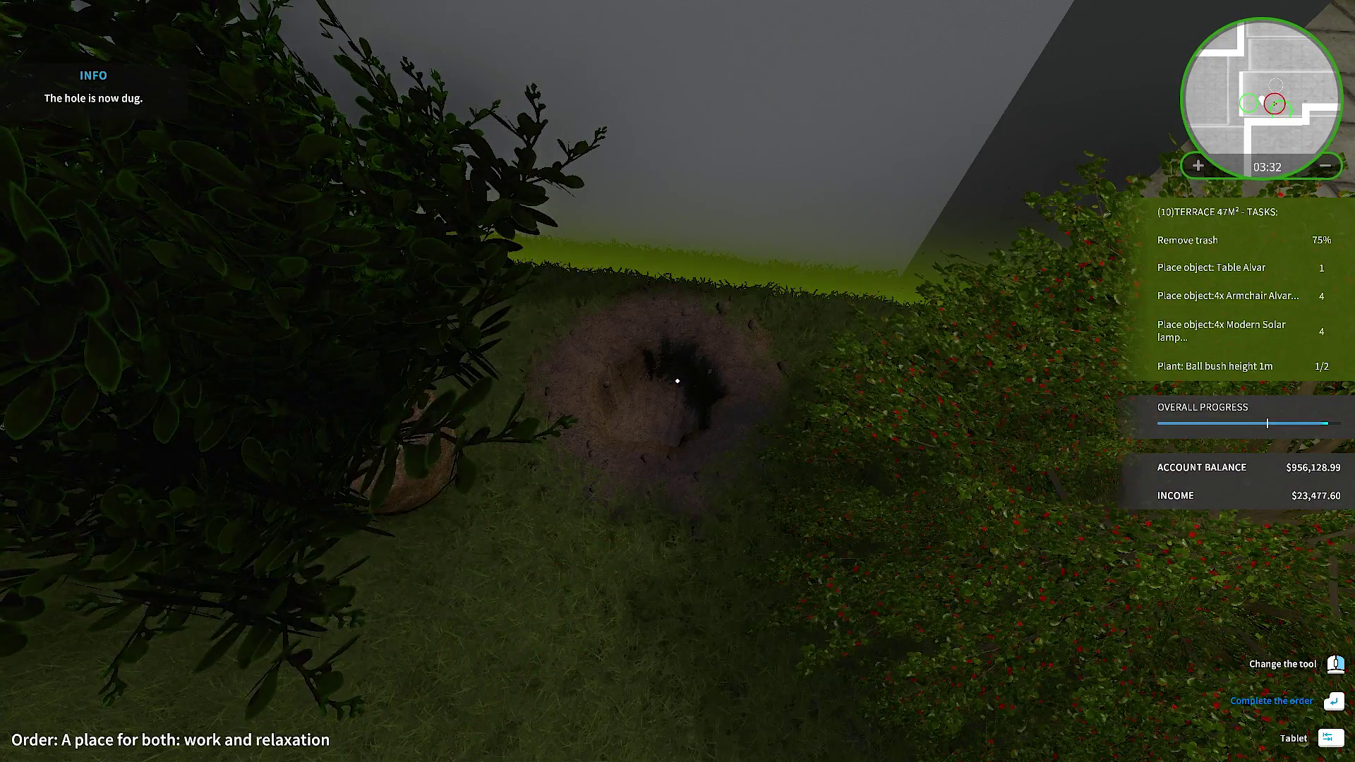
key("Tab")
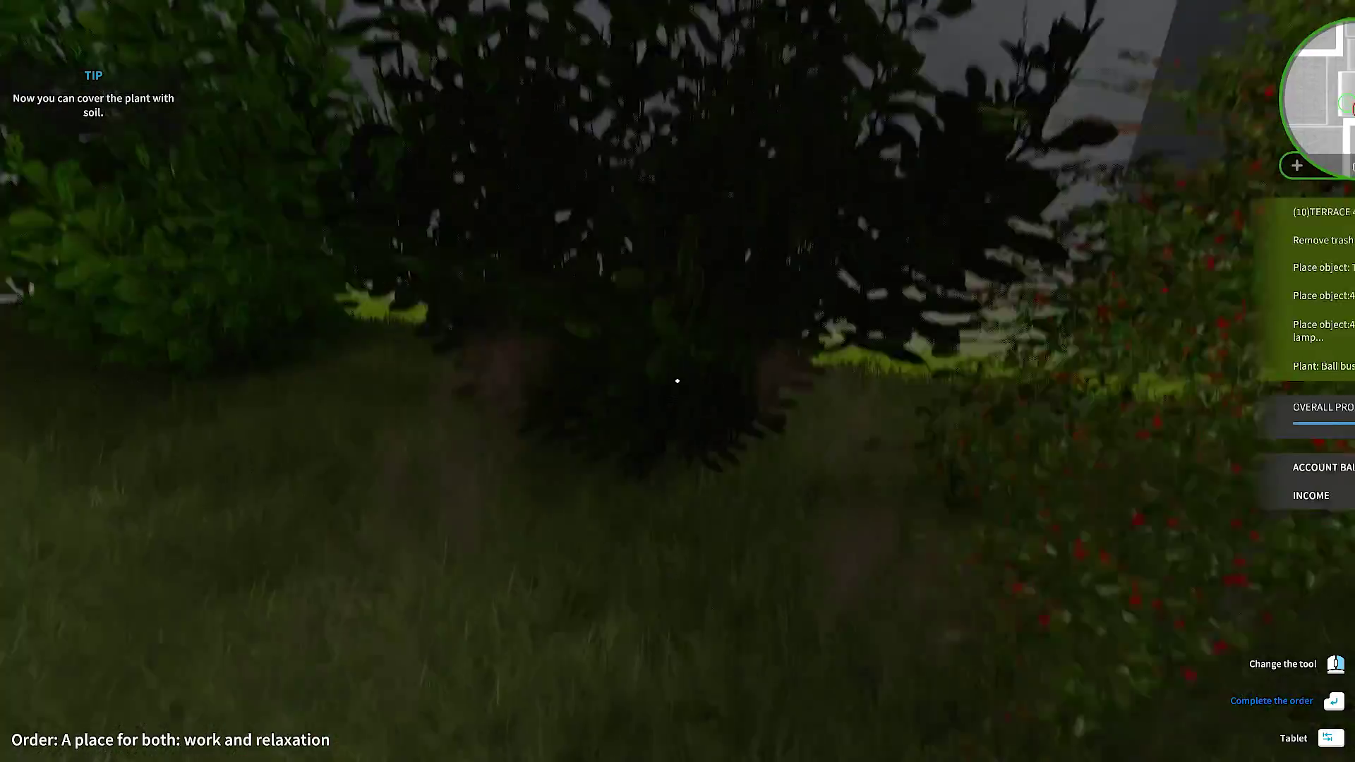
left_click(678, 382)
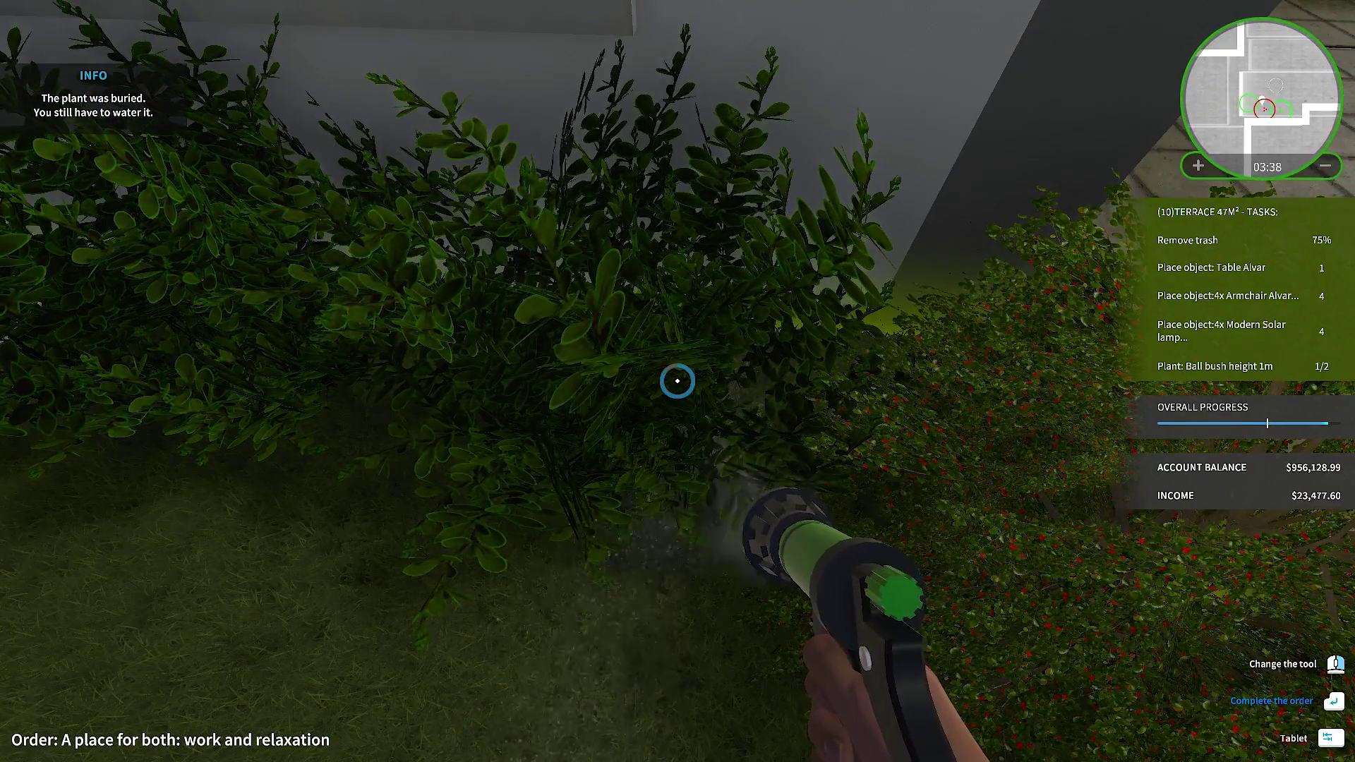
key("s")
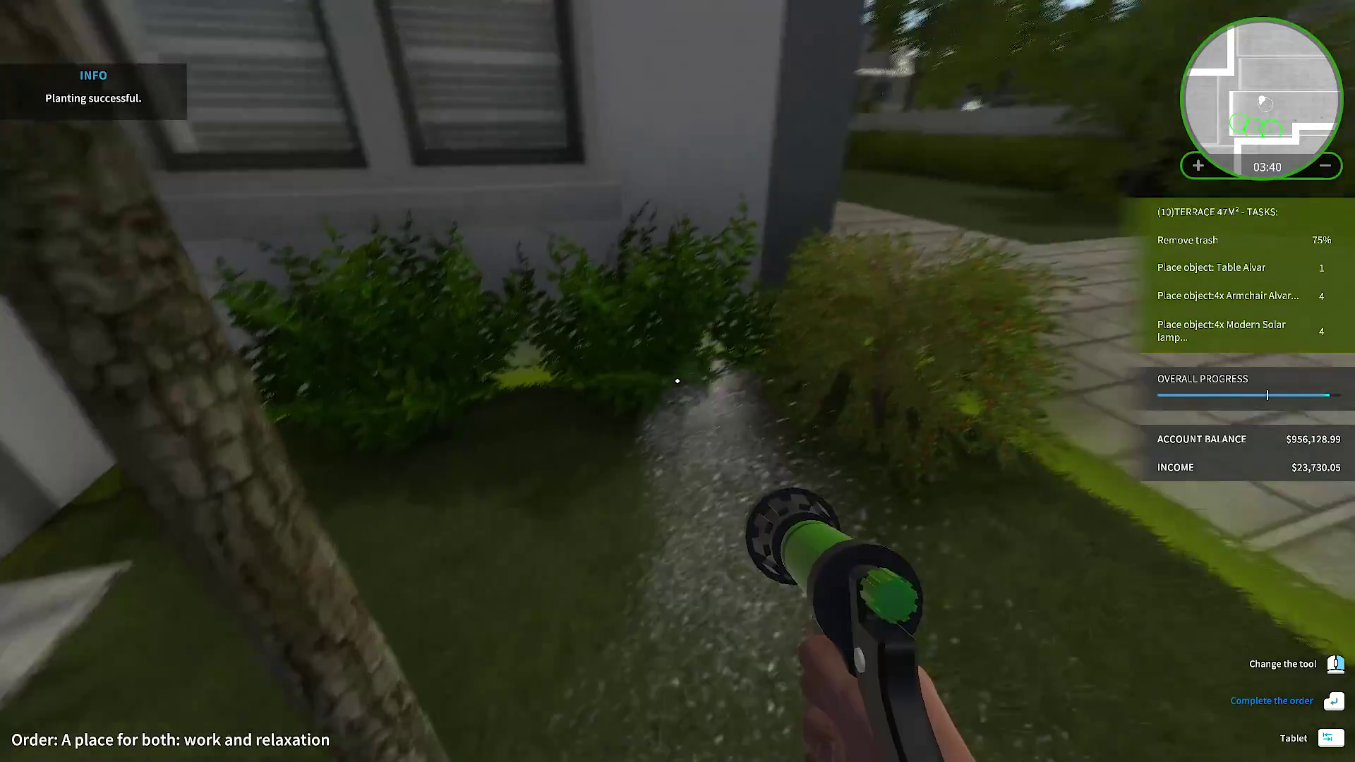
key("w")
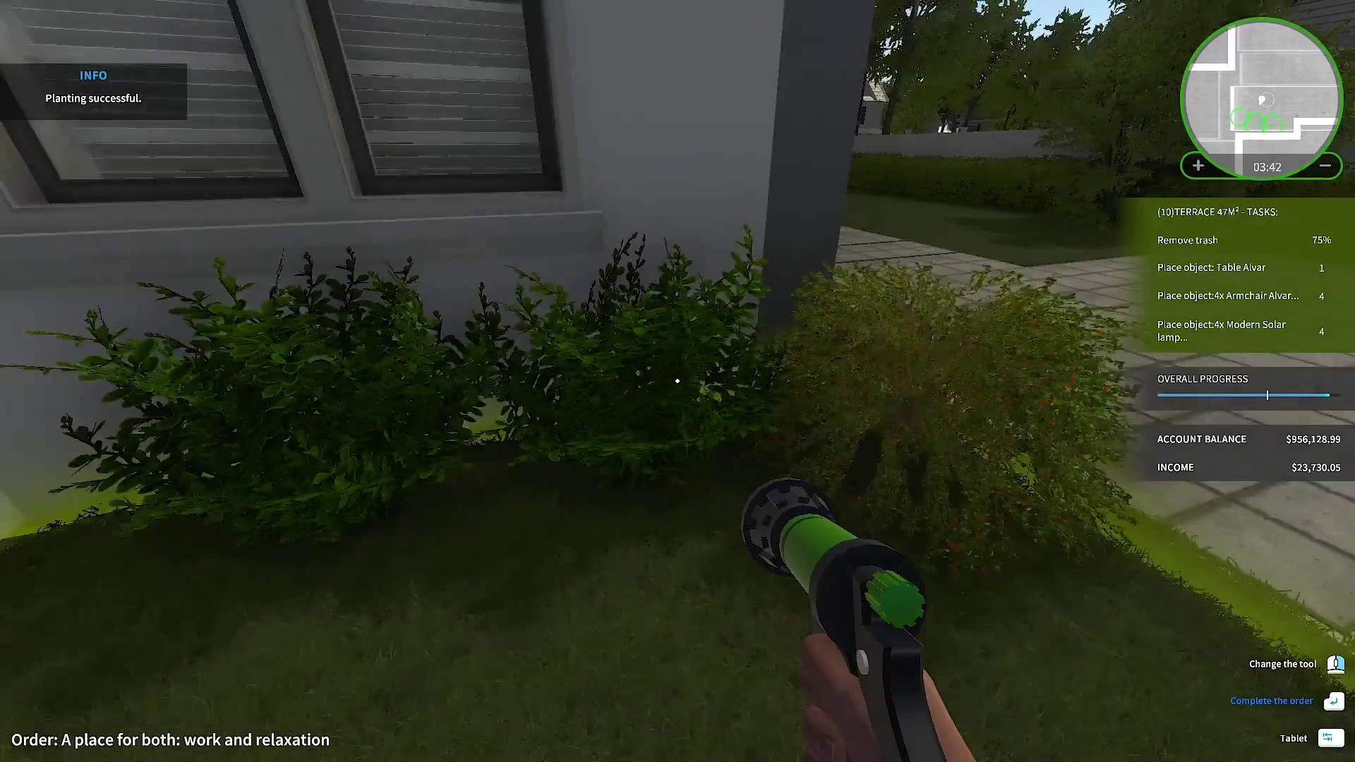
Buy the $14.02 0.3 m Euonymus fortunei shrub, then dig it in, bury and water it.
key("Tab")
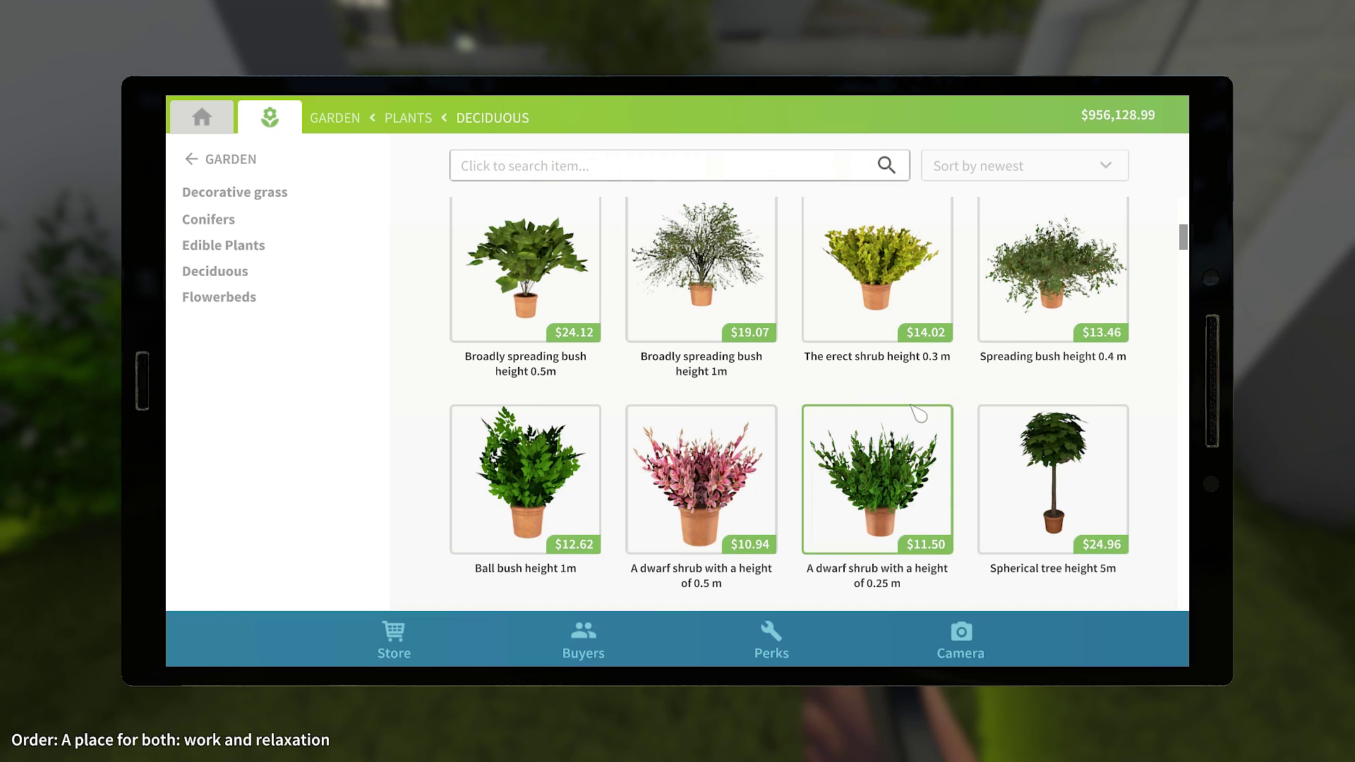
left_click(915, 408)
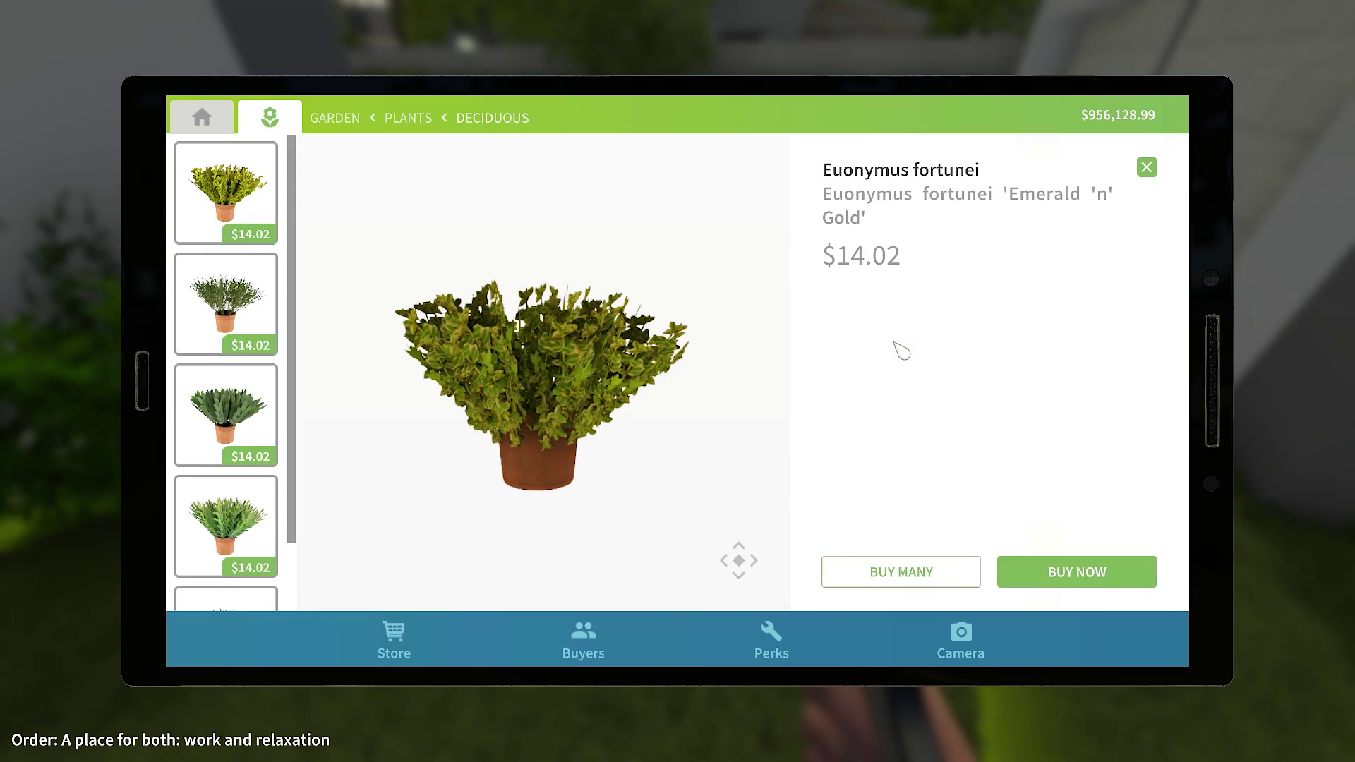
left_click(1075, 572)
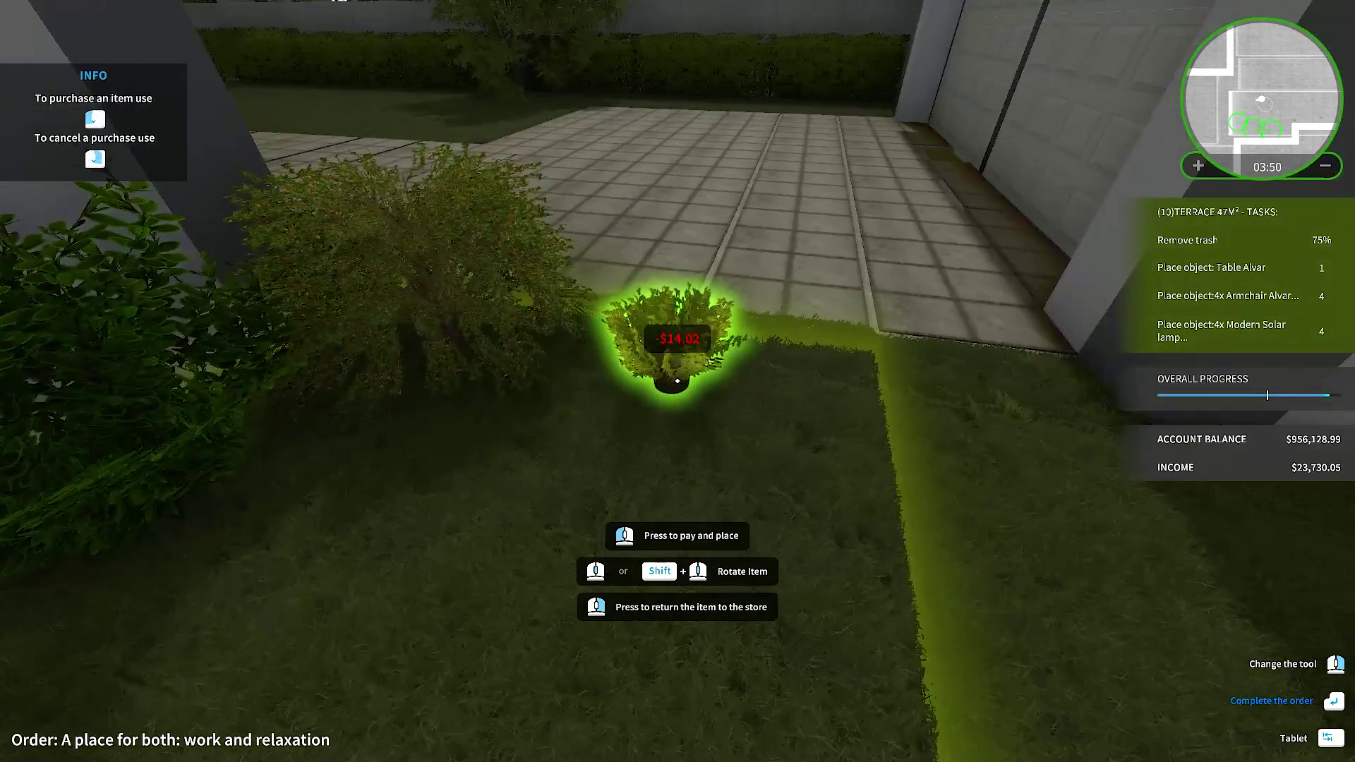
key("e")
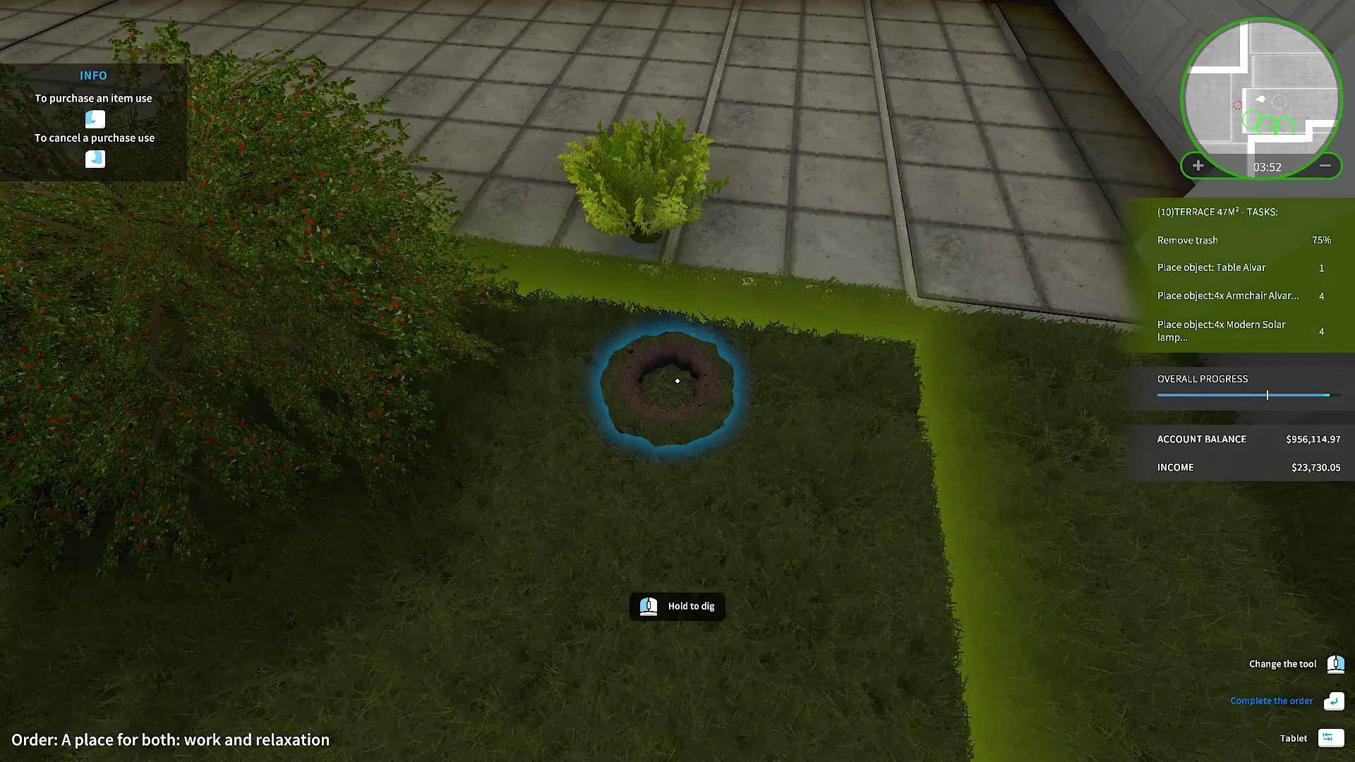
left_click(677, 380)
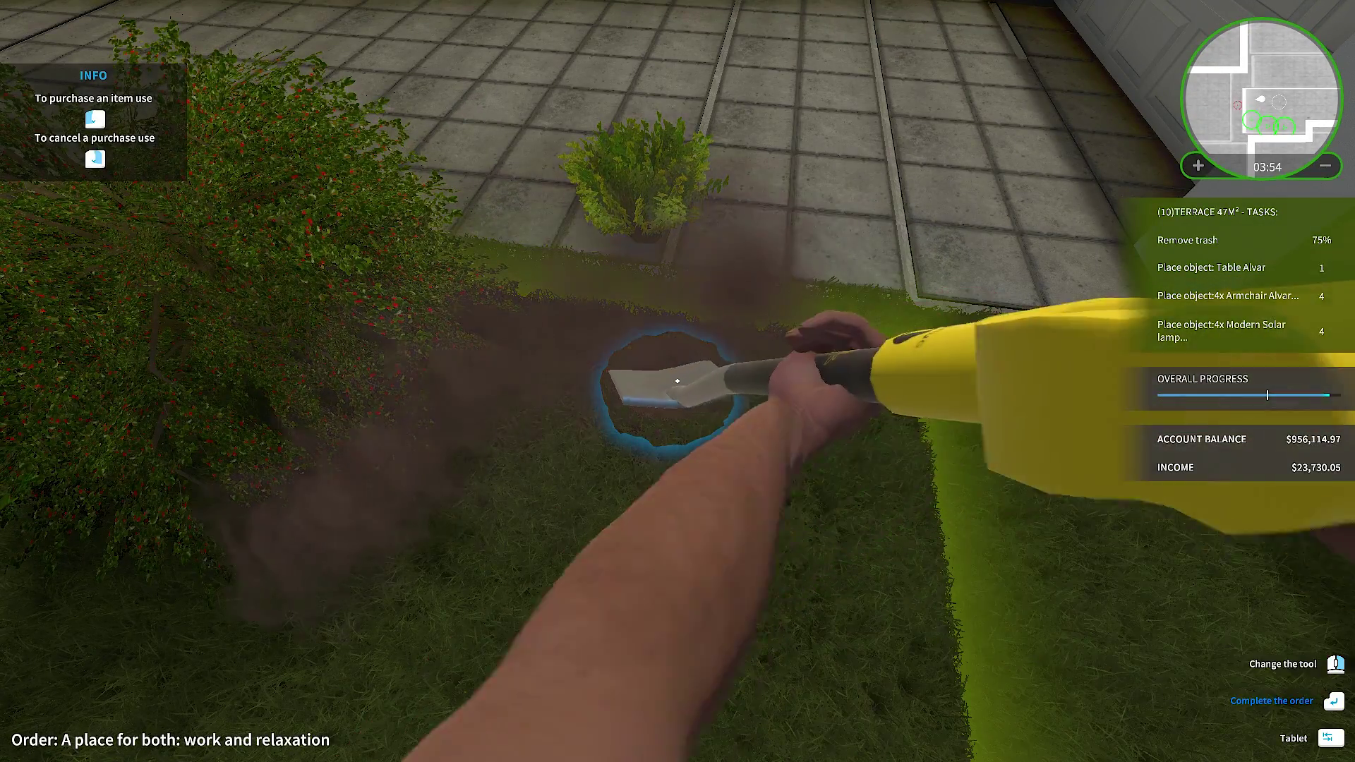
left_click(678, 380)
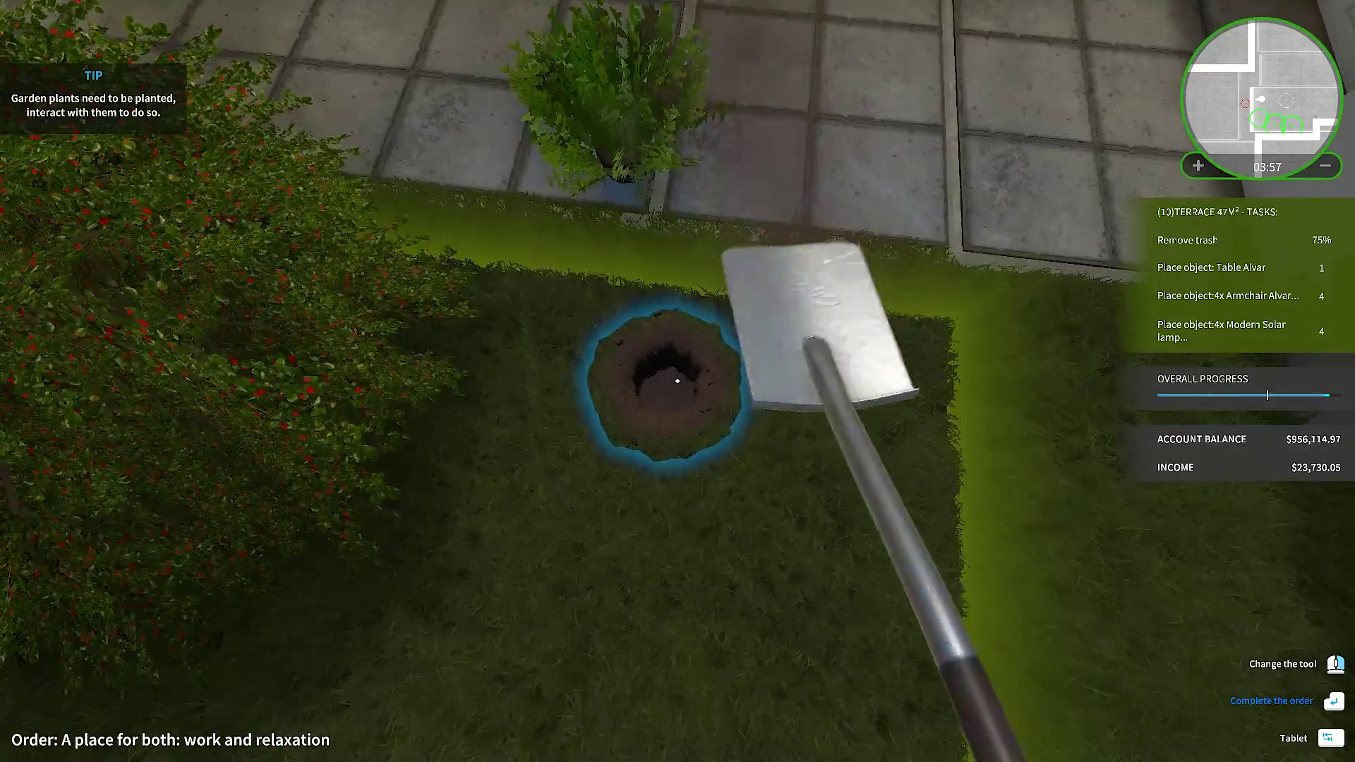
left_click(677, 380)
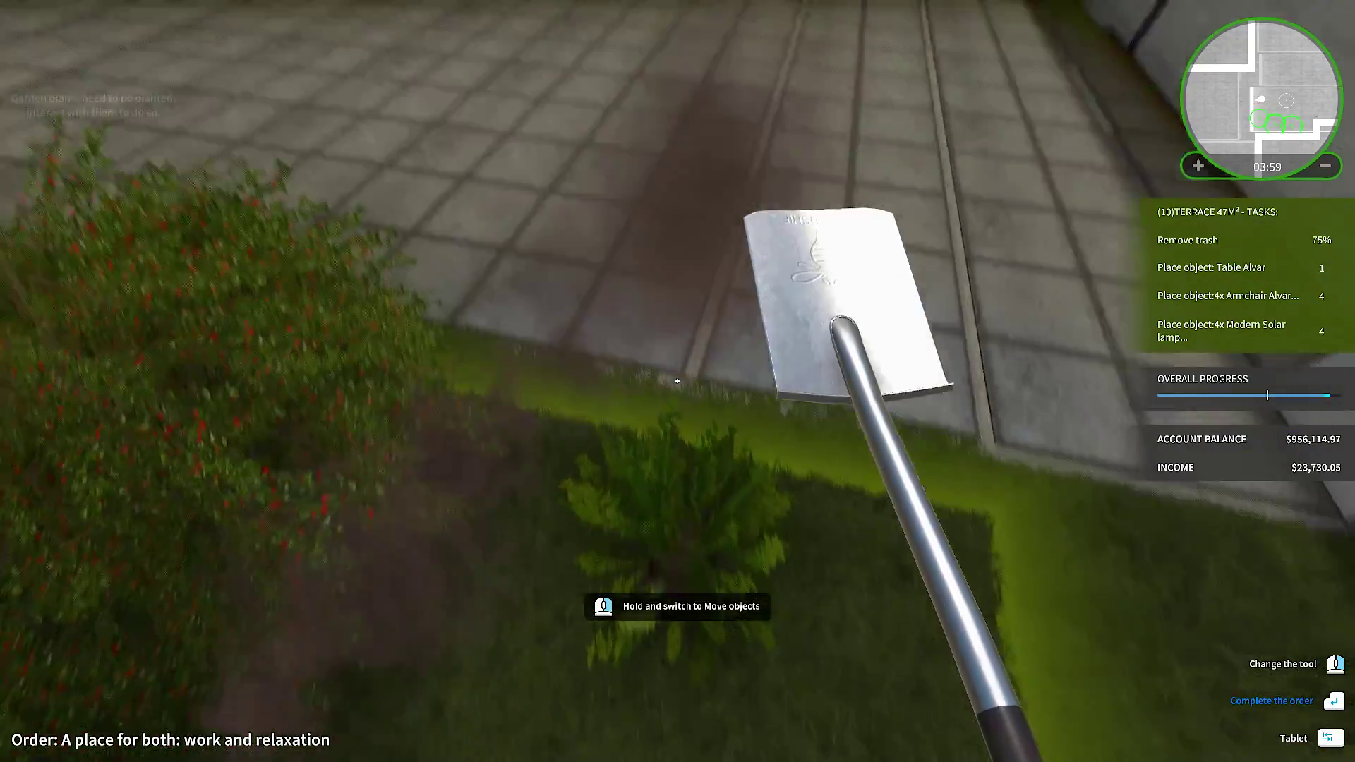
left_click(677, 380)
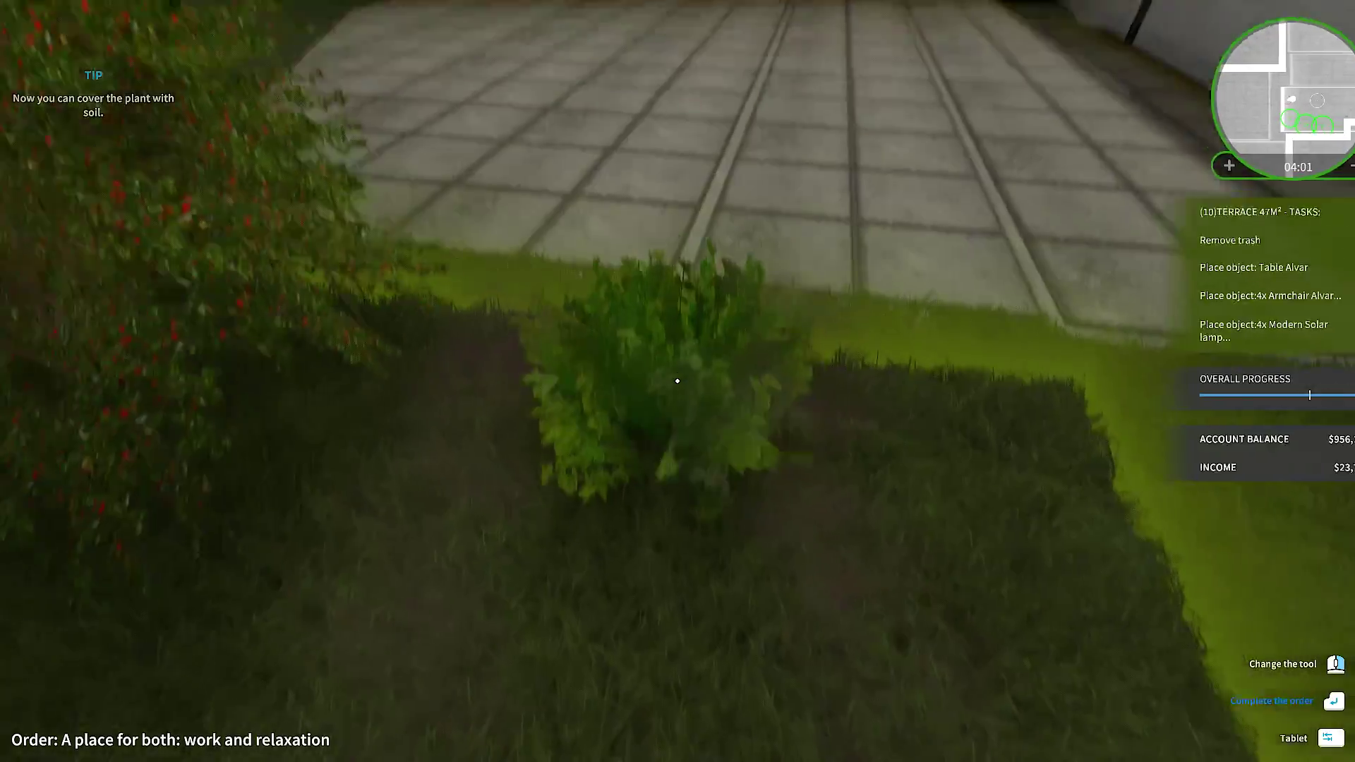
left_click(677, 380)
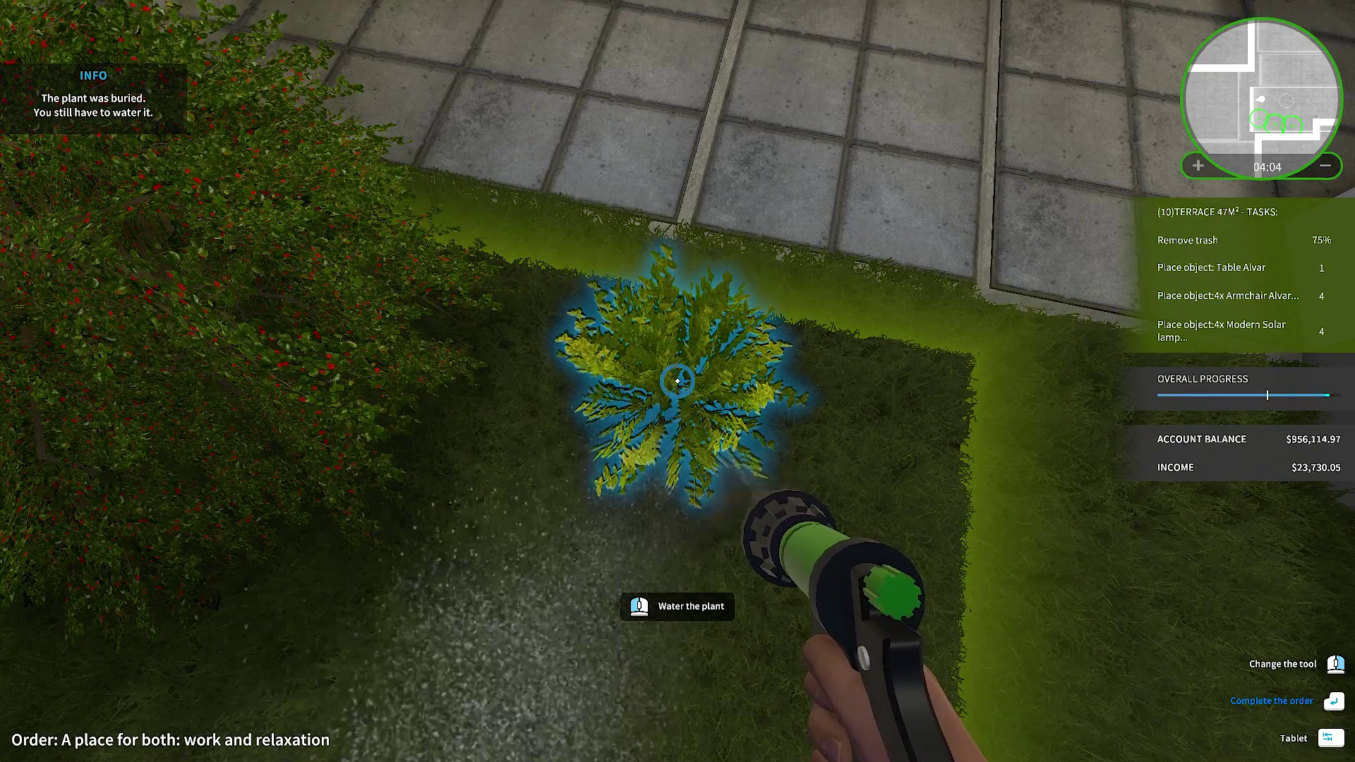
left_click(678, 380)
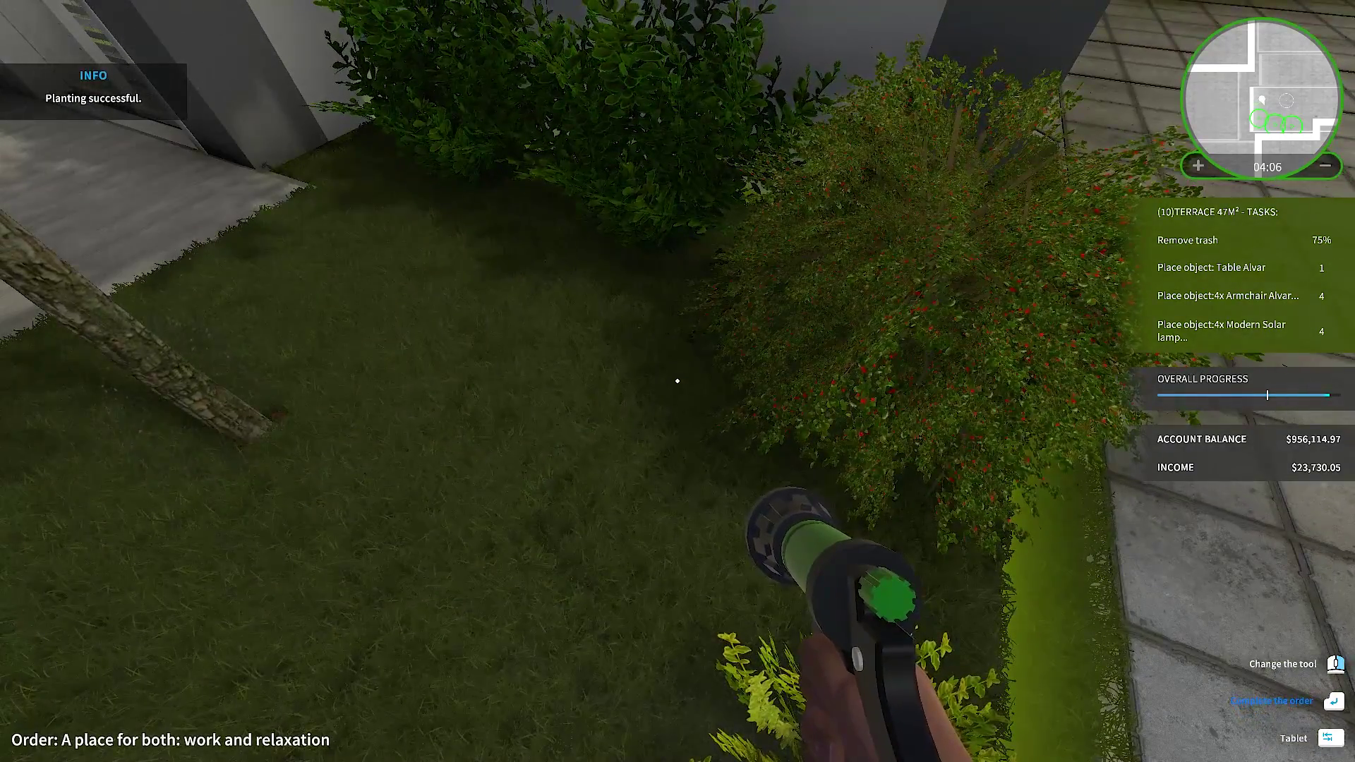
Buy a Modern Solar lamp and stake it in front of the bushes.
key("Tab")
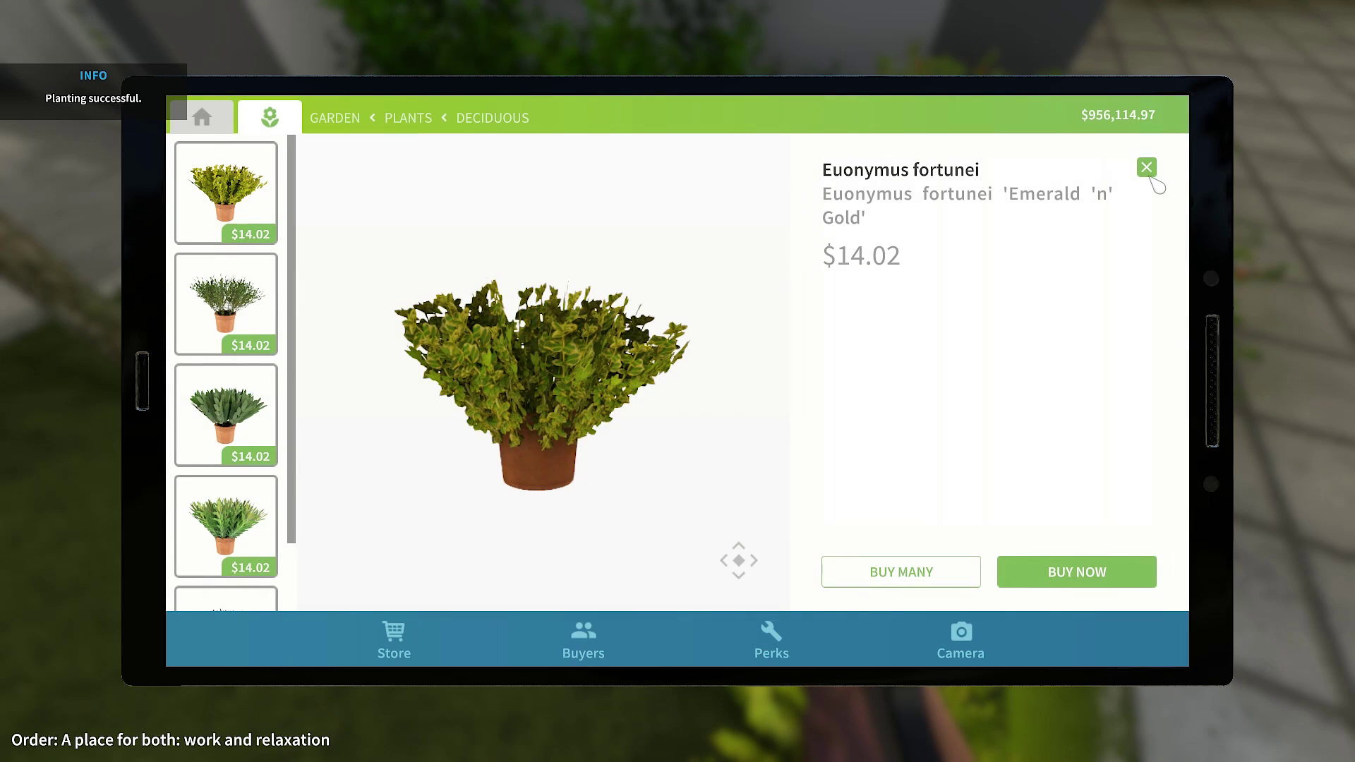
left_click(1149, 170)
type("modern so")
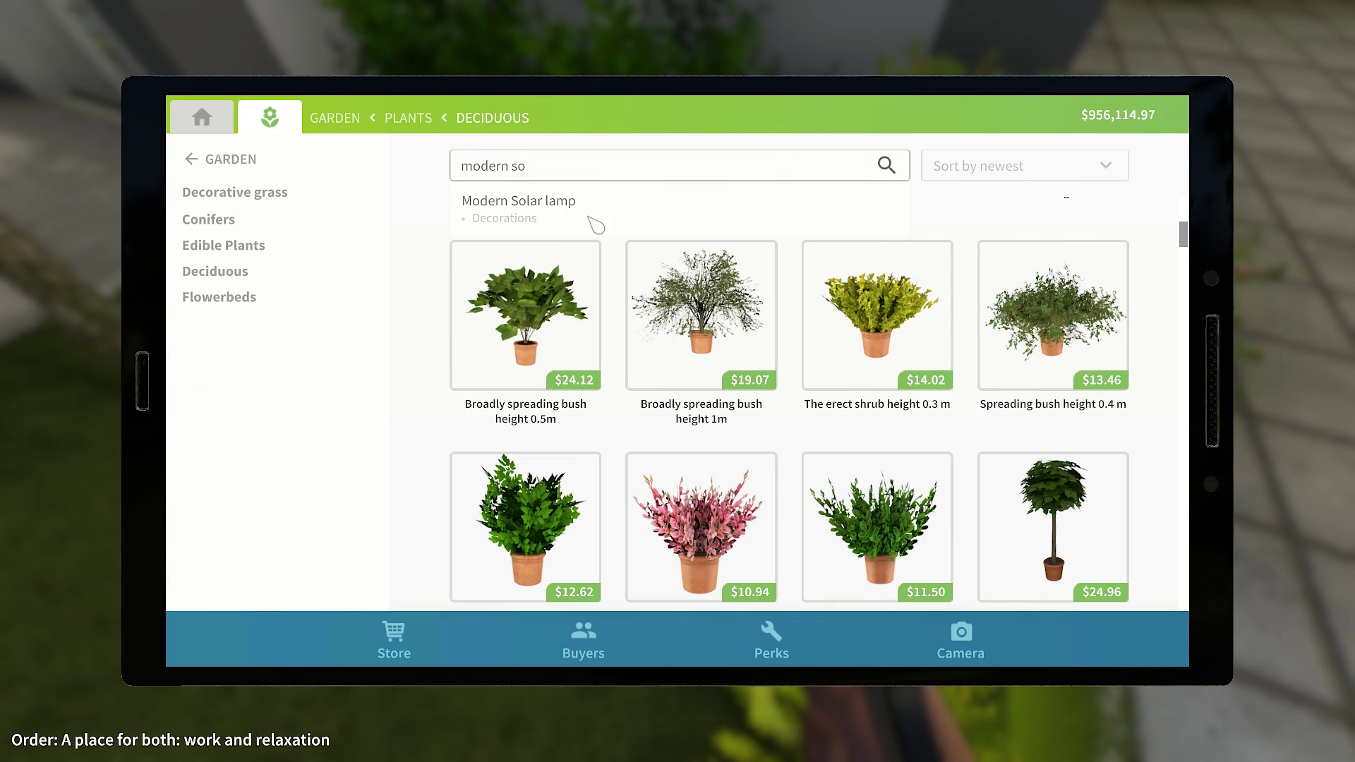
left_click(550, 206)
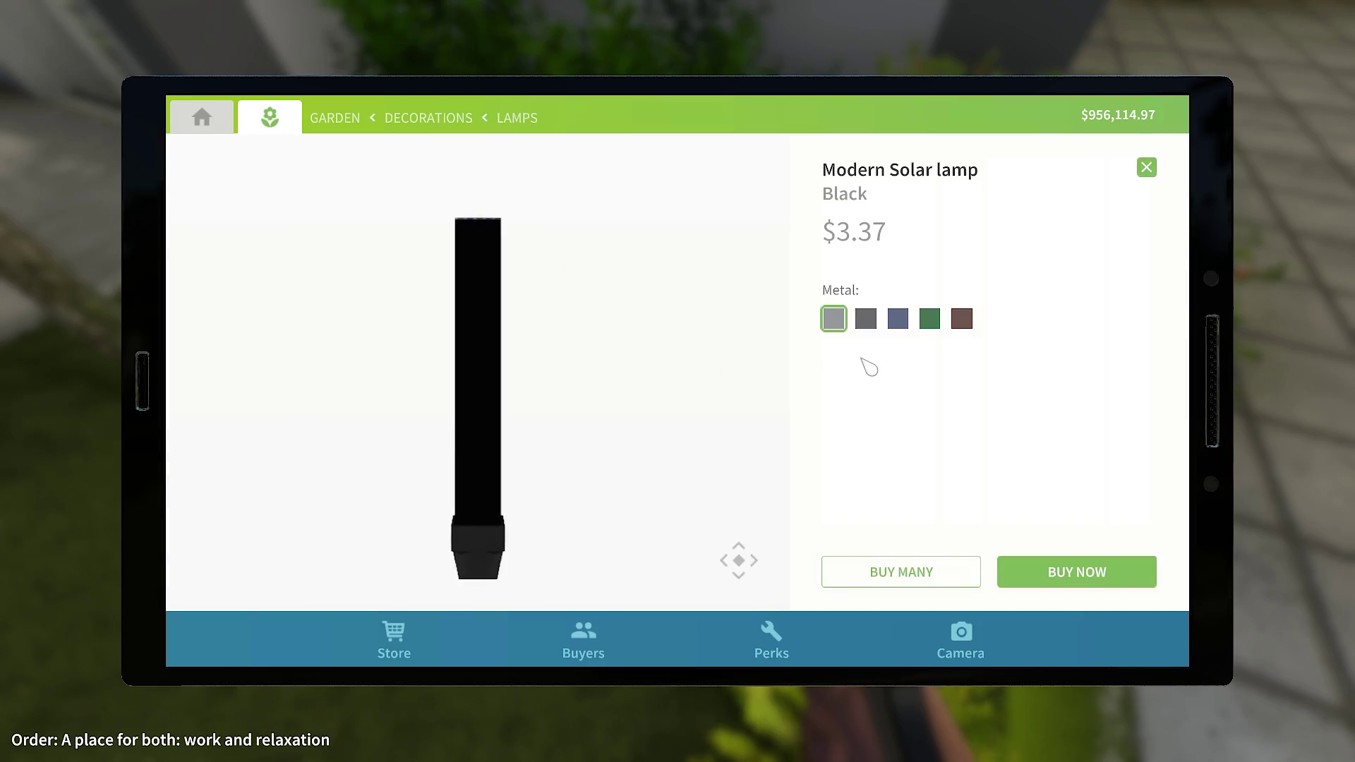
left_click(1038, 566)
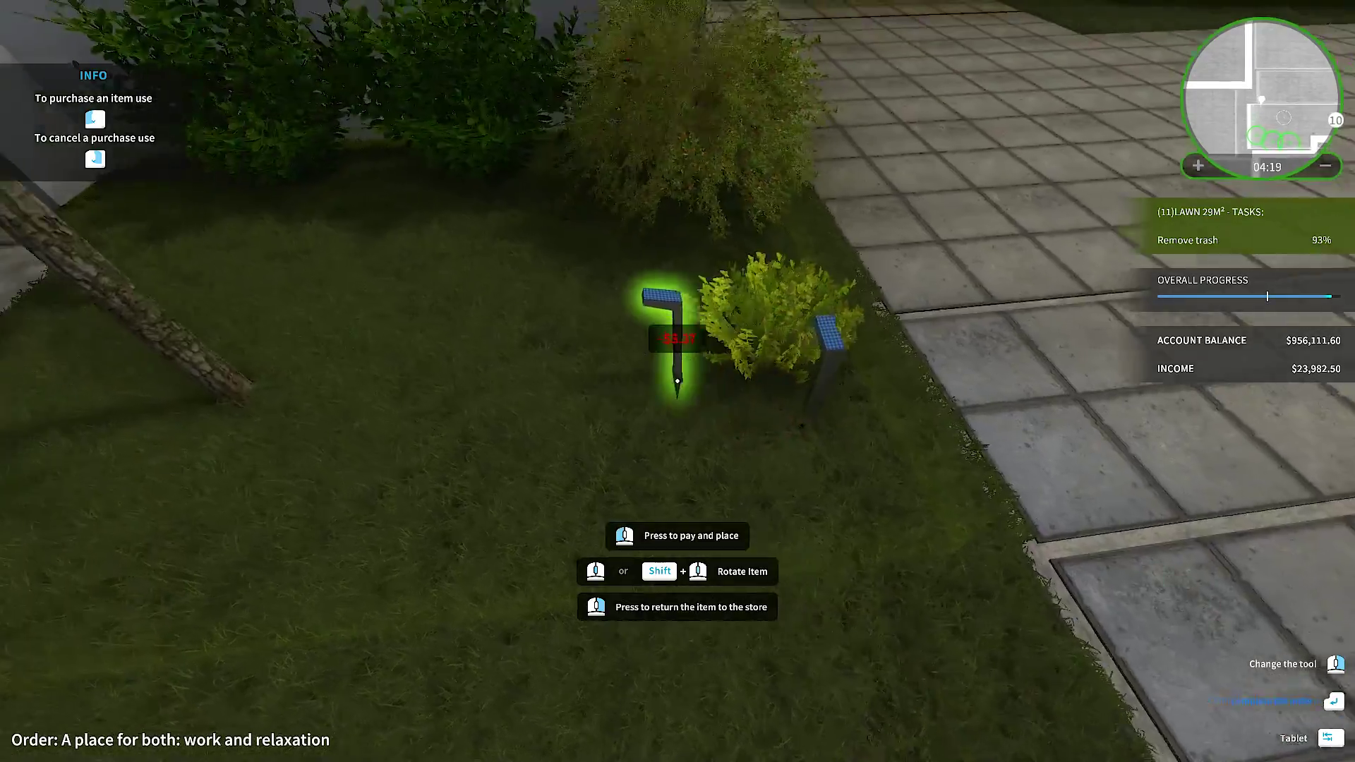
scroll(678, 381, "up", 2)
scroll(677, 381, "up", 2)
scroll(677, 382, "down", 2)
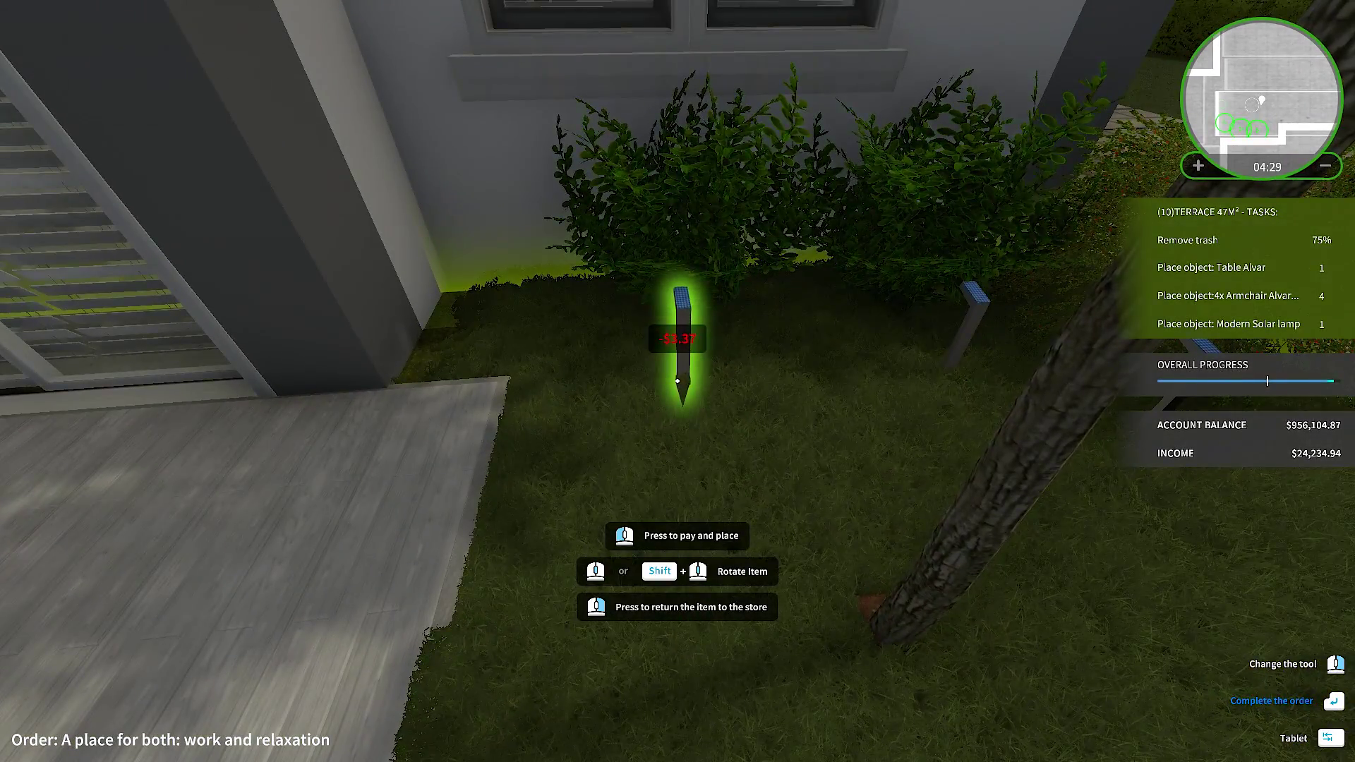
left_click(678, 381)
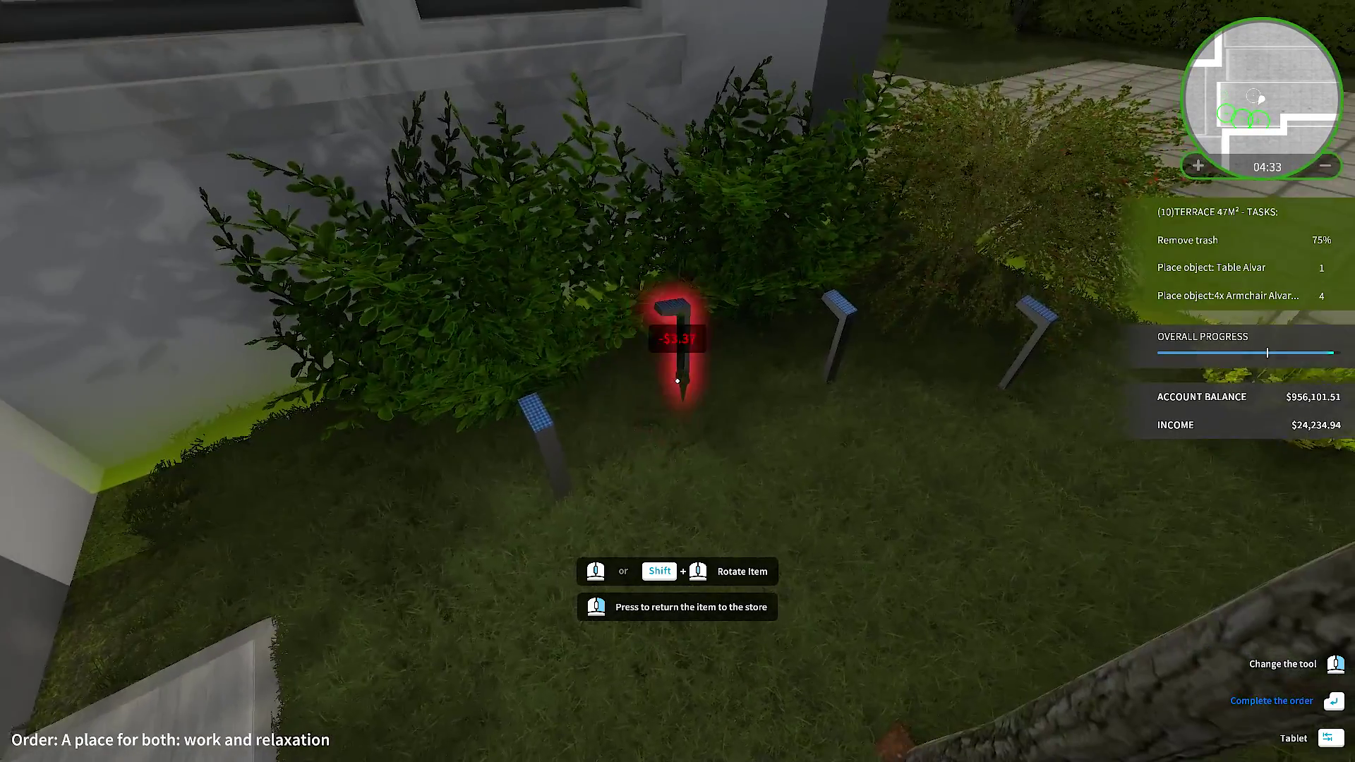
right_click(678, 380)
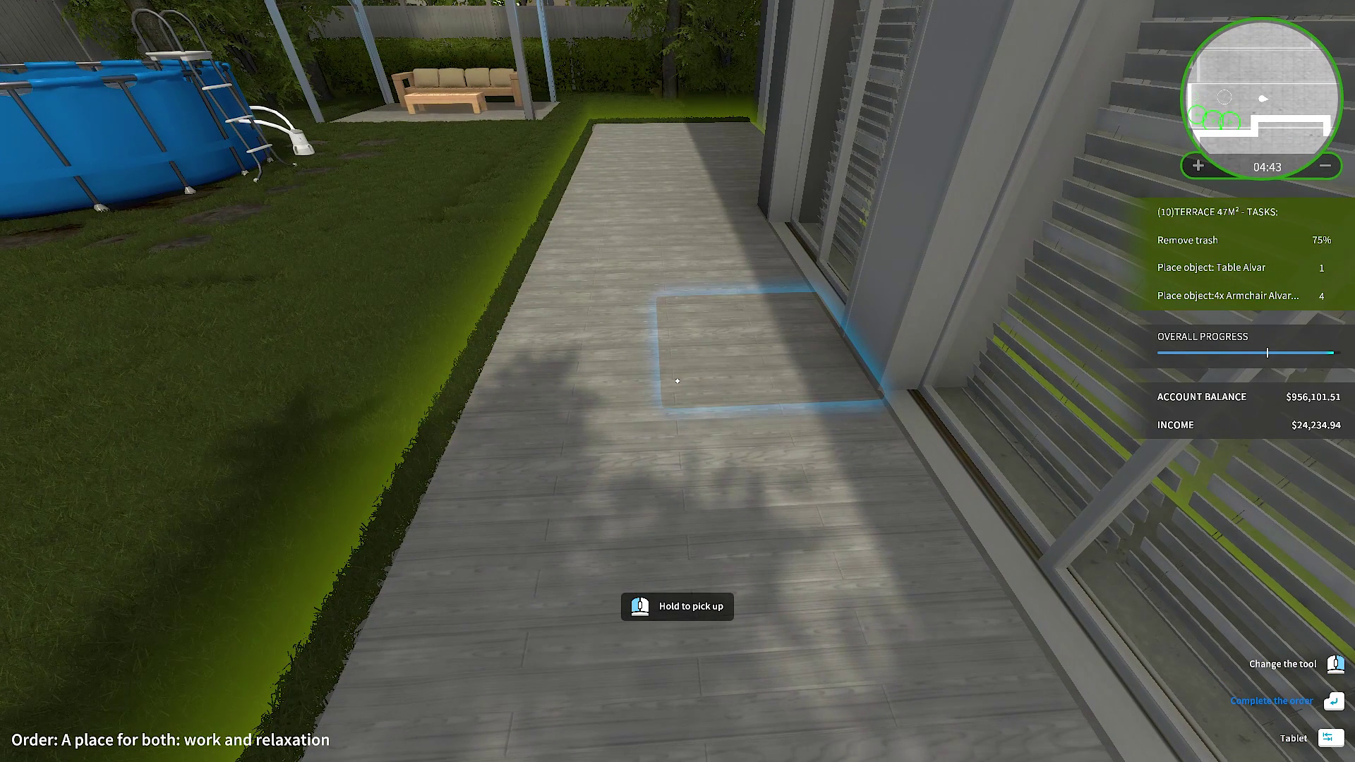
Buy the $224.40 glass-top Table Alvar, place it on the terrace deck, then reposition it.
key("Tab")
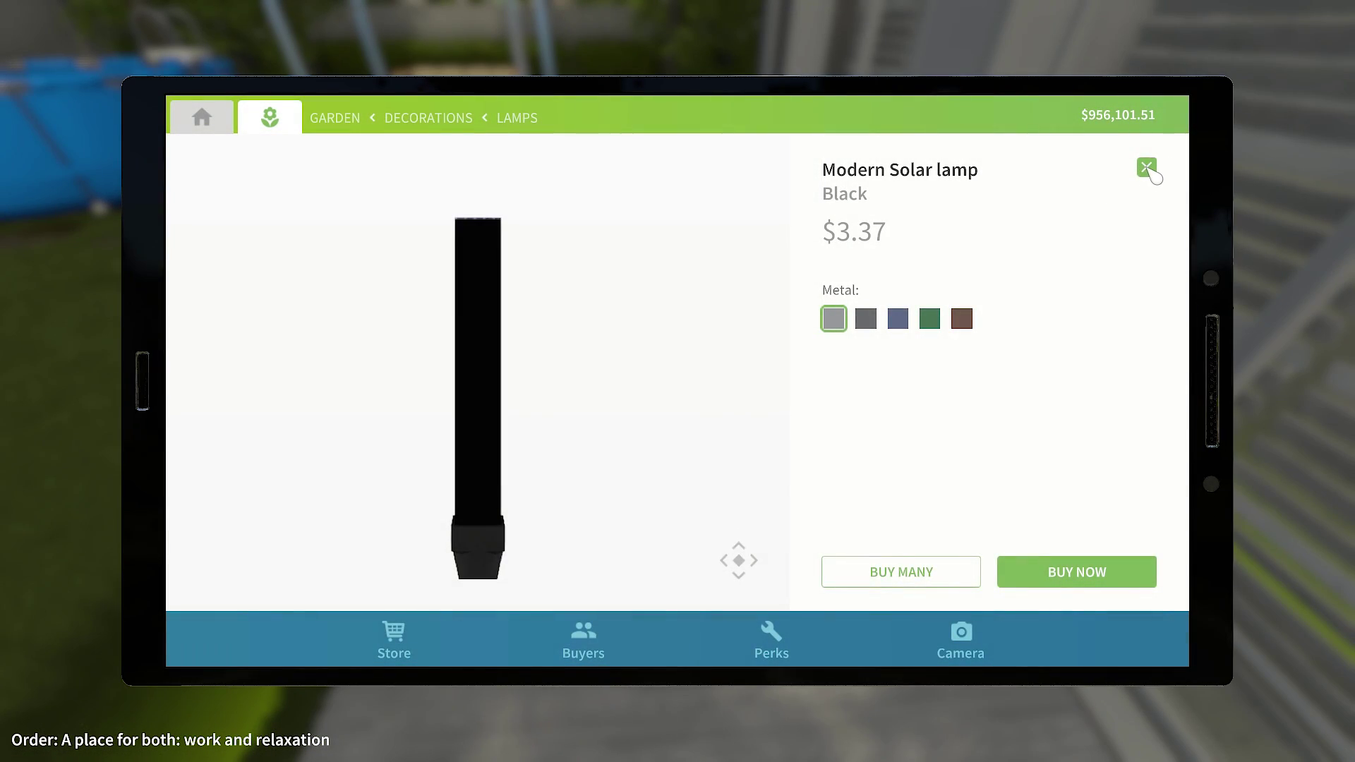
left_click(1147, 169)
type("table a")
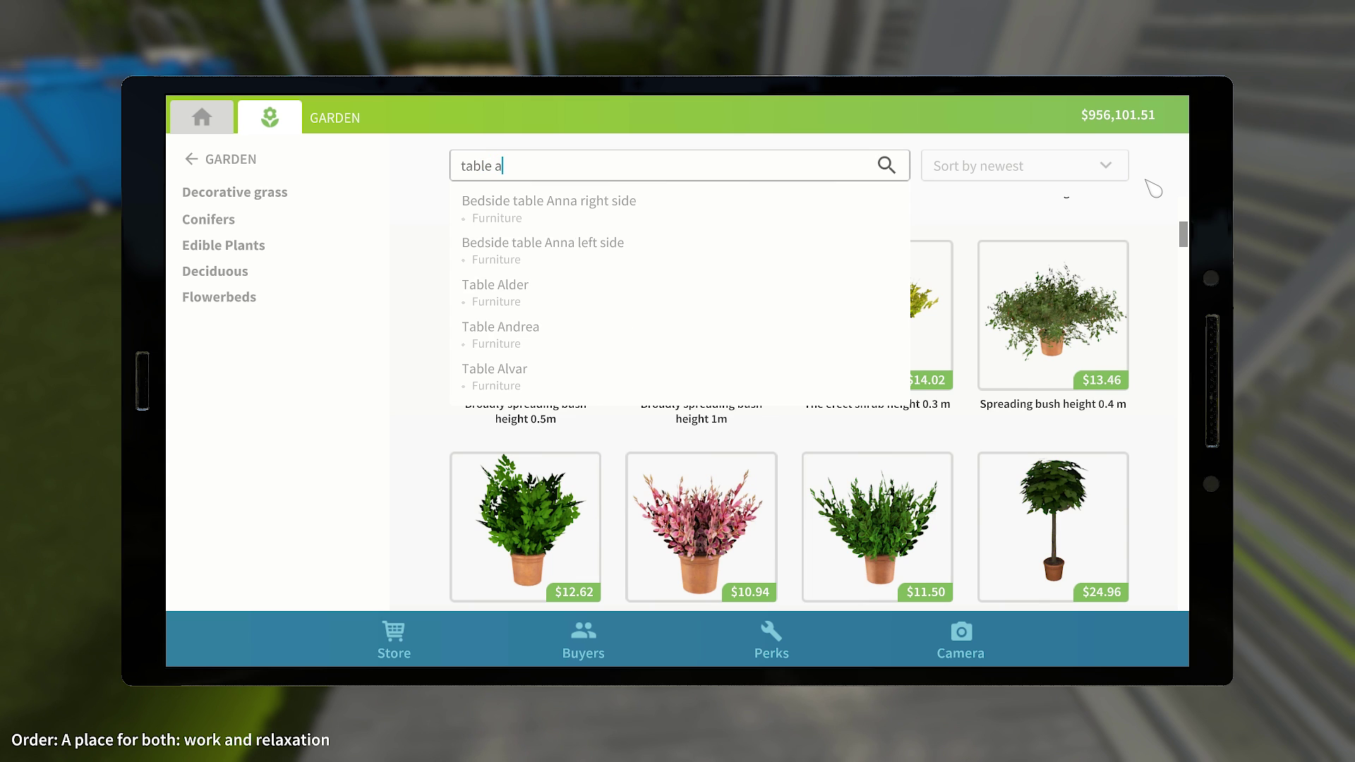
type("l")
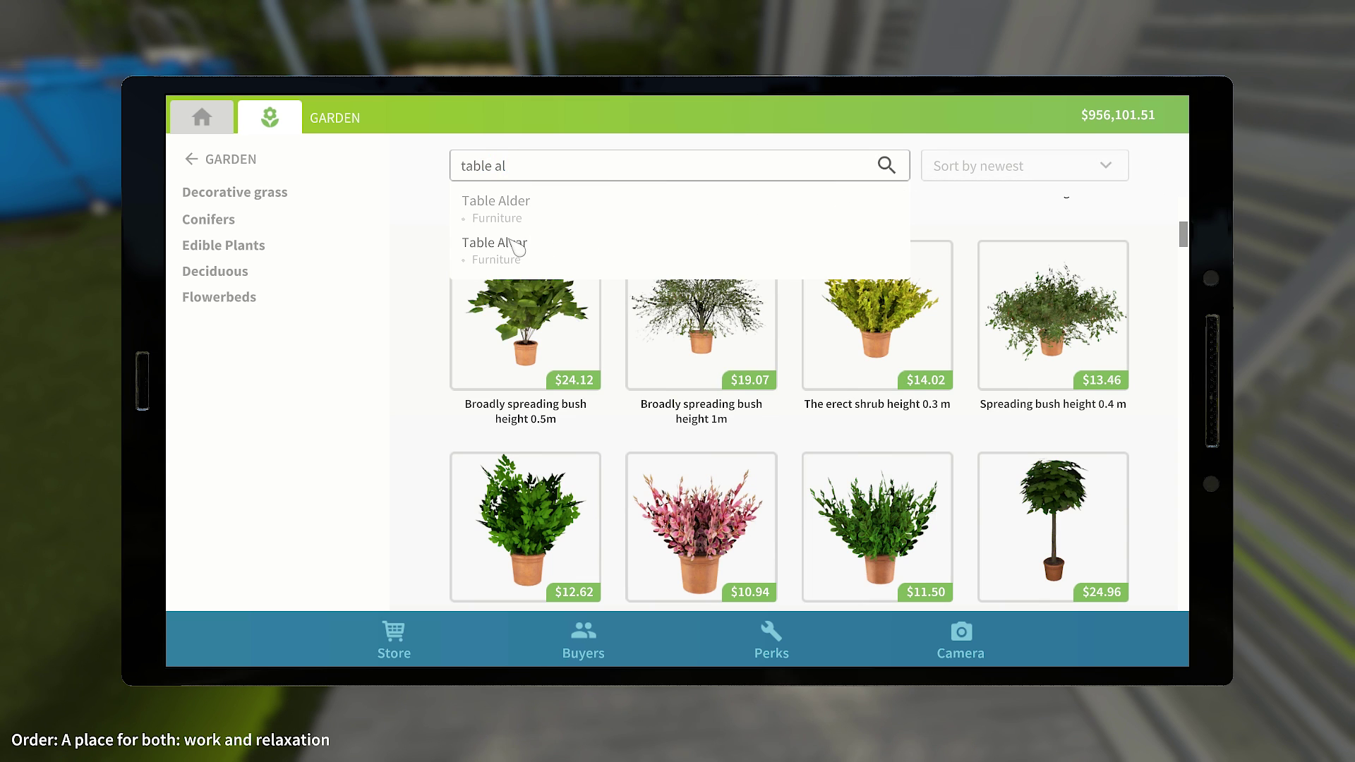
left_click(517, 245)
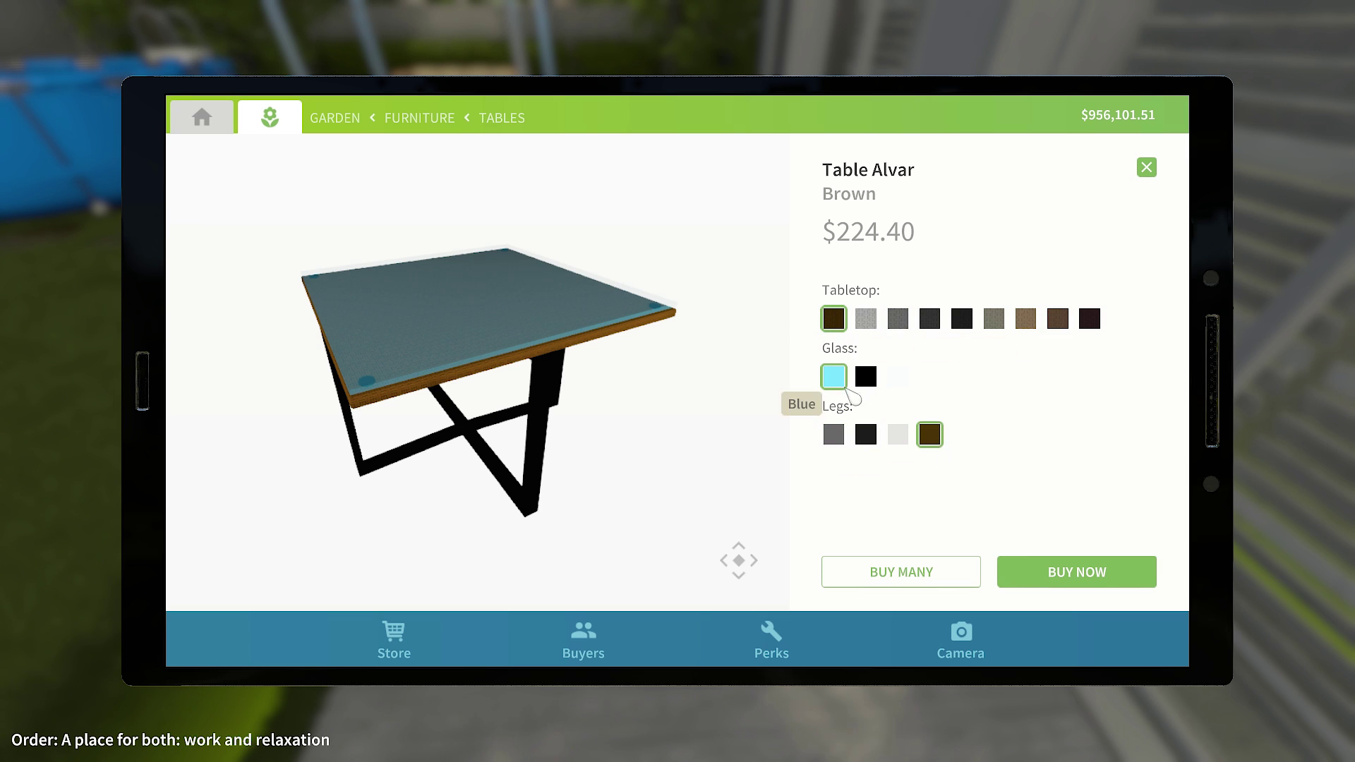
left_click(1036, 584)
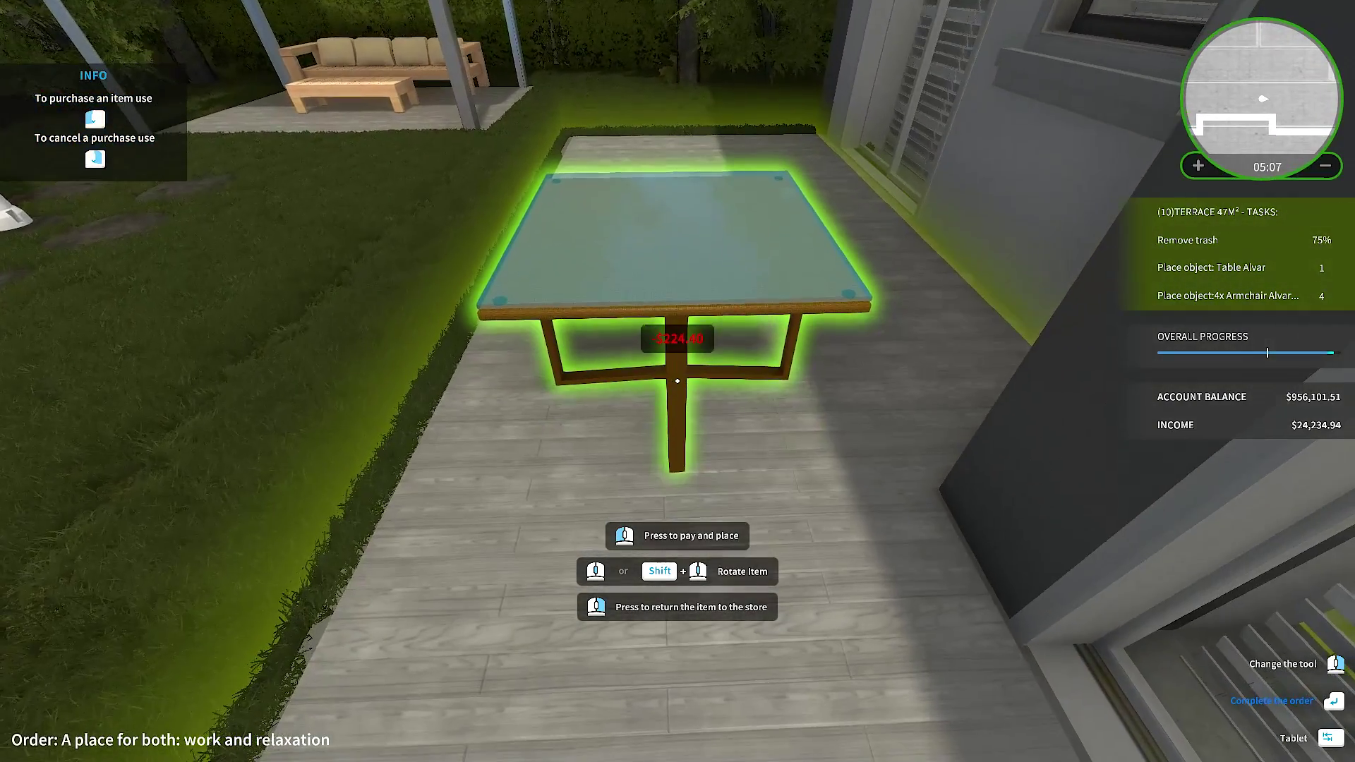
key("w")
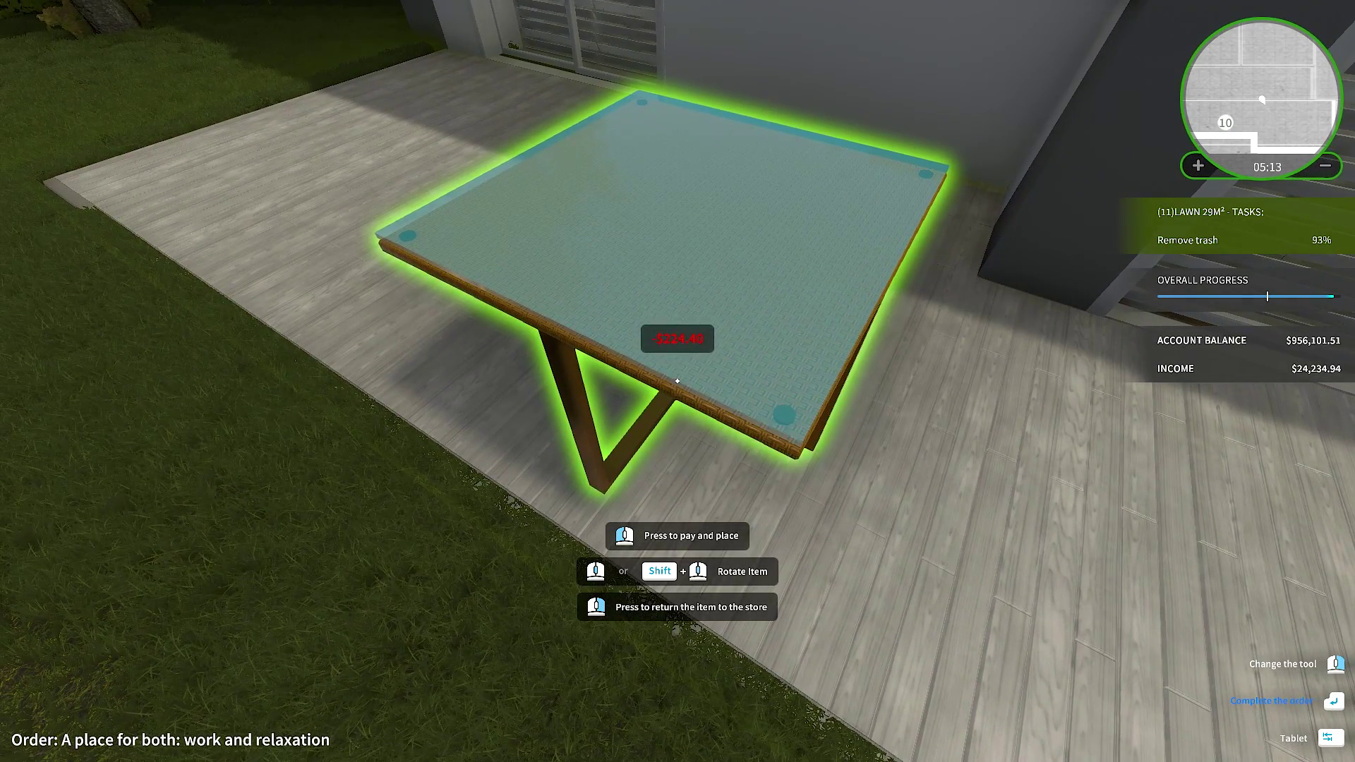
left_click(677, 381)
key("s")
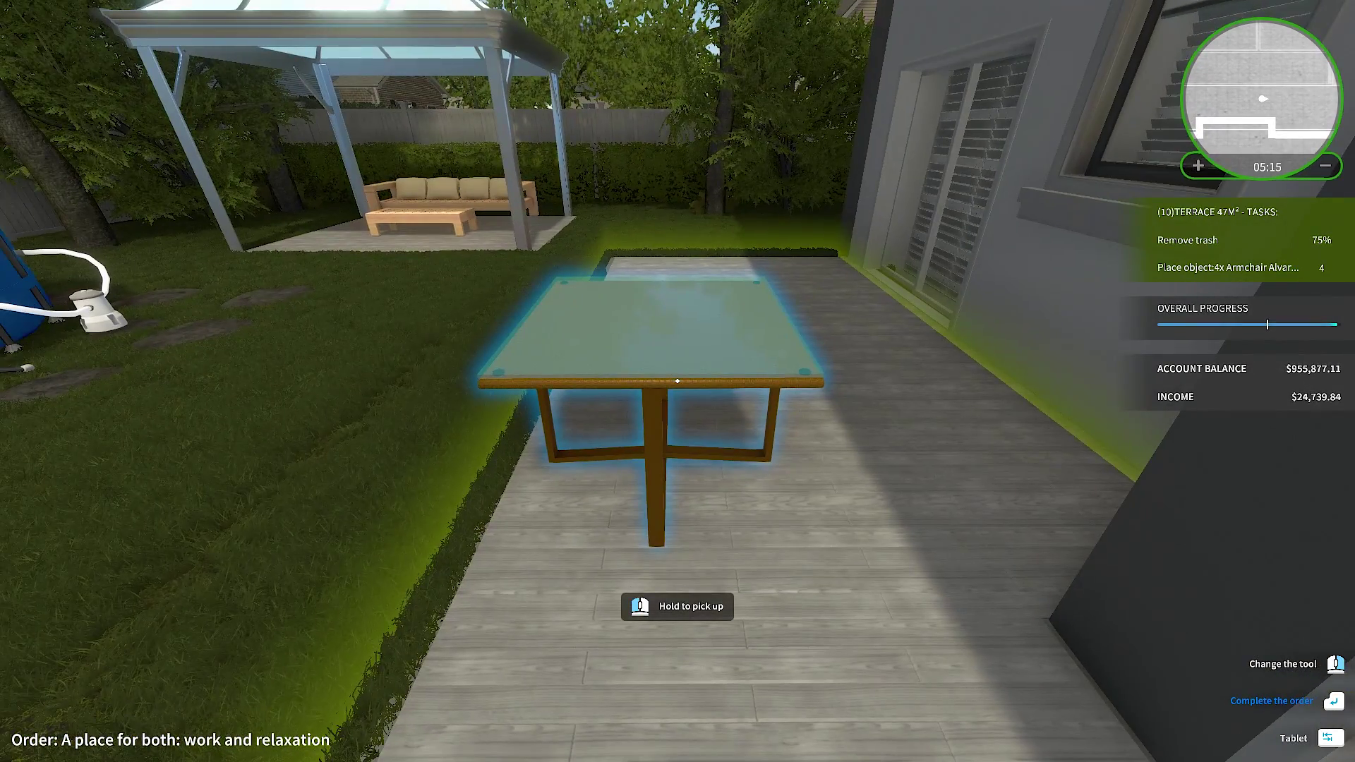
key("w")
left_click(677, 381)
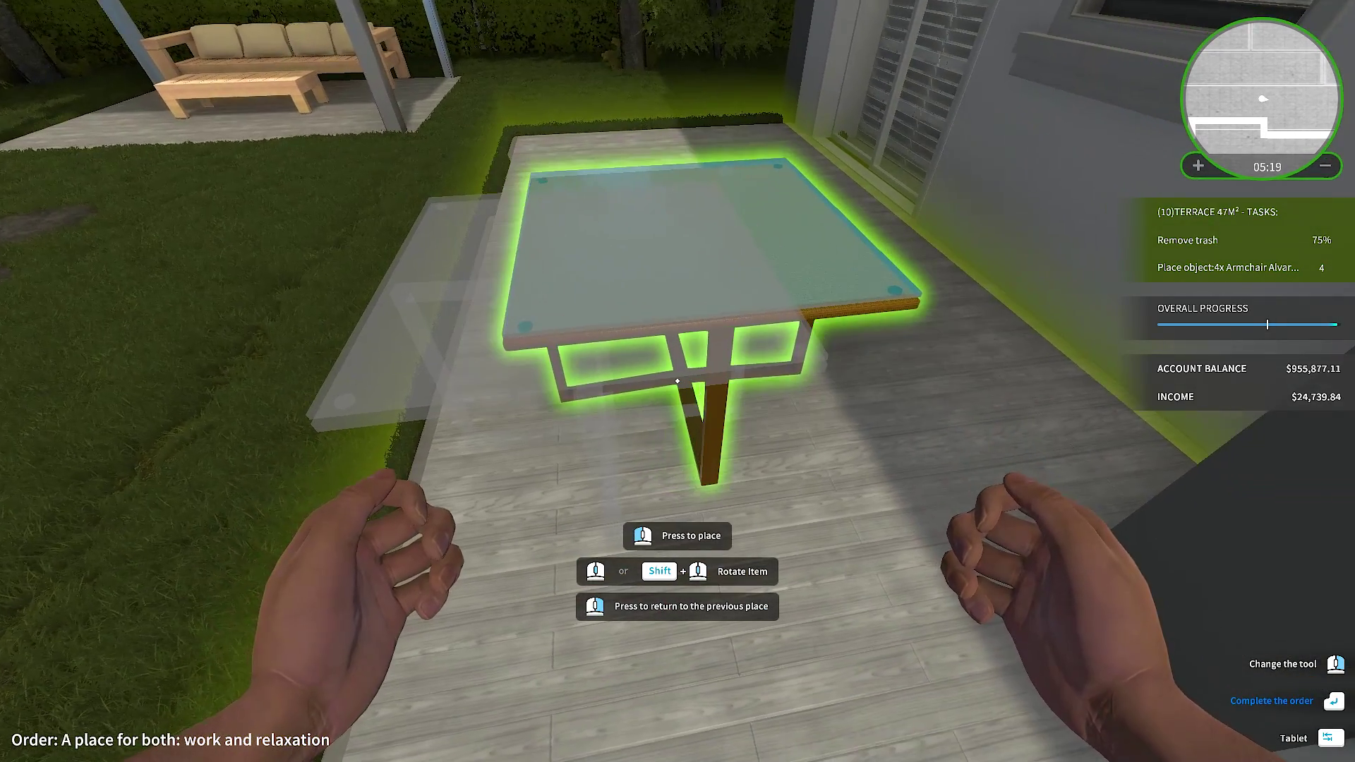
left_click(678, 381)
key("Tab")
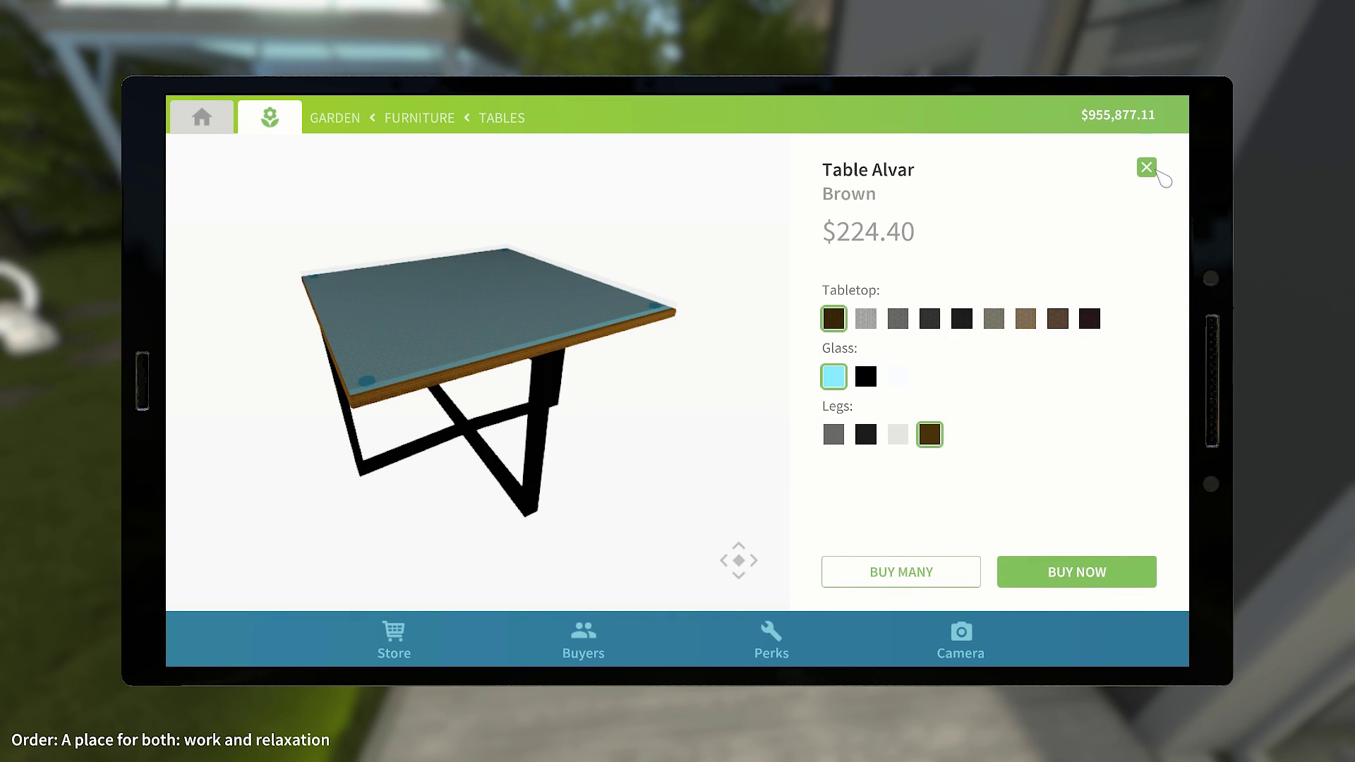
Open Armchair Alvar, set brown pillows and legs, and choose Buy Many.
left_click(1147, 169)
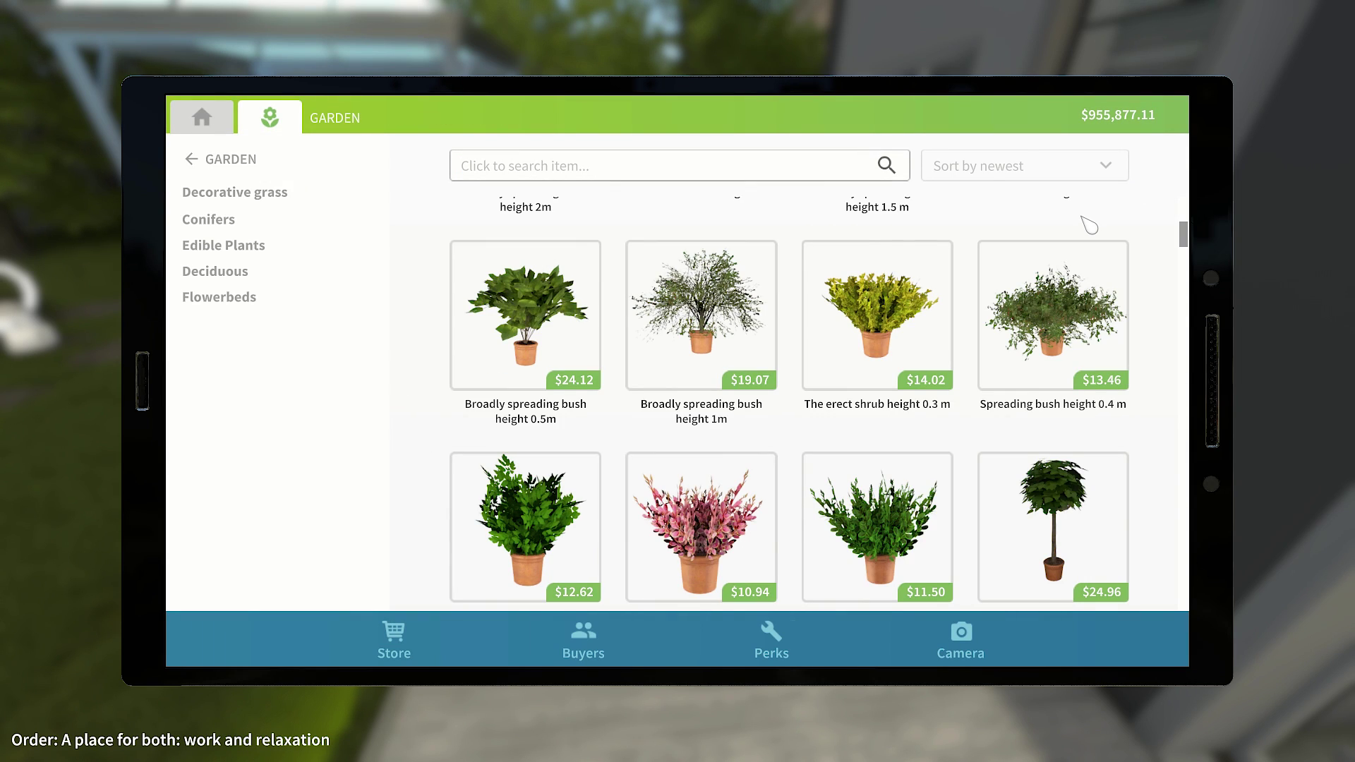
type("chair ")
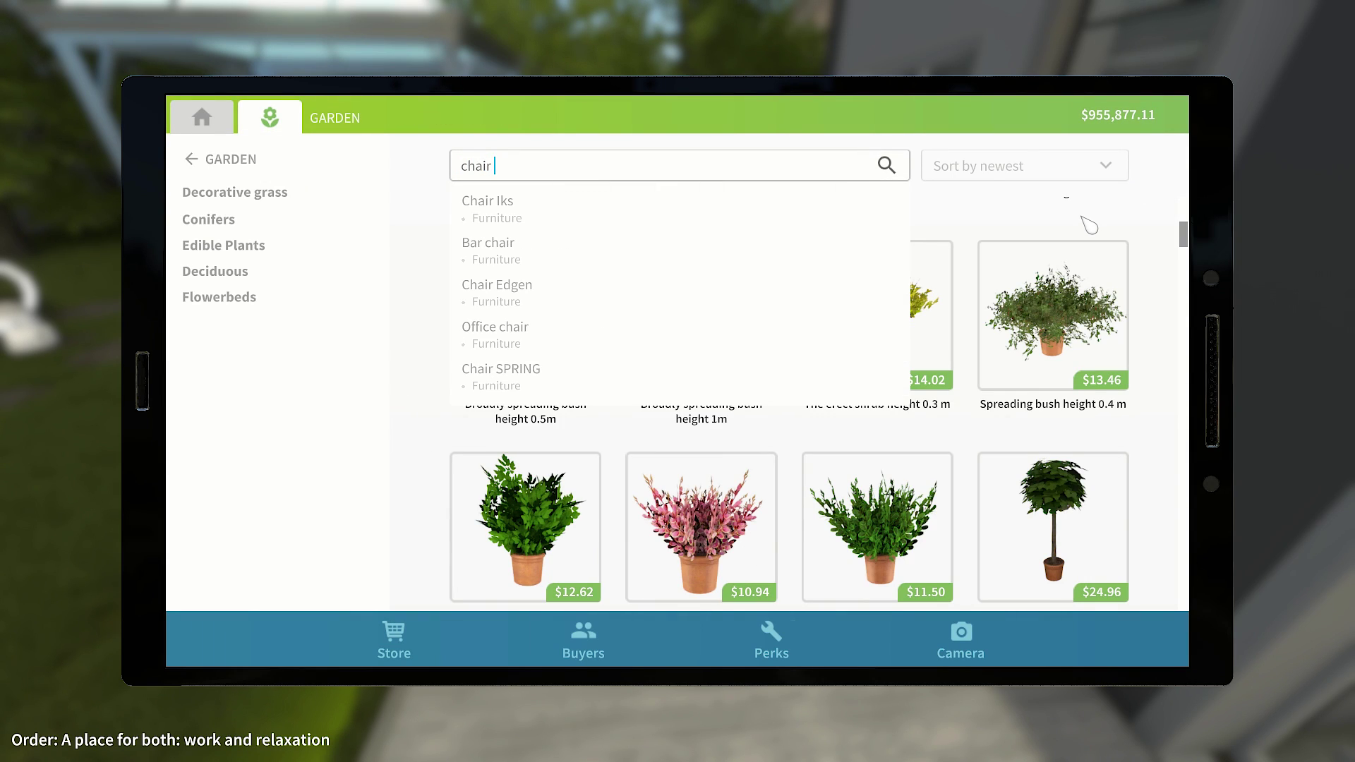
type("al")
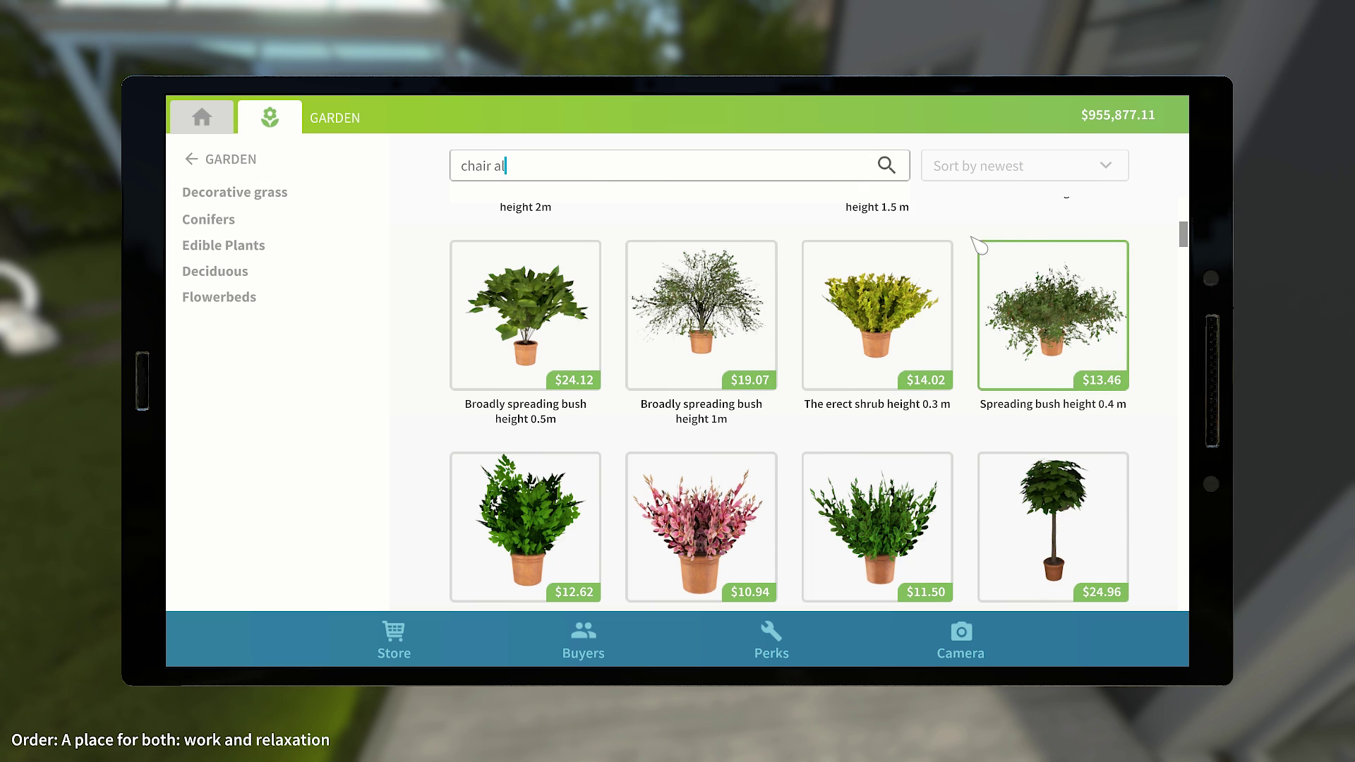
key("Tab")
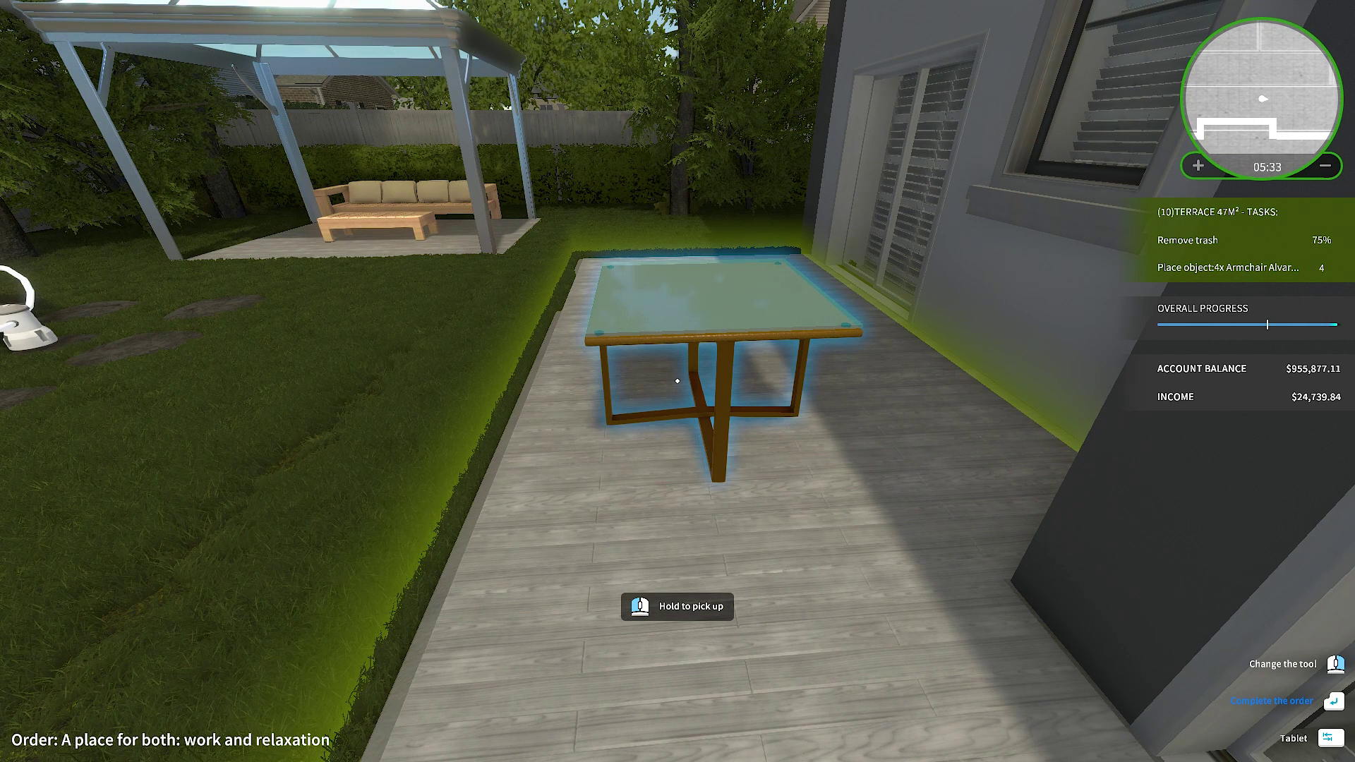
key("Tab")
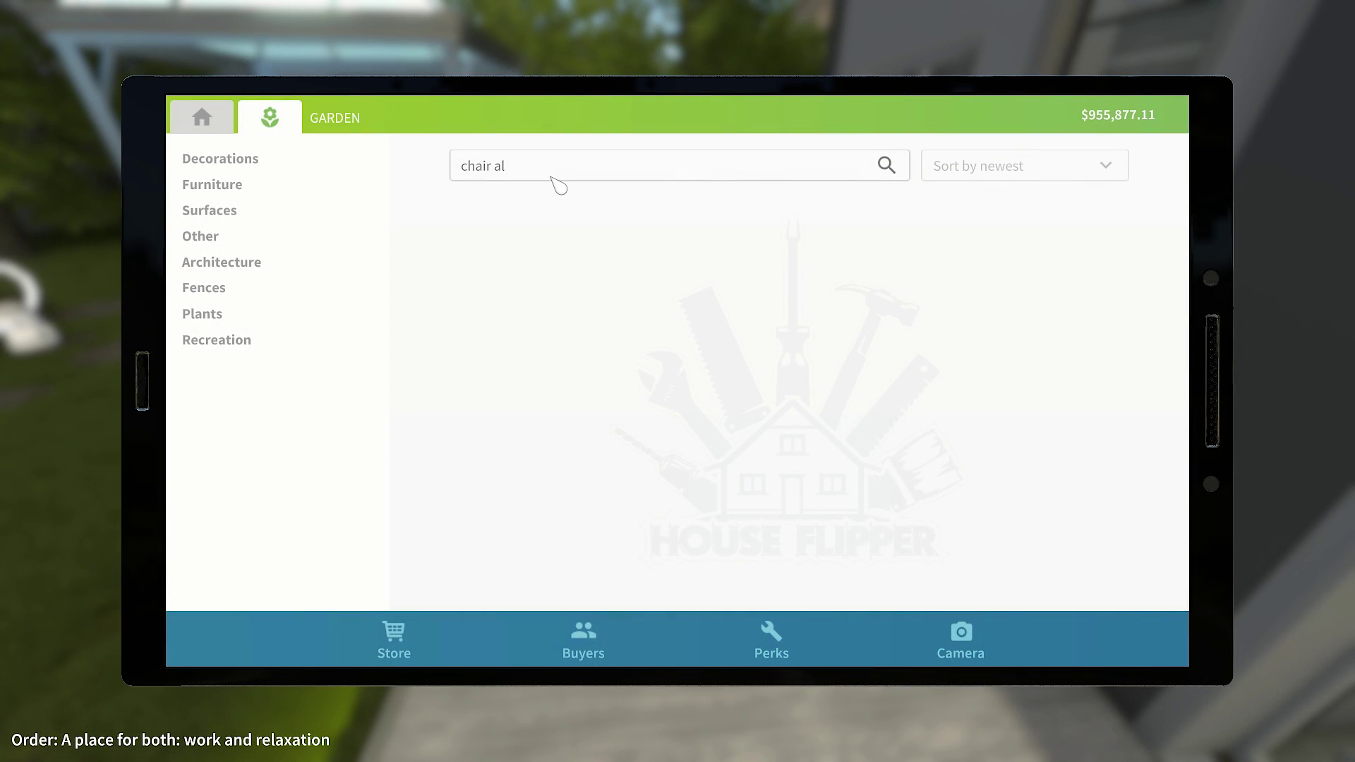
left_click(551, 176)
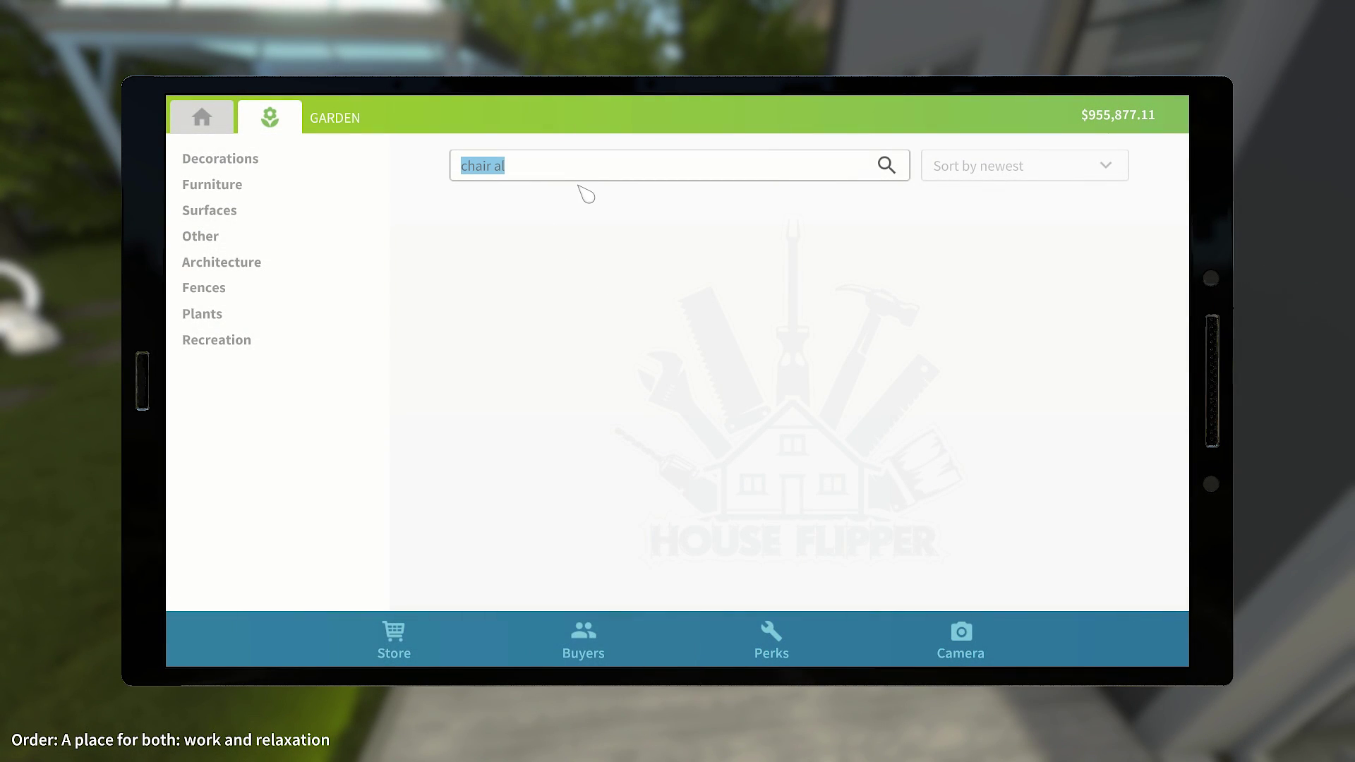
type("arm")
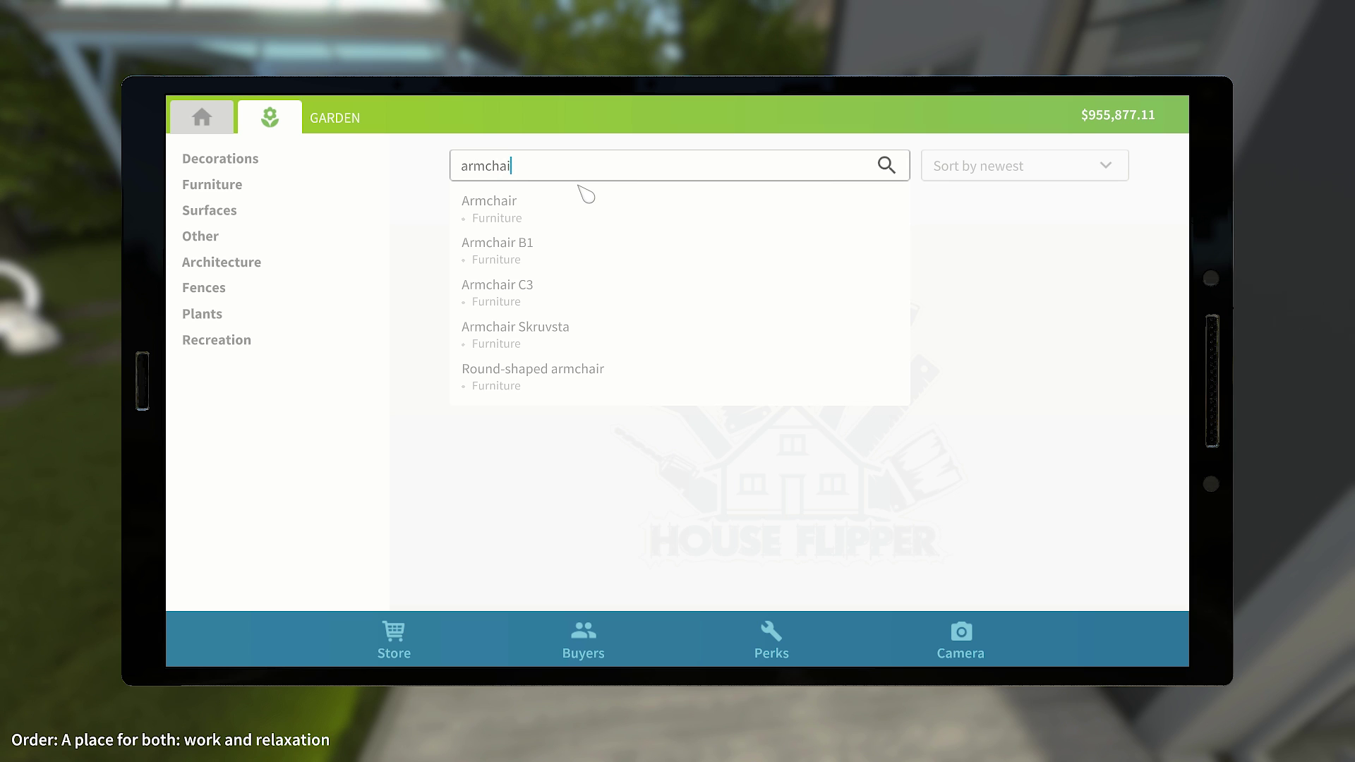
type("l")
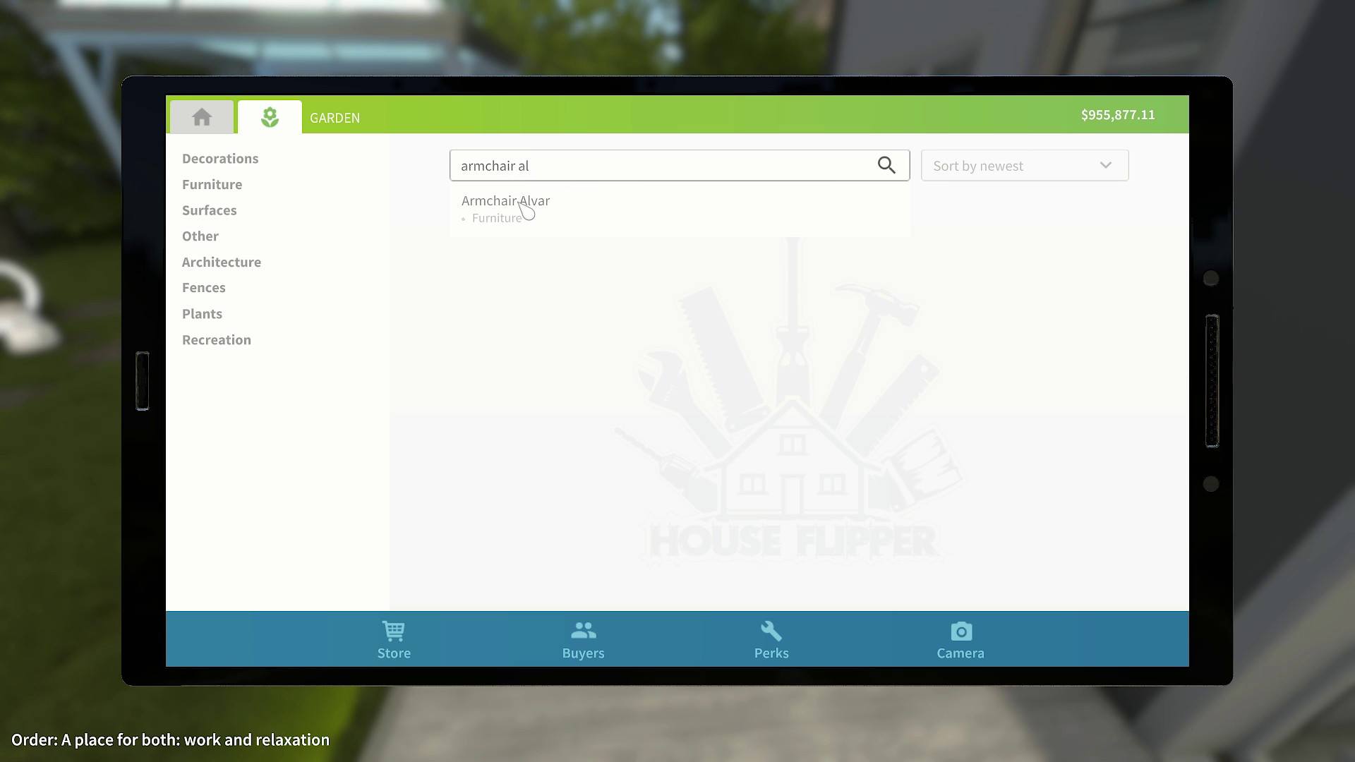
left_click(527, 210)
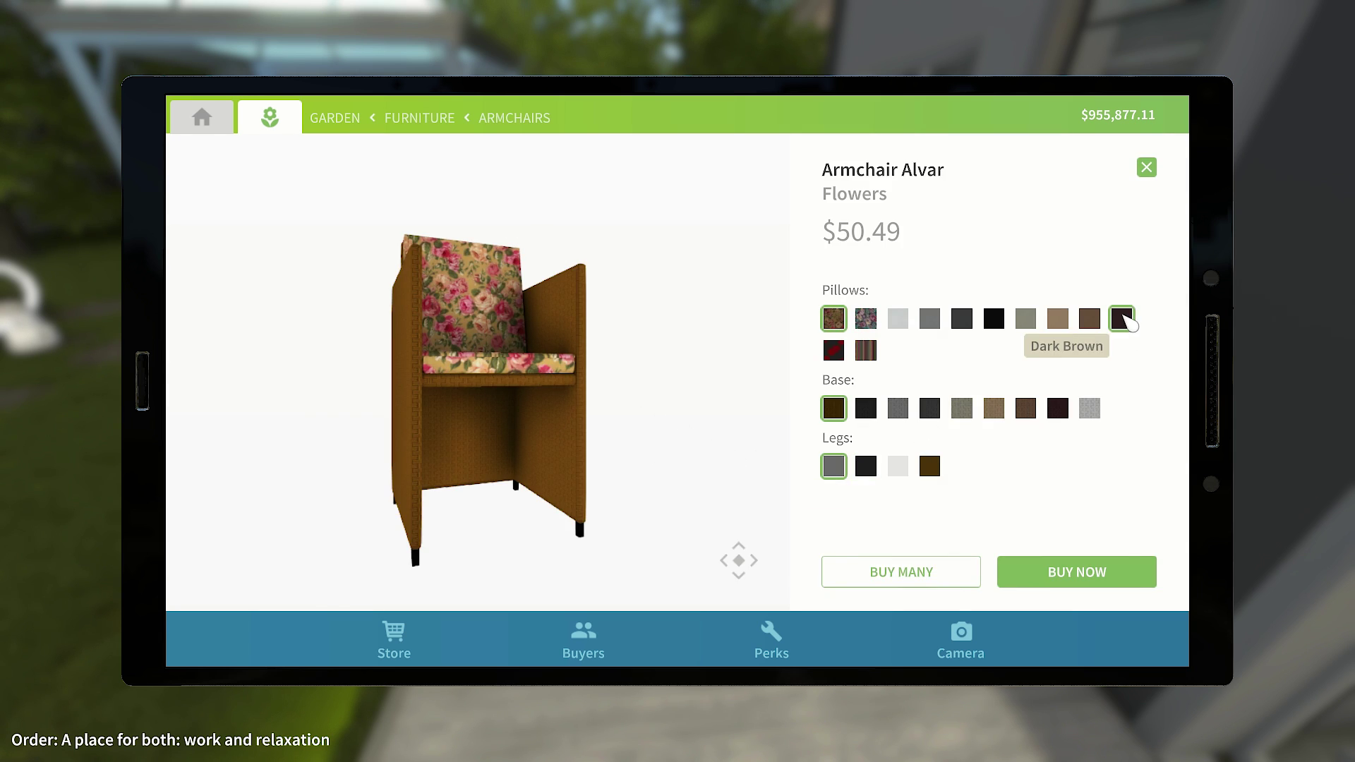
left_click(1093, 325)
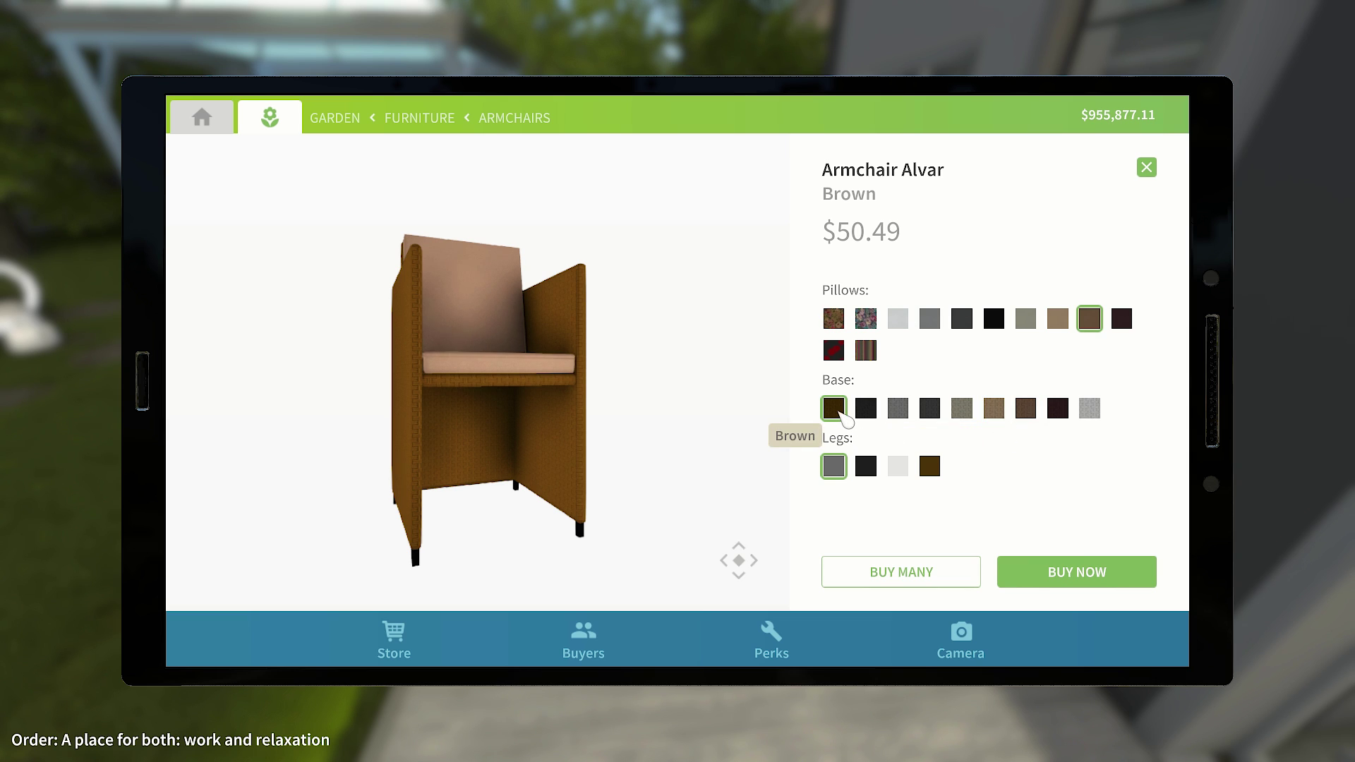
left_click(930, 466)
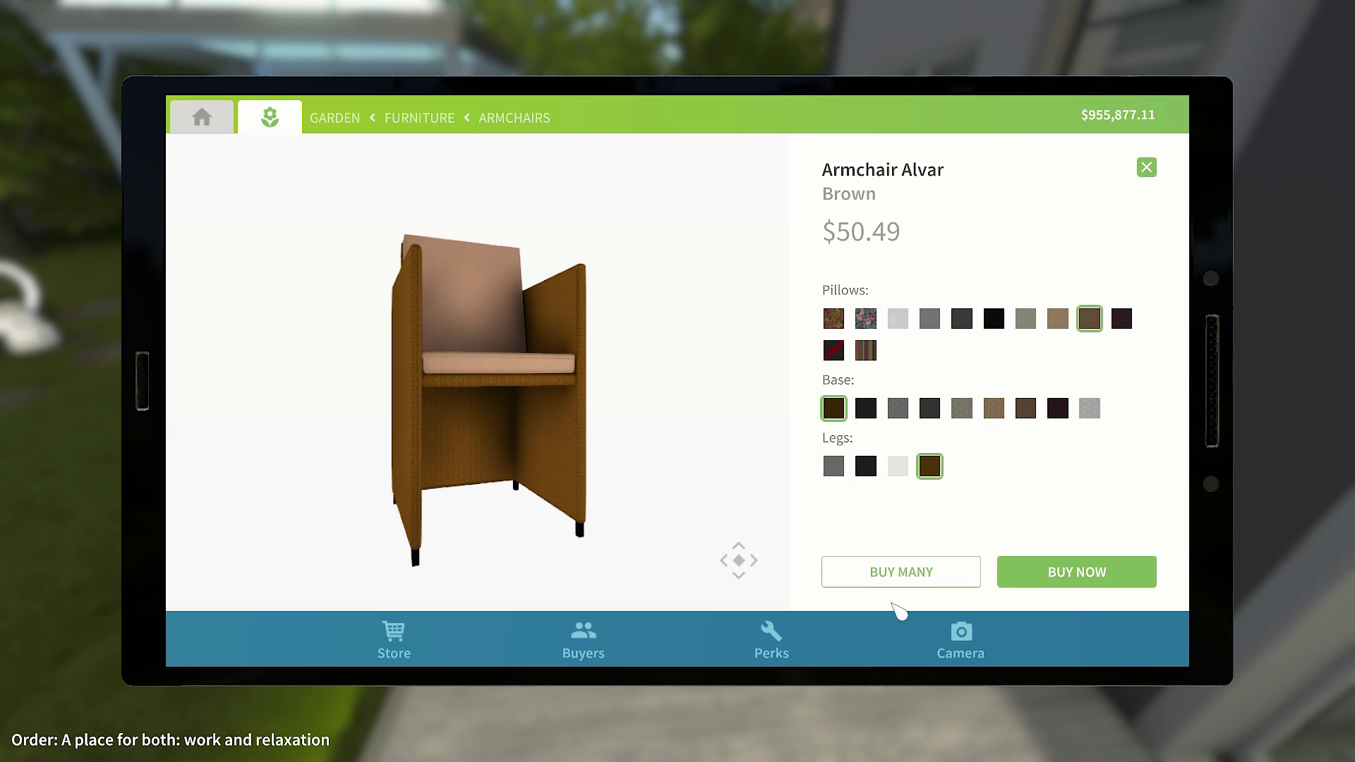
left_click(942, 579)
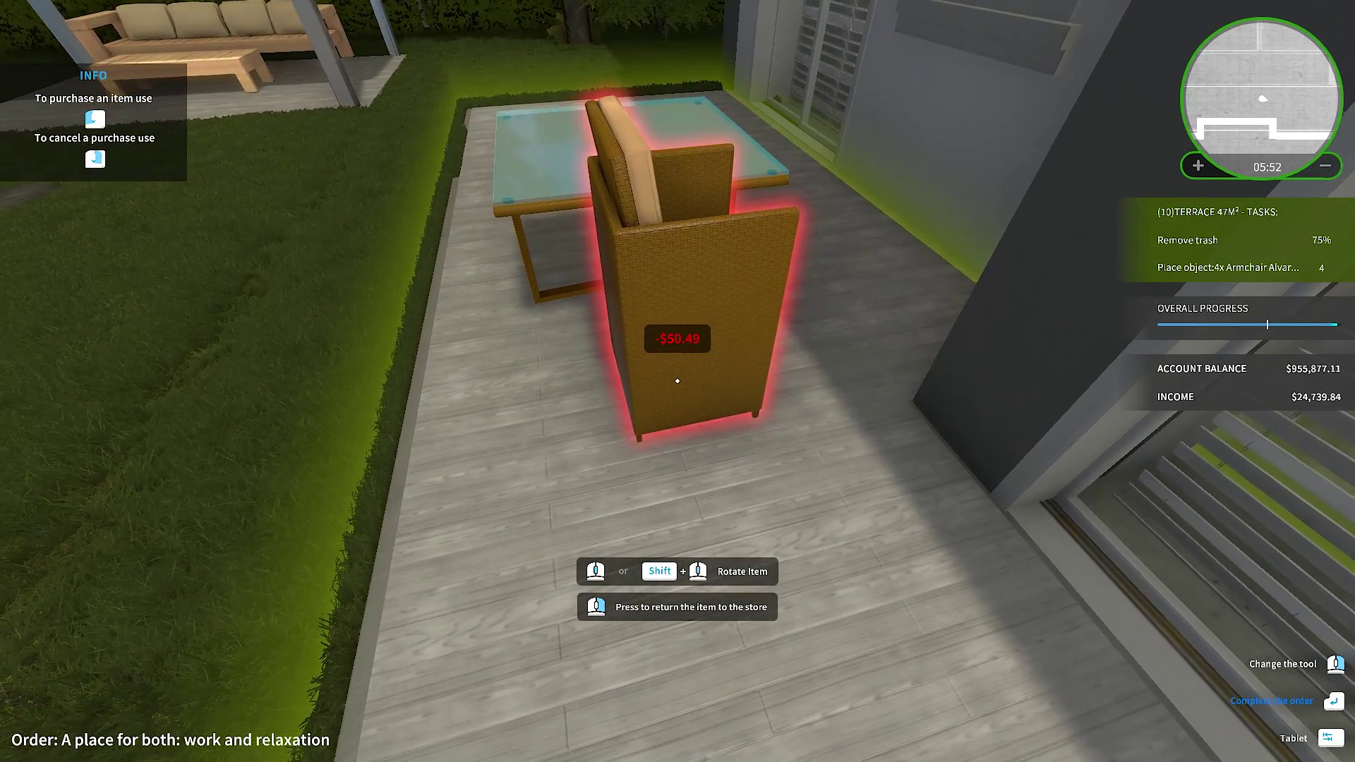
scroll(678, 381, "down", 3)
scroll(678, 381, "down", 3)
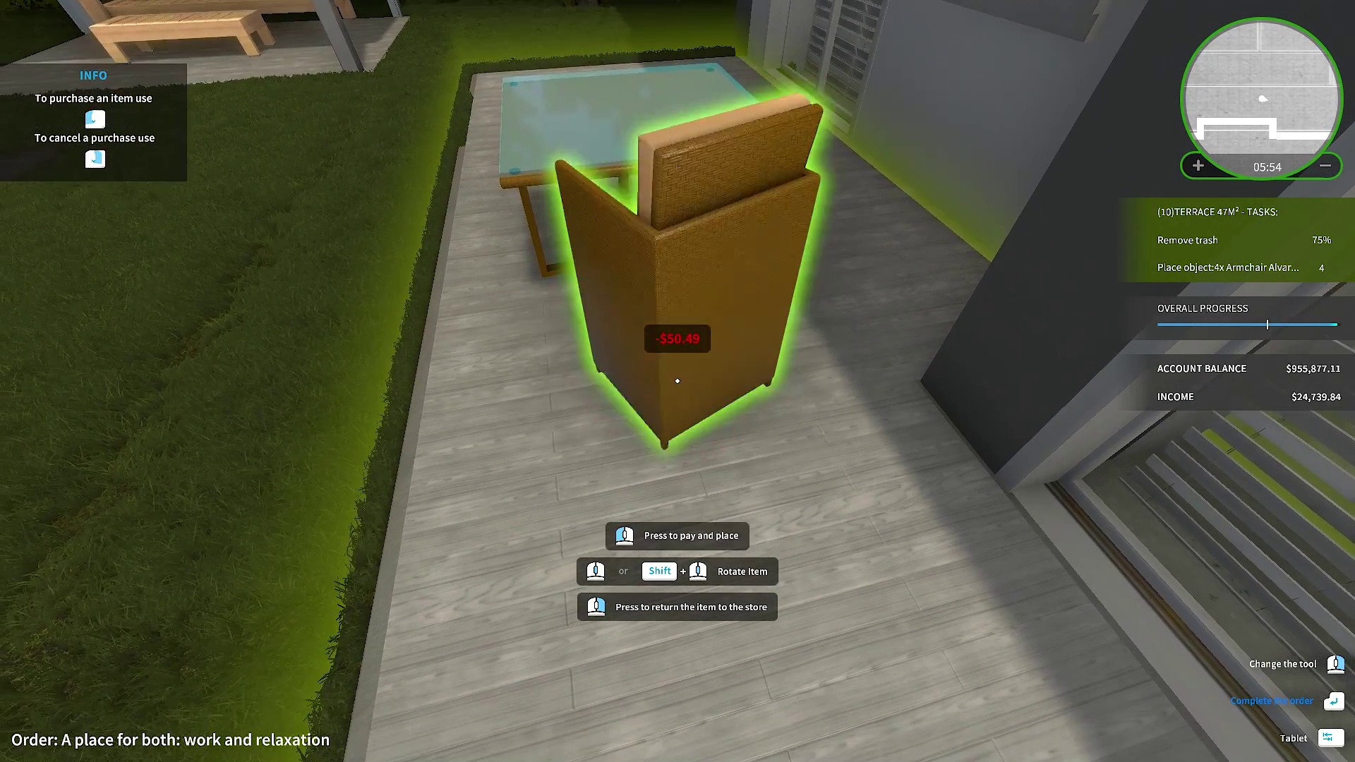
Place the Alvar armchairs around the glass table on the terrace.
key("a")
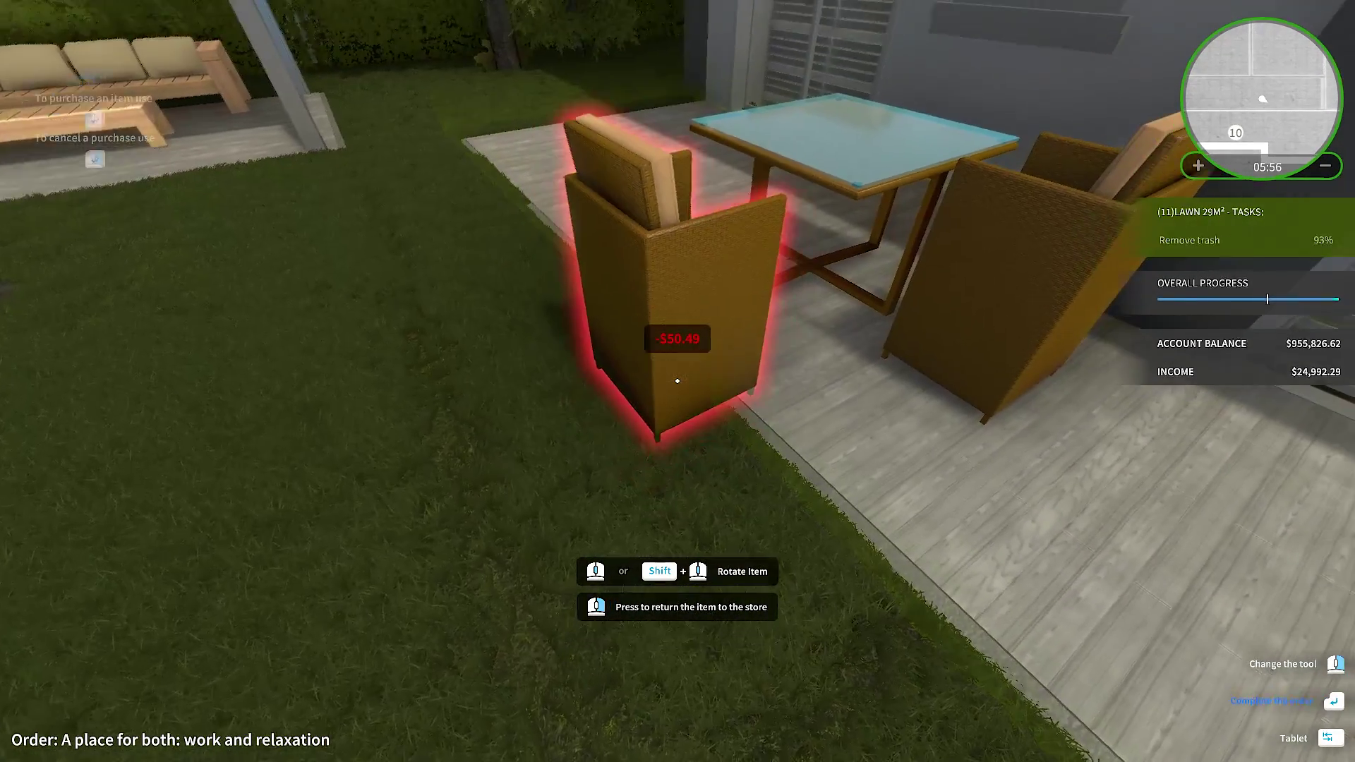
key("w")
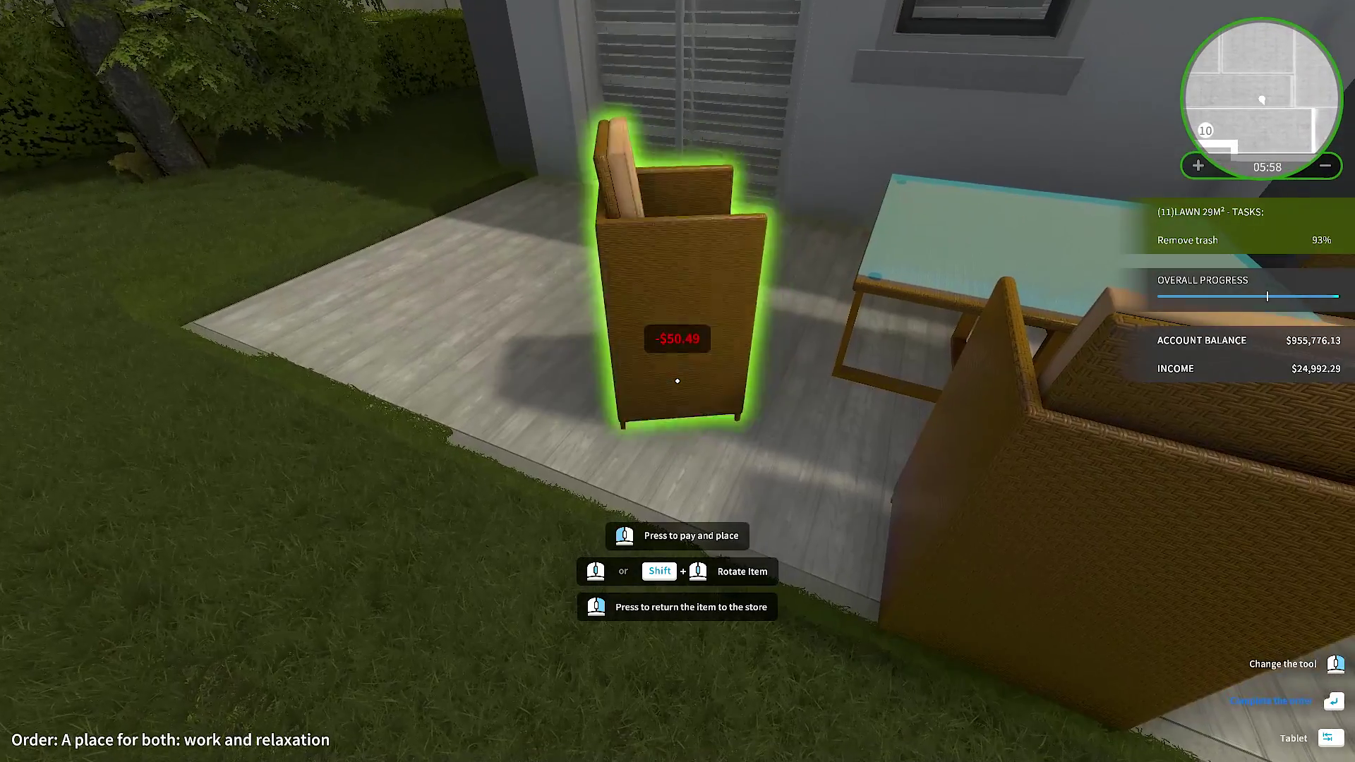
key("w")
left_click(677, 380)
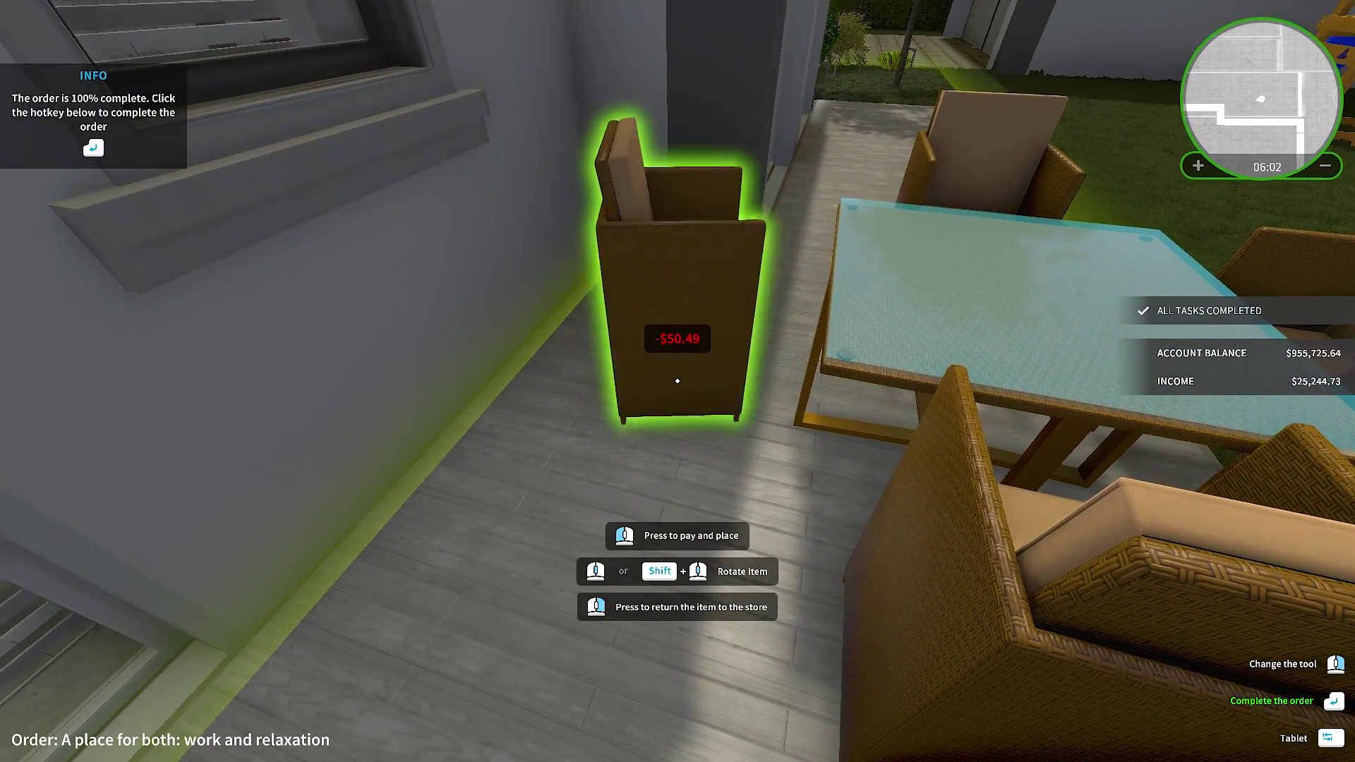
key("s")
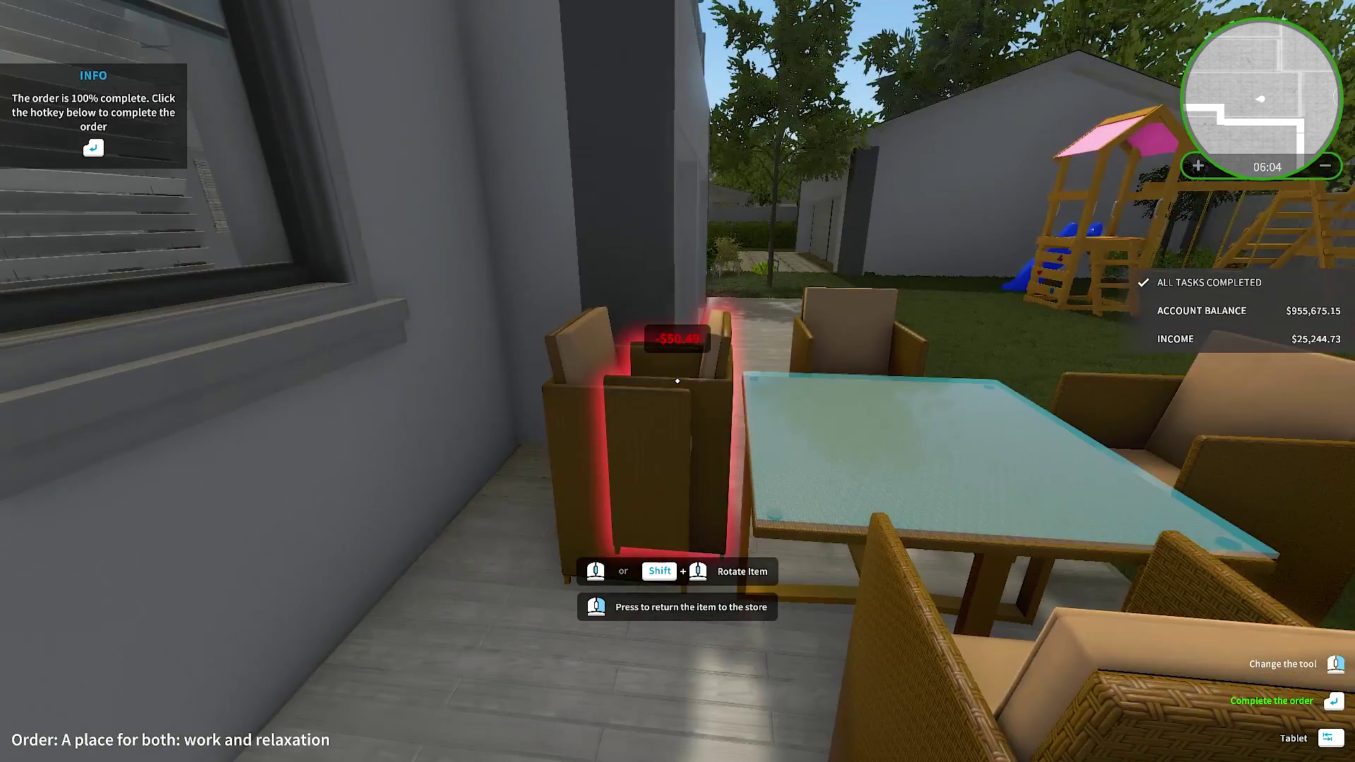
key("w")
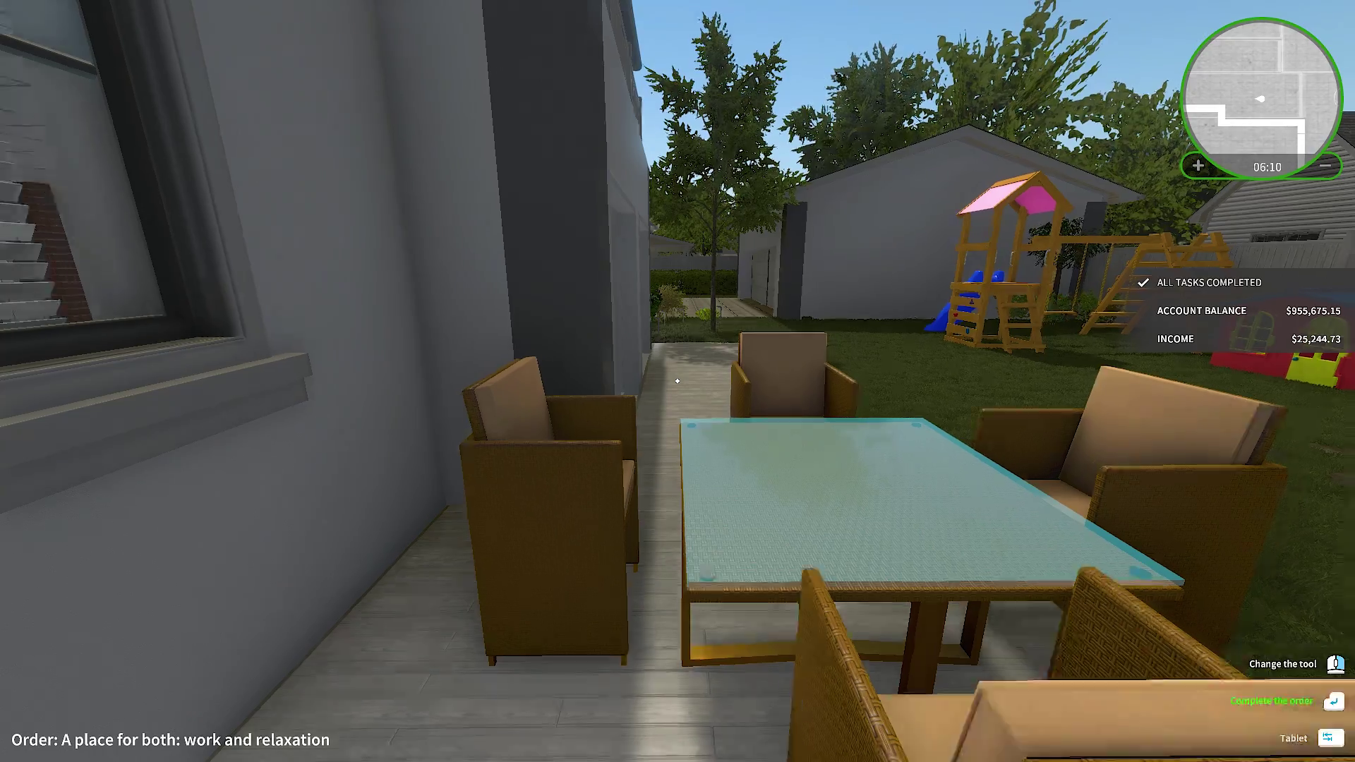
Tour the finished garden, then request completion of the $25,244.73 order.
key("s")
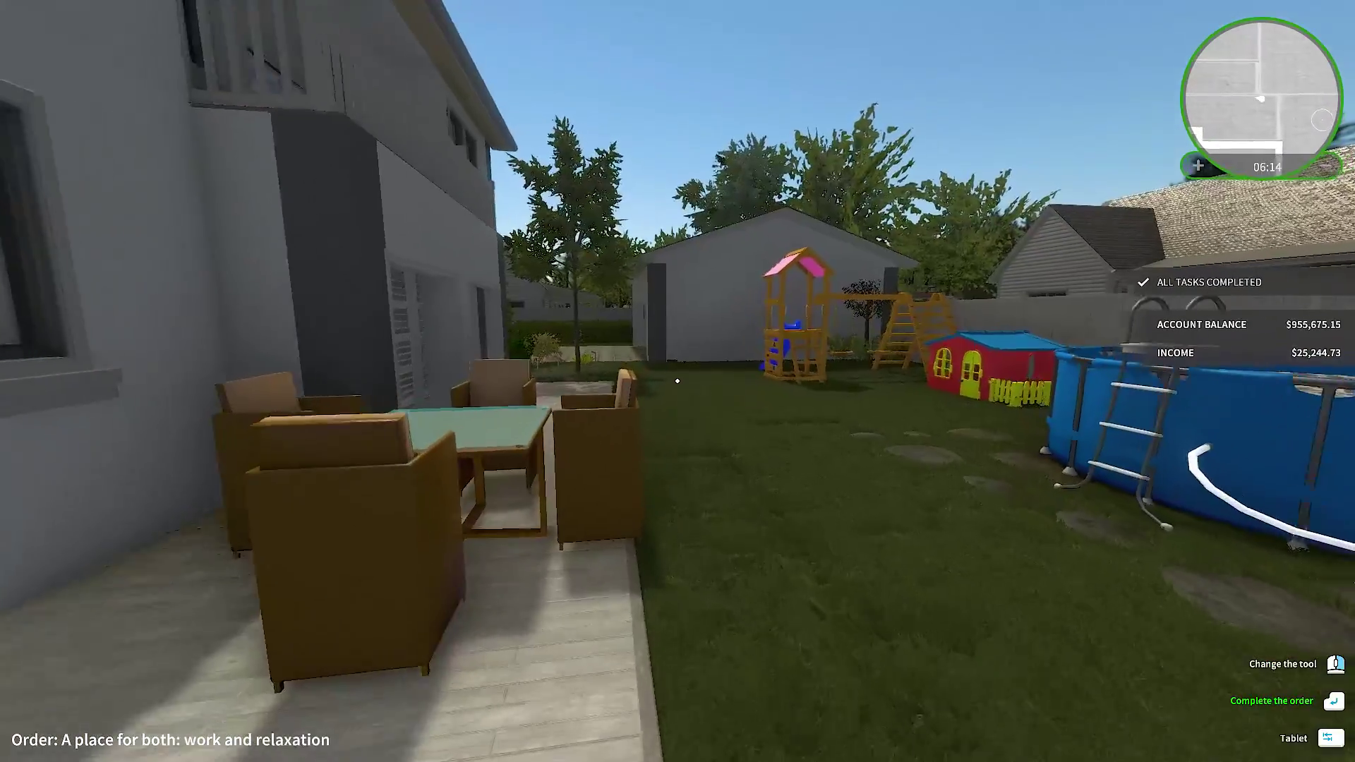
key("w")
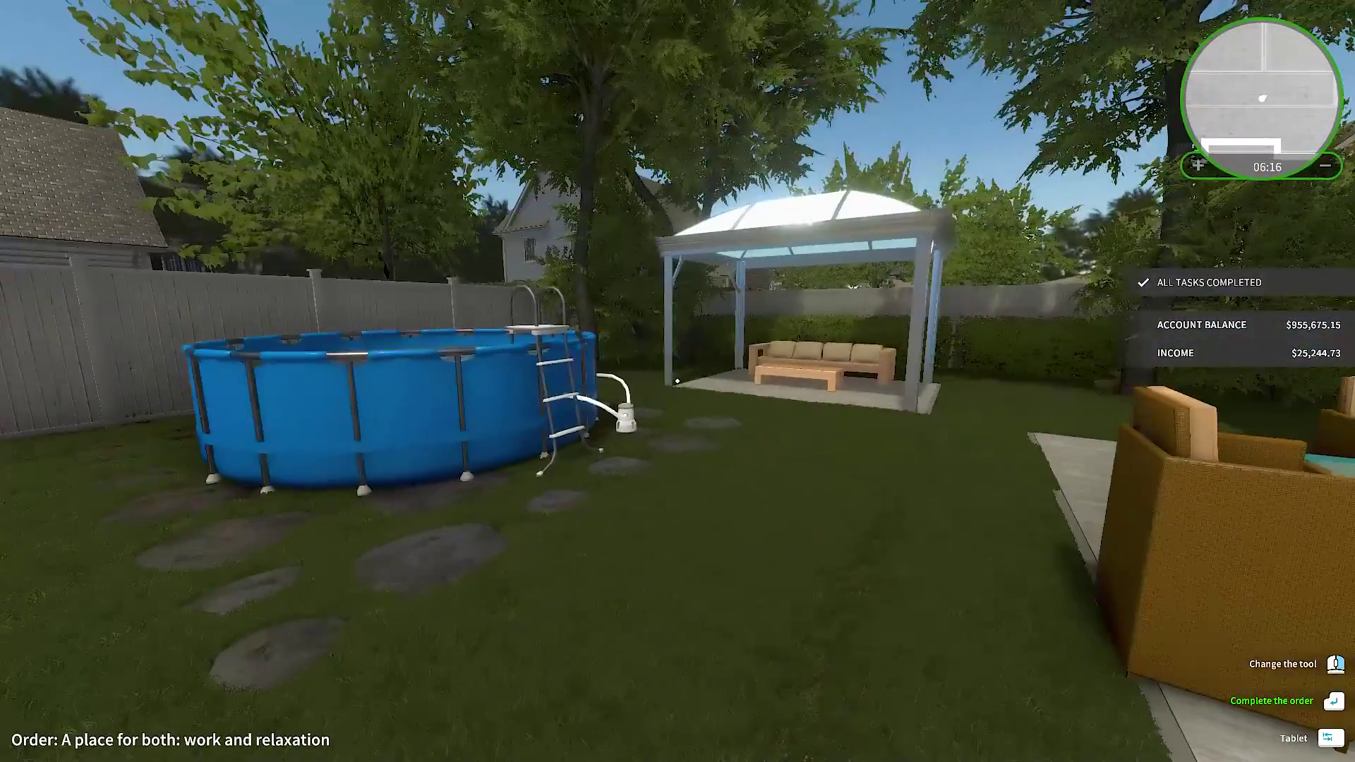
key("w")
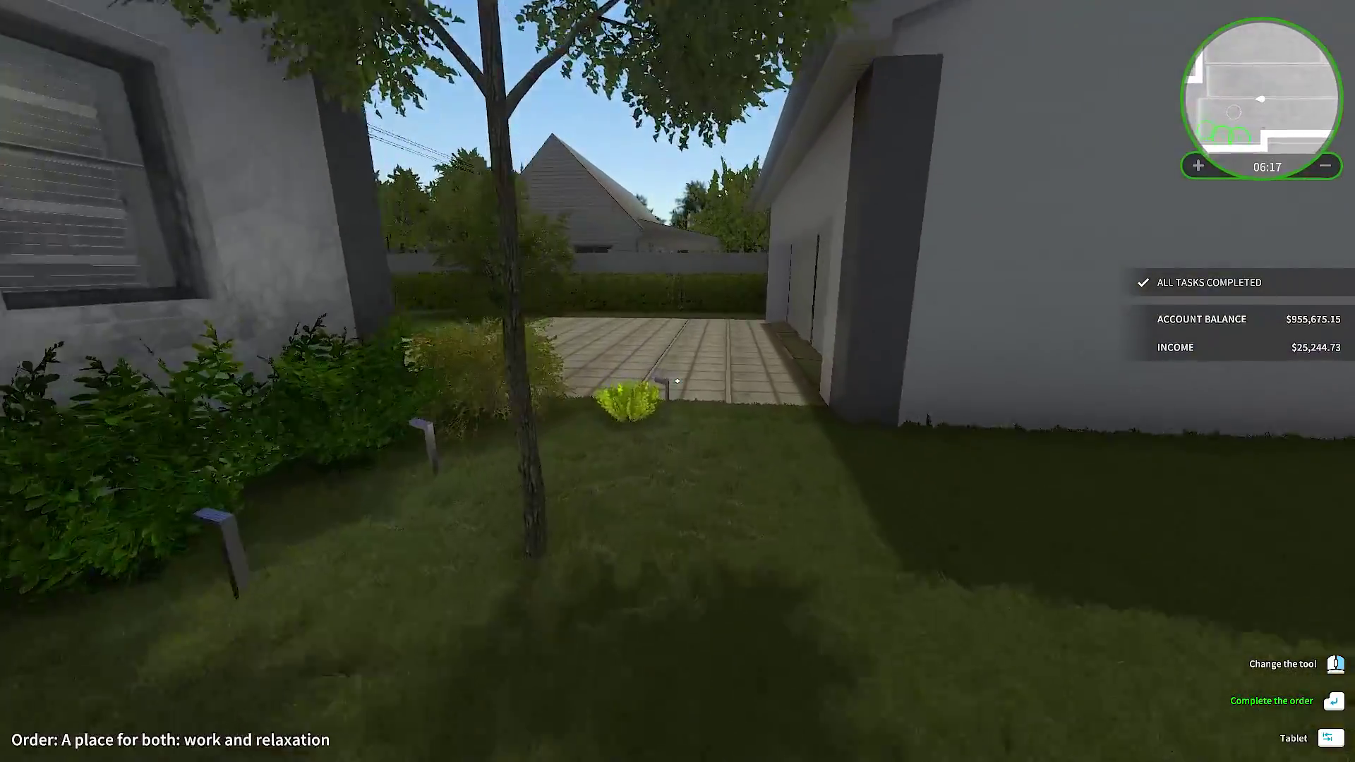
key("w")
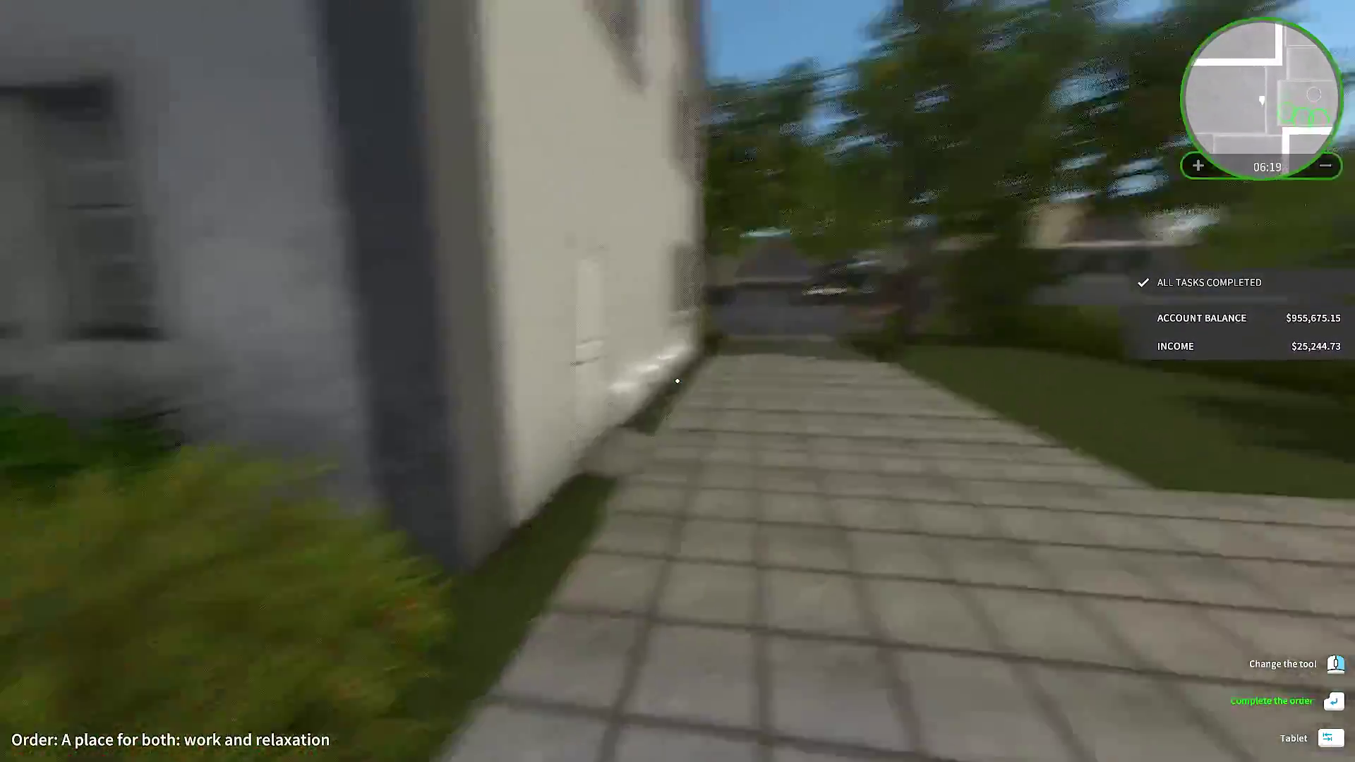
key("w")
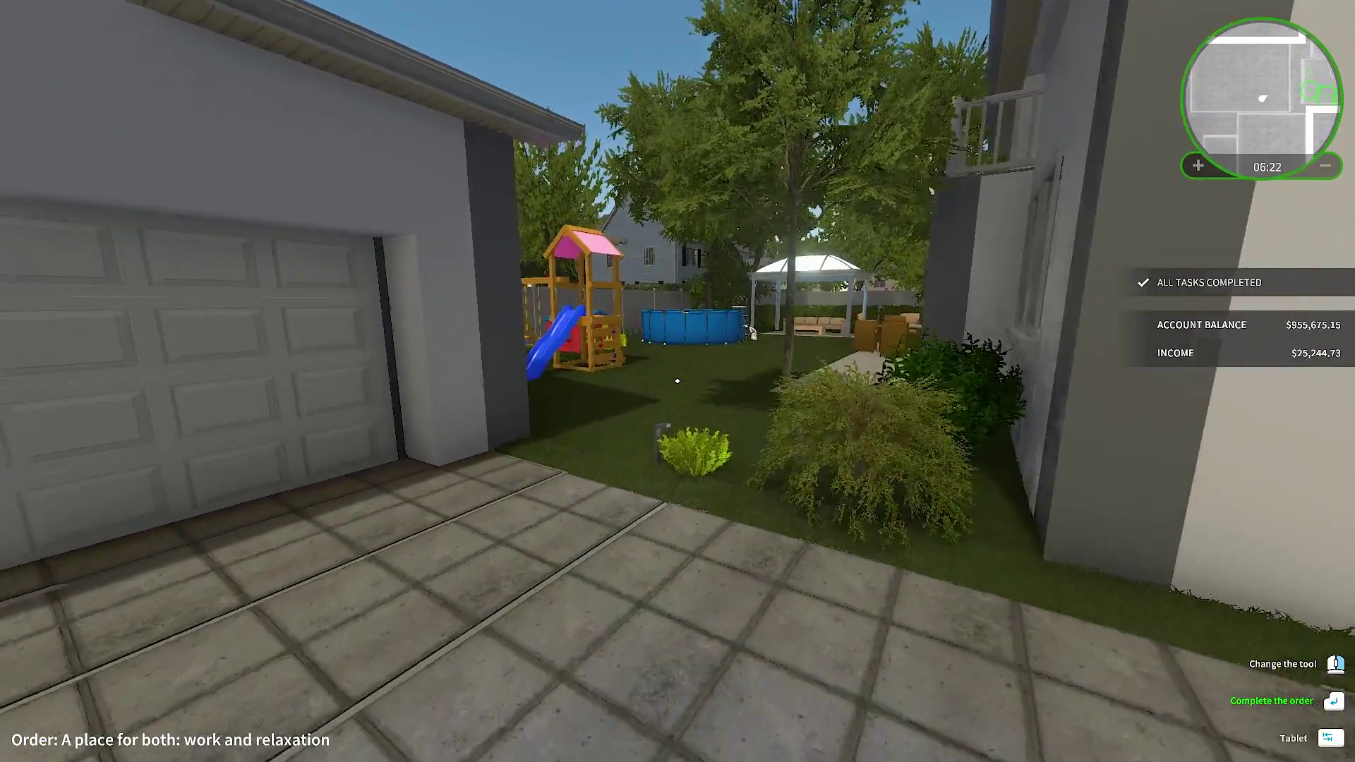
key("w")
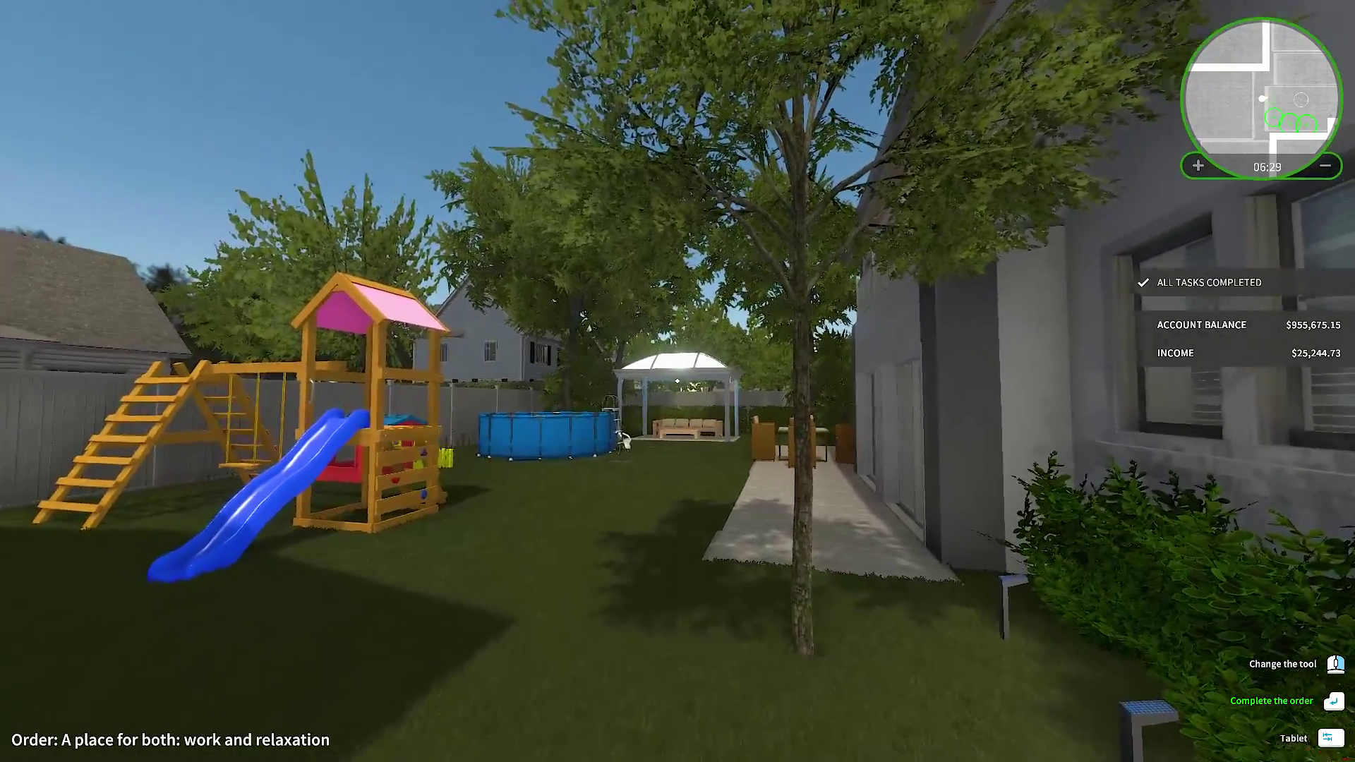
key("w")
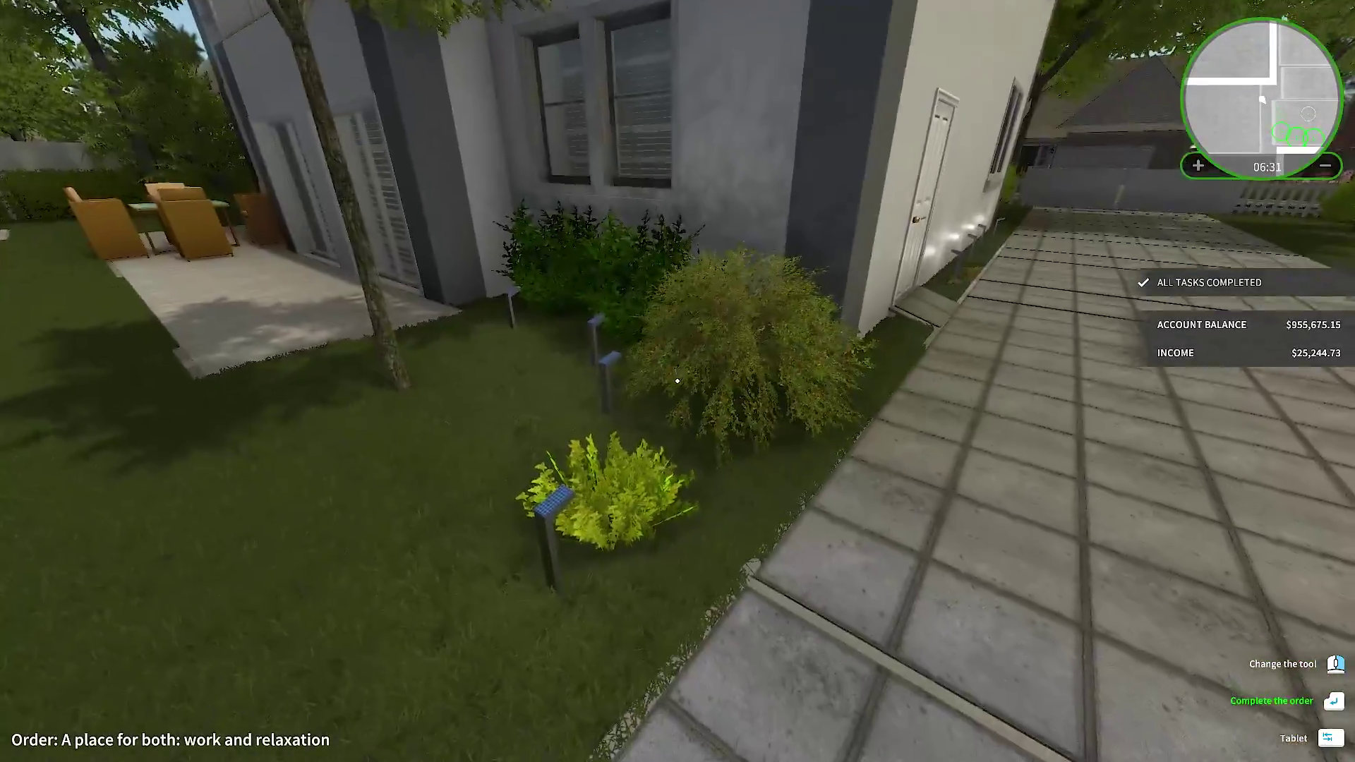
key("w")
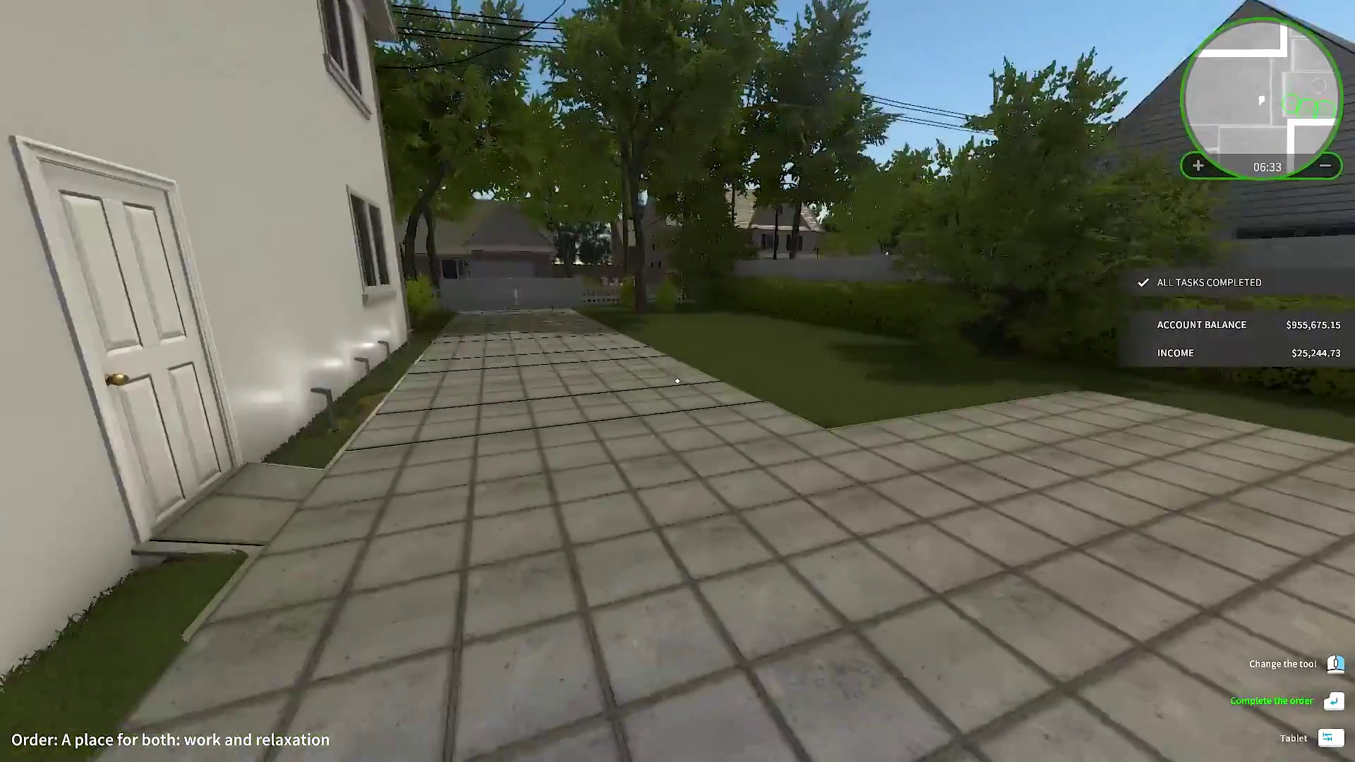
key("w")
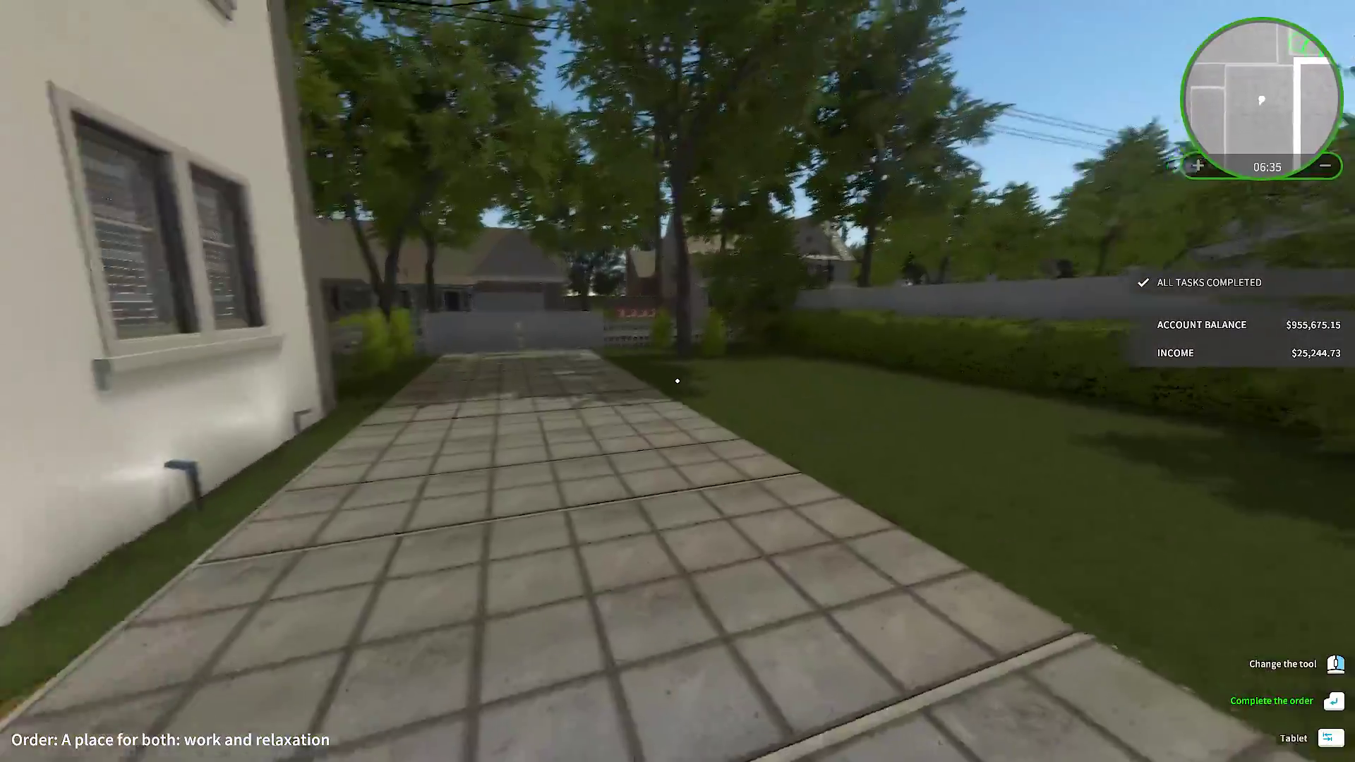
key("w")
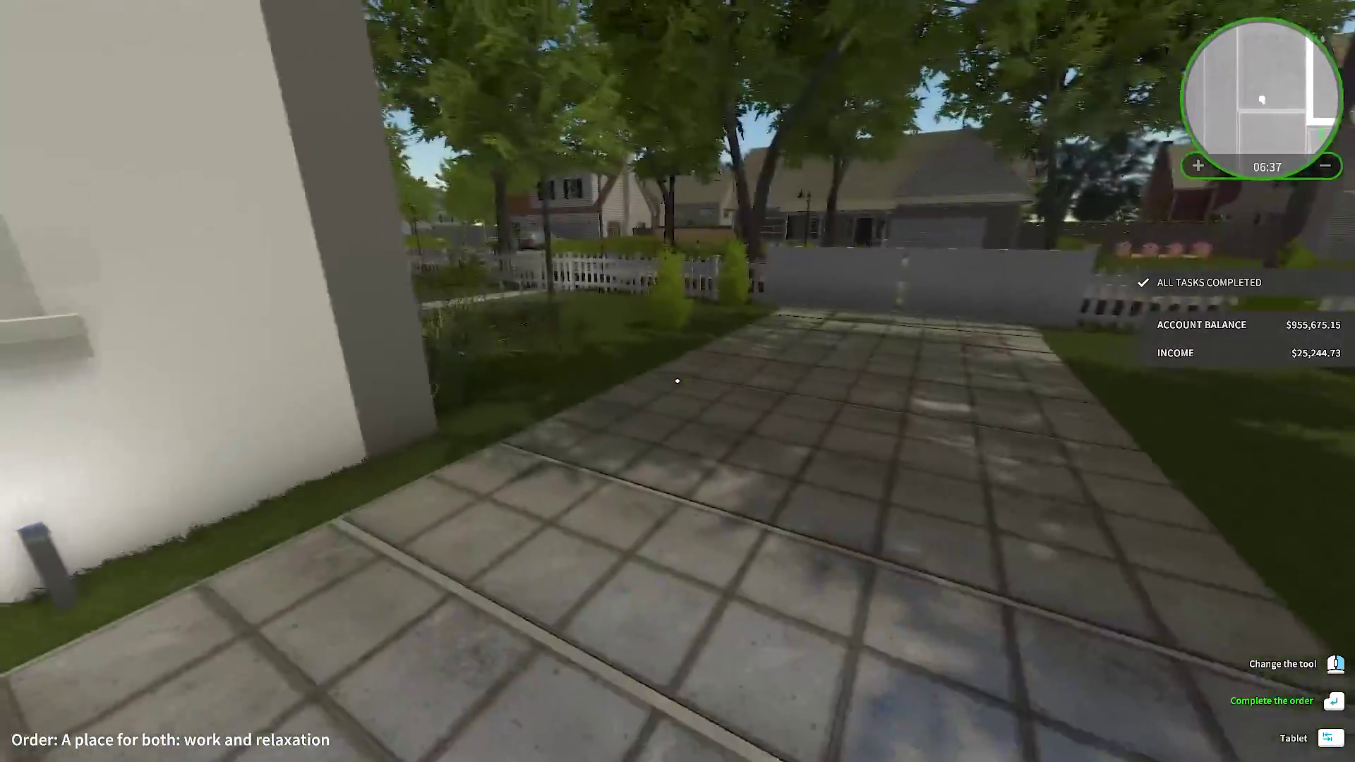
key("w")
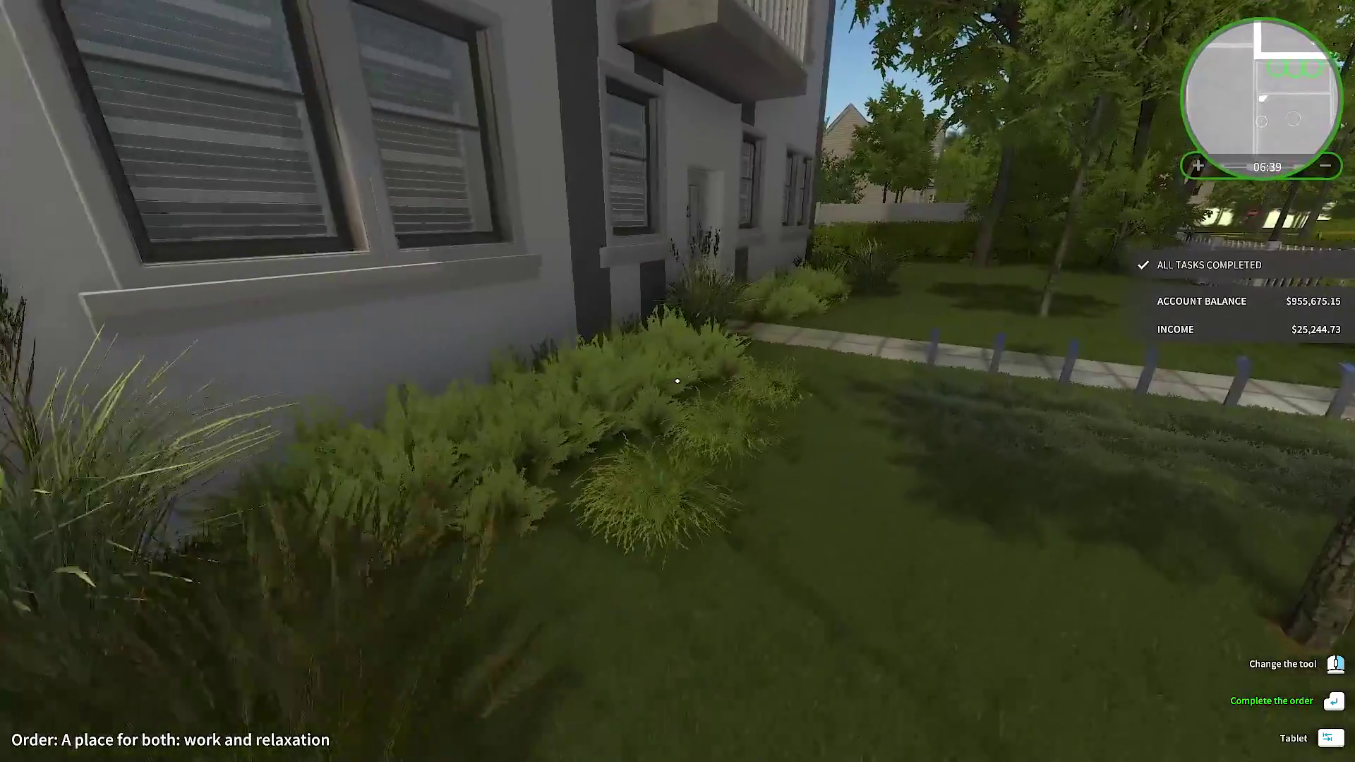
key("w")
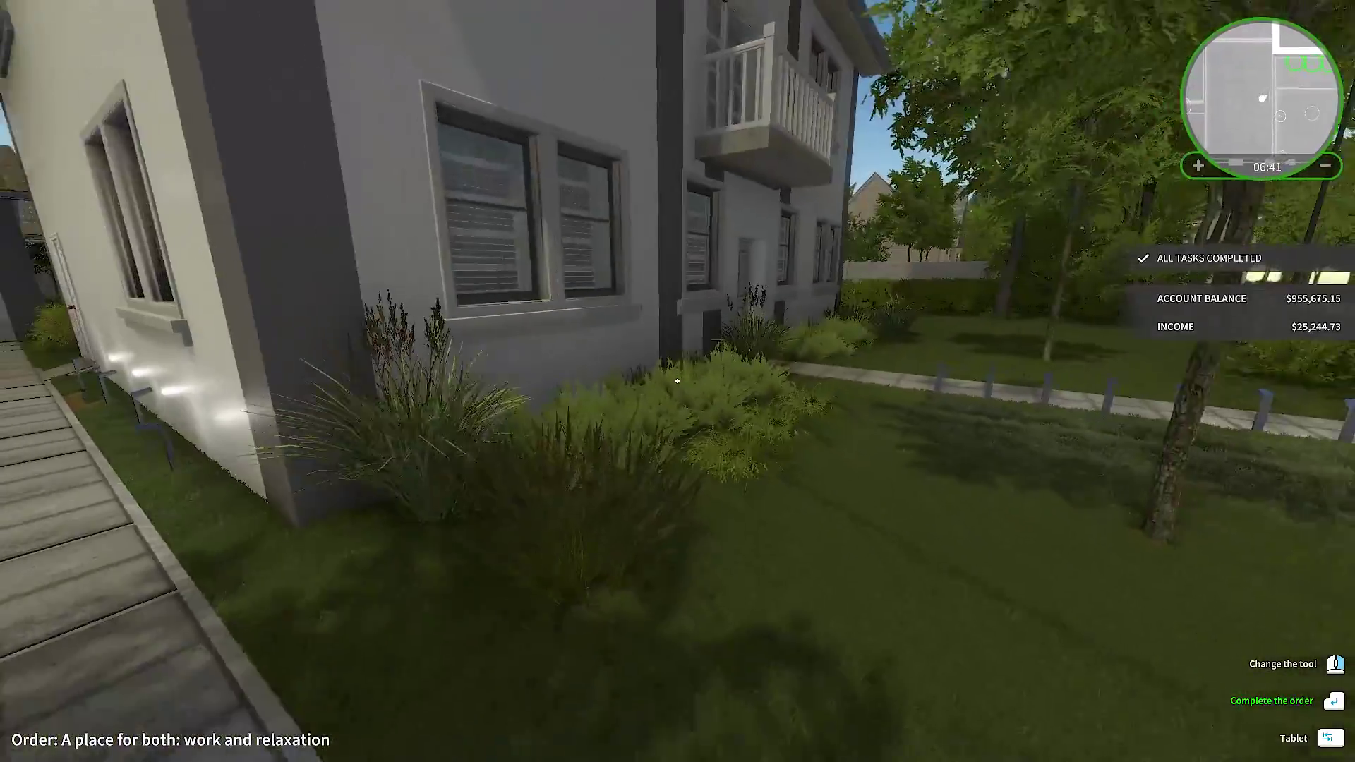
key("Return")
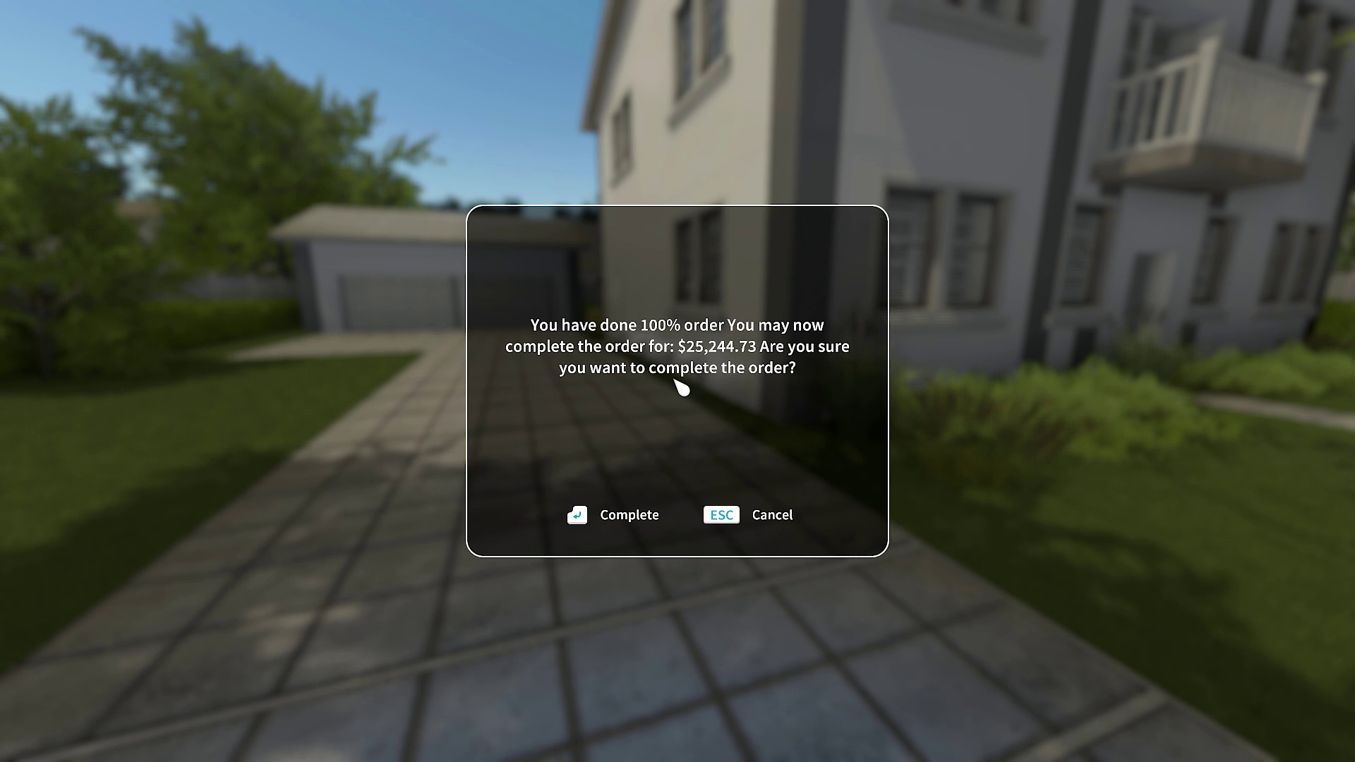
Confirm completion of the $25,244.73 order and wait for the next house to load.
key("Return")
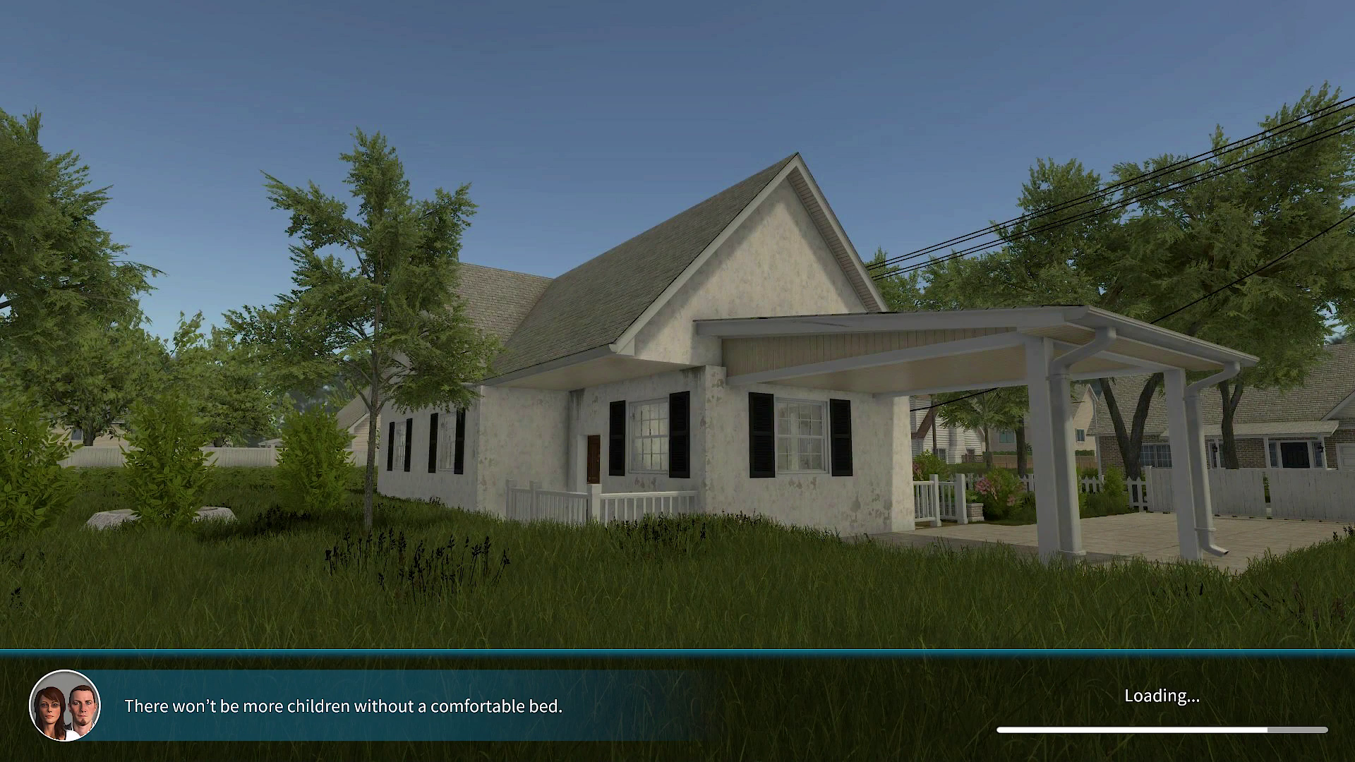